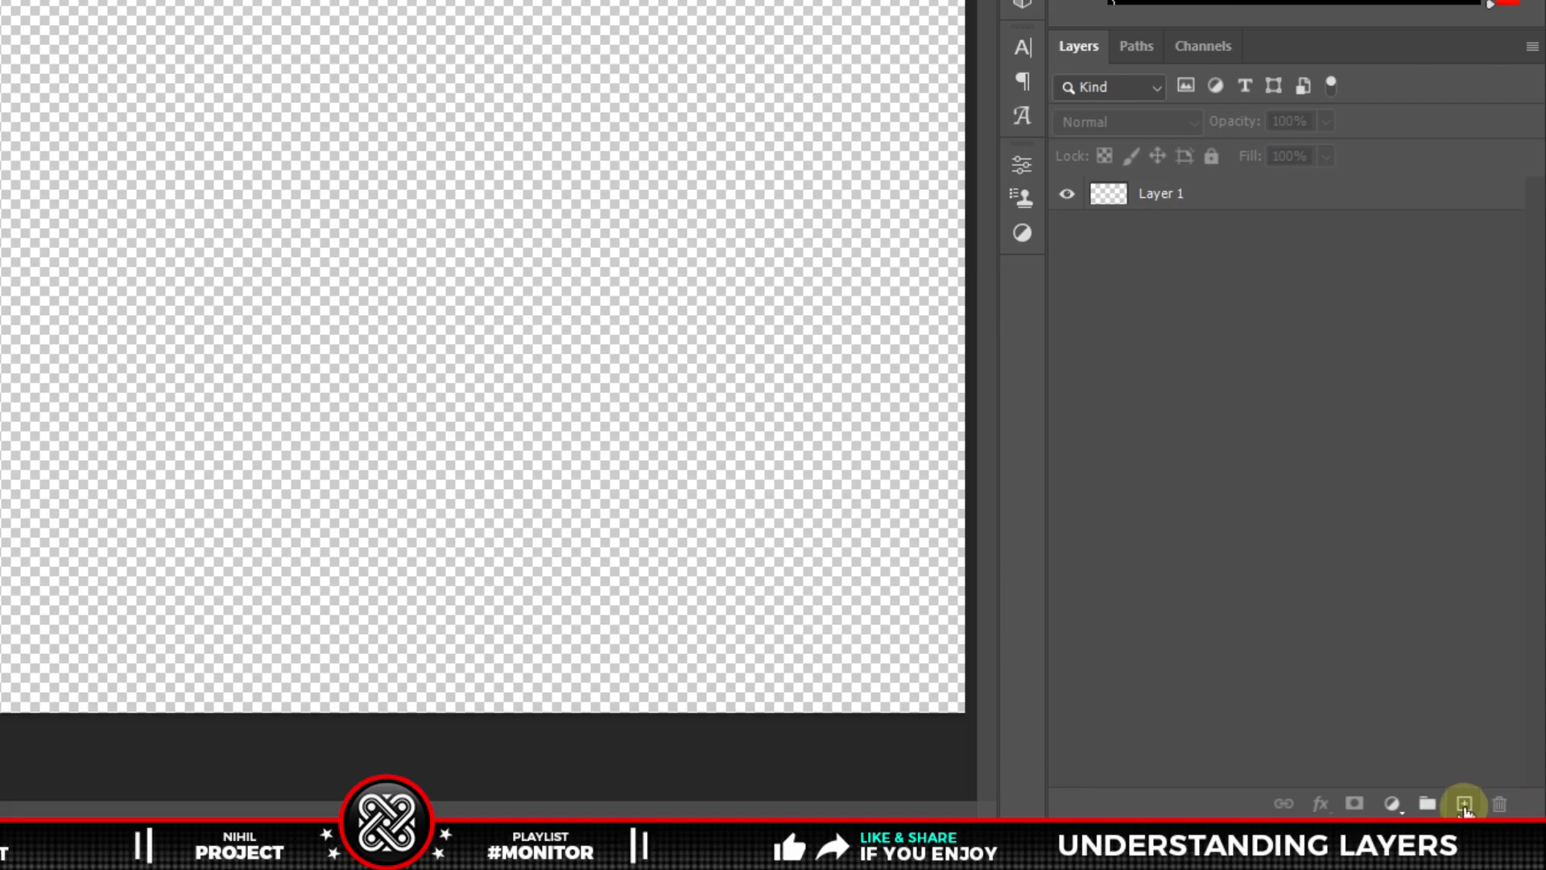
Add one more empty layer so the stack holds Layers 1 to 4.
click(1464, 803)
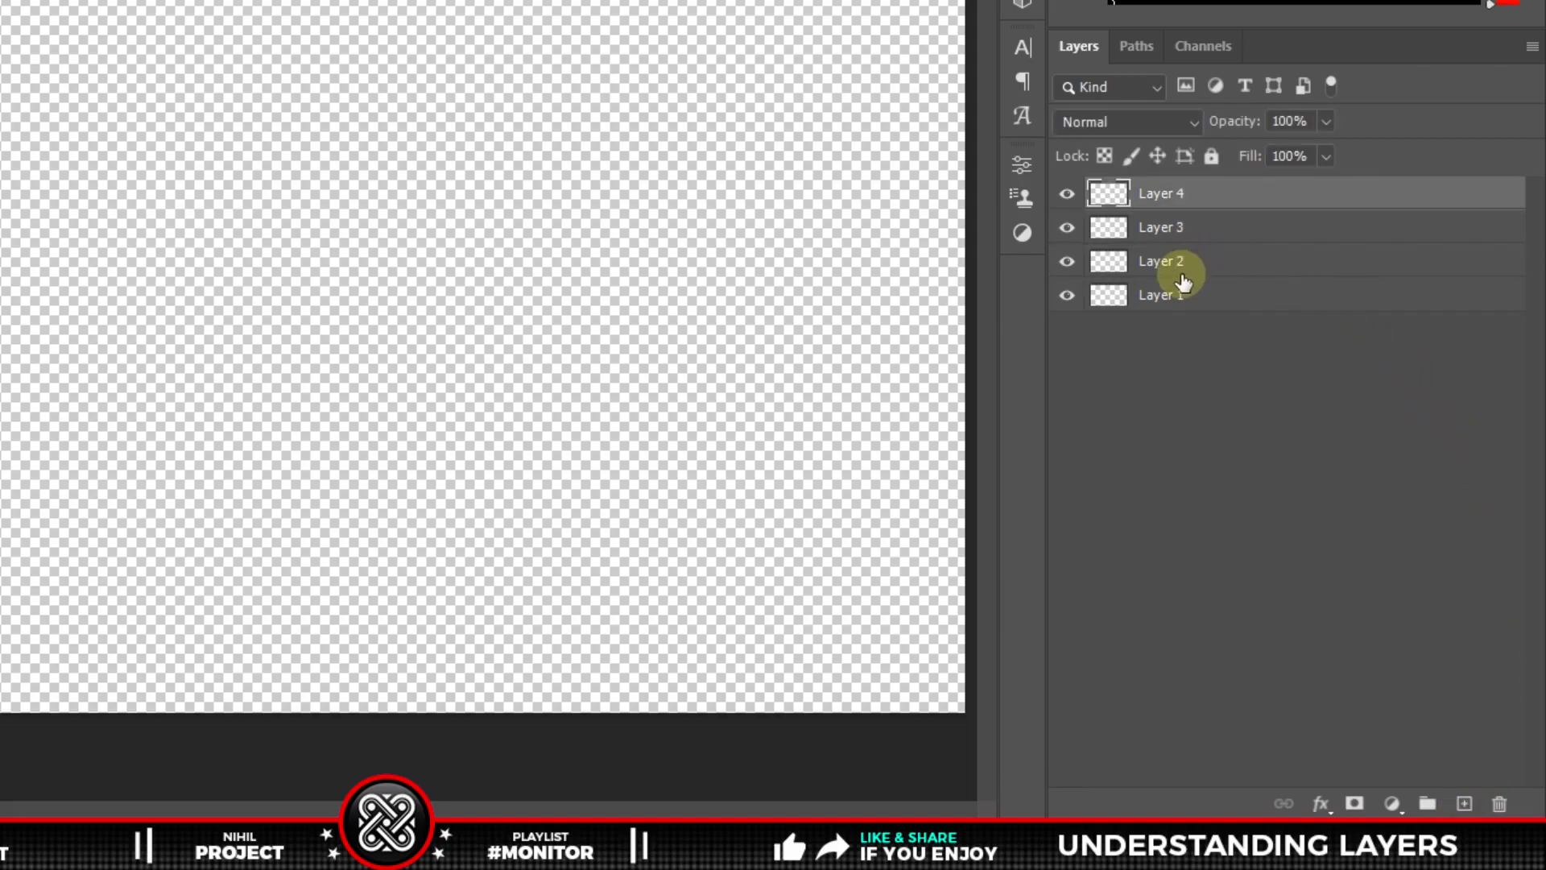
click(1206, 306)
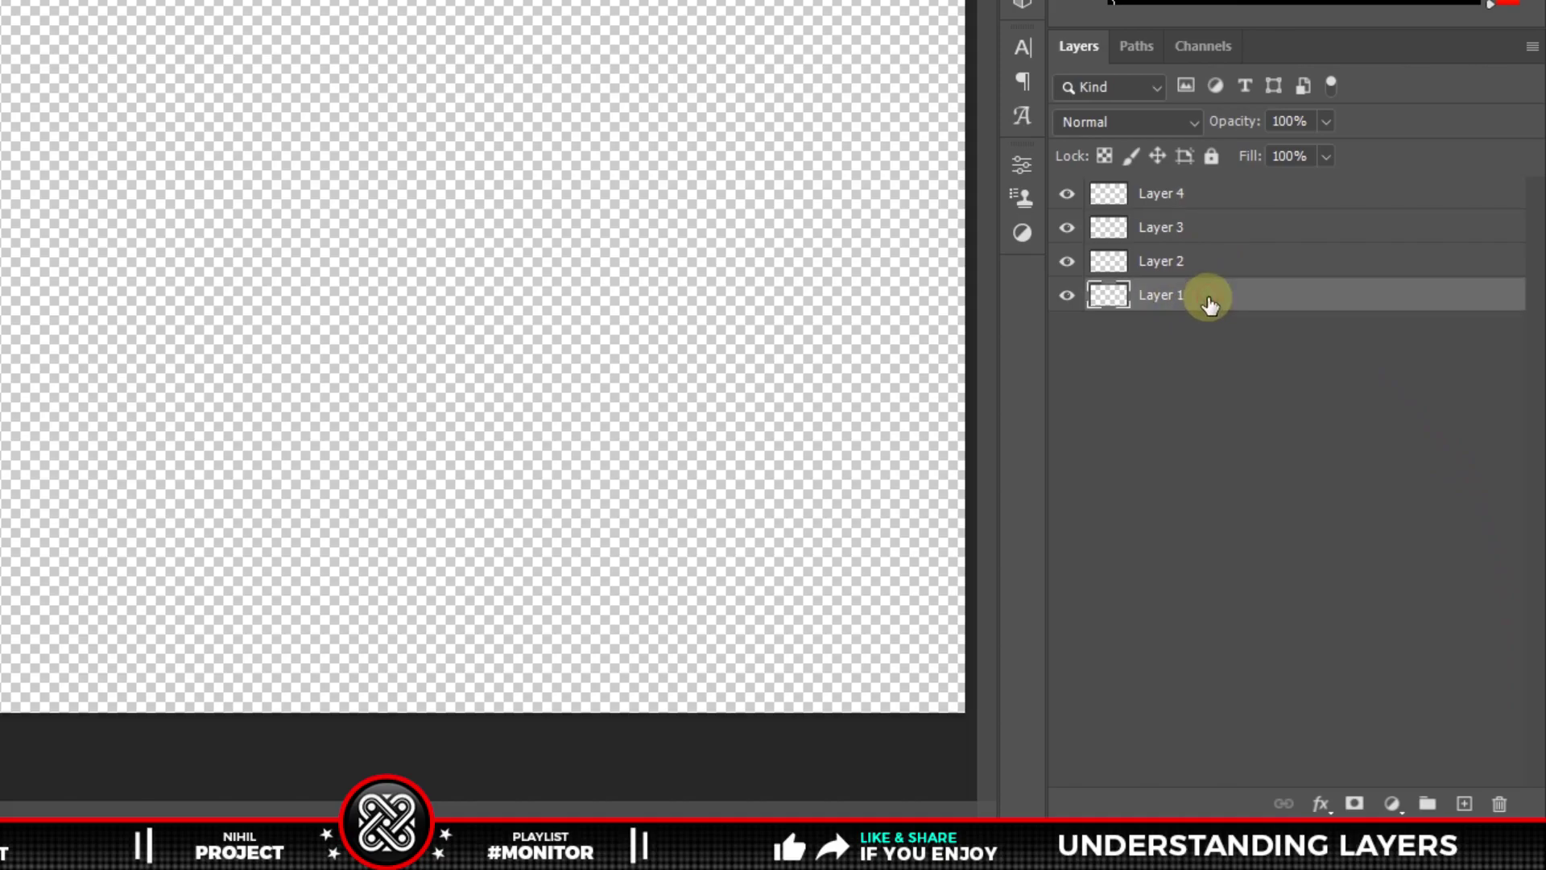
click(1221, 268)
click(1220, 231)
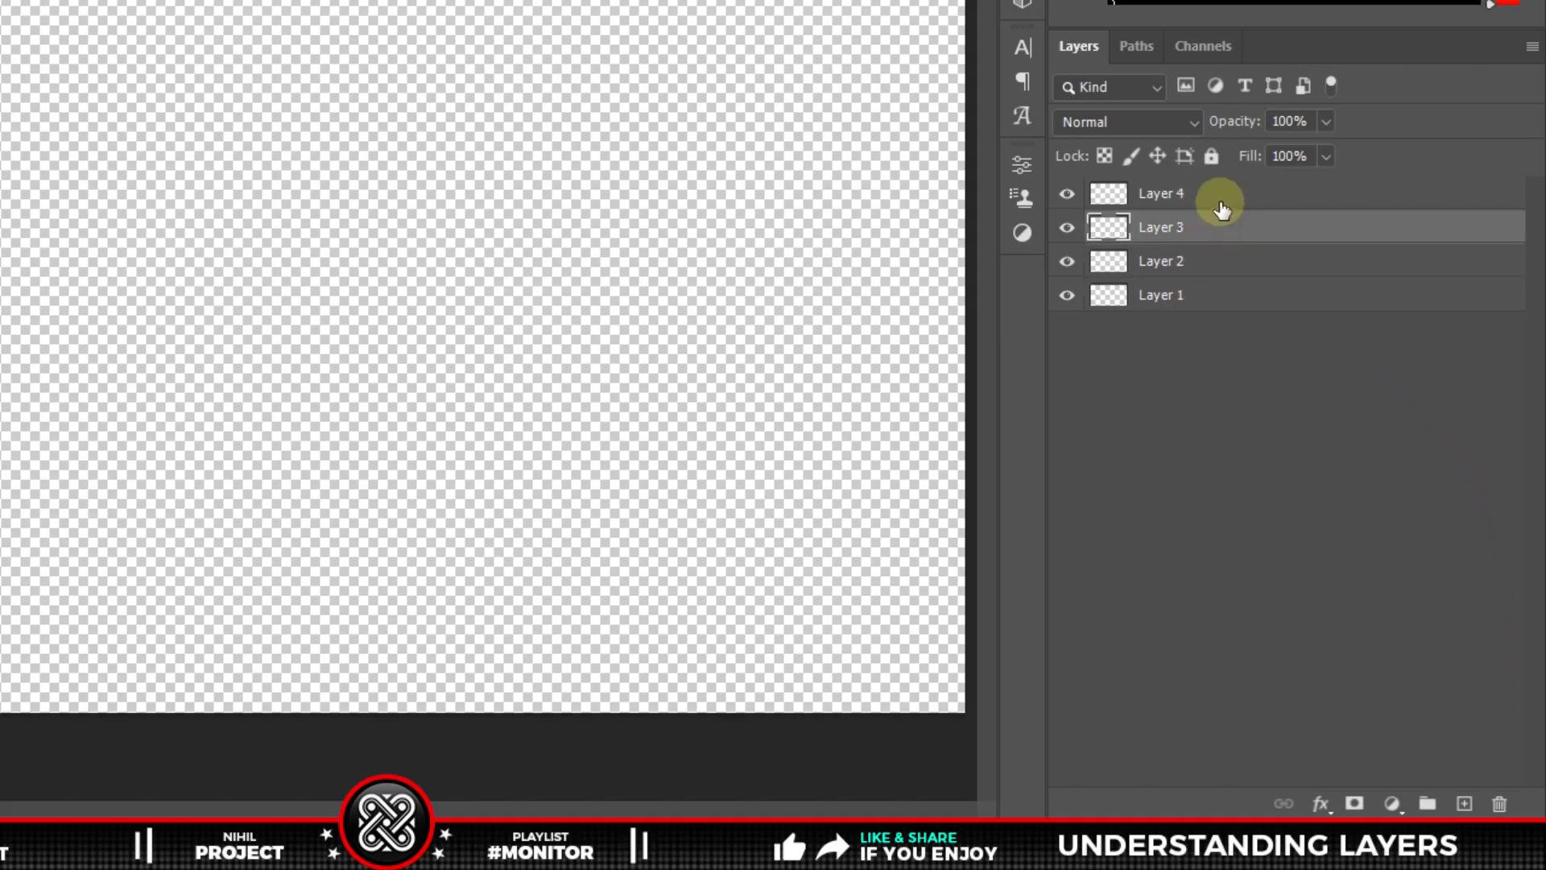
click(1221, 201)
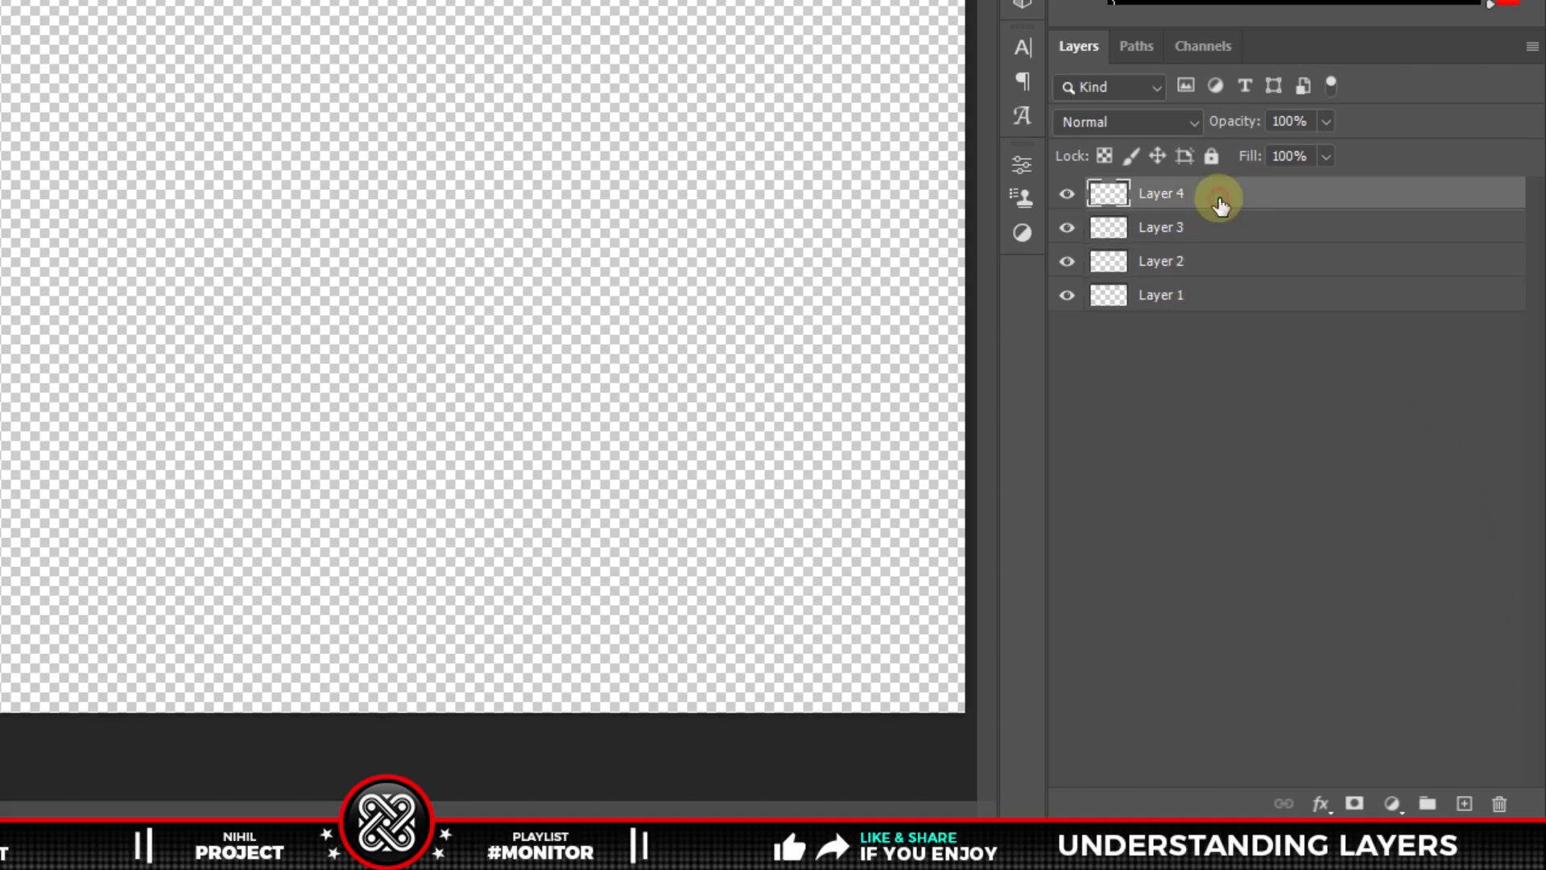
Rename the four layers A, B, C and D from bottom to top.
double_click(1163, 296)
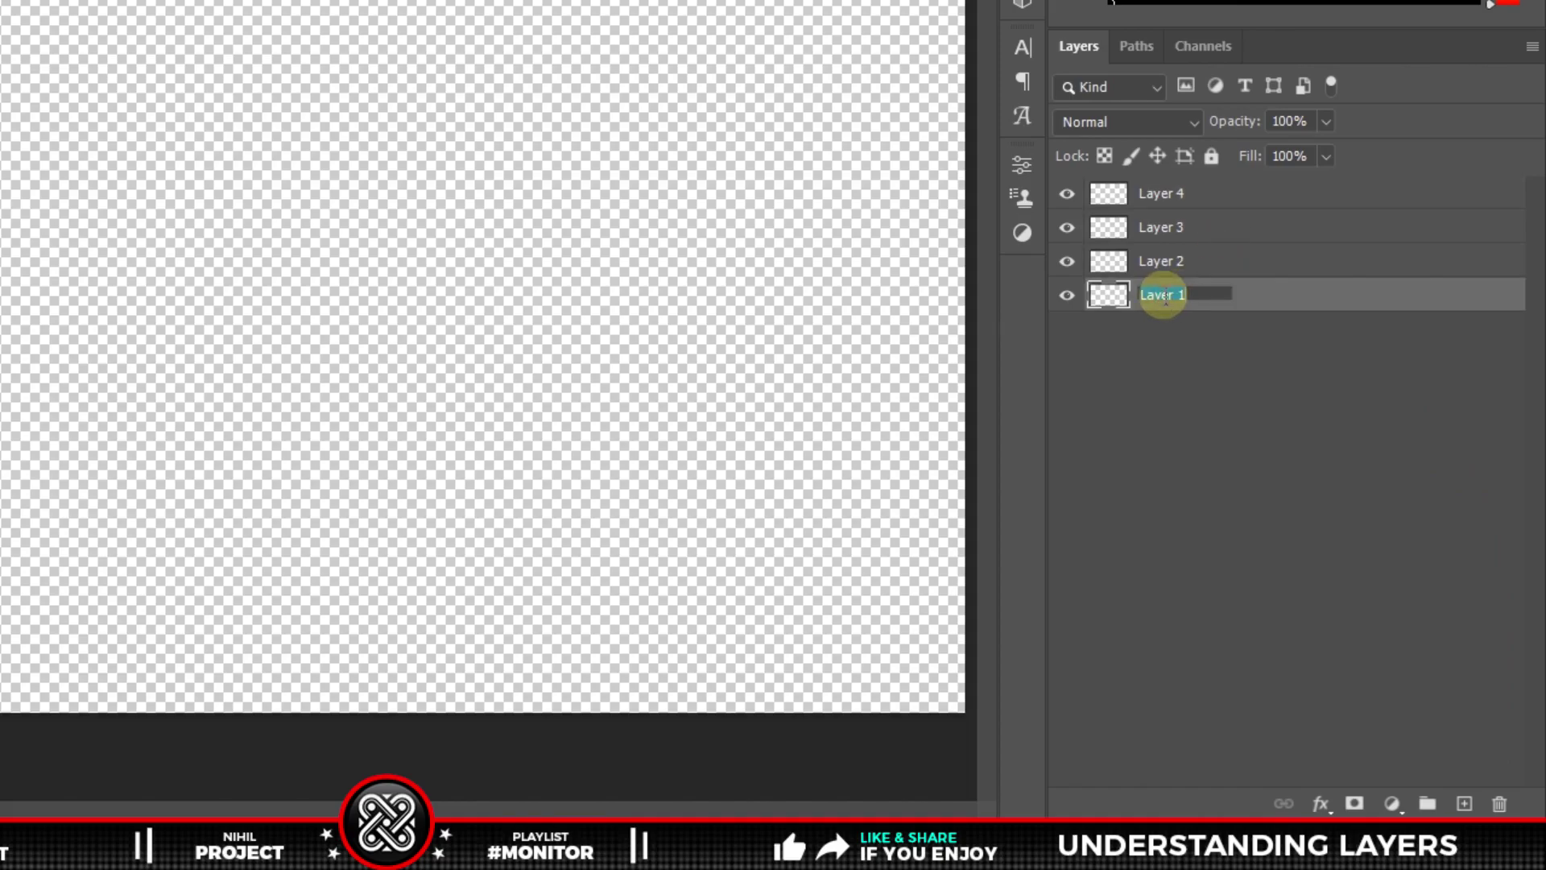
text(A)
double_click(1162, 260)
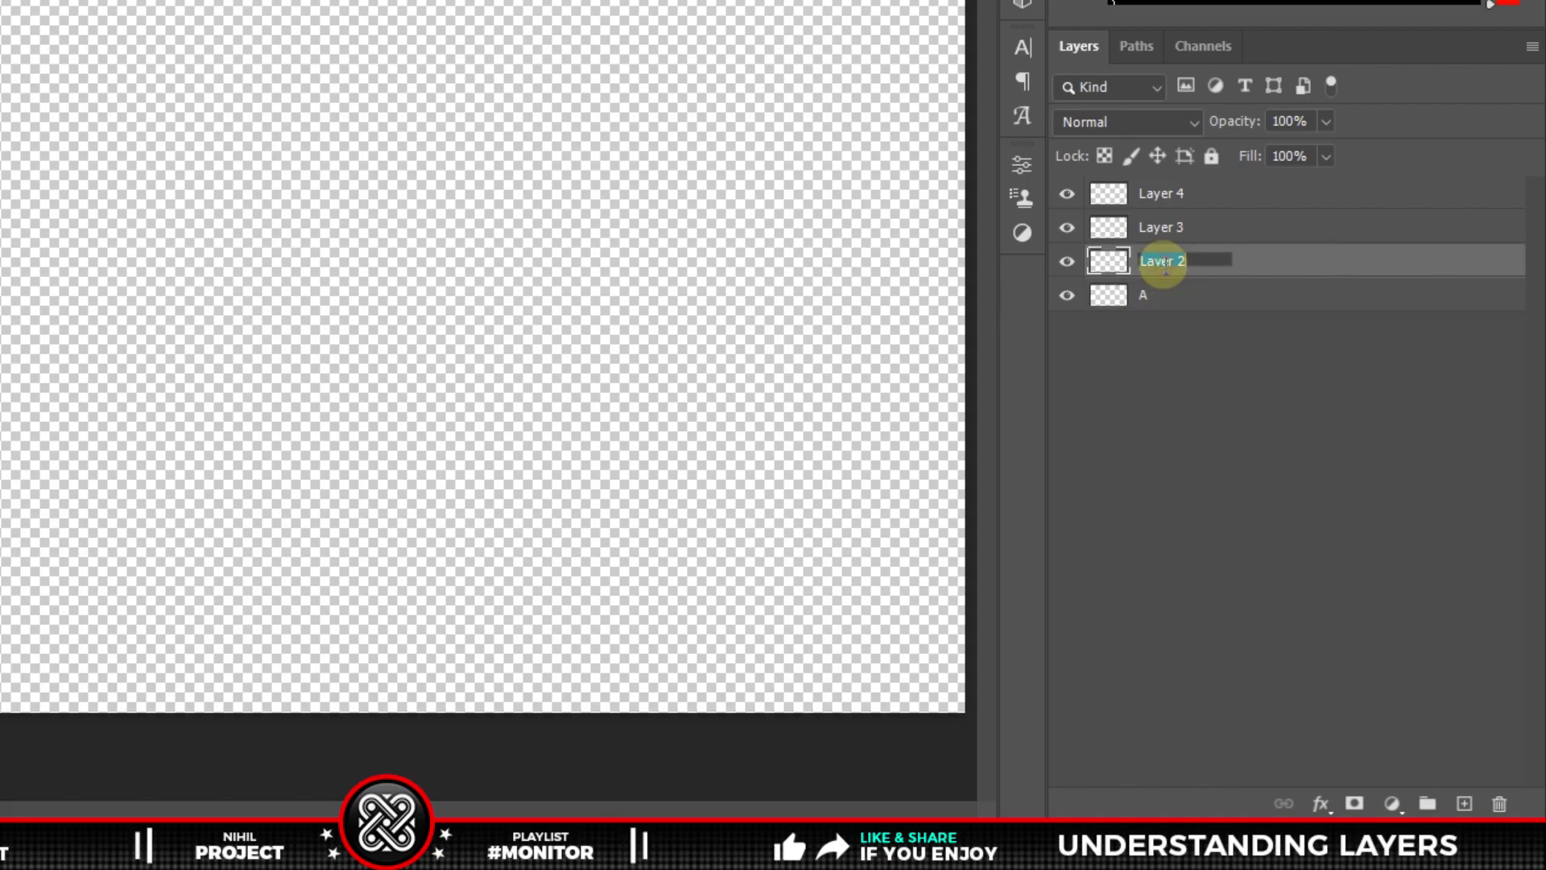
text(B)
click(1168, 228)
text(C)
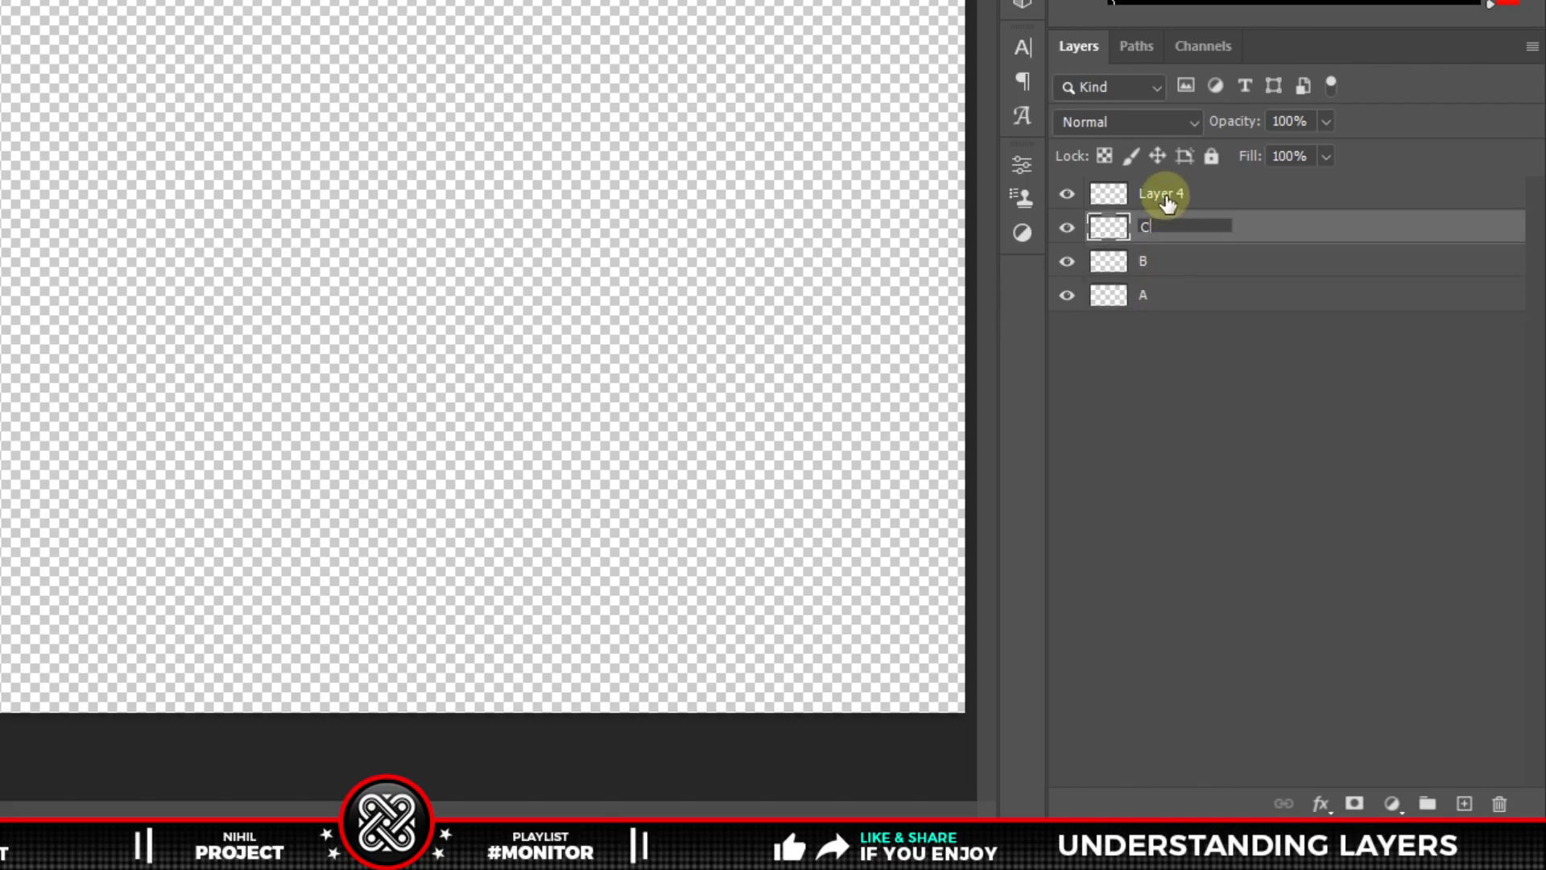
double_click(1166, 196)
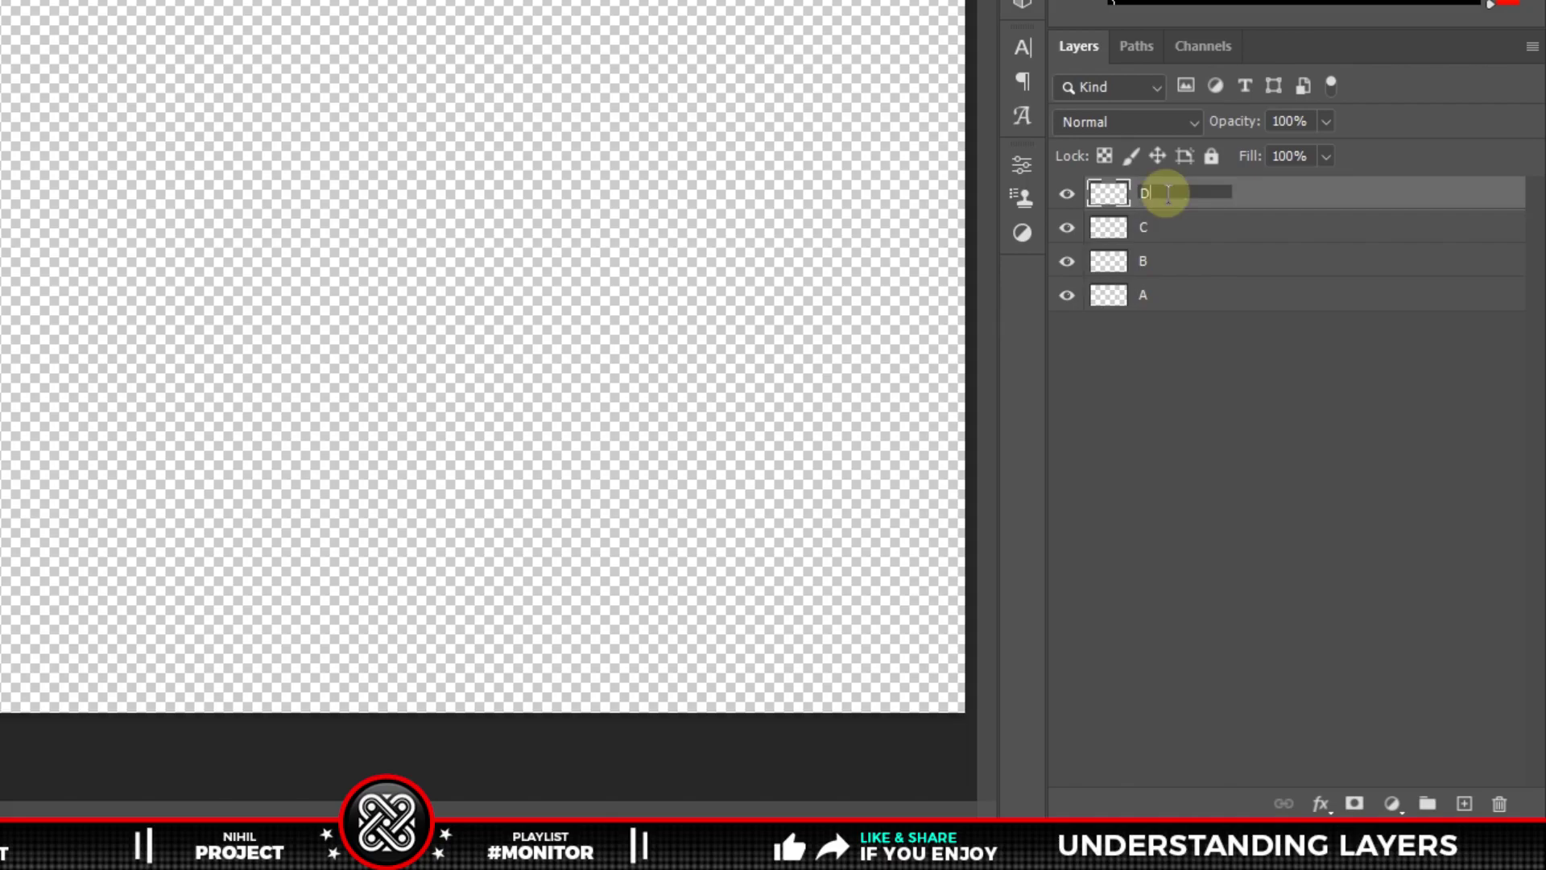
text(D)
click(1255, 196)
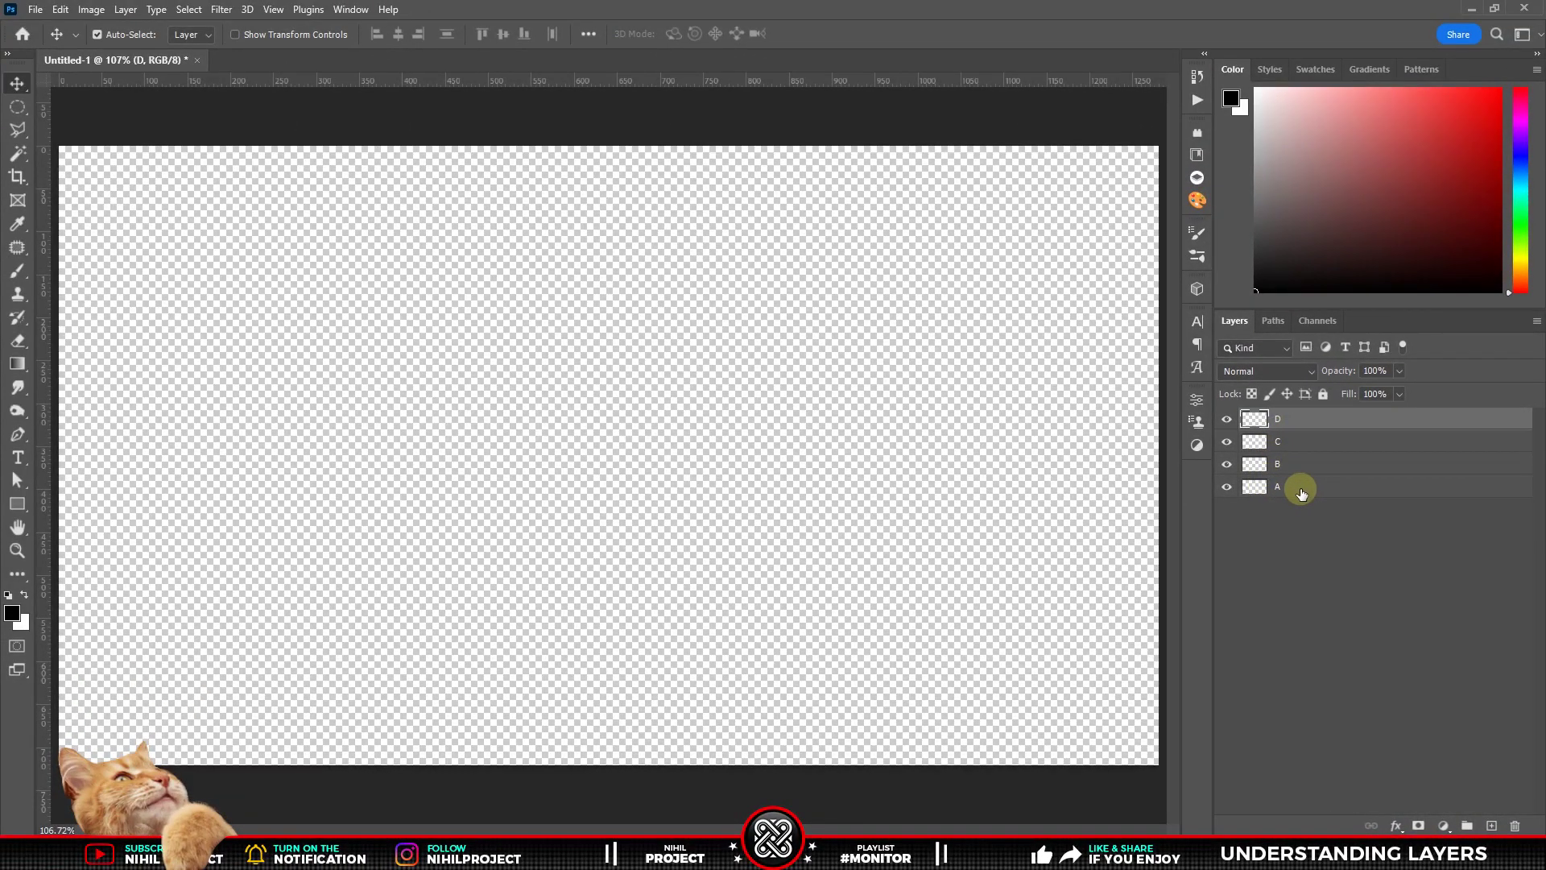
Place the chicken image on layer A and the crocodile beside it on layer B.
click(1330, 489)
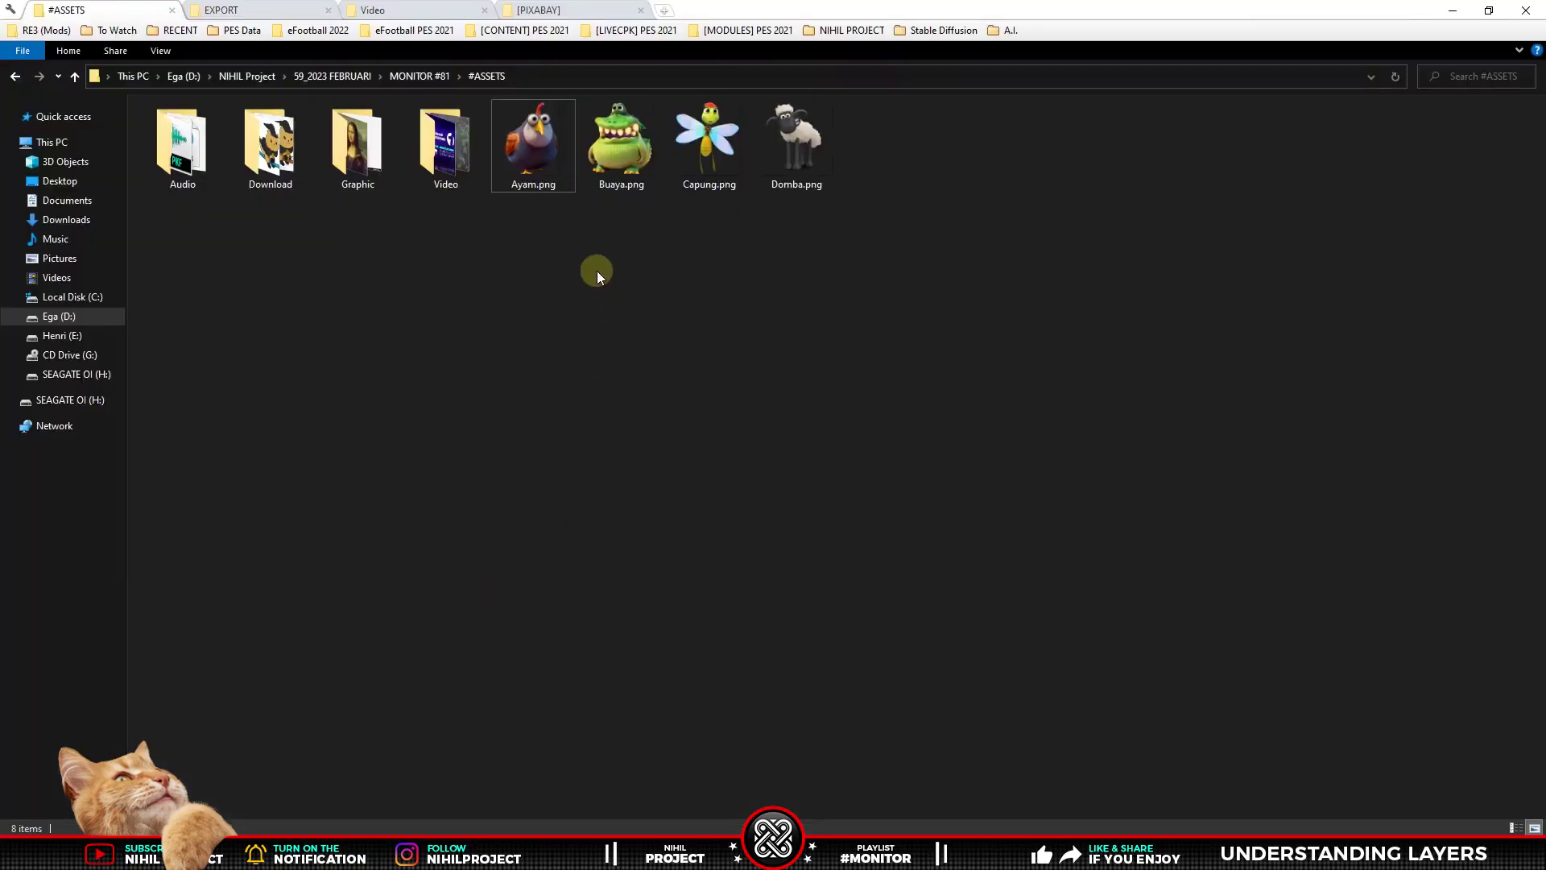
mouse_move(534, 153)
mouse_down()
mouse_move(589, 528)
mouse_move(178, 527)
mouse_up()
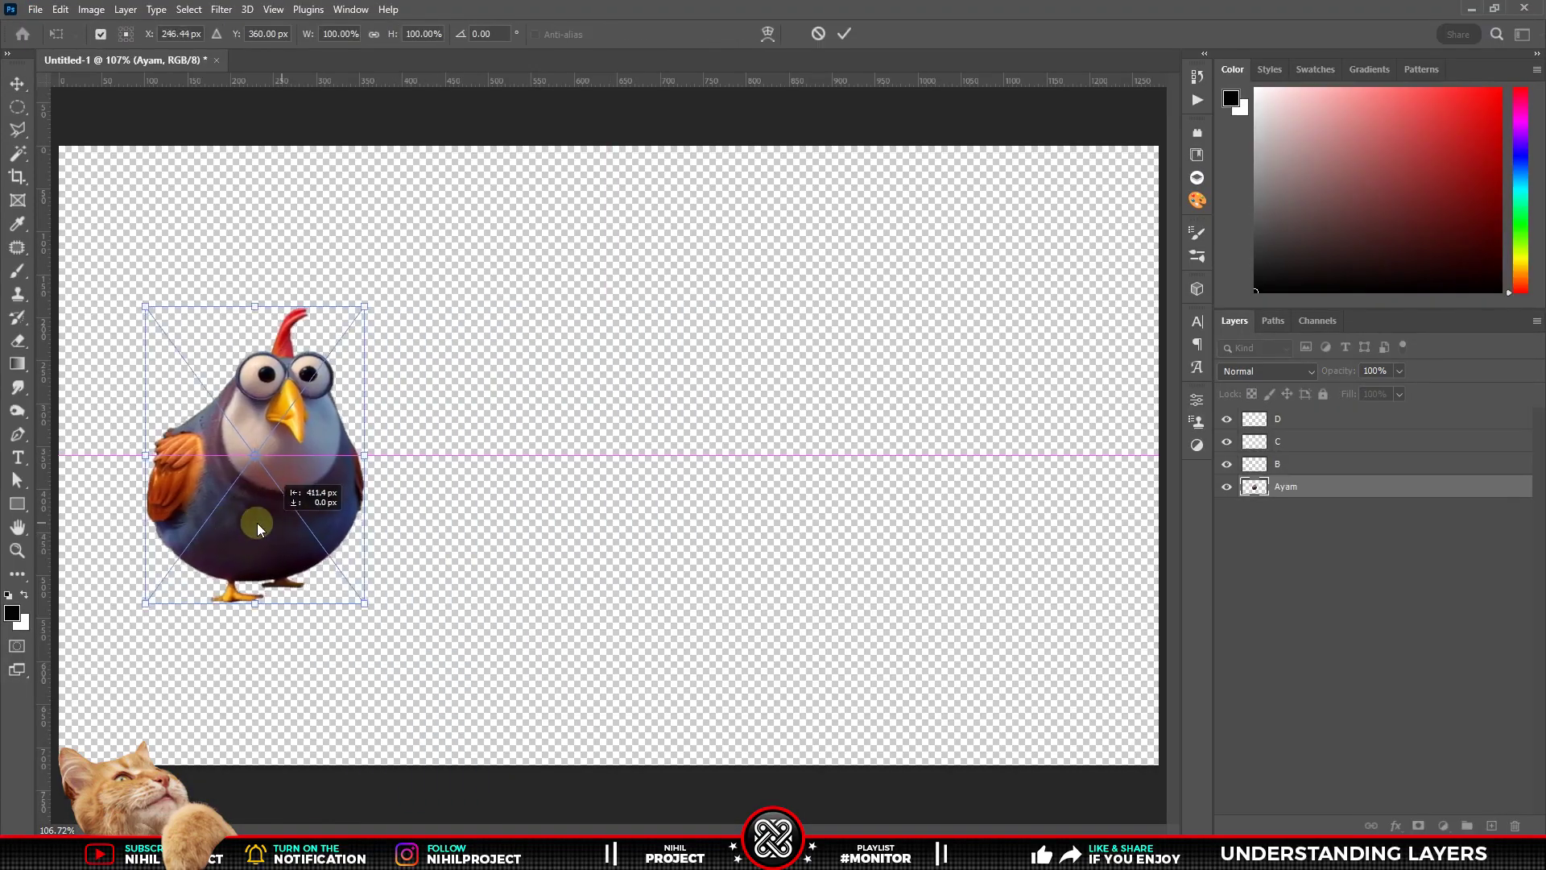
key(Return)
click(1304, 472)
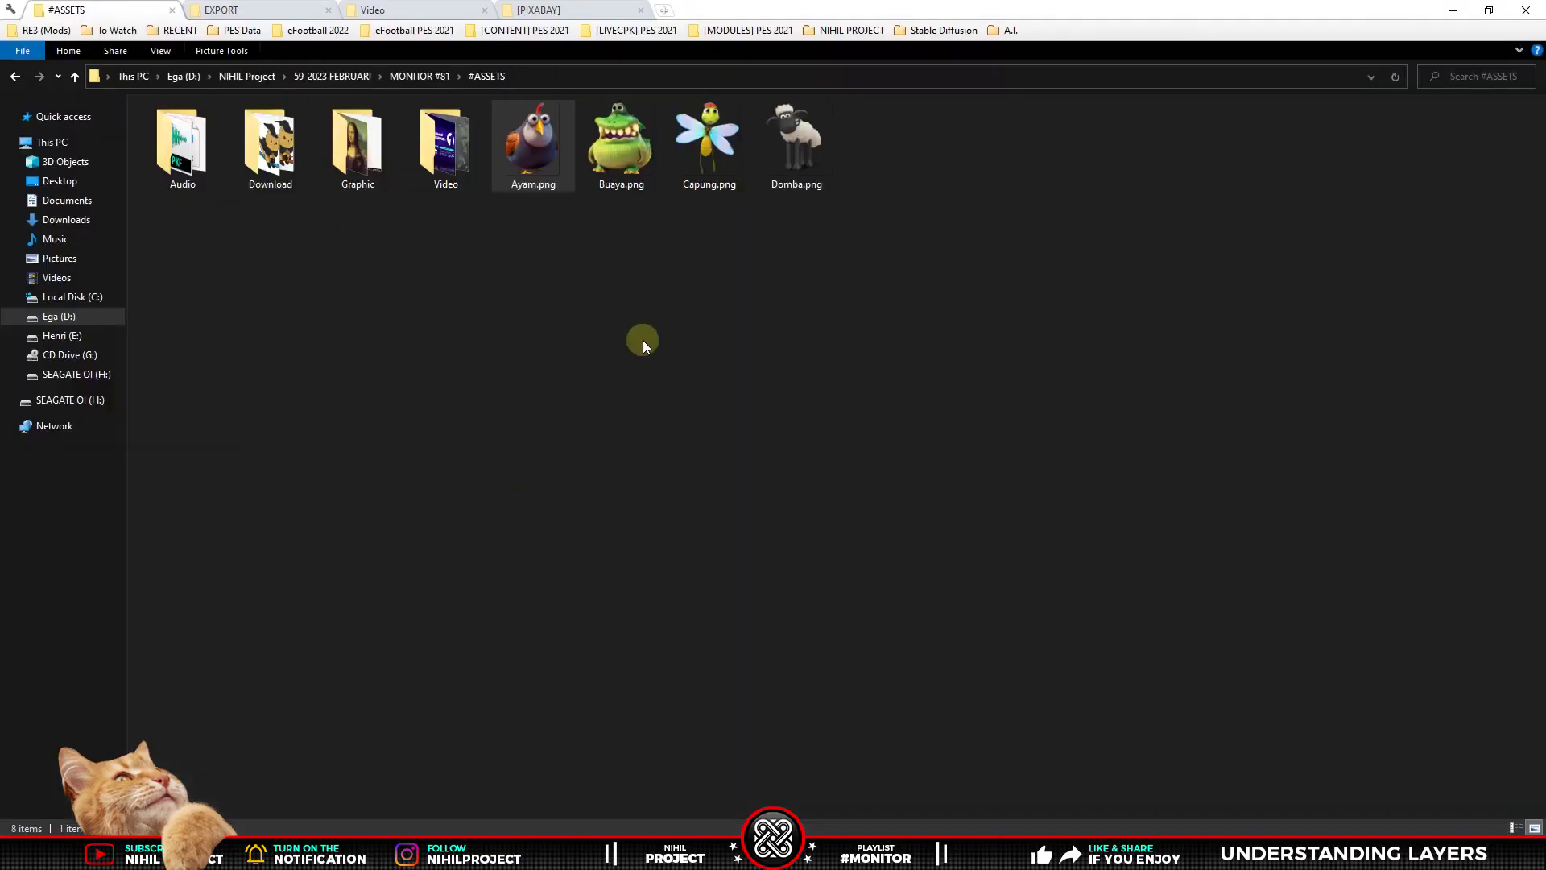
drag(620, 139, 513, 597)
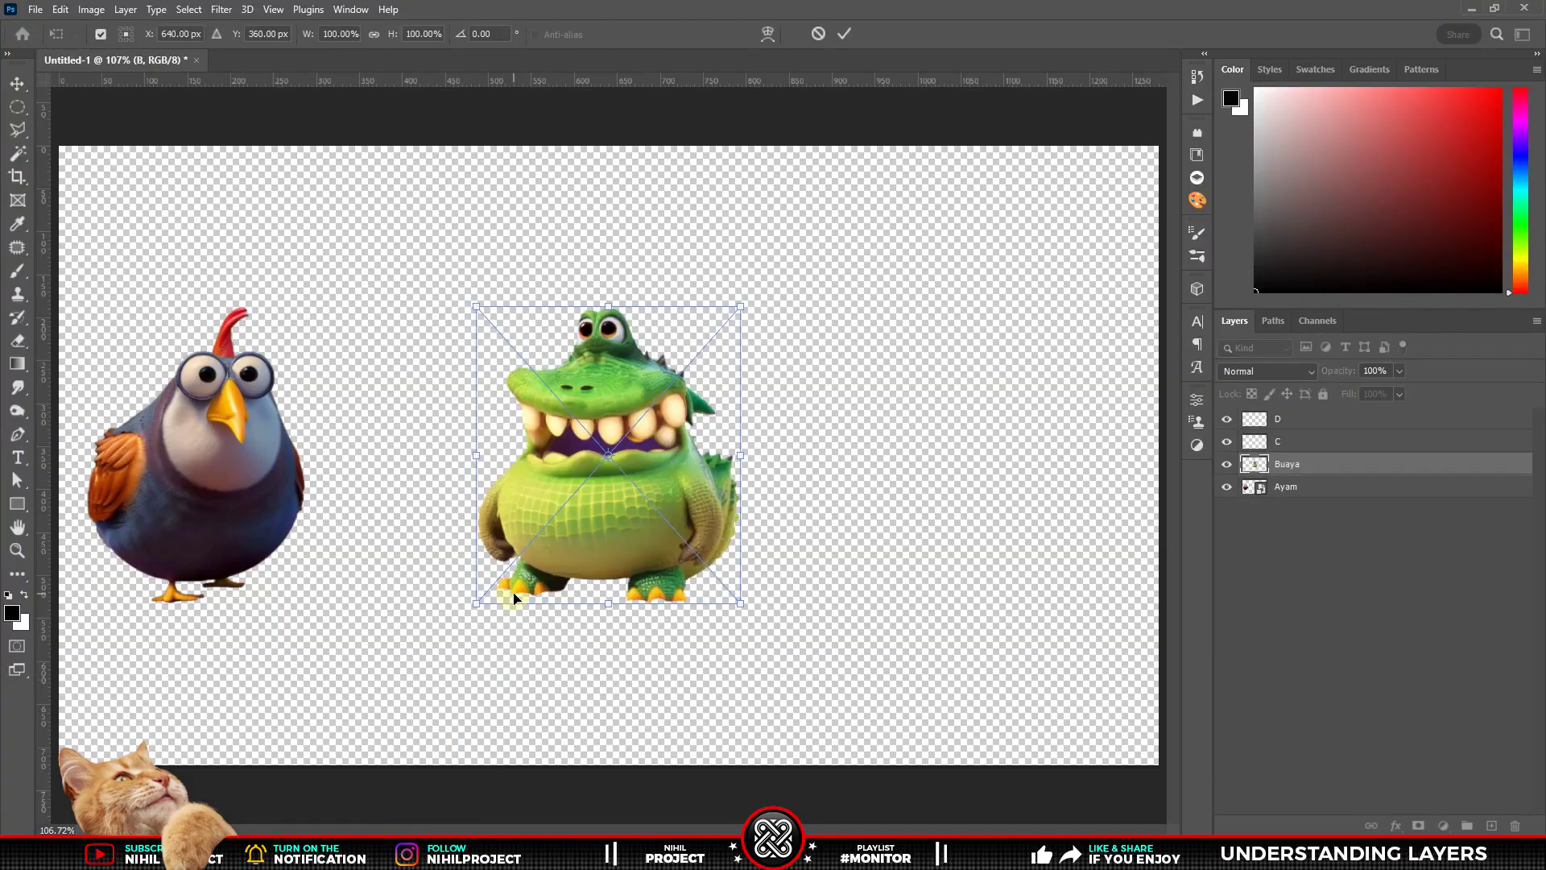
drag(645, 541, 492, 541)
click(844, 34)
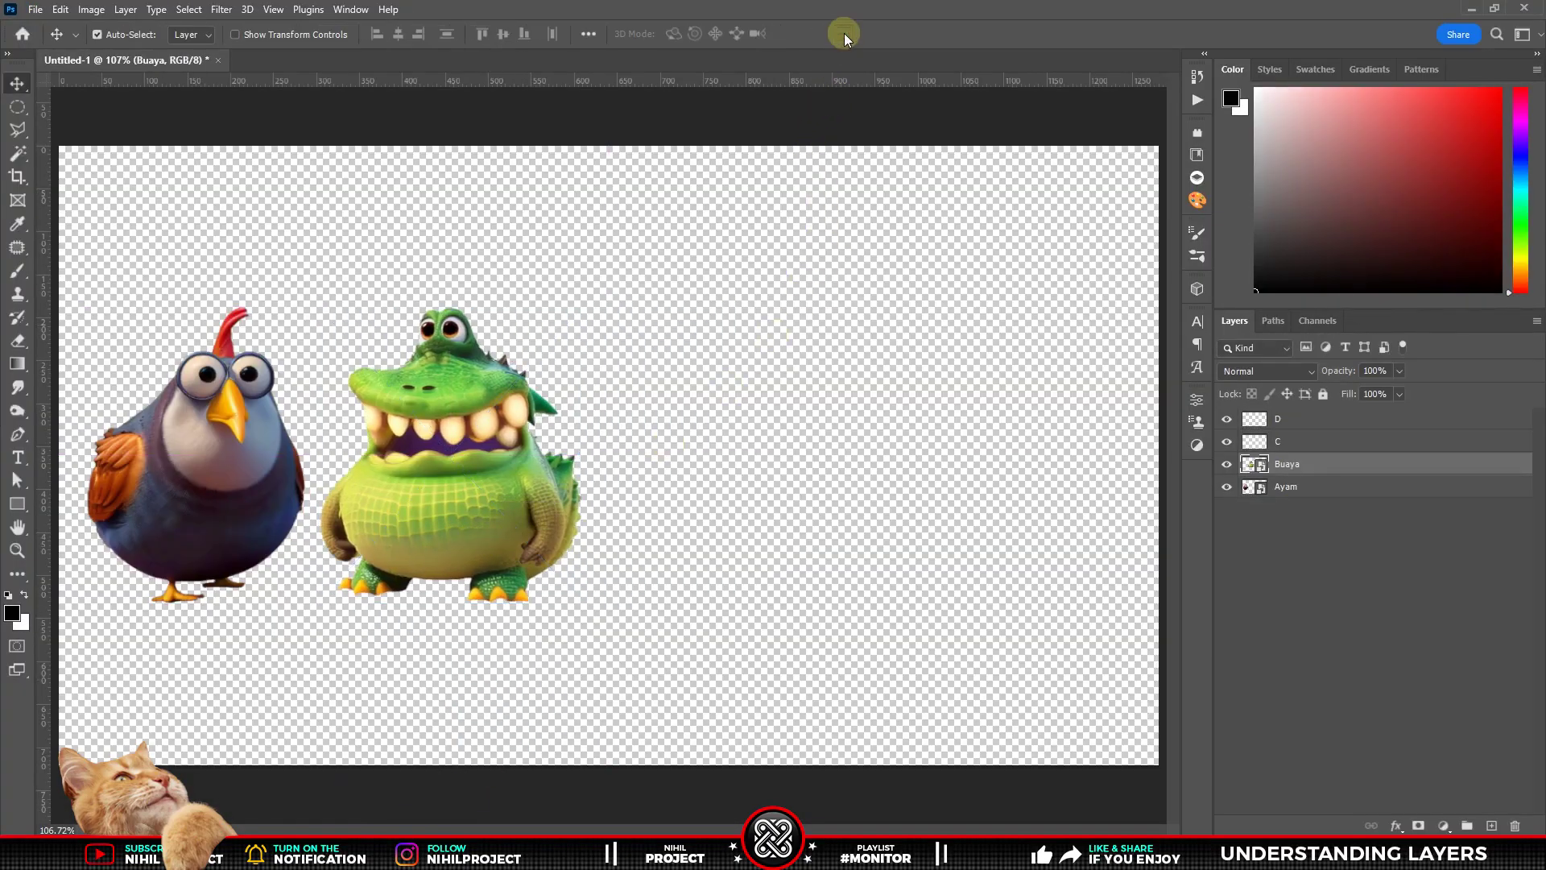
Place the dragonfly image on layer C and the sheep at the row's right end on layer D.
click(1281, 444)
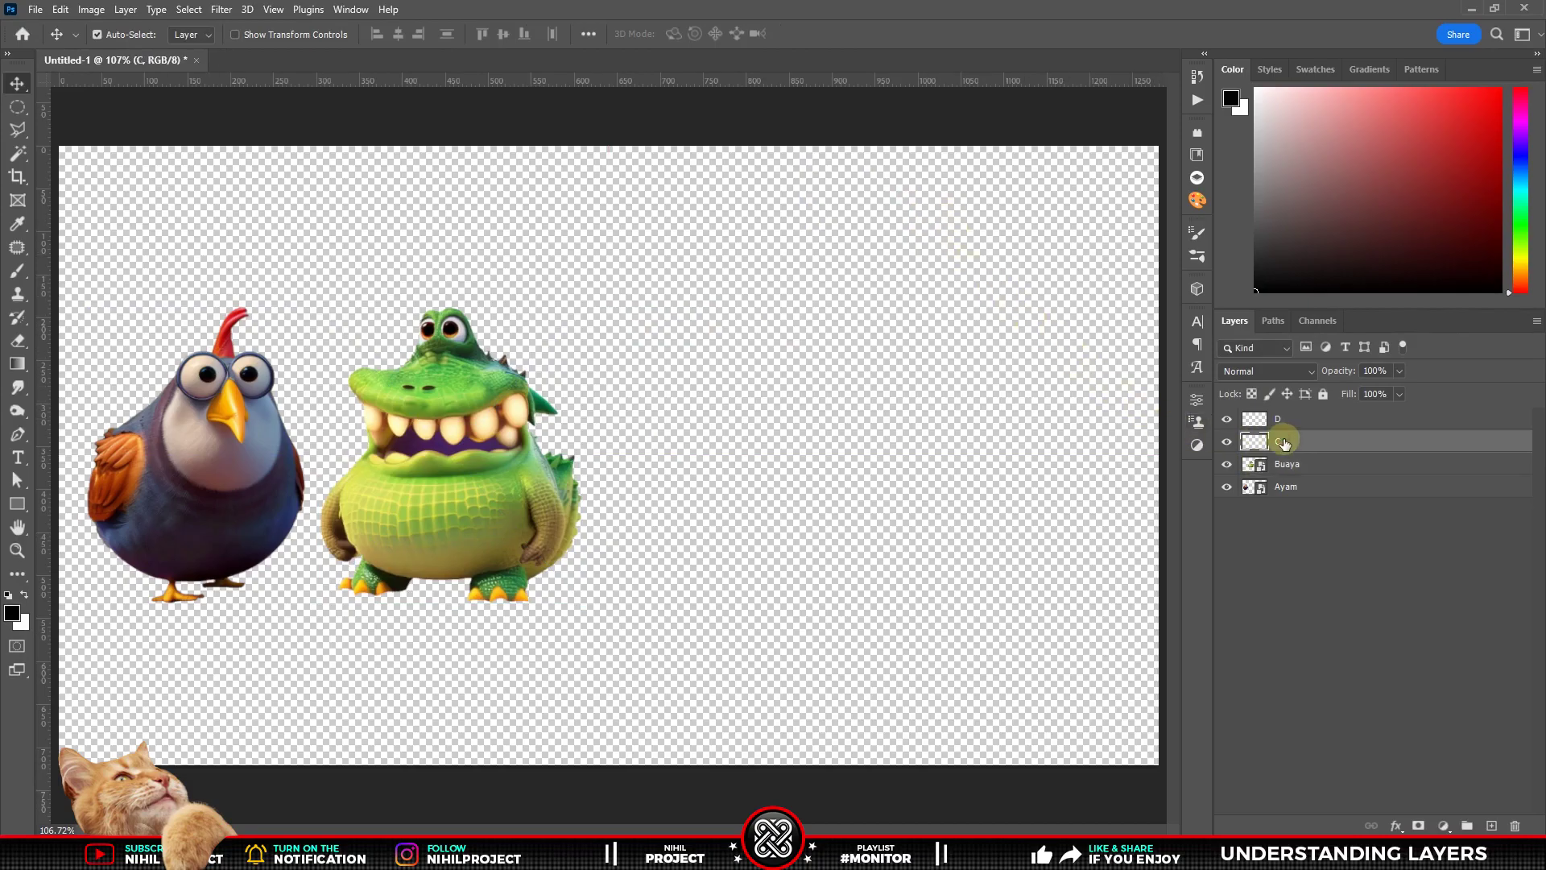
key(alt+Tab)
mouse_move(708, 133)
mouse_down()
mouse_move(744, 527)
mouse_move(808, 528)
mouse_up()
click(844, 34)
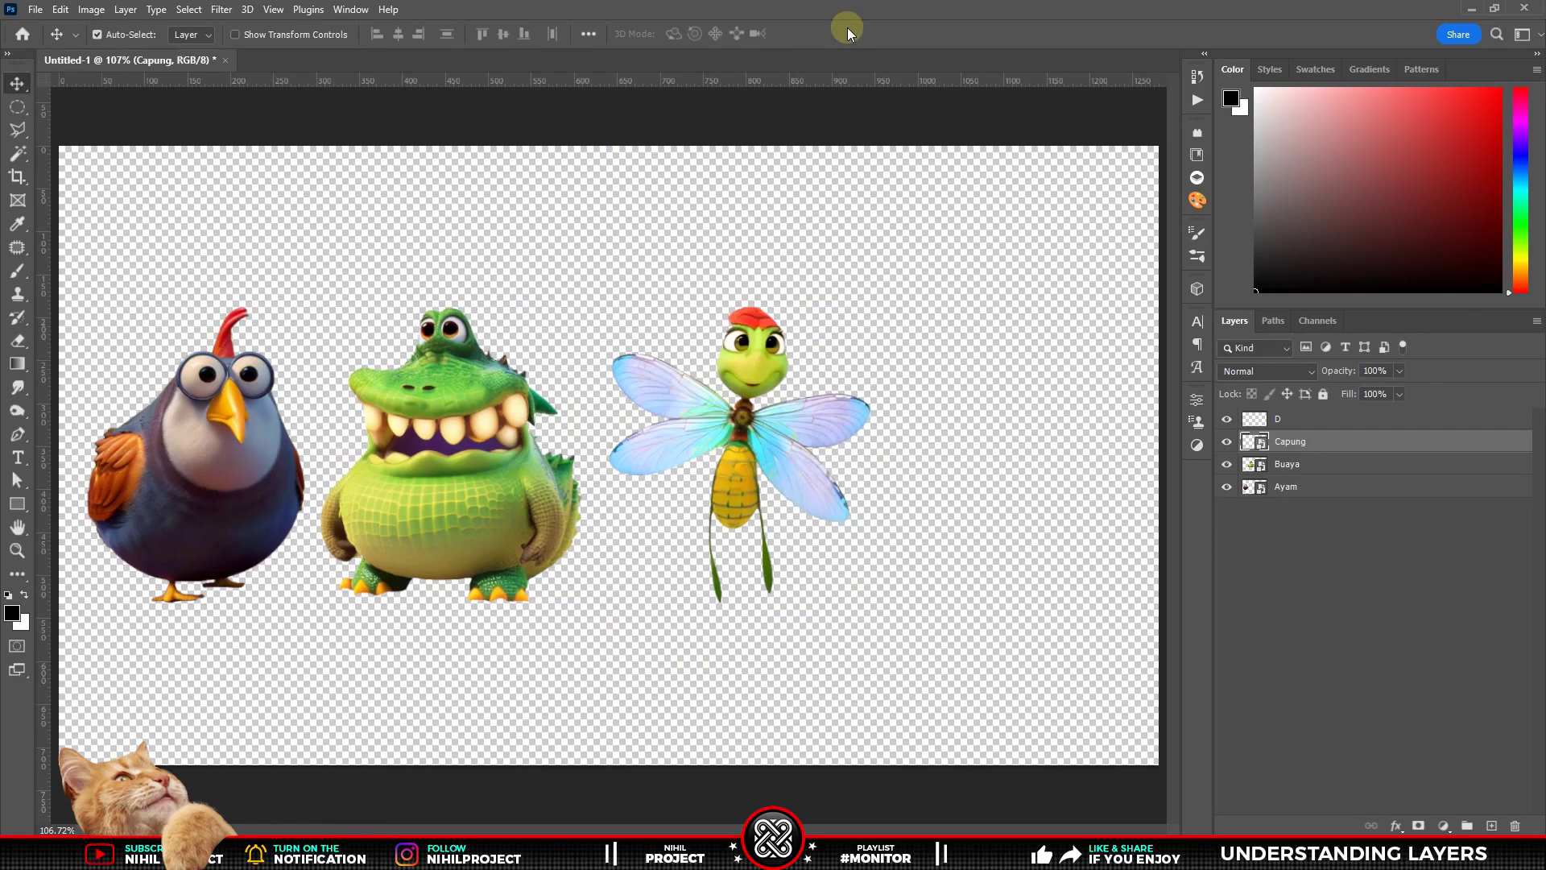
click(1308, 420)
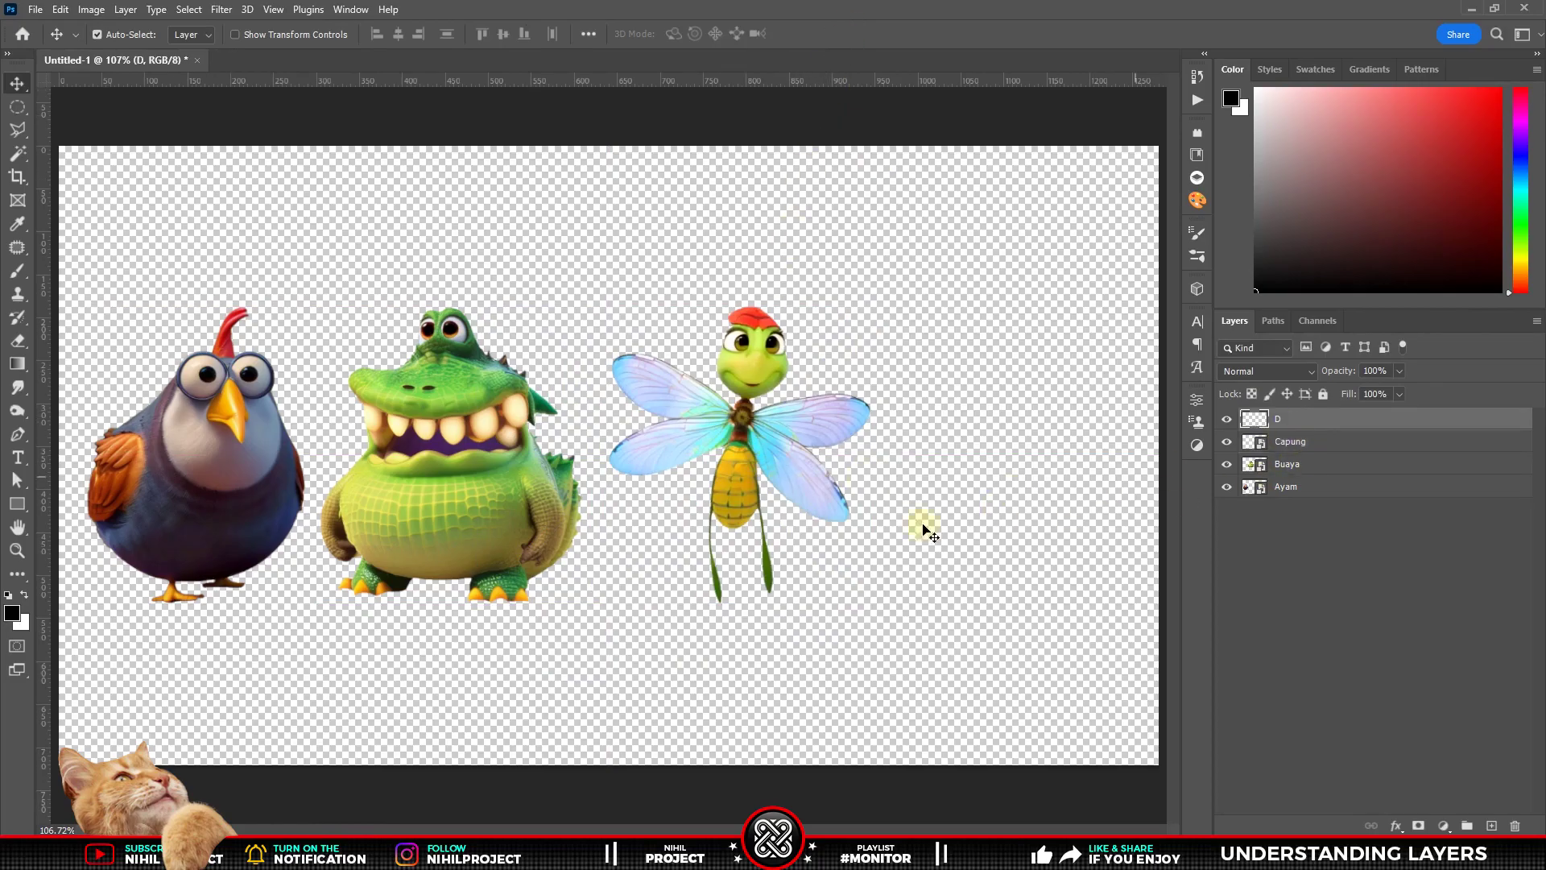
key(alt+Tab)
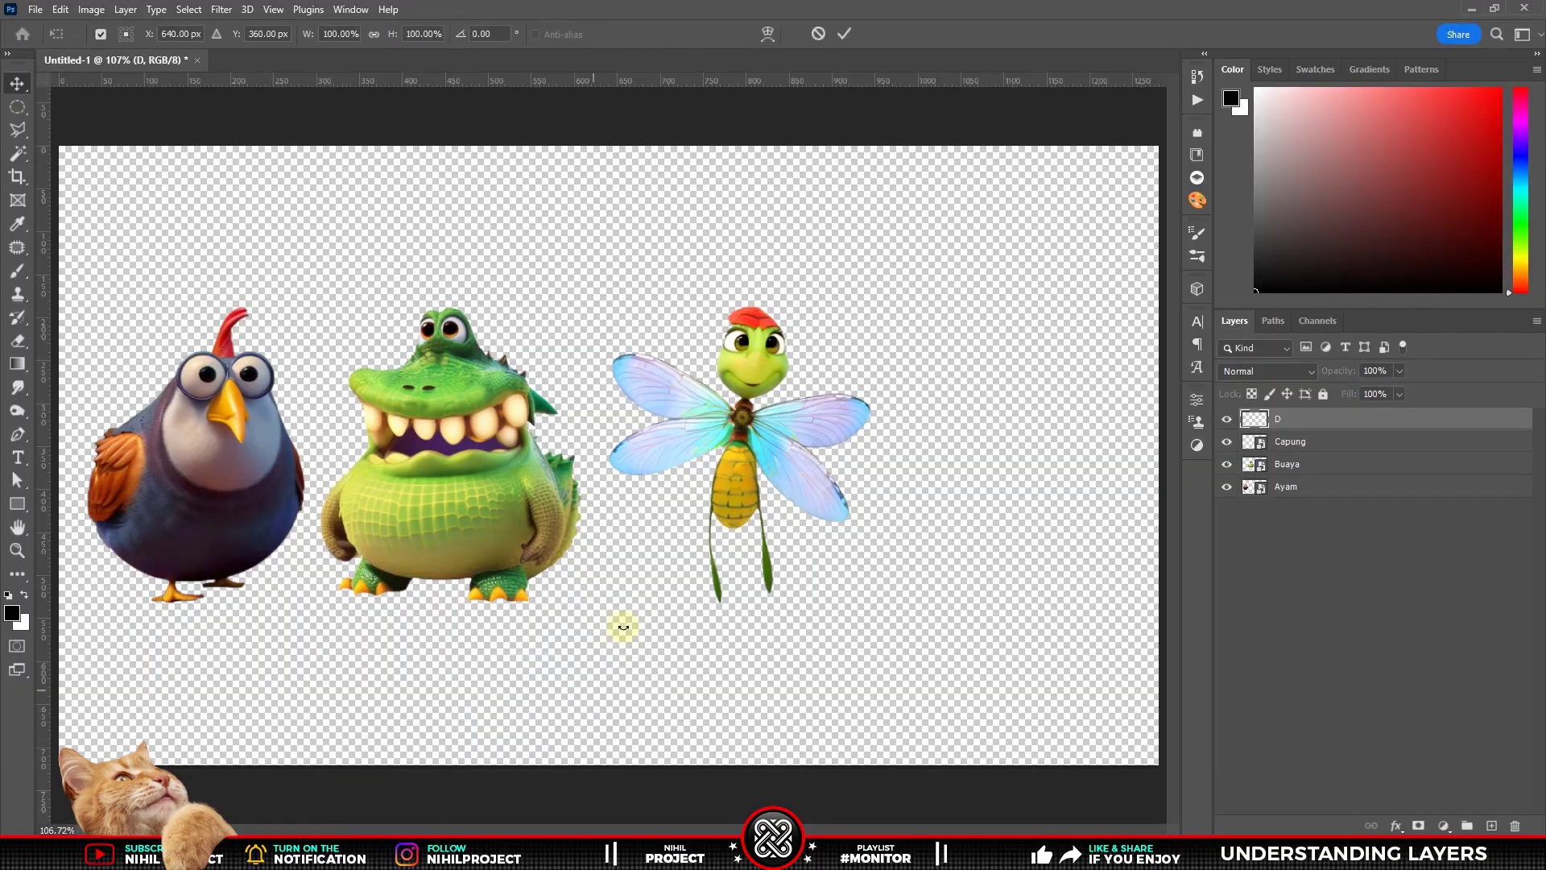
drag(815, 142, 642, 517)
mouse_move(642, 517)
mouse_down()
mouse_move(1027, 517)
mouse_move(1014, 522)
mouse_up()
key(Return)
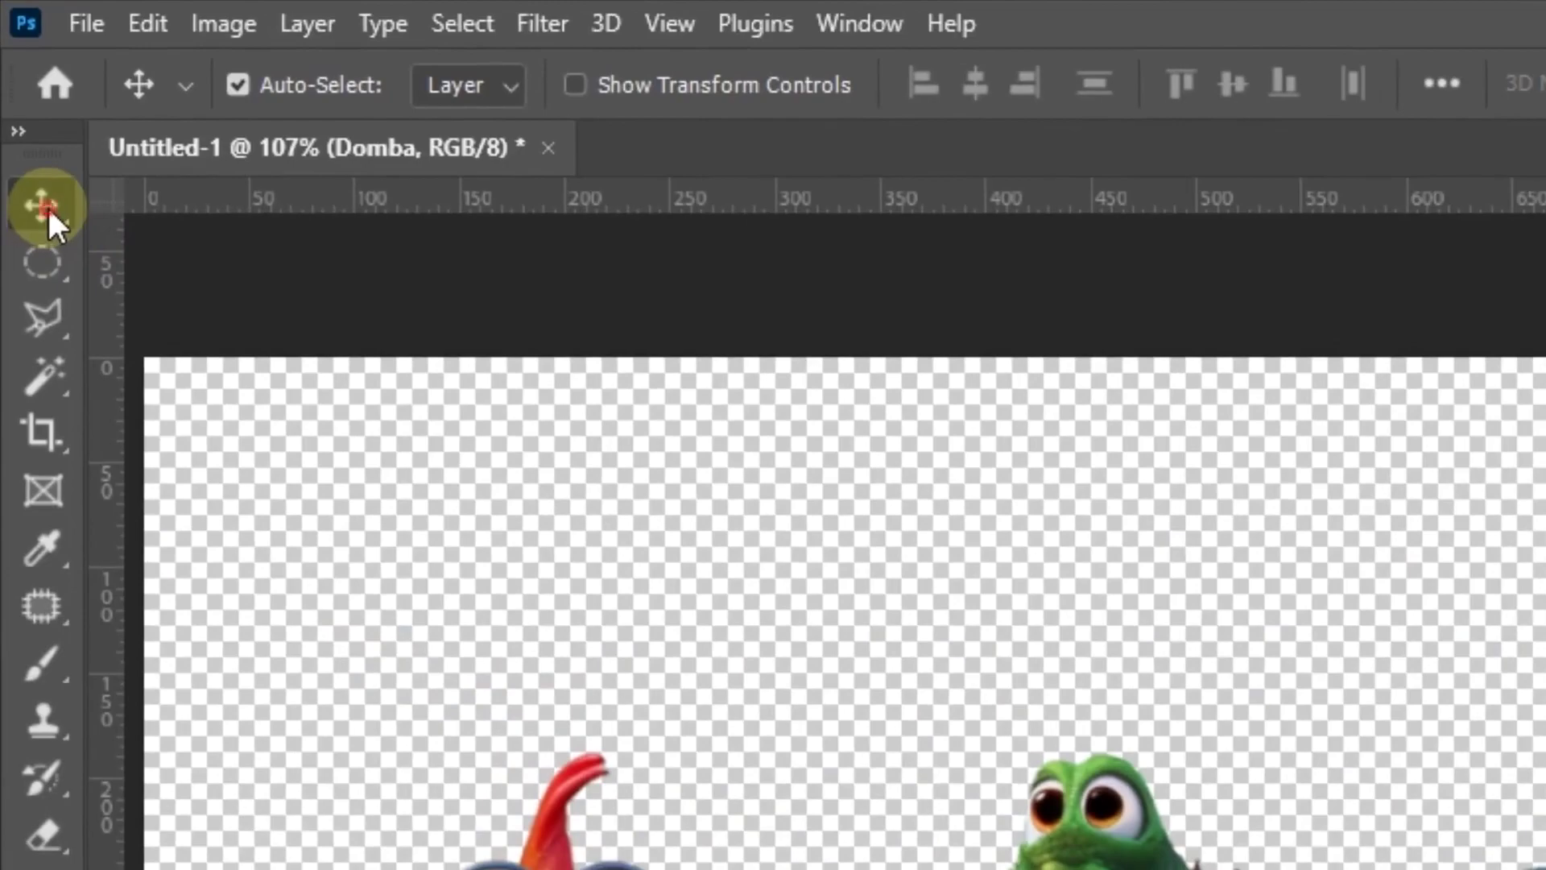
With the Move tool, marquee-select the four characters and align their horizontal centres.
right_click(20, 83)
click(142, 211)
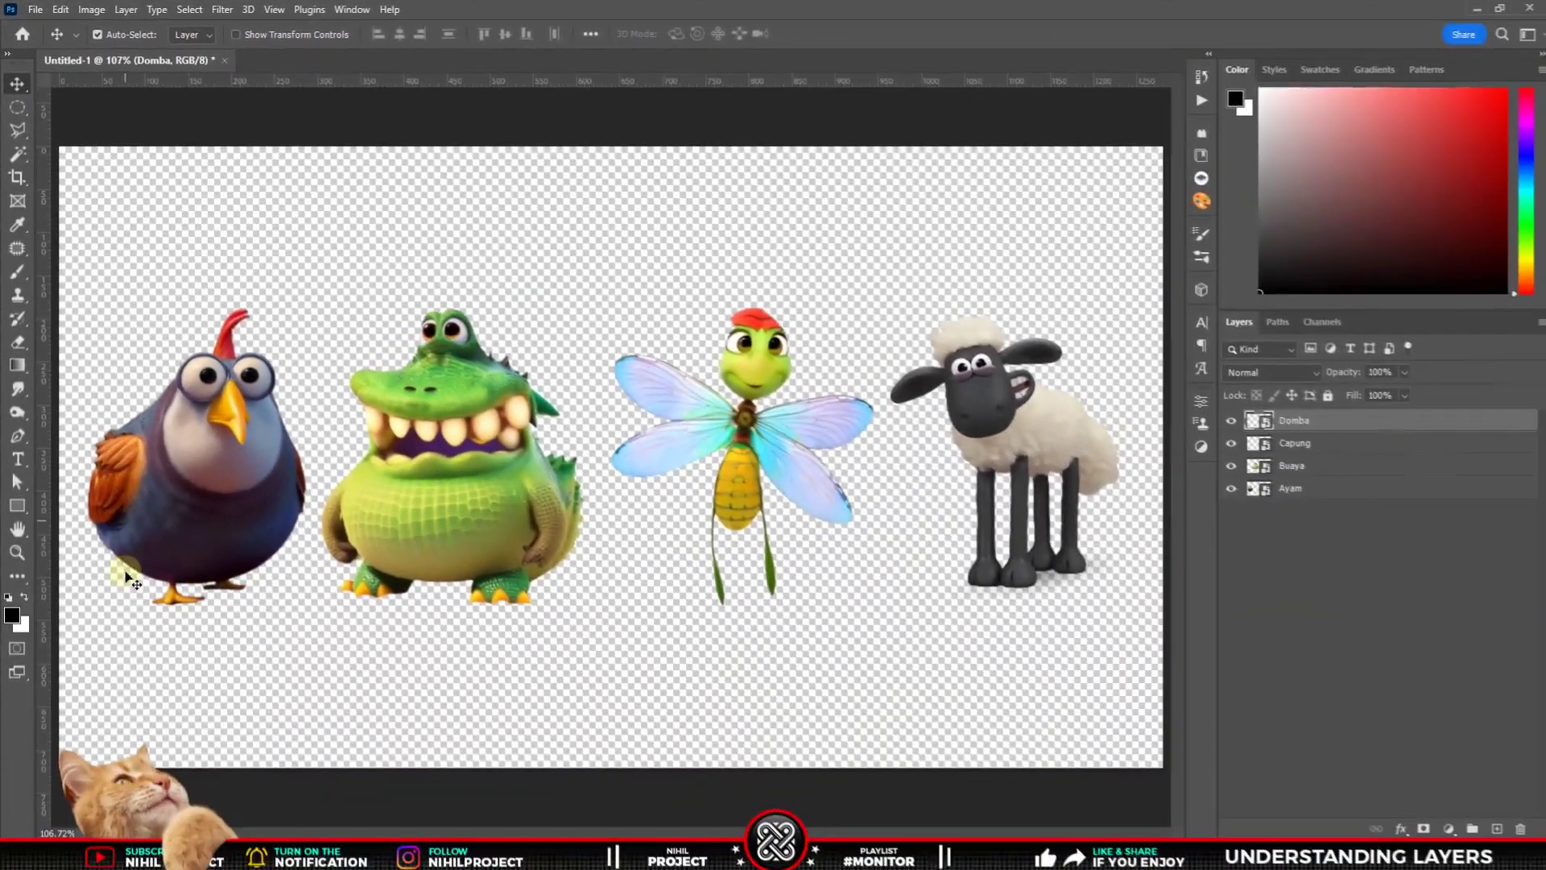
mouse_move(118, 673)
mouse_down()
mouse_move(930, 459)
mouse_move(1055, 407)
mouse_up()
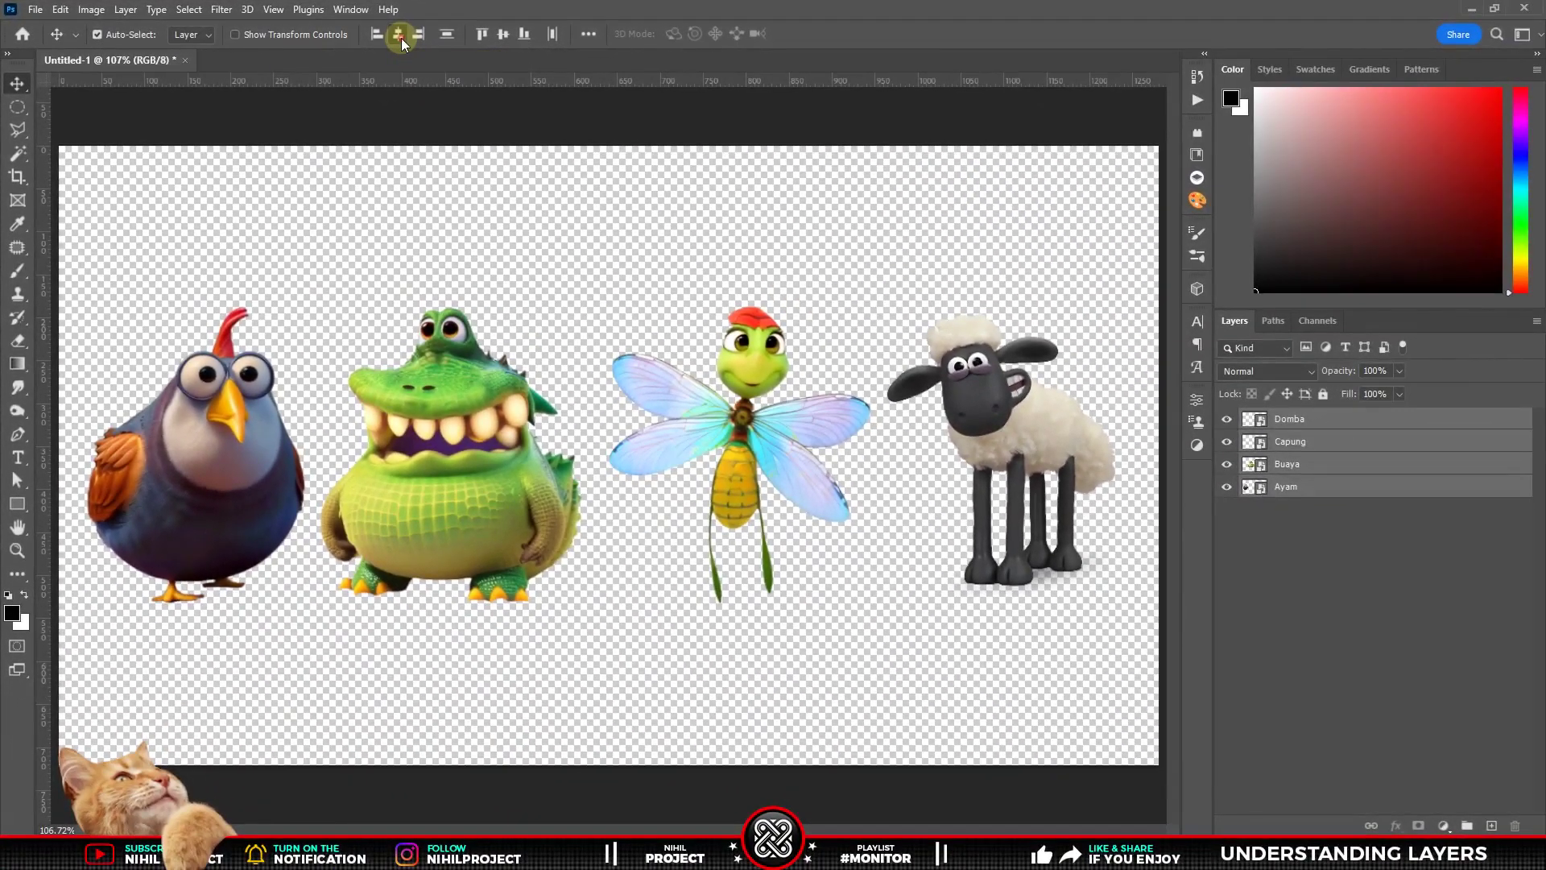
click(468, 46)
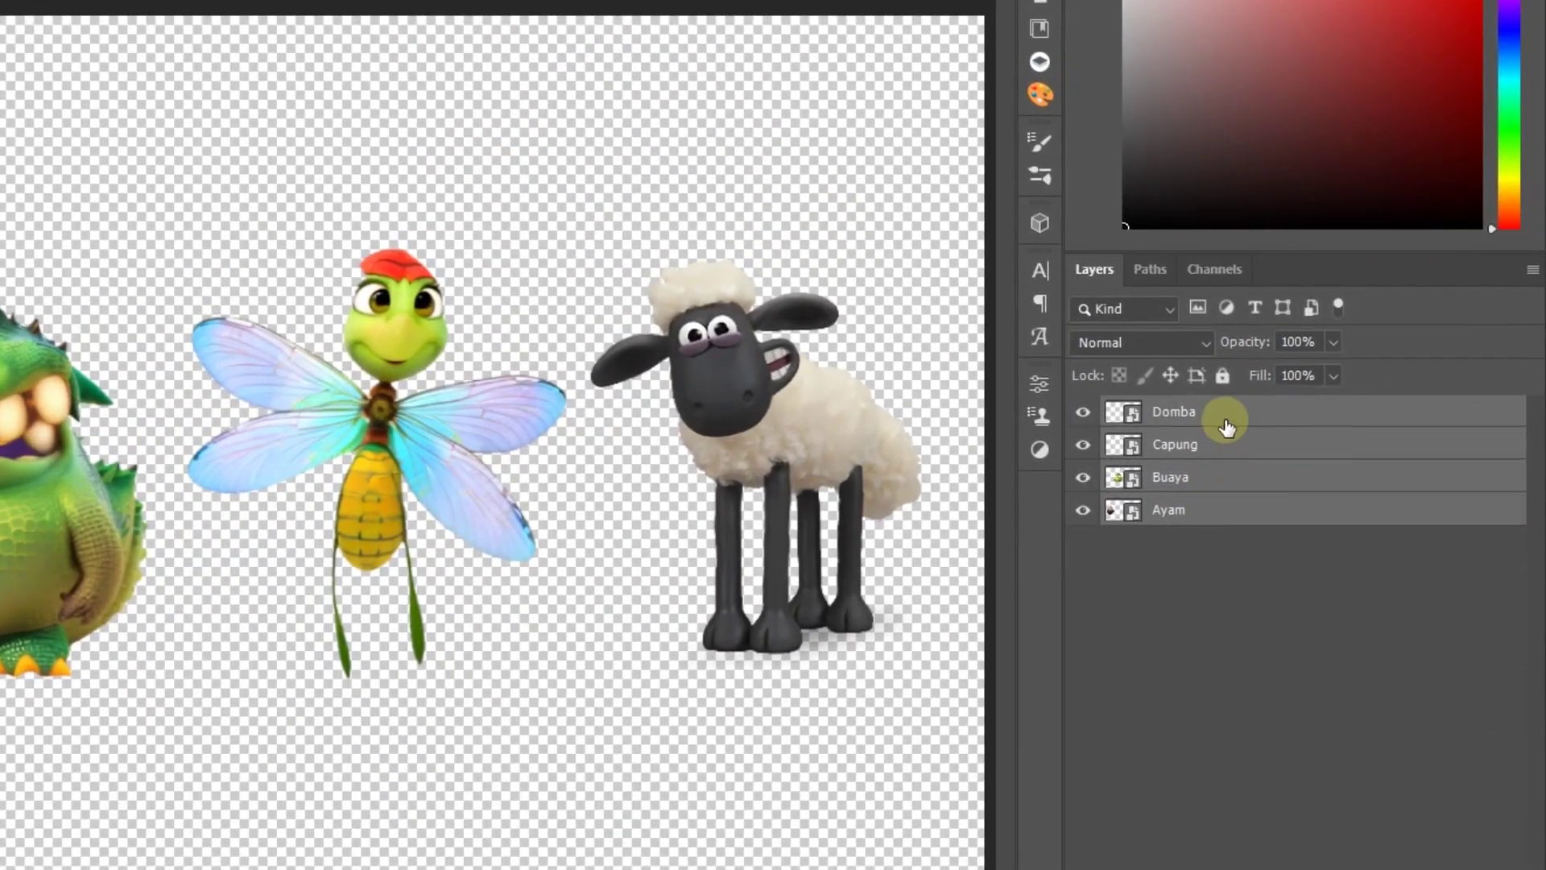
Group the four character layers, name the group 'Hewan' and toggle its visibility.
right_click(1226, 419)
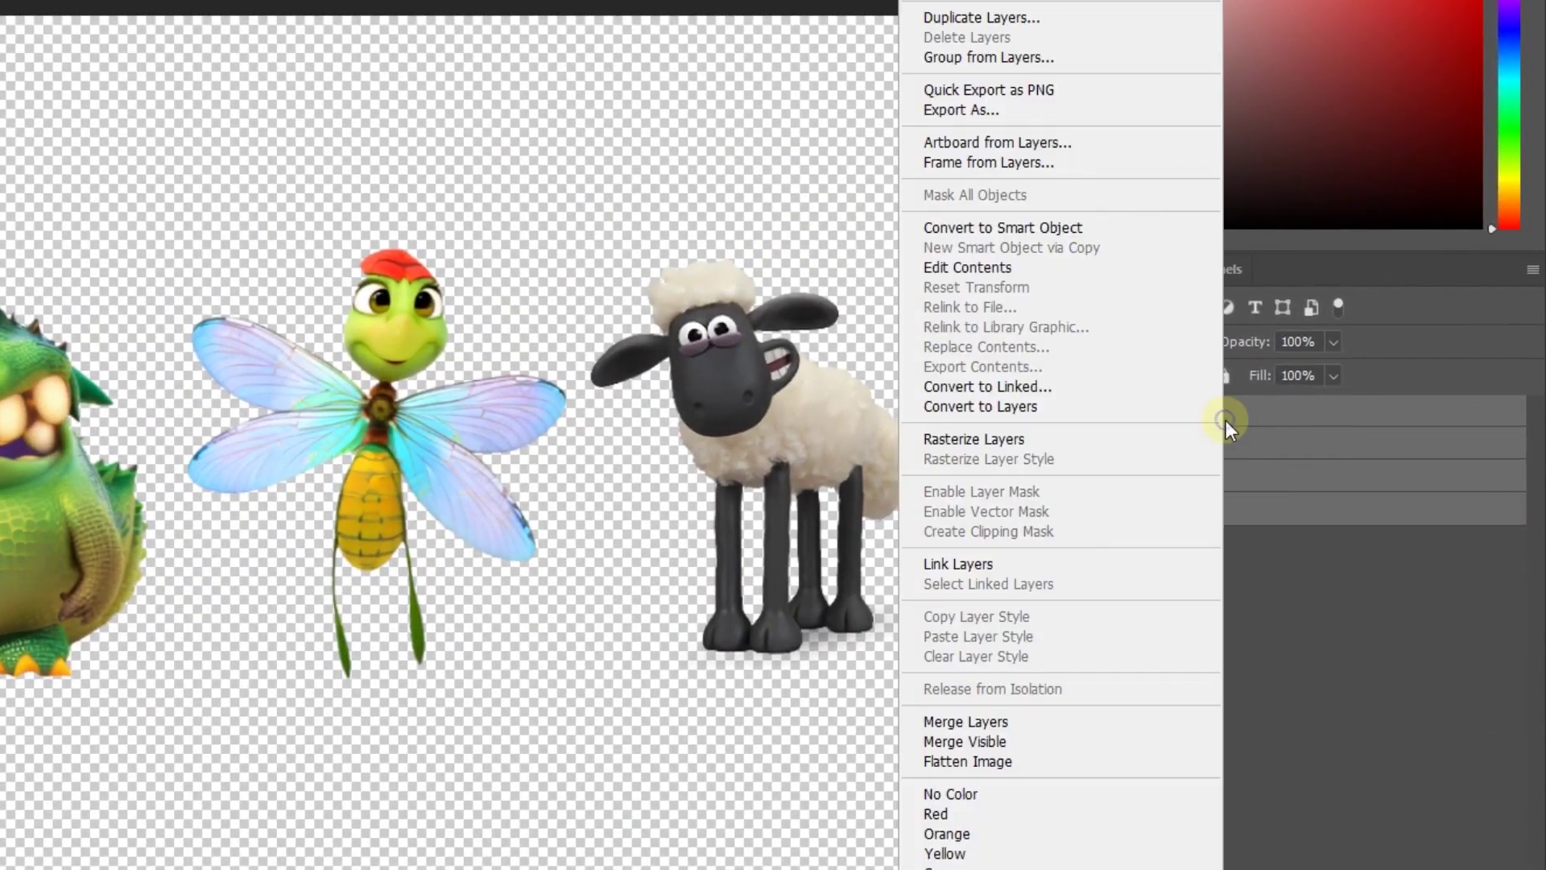
click(984, 57)
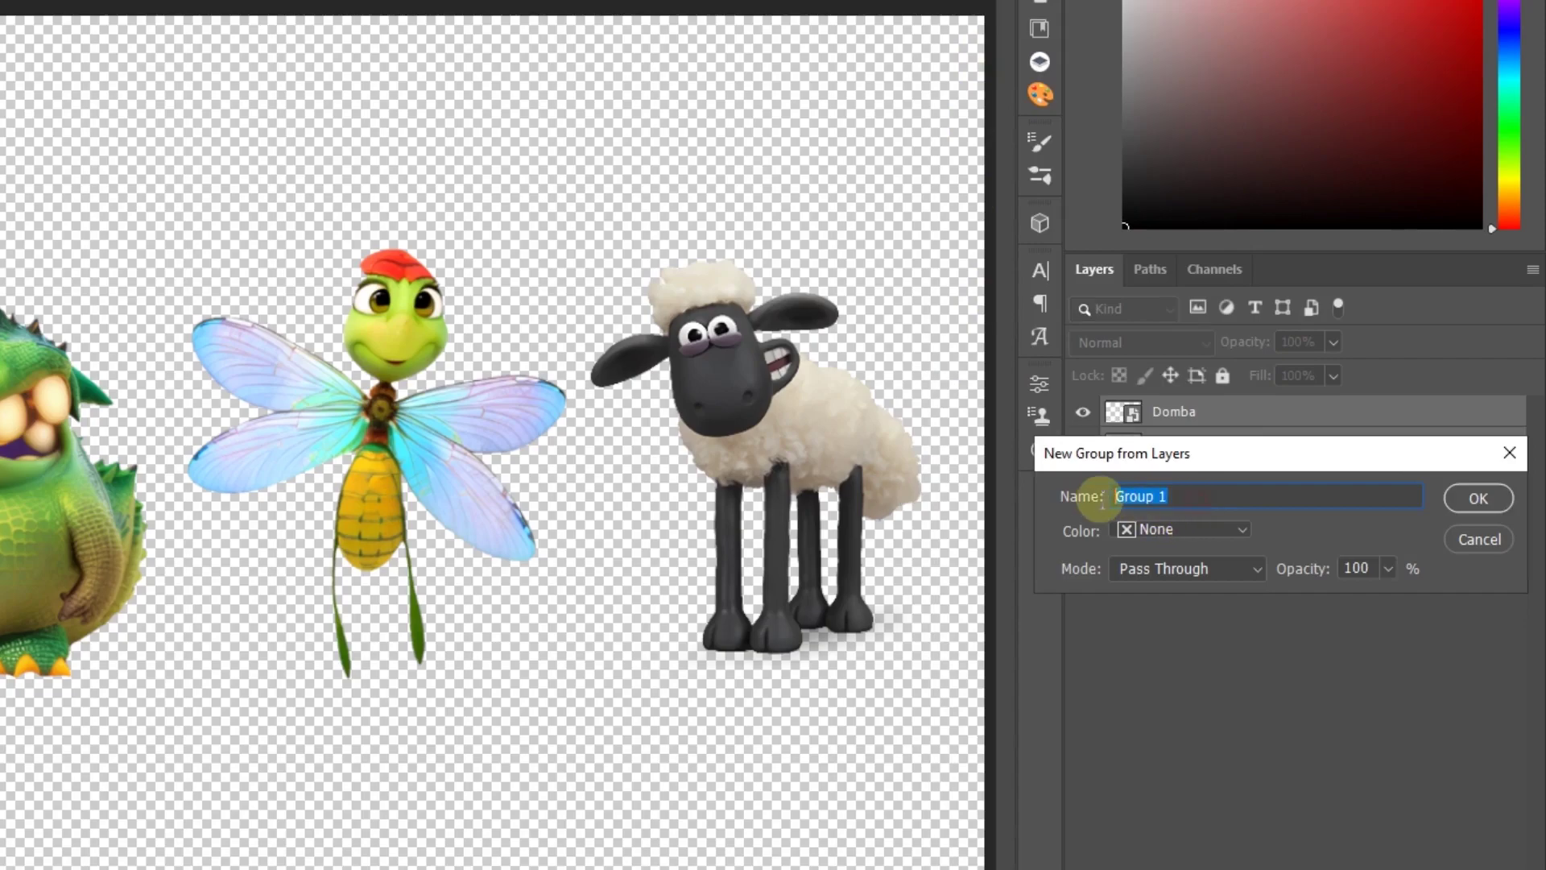
click(1477, 504)
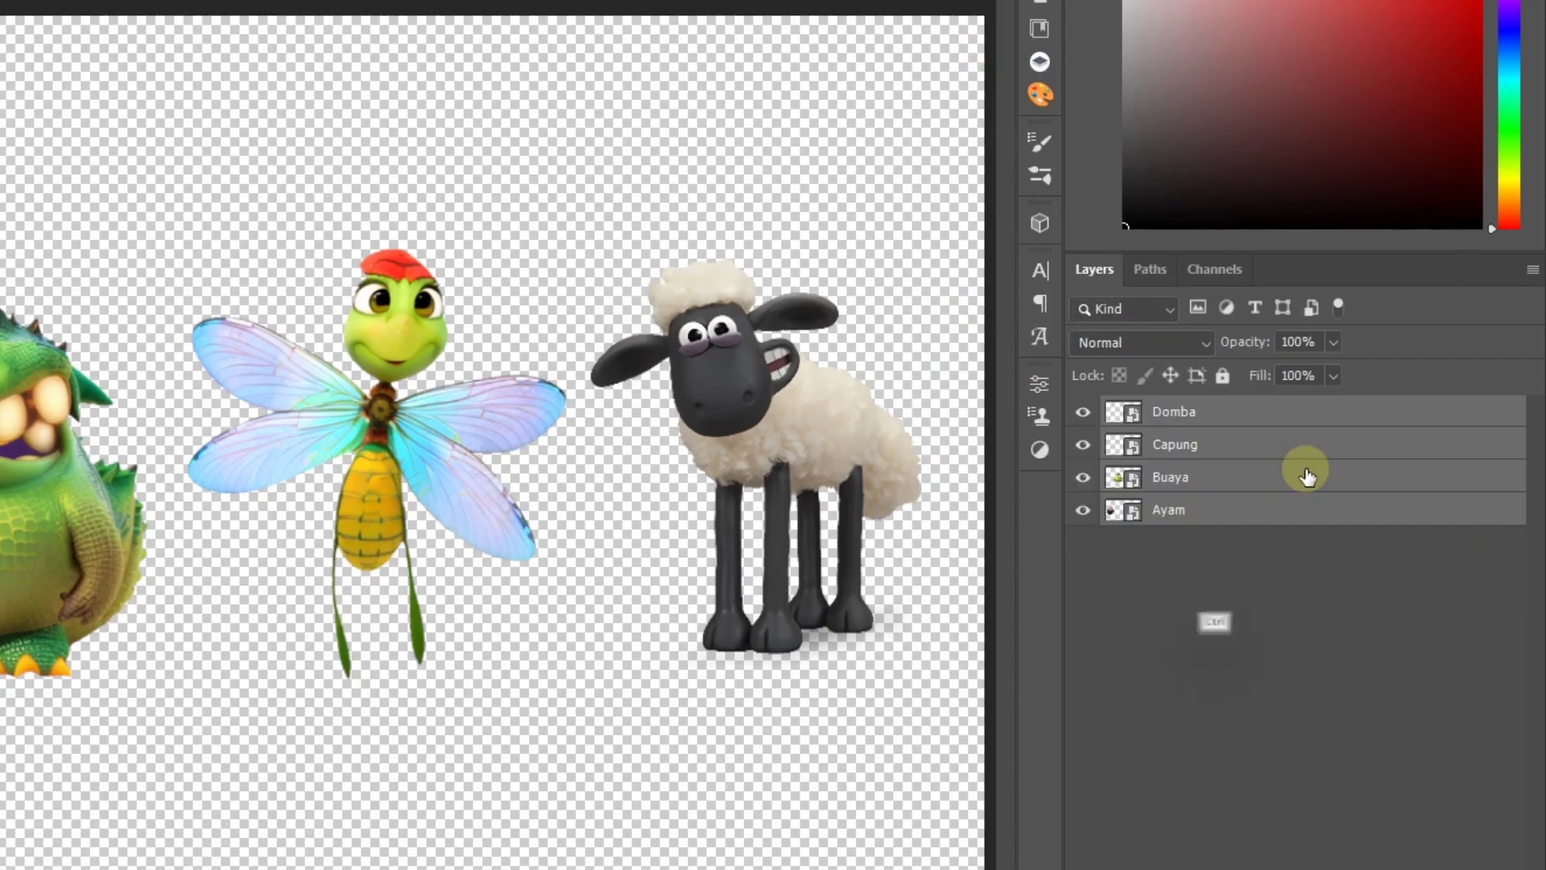
key(ctrl+g)
double_click(1173, 410)
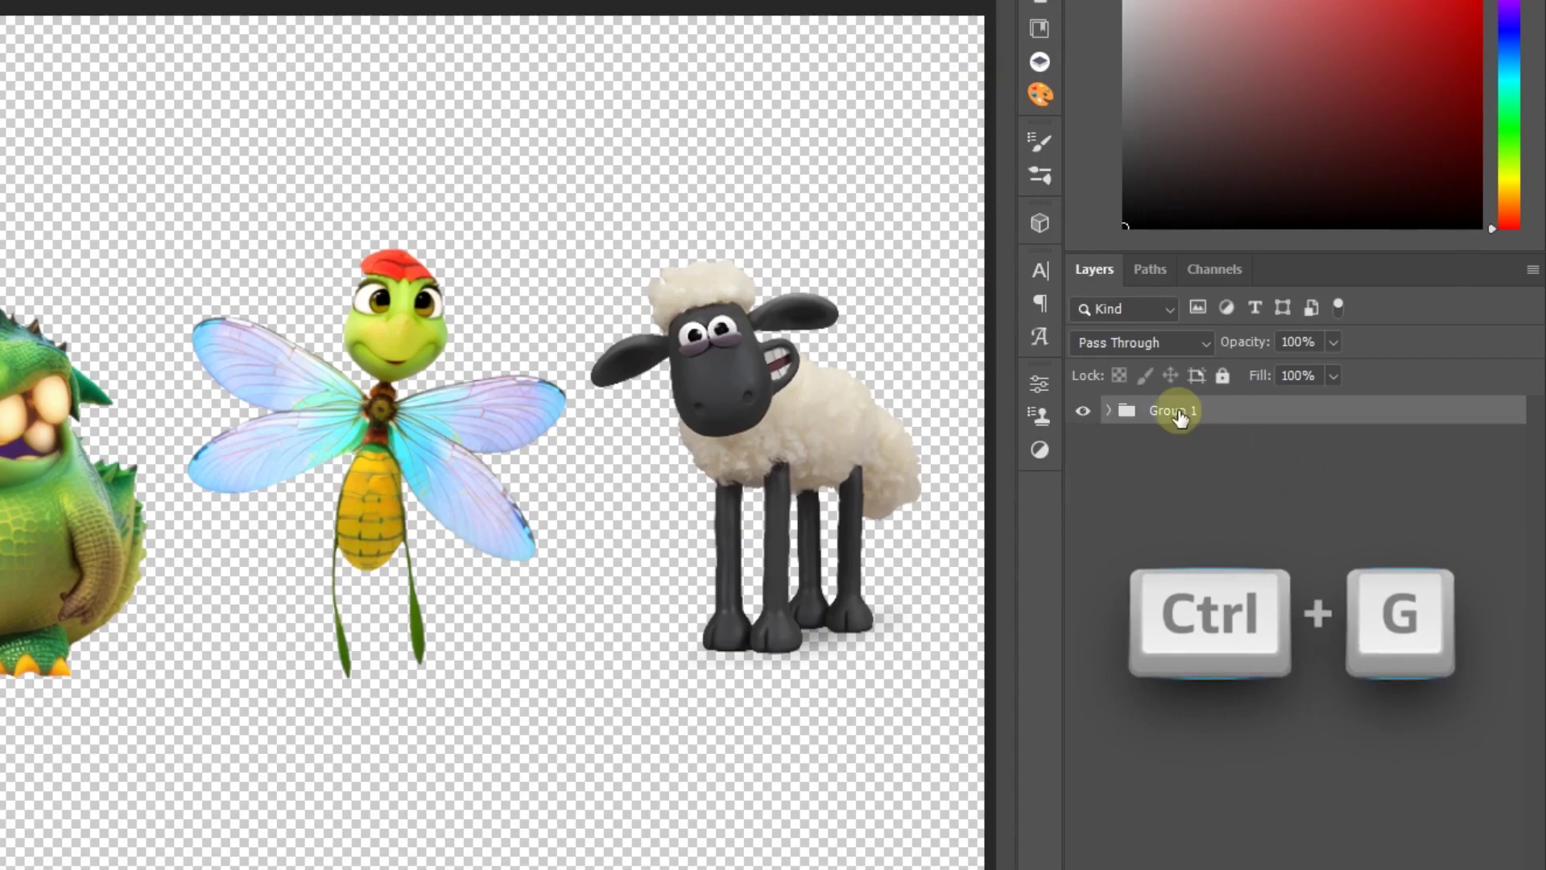
text(Hewan)
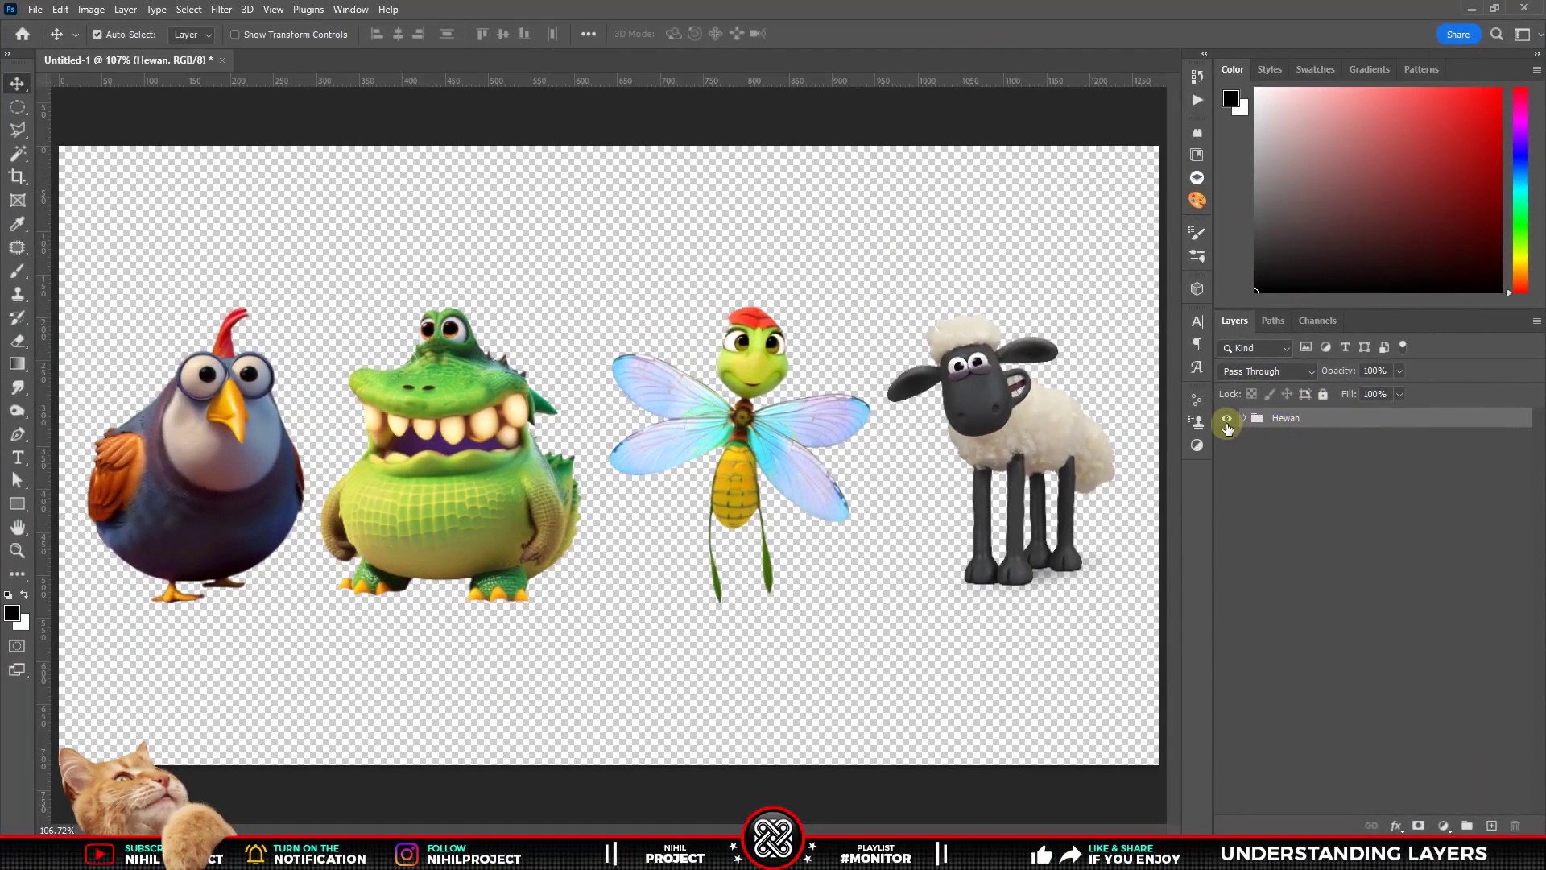
click(1227, 418)
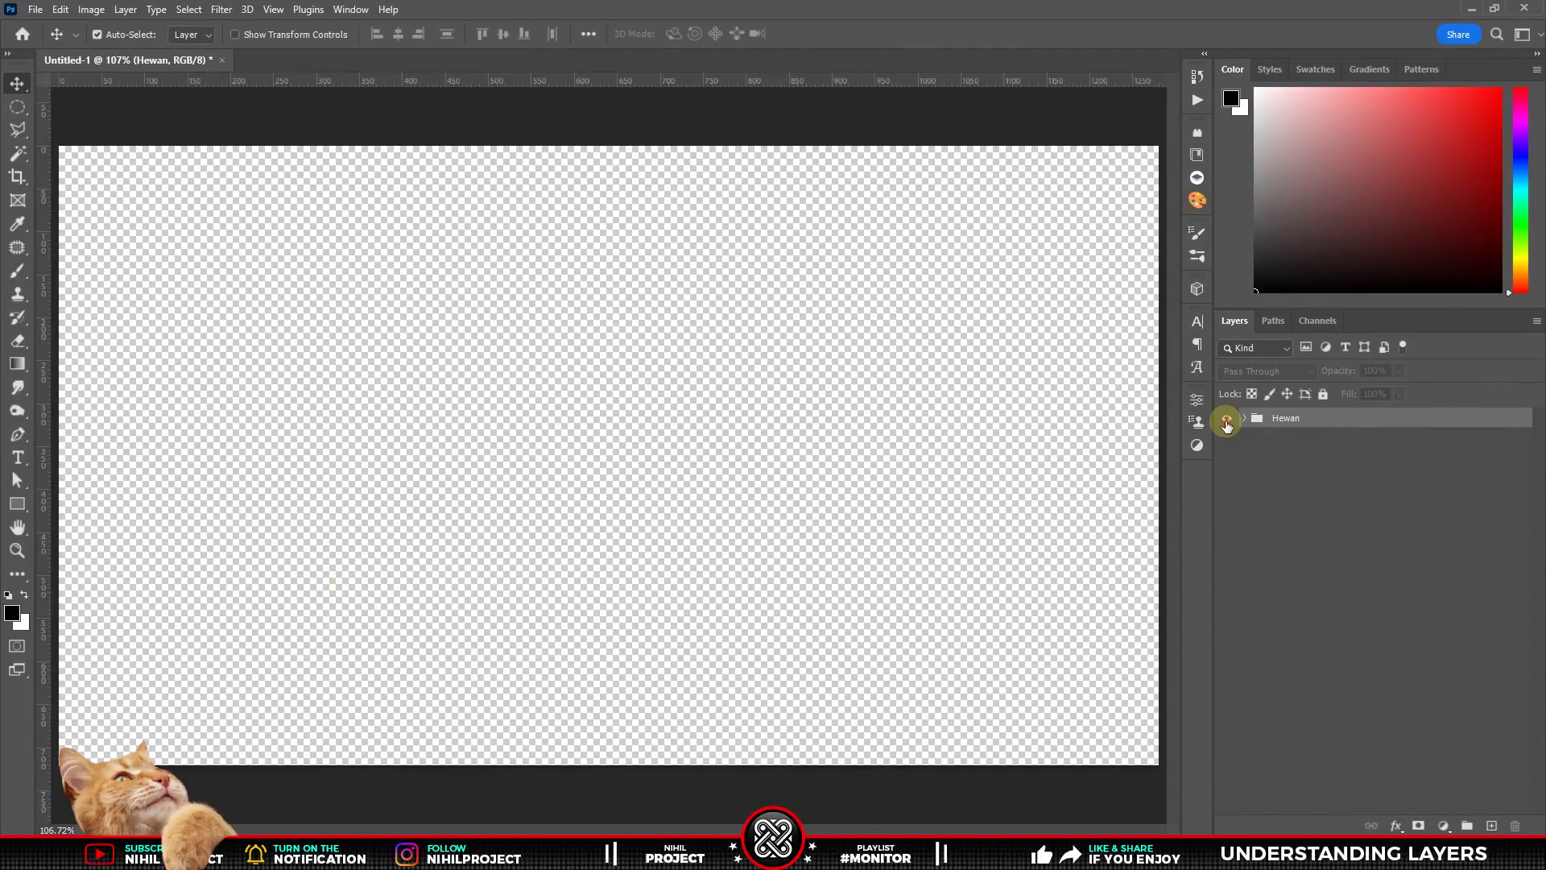
click(1227, 419)
Turn the Hewan group's visibility back on.
click(1227, 419)
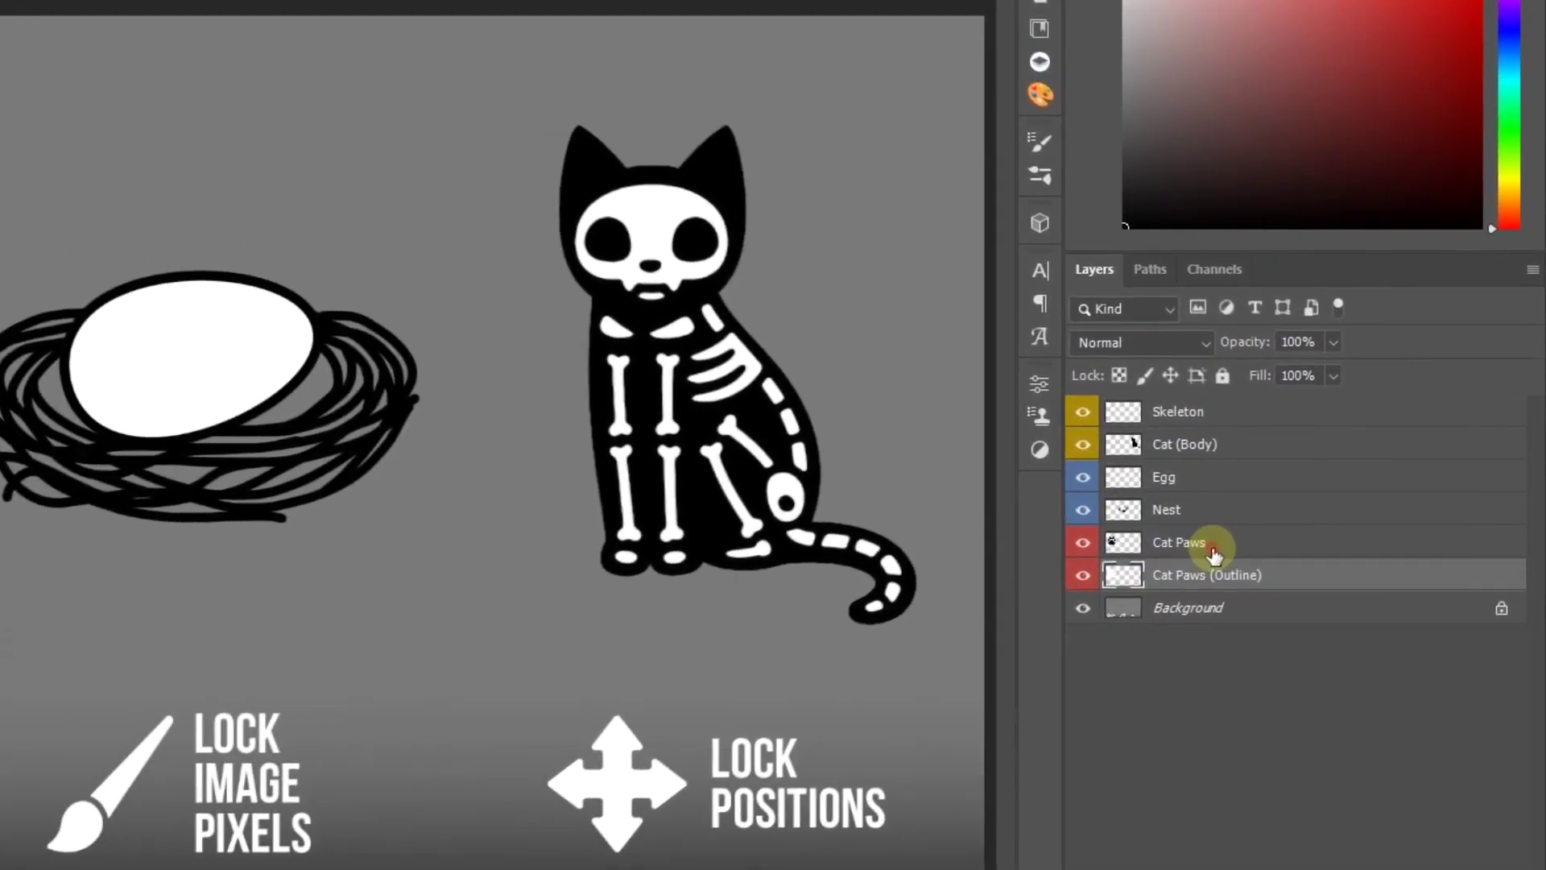
Select the Cat Paws layer, switch to the Brush and set the foreground colour to ff8c8c.
click(1329, 511)
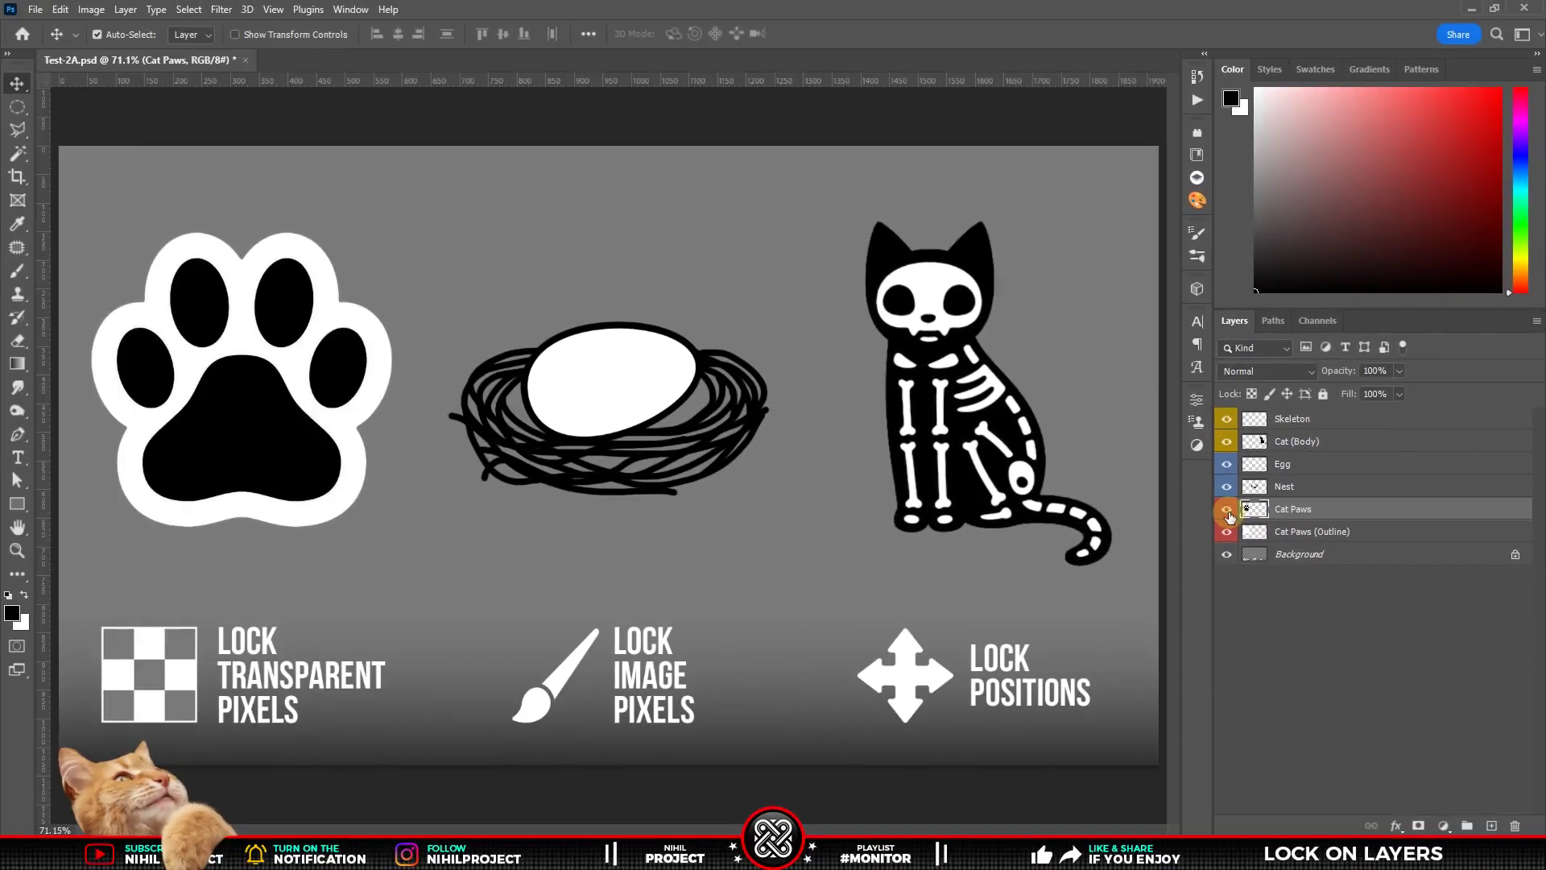
double_click(1226, 531)
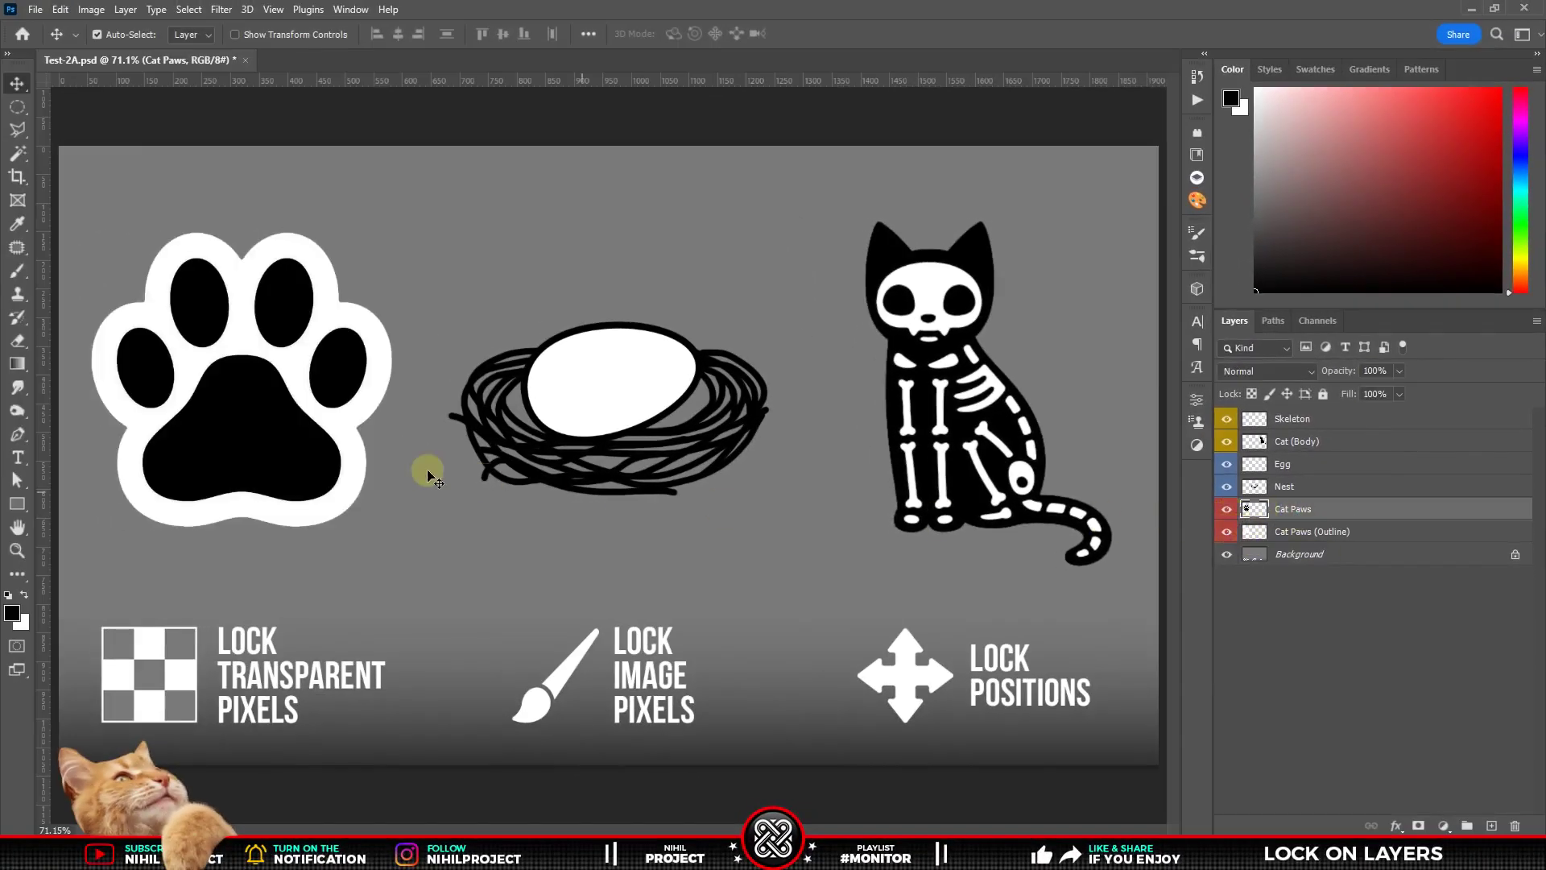
key(b)
click(219, 415)
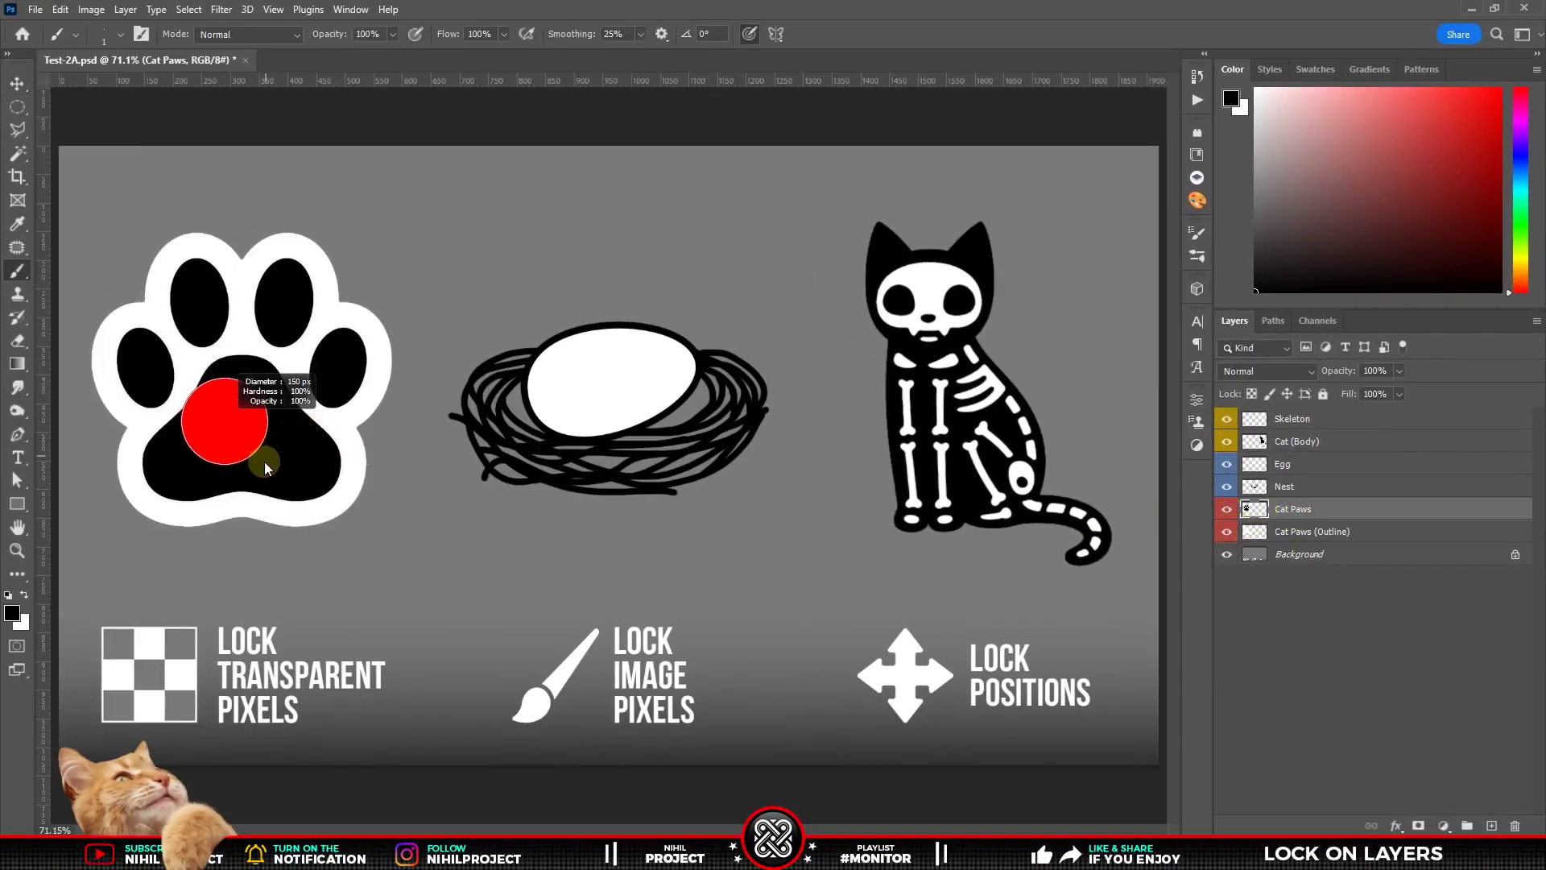
click(11, 613)
text(ff8c8c)
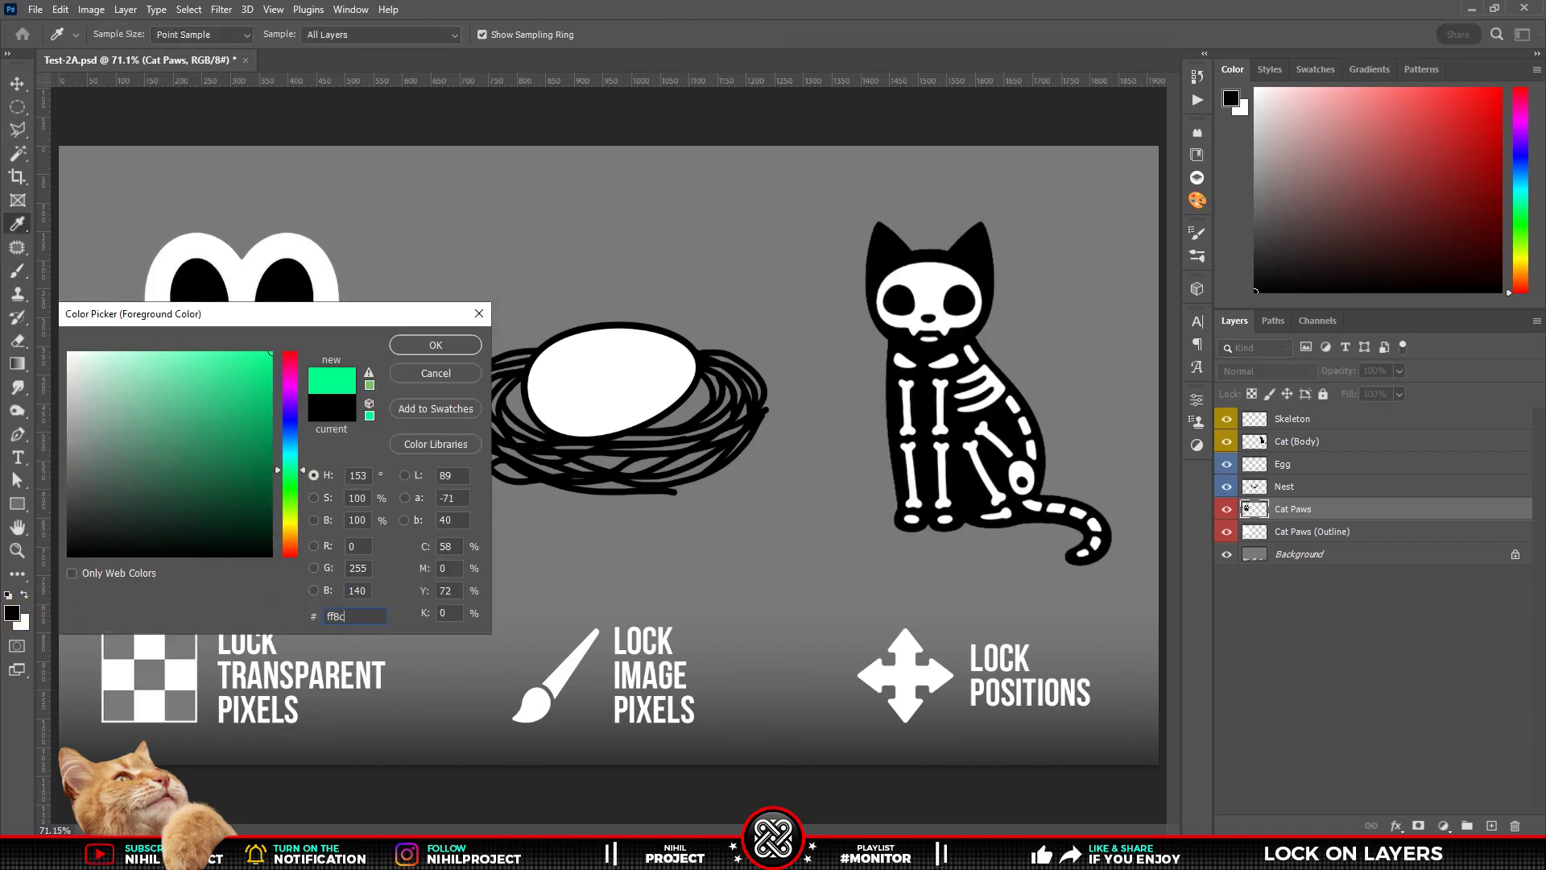
key(Return)
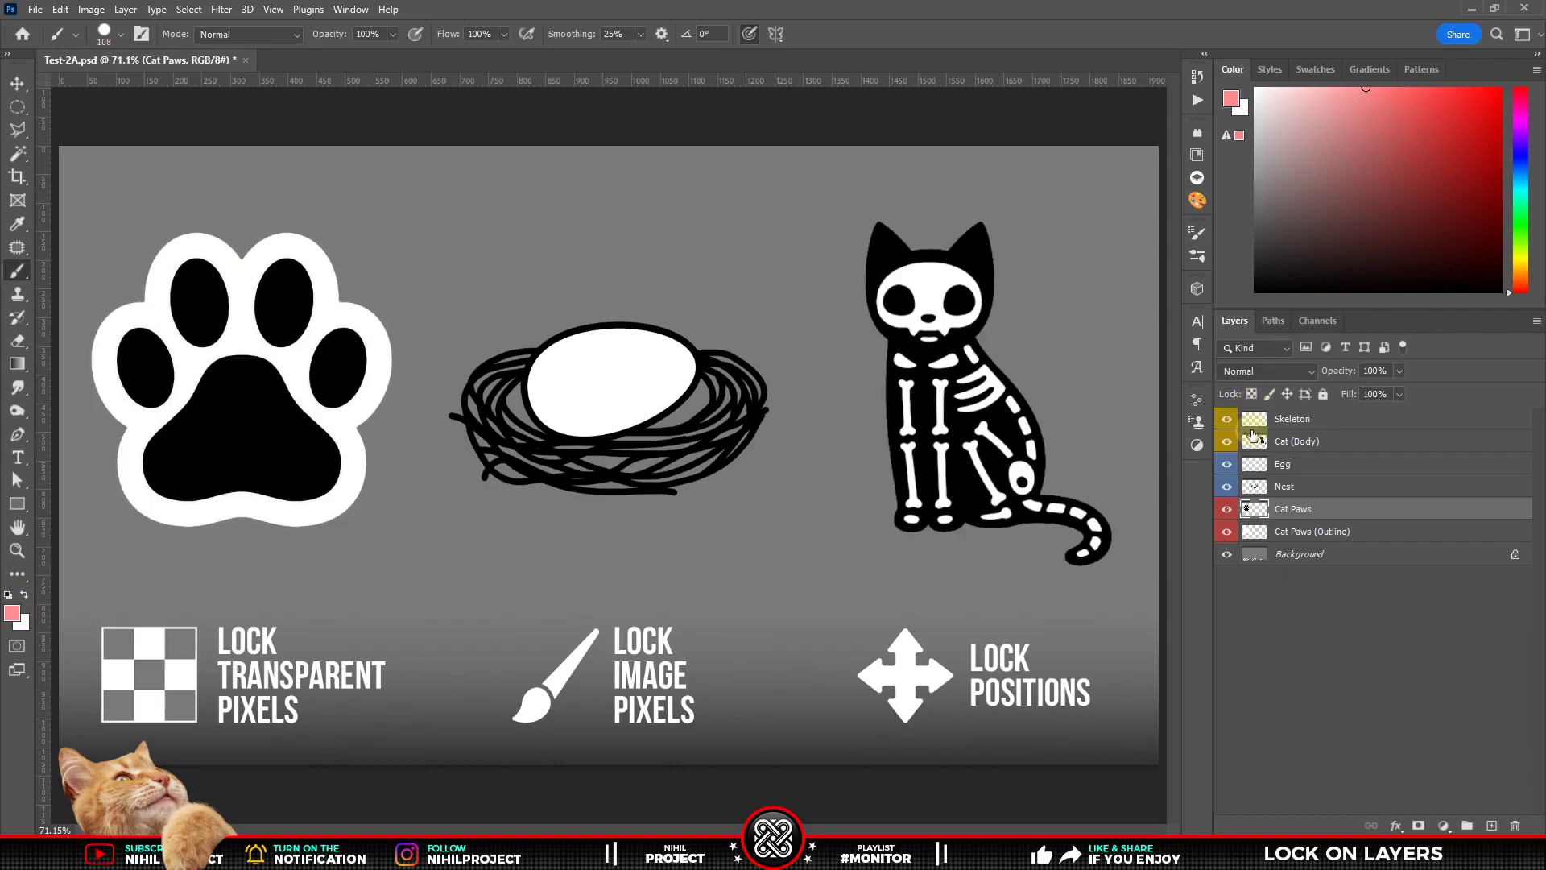
Lock Cat Paws' transparent pixels, then brush the black paw pads pink.
mouse_move(224, 278)
mouse_down()
mouse_move(335, 241)
mouse_move(156, 448)
mouse_move(340, 461)
mouse_move(211, 551)
mouse_up()
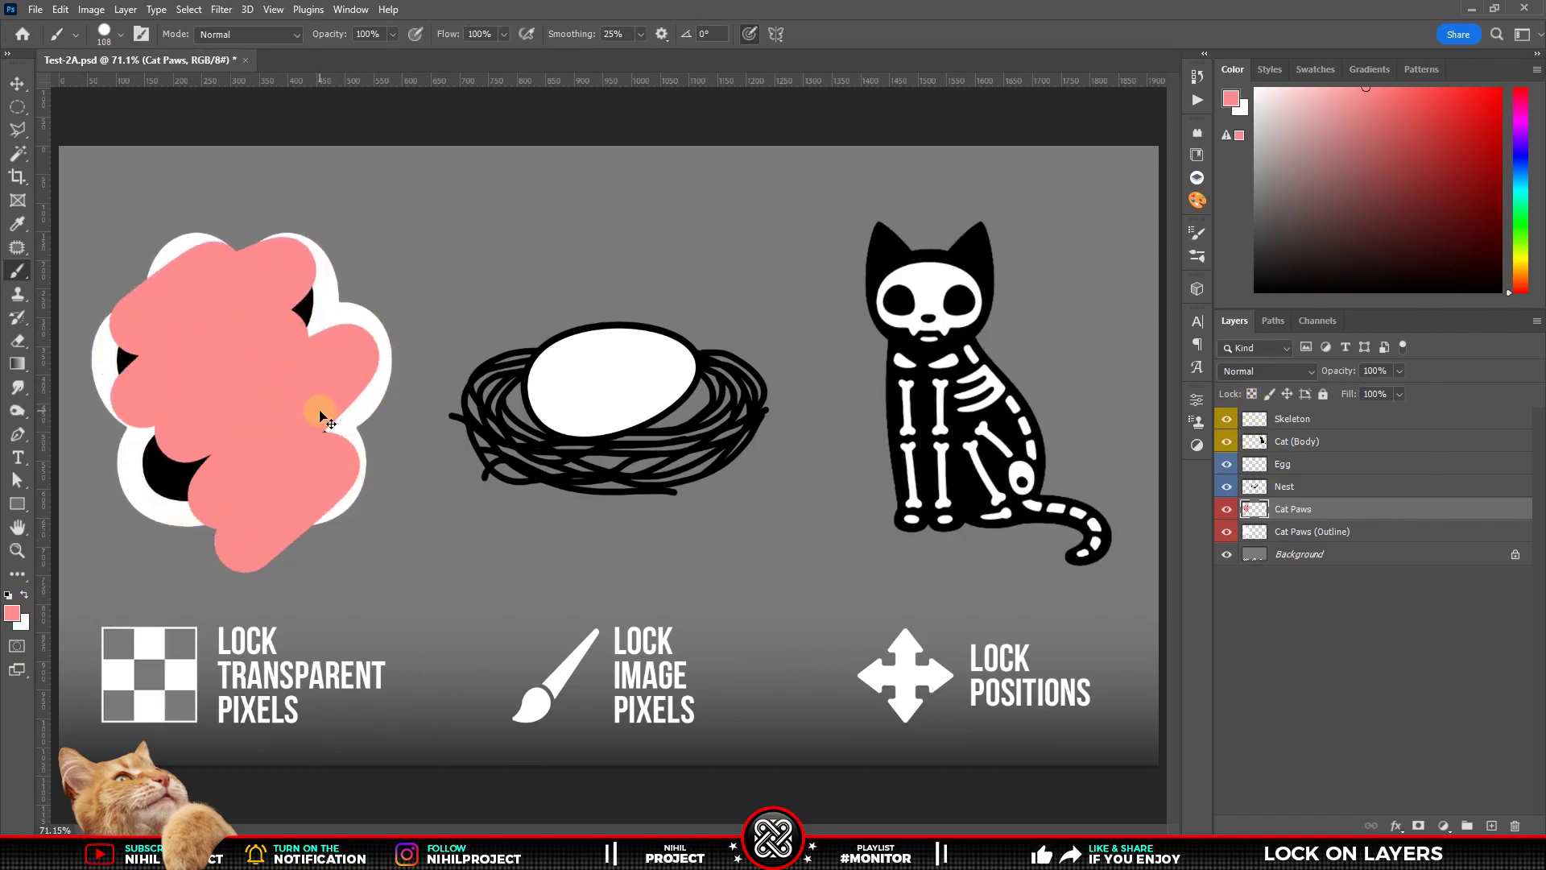
key(ctrl+z)
key(ctrl+z)
key(ctrl+z)
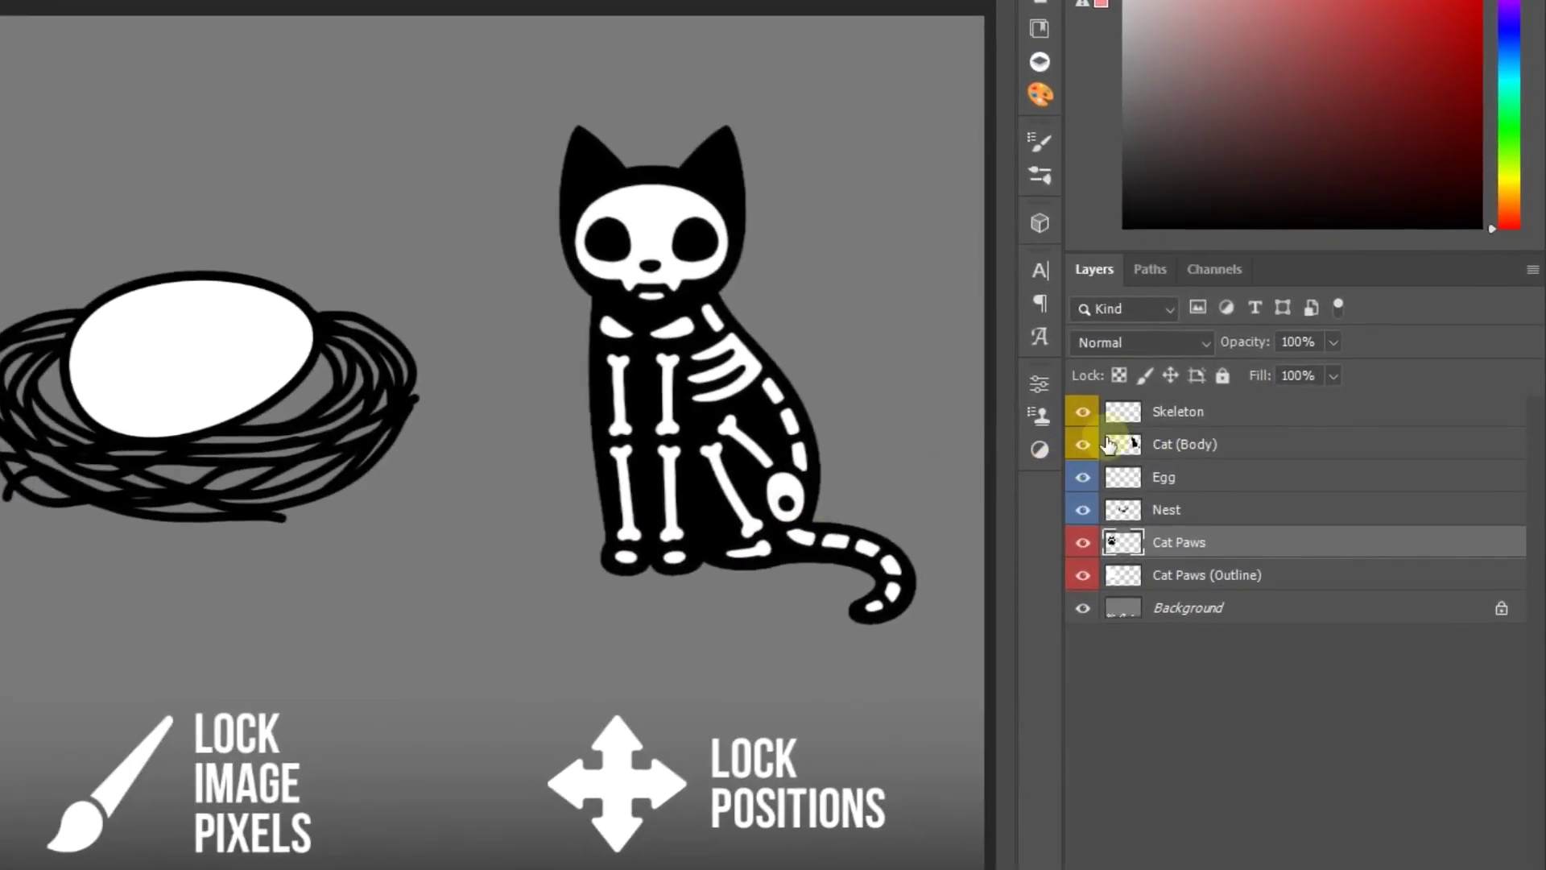
click(1119, 375)
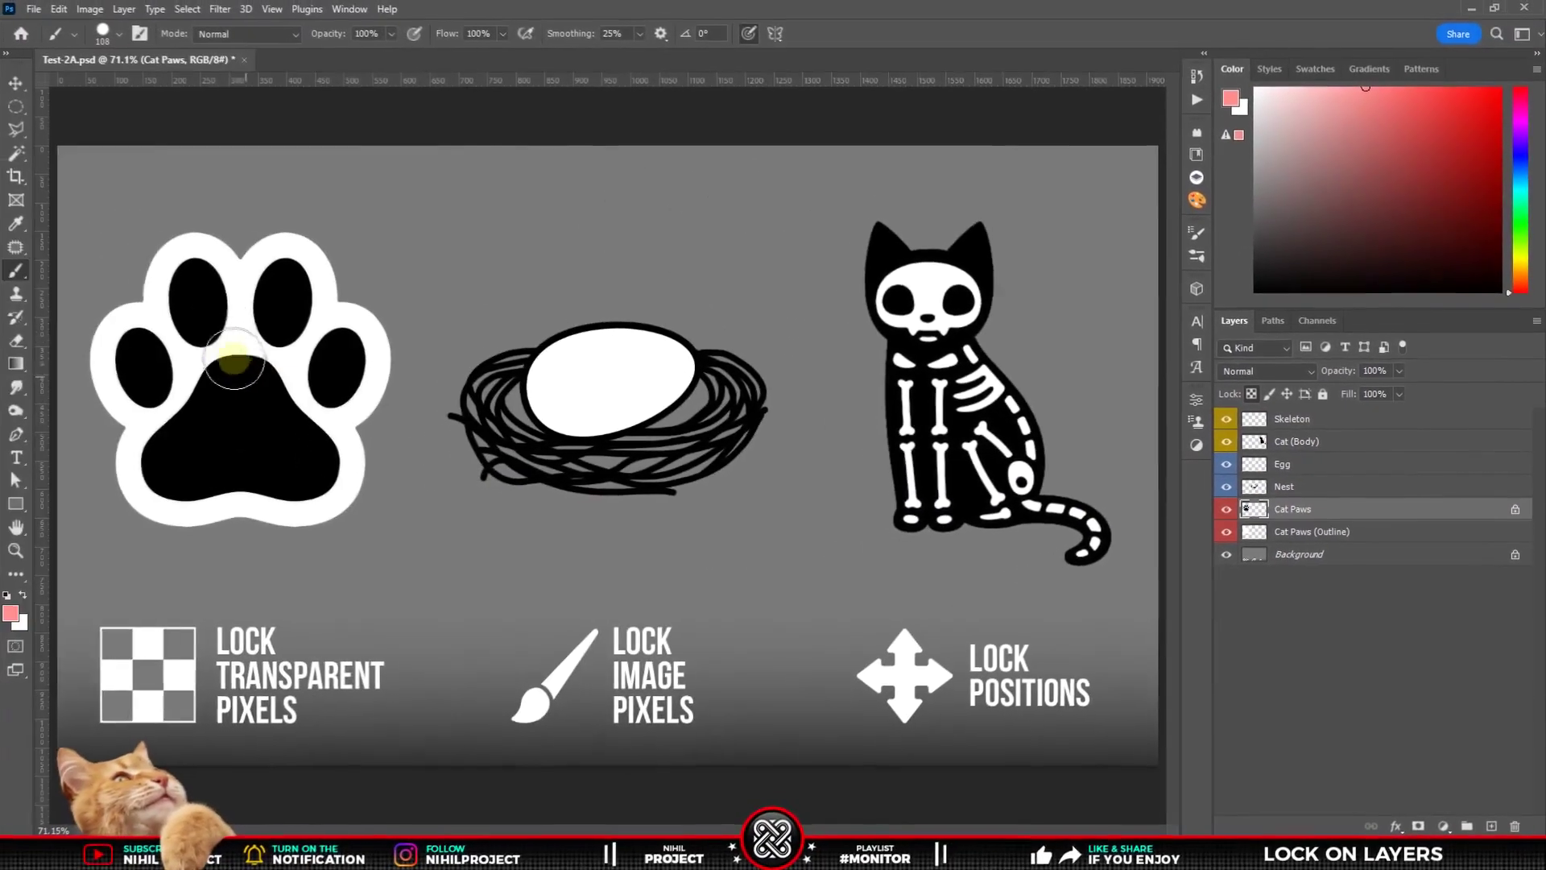
mouse_move(233, 361)
mouse_down()
mouse_move(210, 463)
mouse_move(397, 348)
mouse_up()
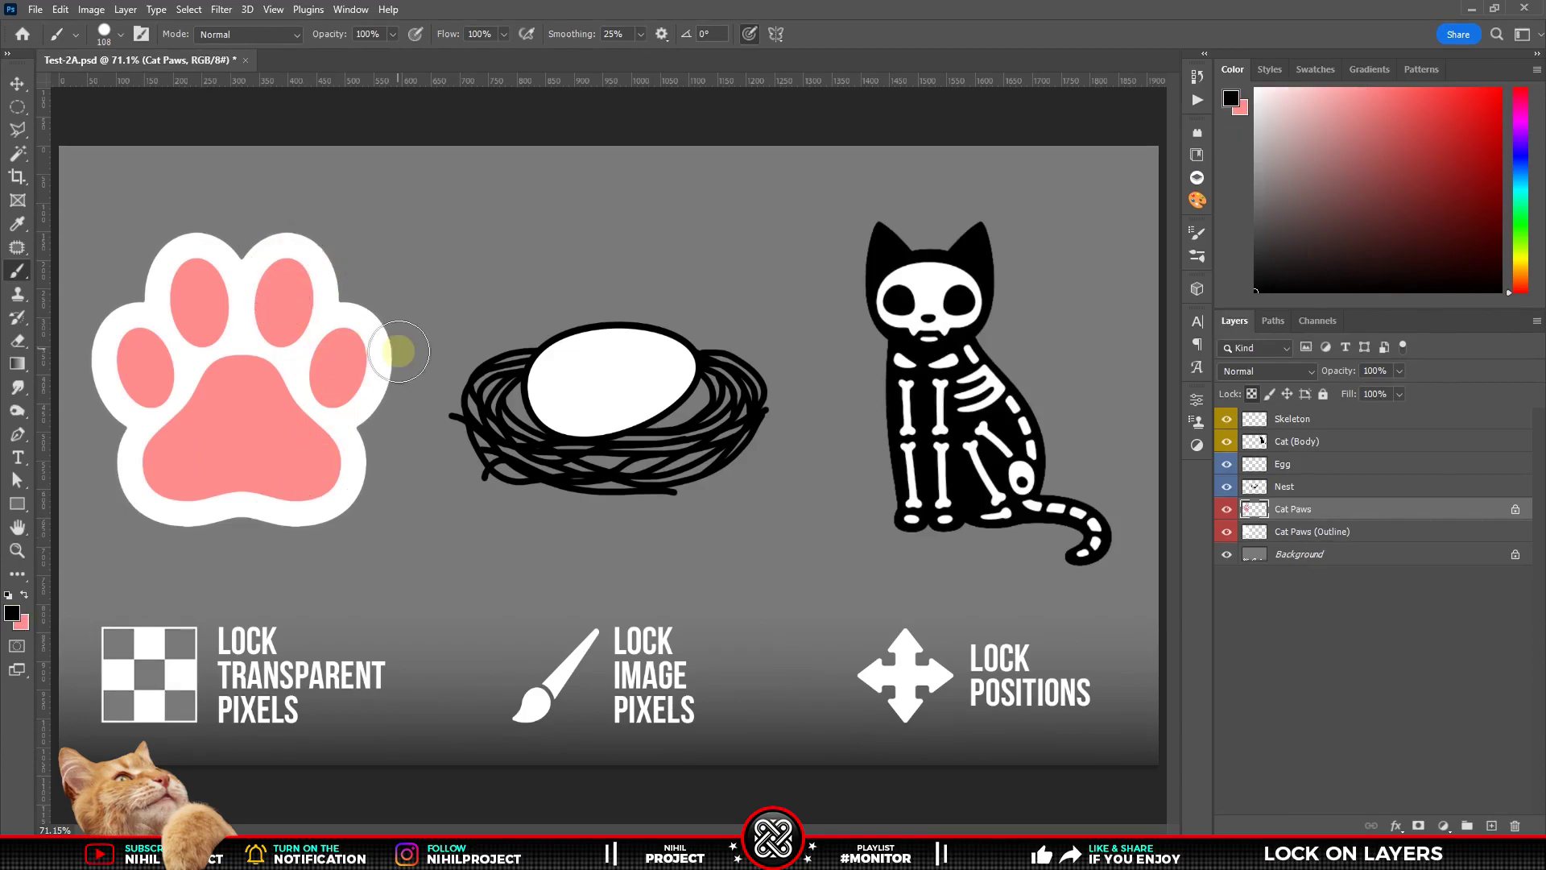
Paint the Cat Paws (Outline) layer's outline black.
click(1351, 533)
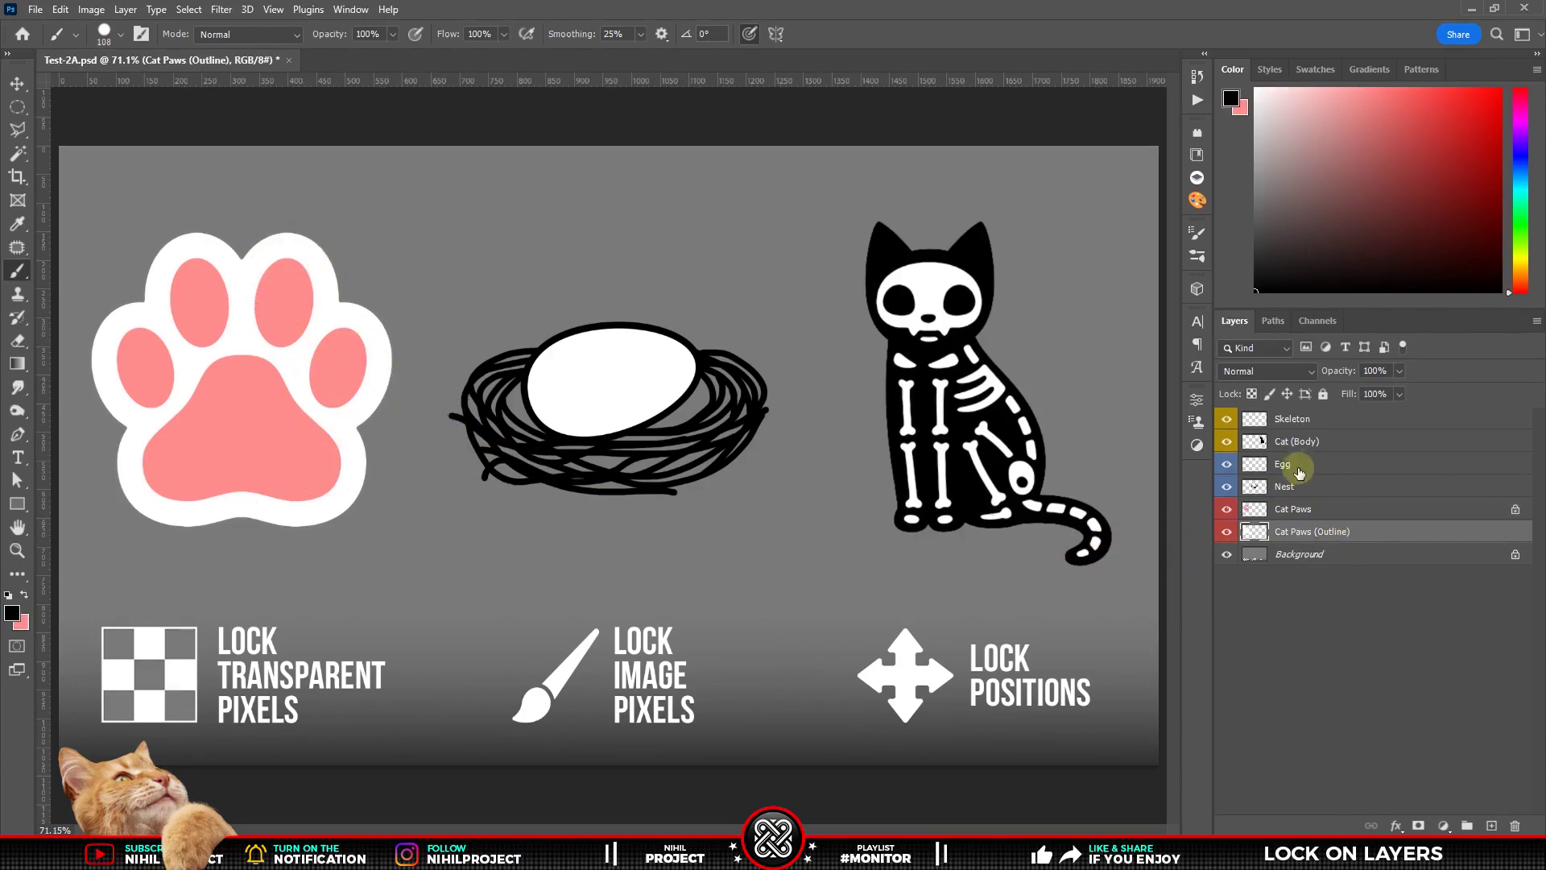
drag(375, 339, 153, 514)
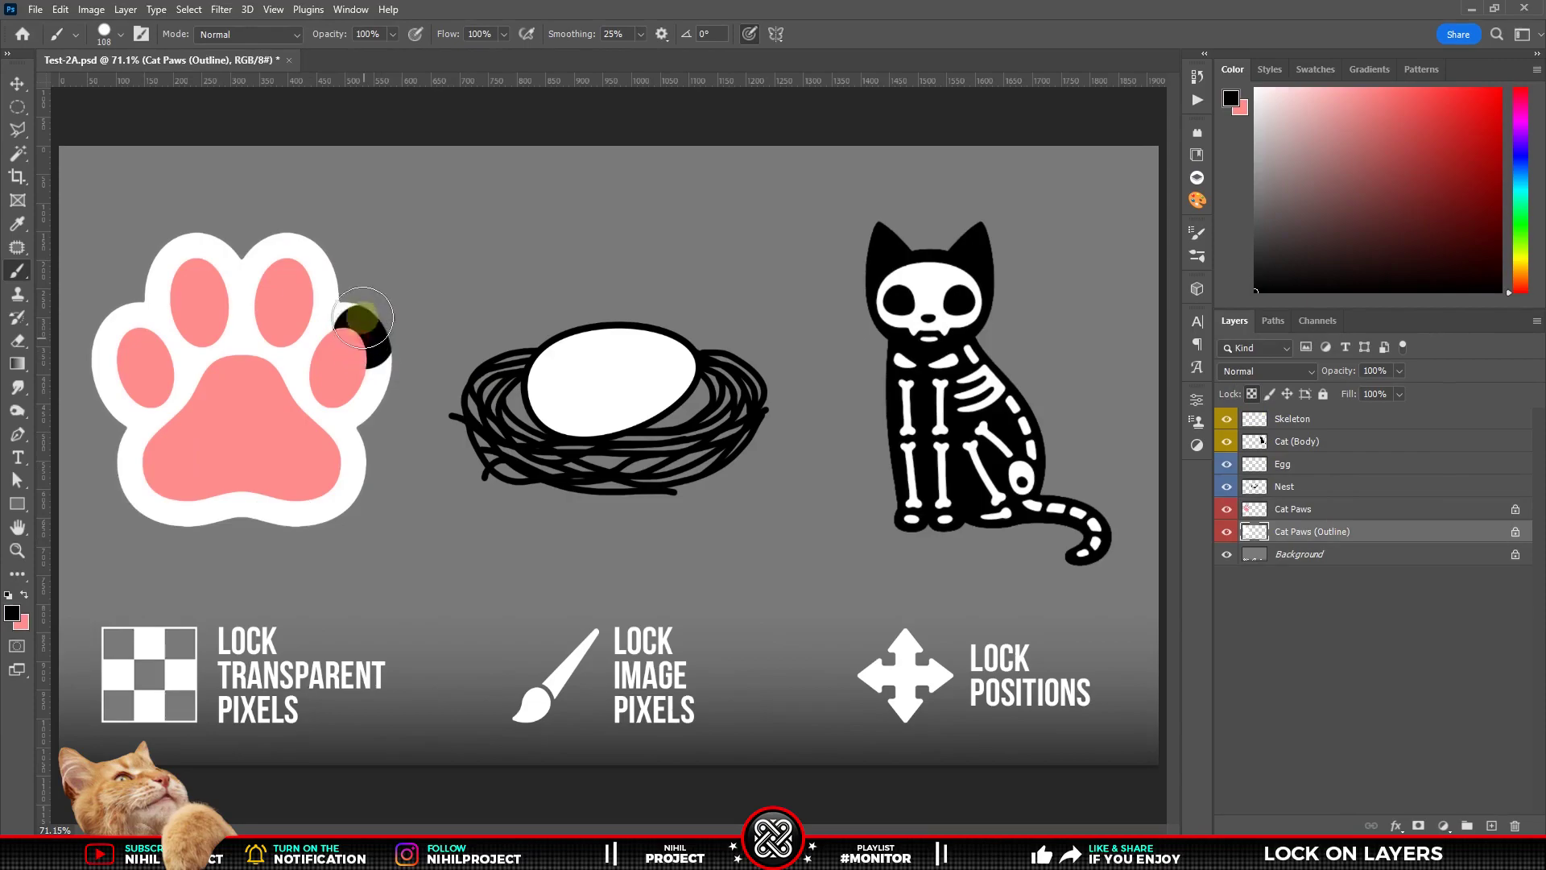
drag(347, 346, 252, 535)
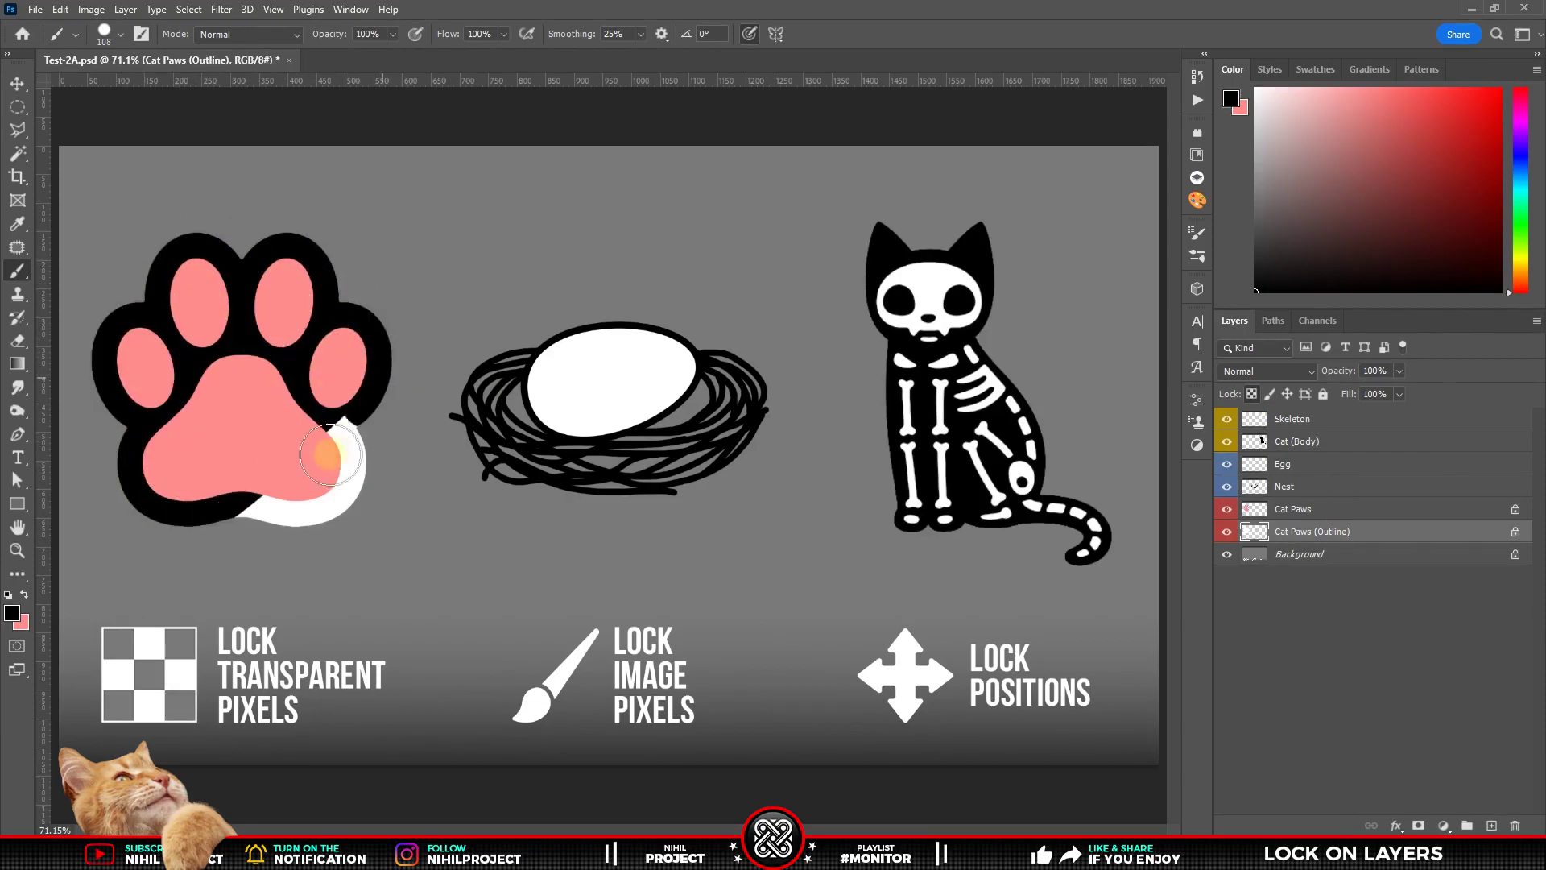
Select the Egg layer, confirm painting is blocked, and move the egg up out of the nest.
key(v)
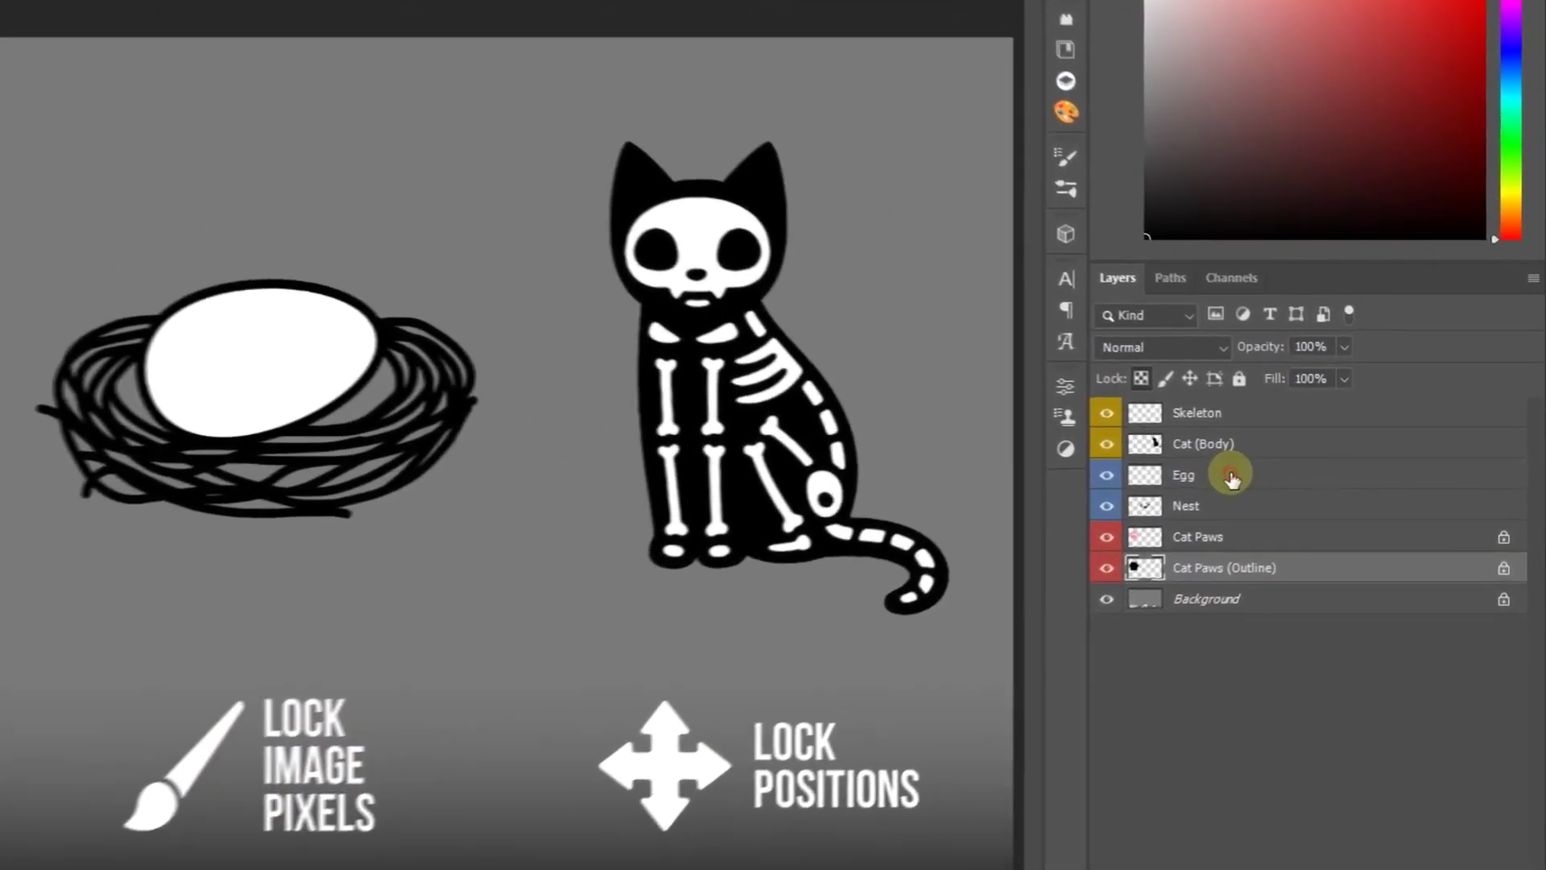
click(1240, 465)
click(1084, 478)
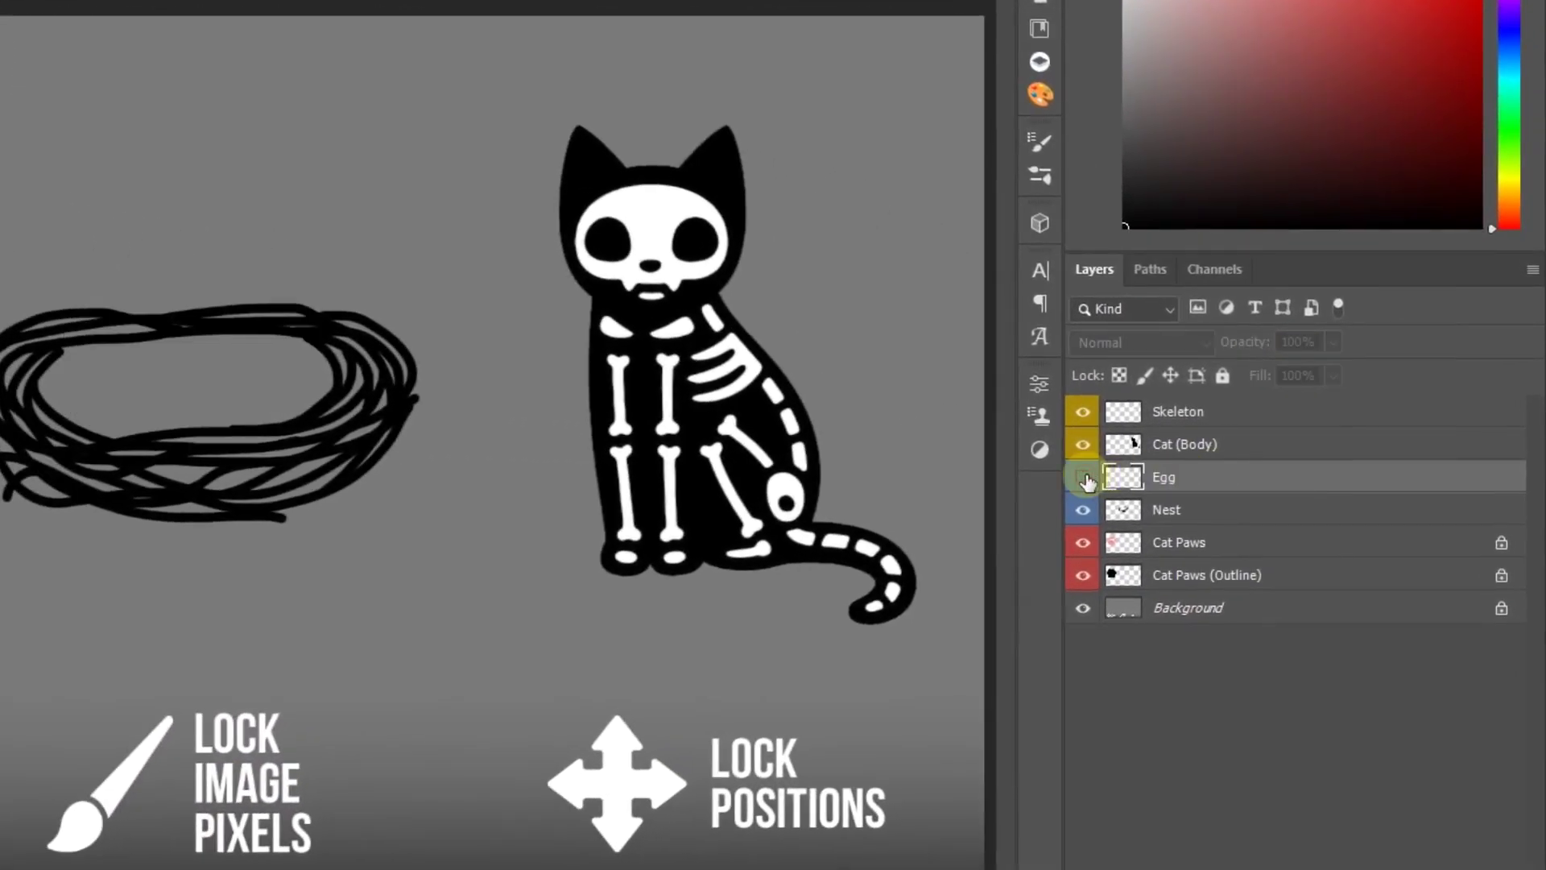
click(1083, 511)
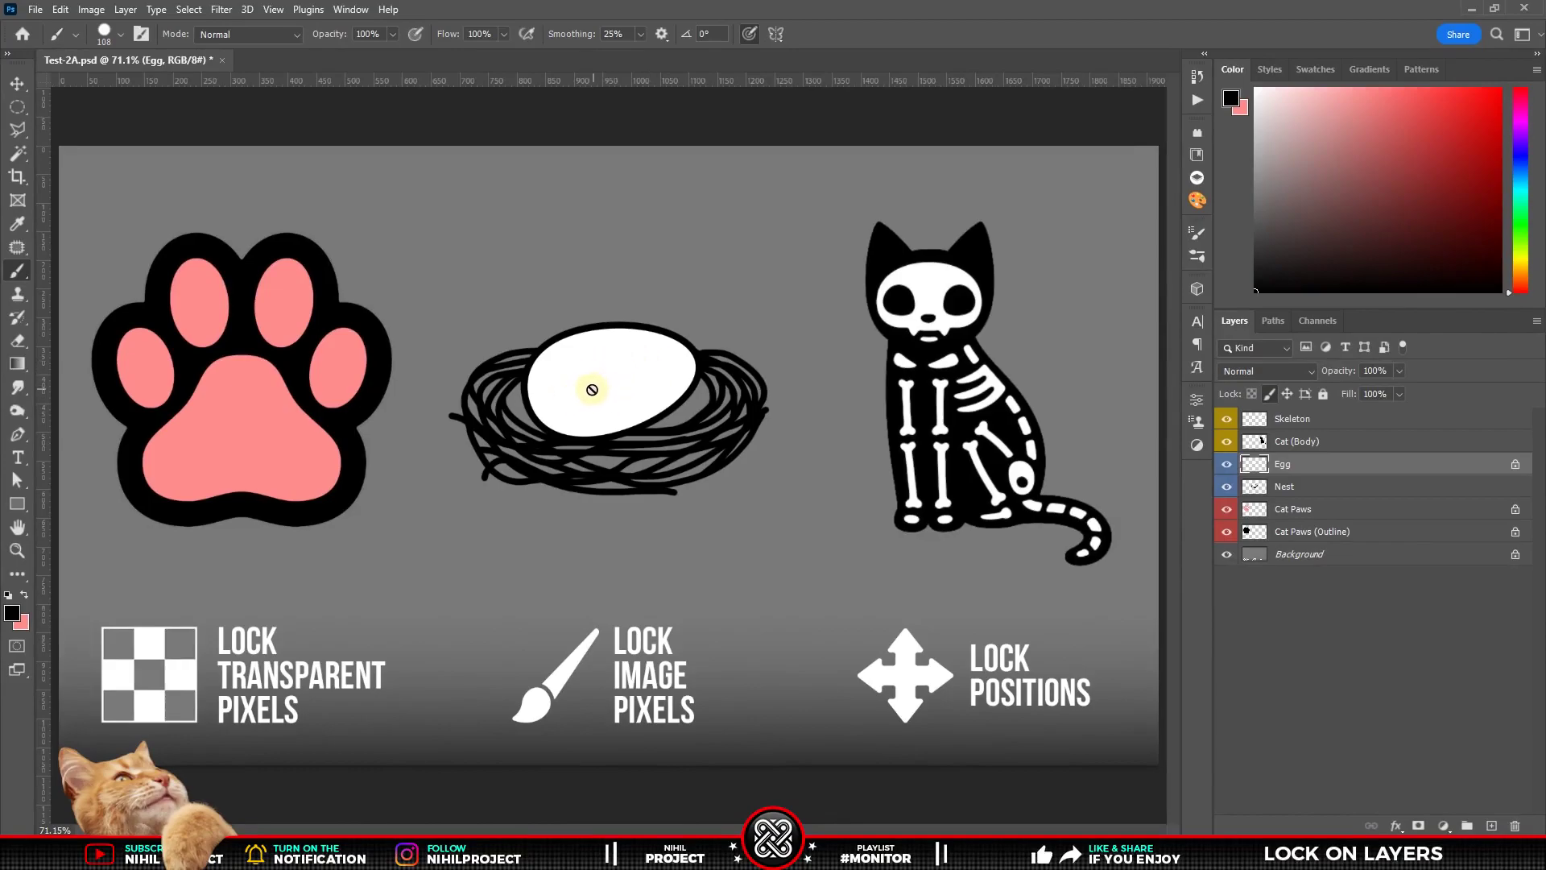
click(591, 390)
click(755, 326)
key(v)
mouse_move(627, 377)
mouse_down()
mouse_move(771, 259)
mouse_move(614, 249)
mouse_move(673, 362)
mouse_move(654, 383)
mouse_up()
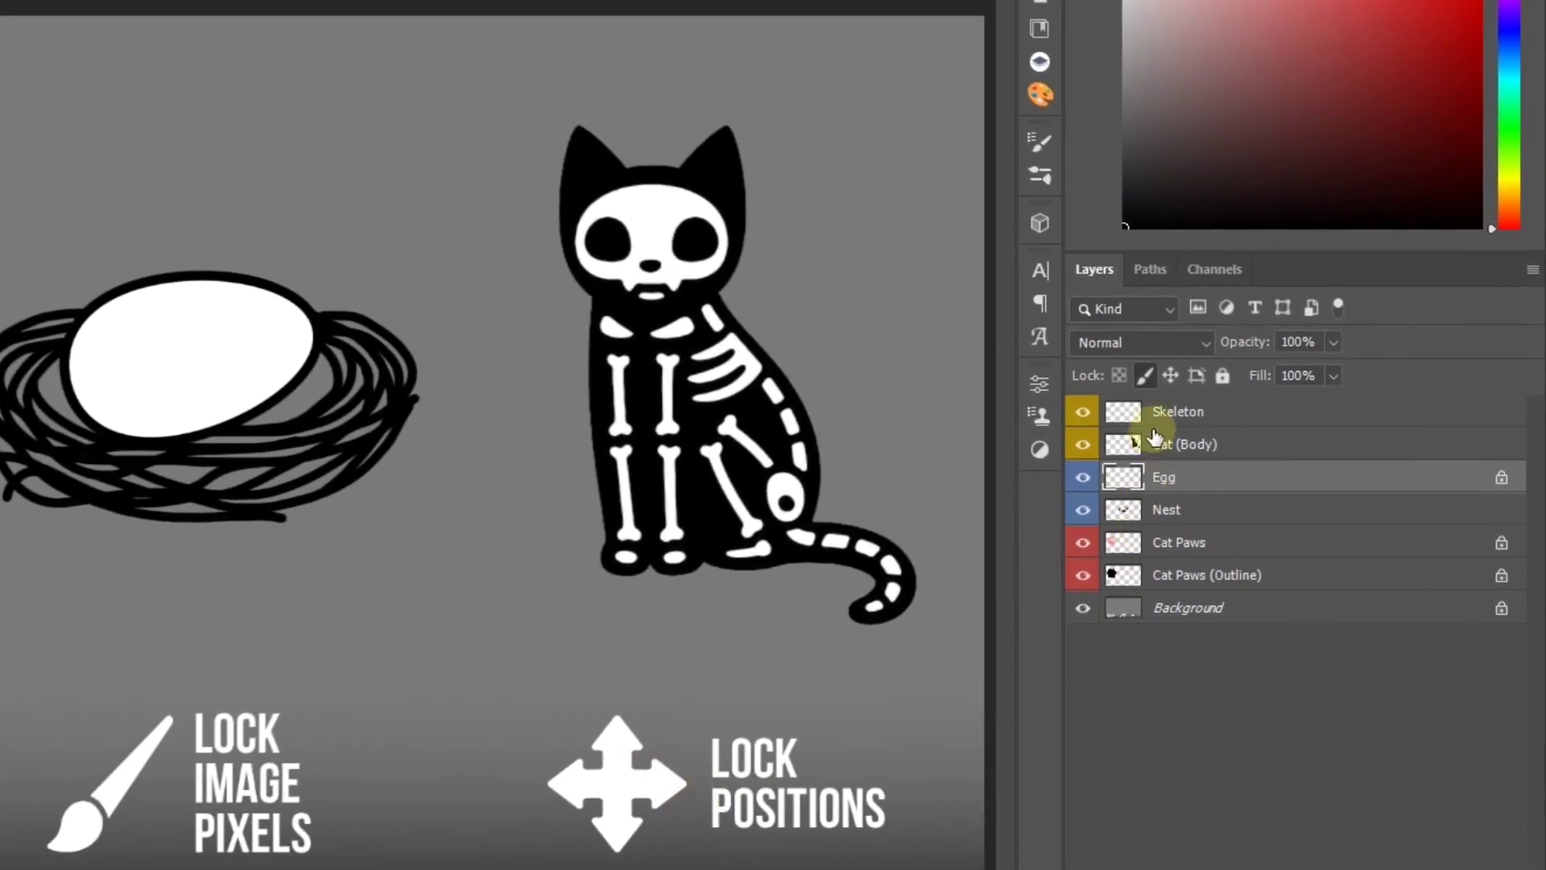
Lock the Skeleton layer's position so its artwork can't be dragged.
click(1155, 412)
click(1083, 412)
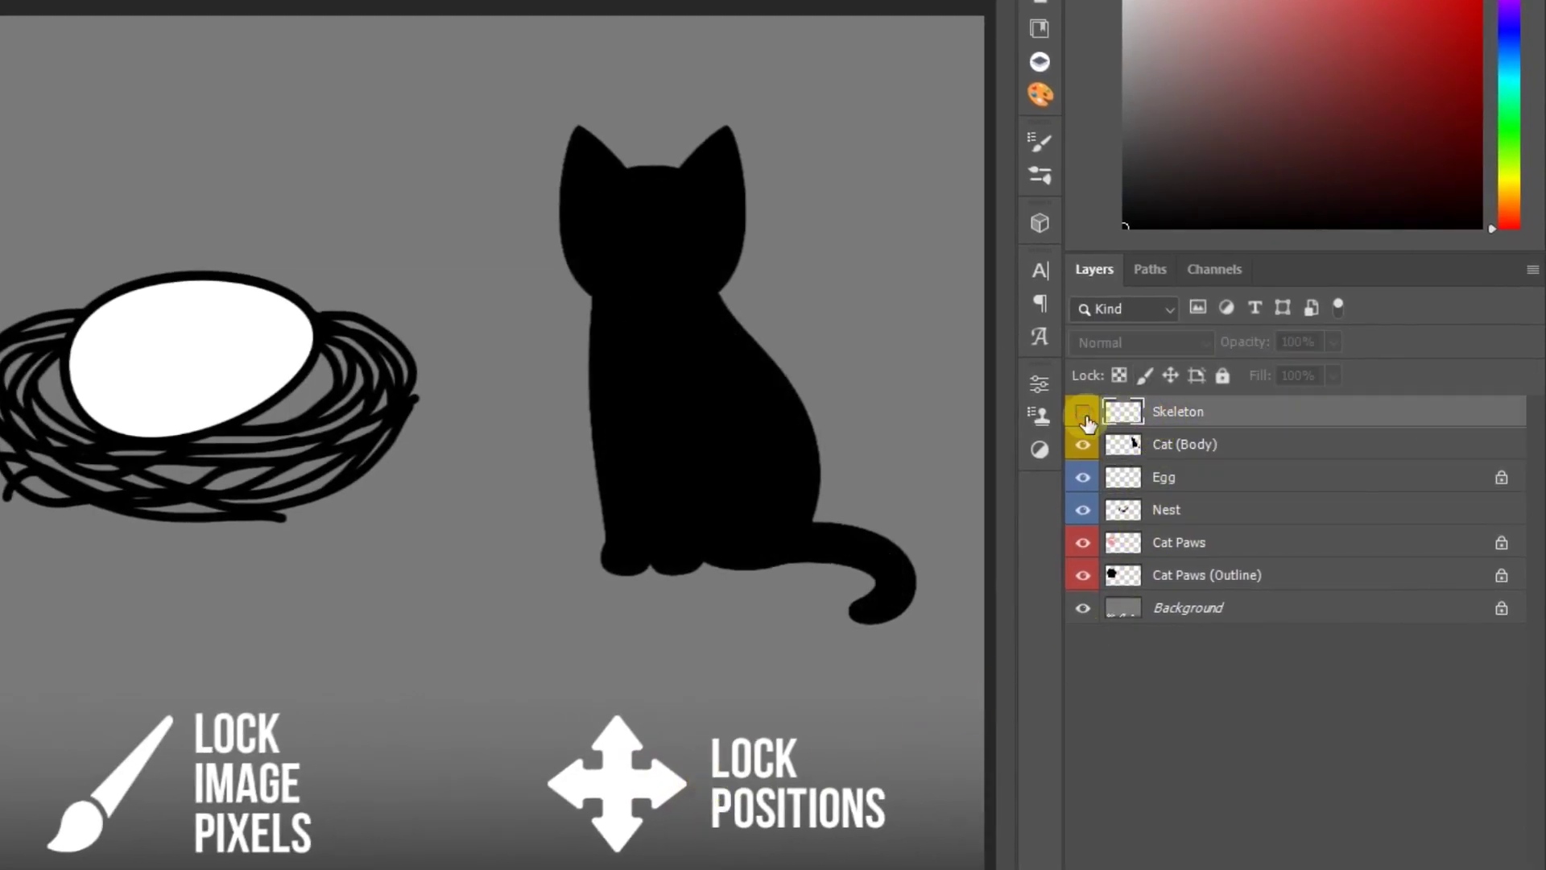
click(1083, 445)
click(1083, 444)
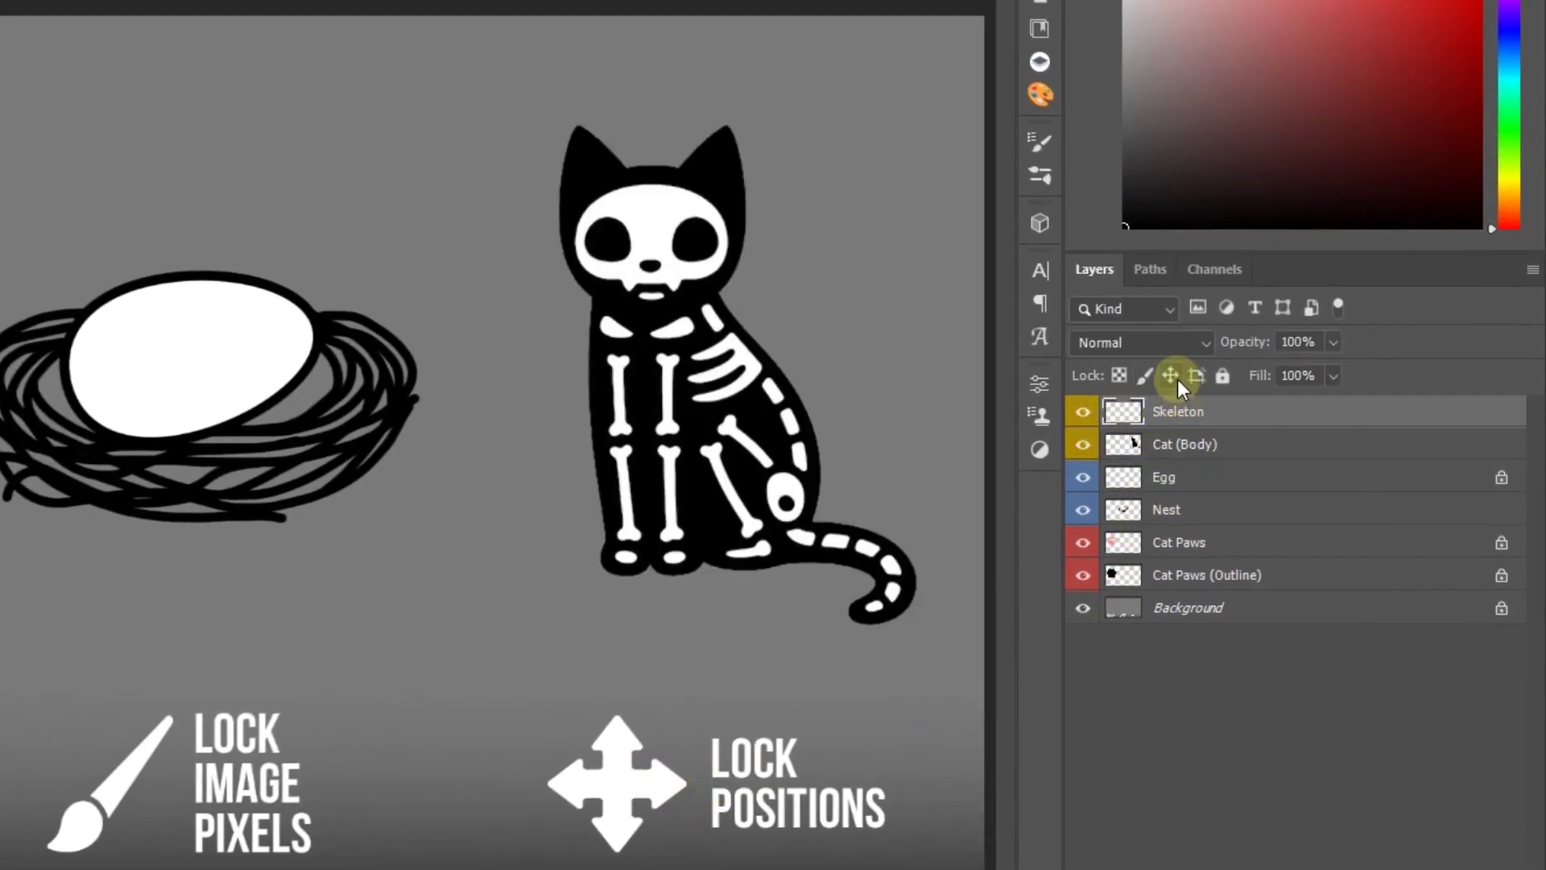
mouse_move(694, 266)
mouse_down()
mouse_move(609, 236)
mouse_move(649, 264)
mouse_up()
click(1157, 417)
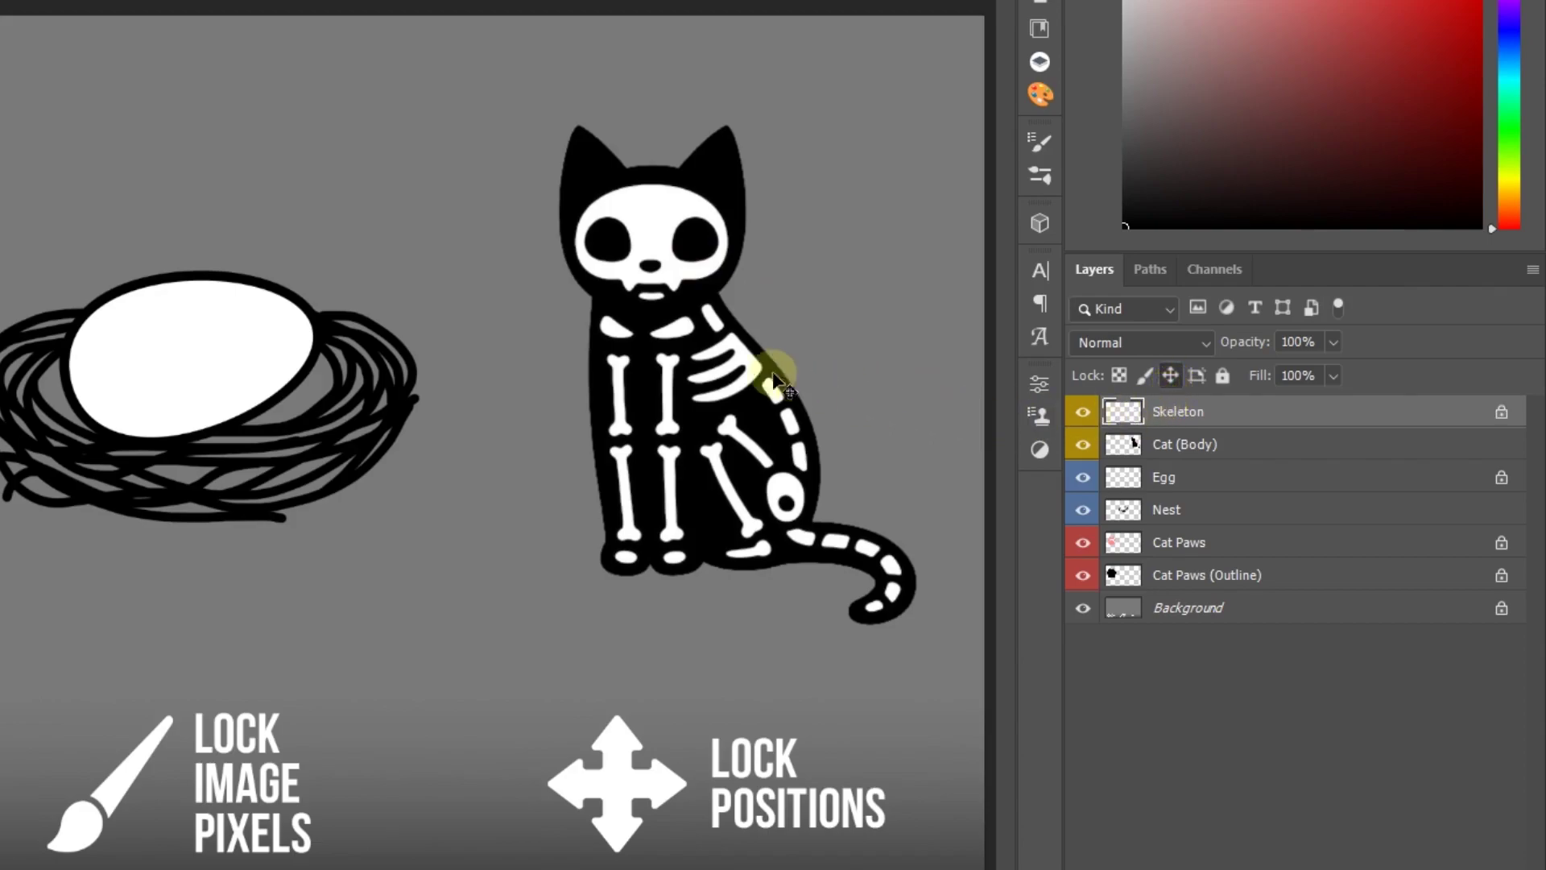
Drag the Cat (Body) silhouette, then undo to leave it in place.
click(656, 230)
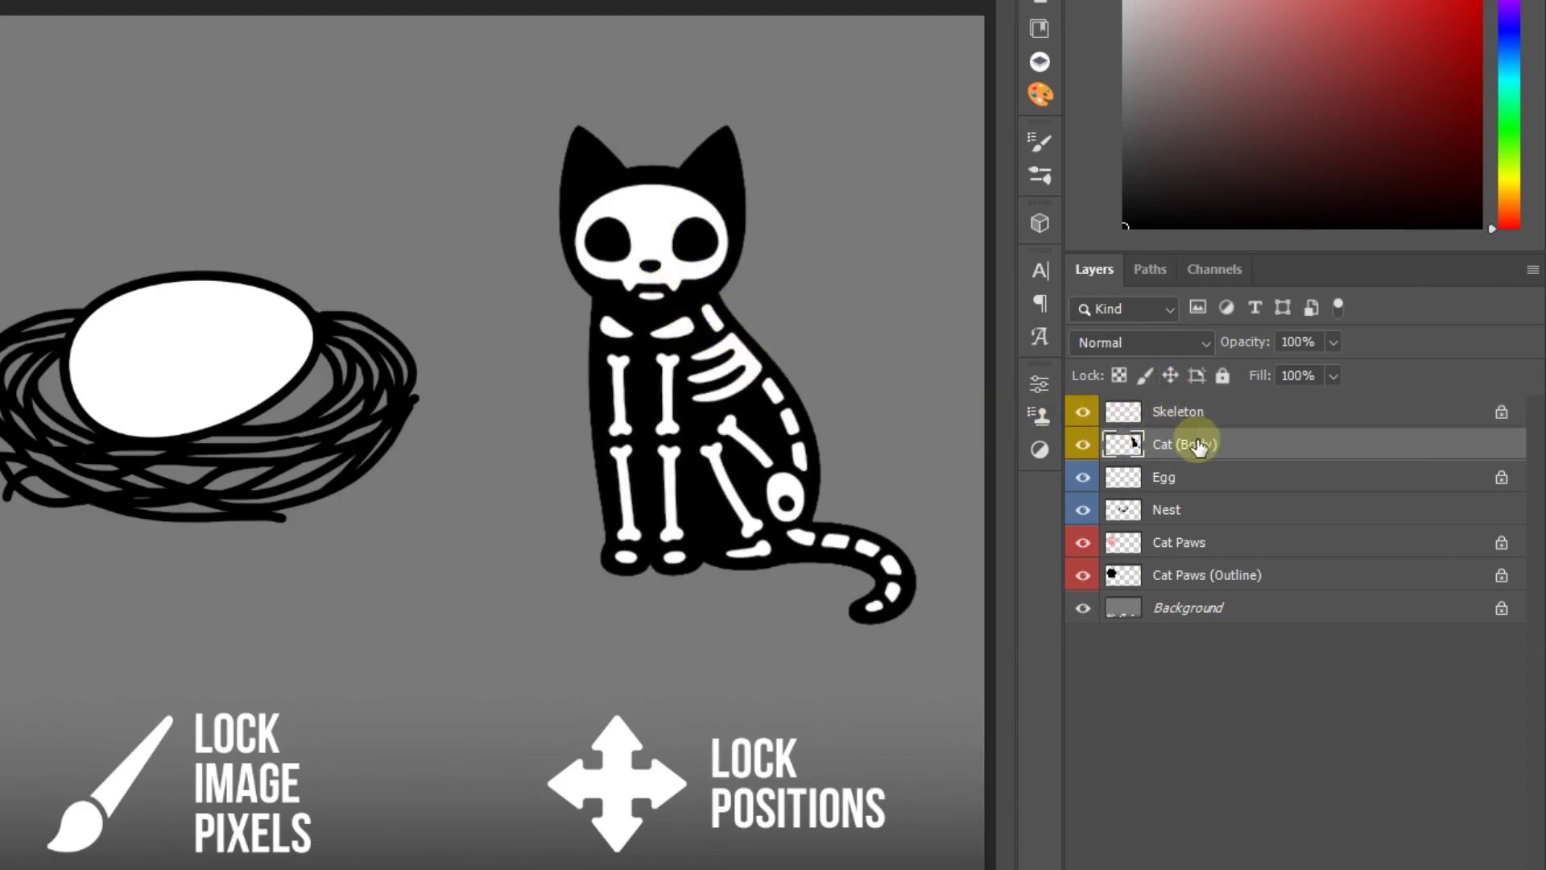
drag(657, 230, 937, 294)
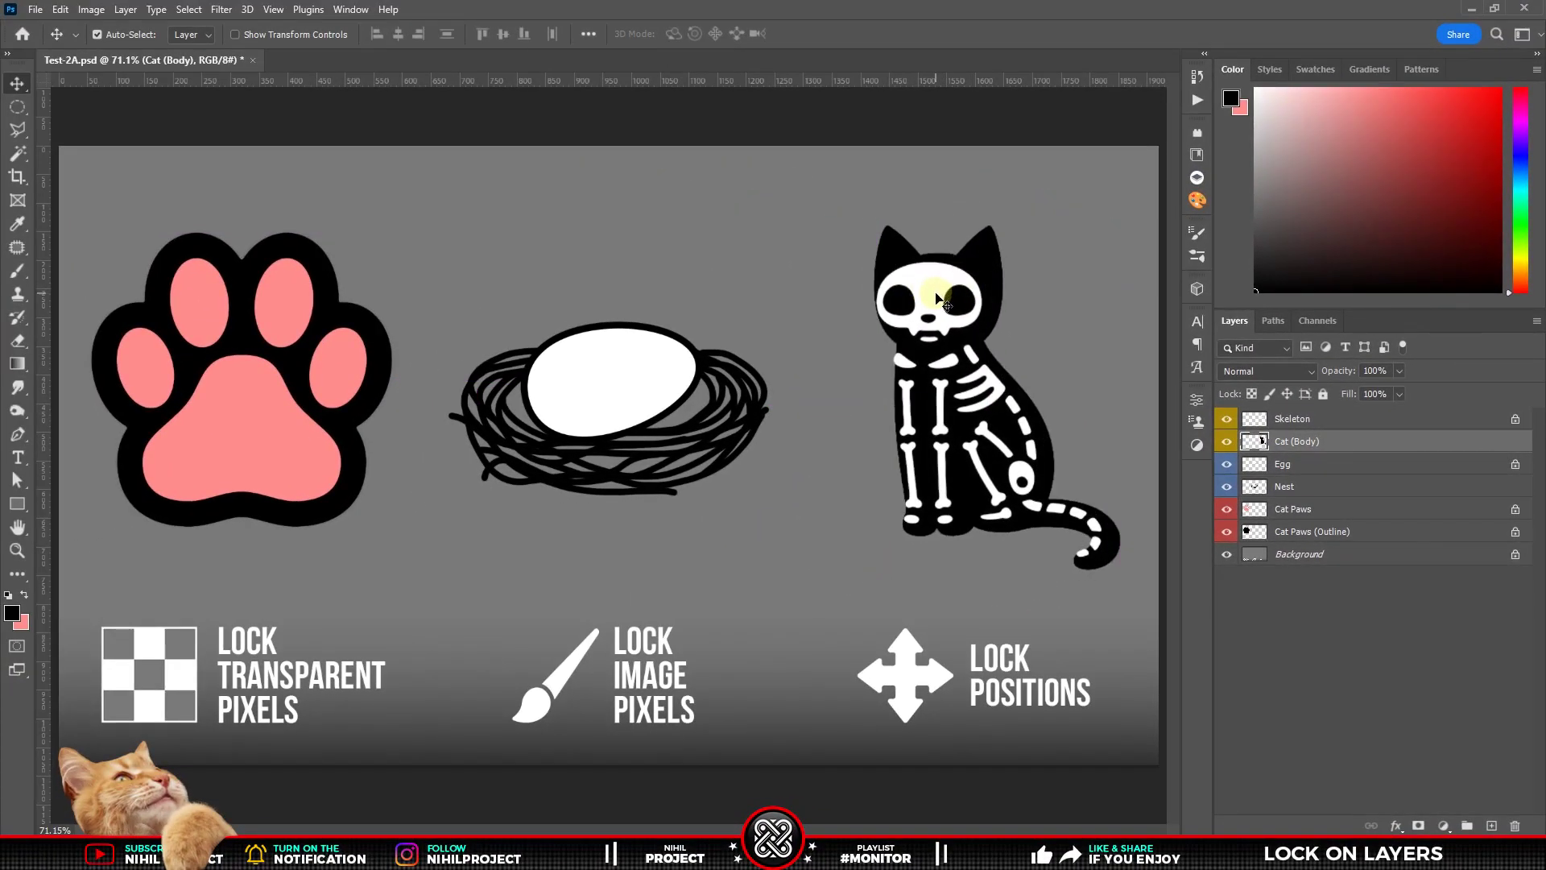
key(ctrl+z)
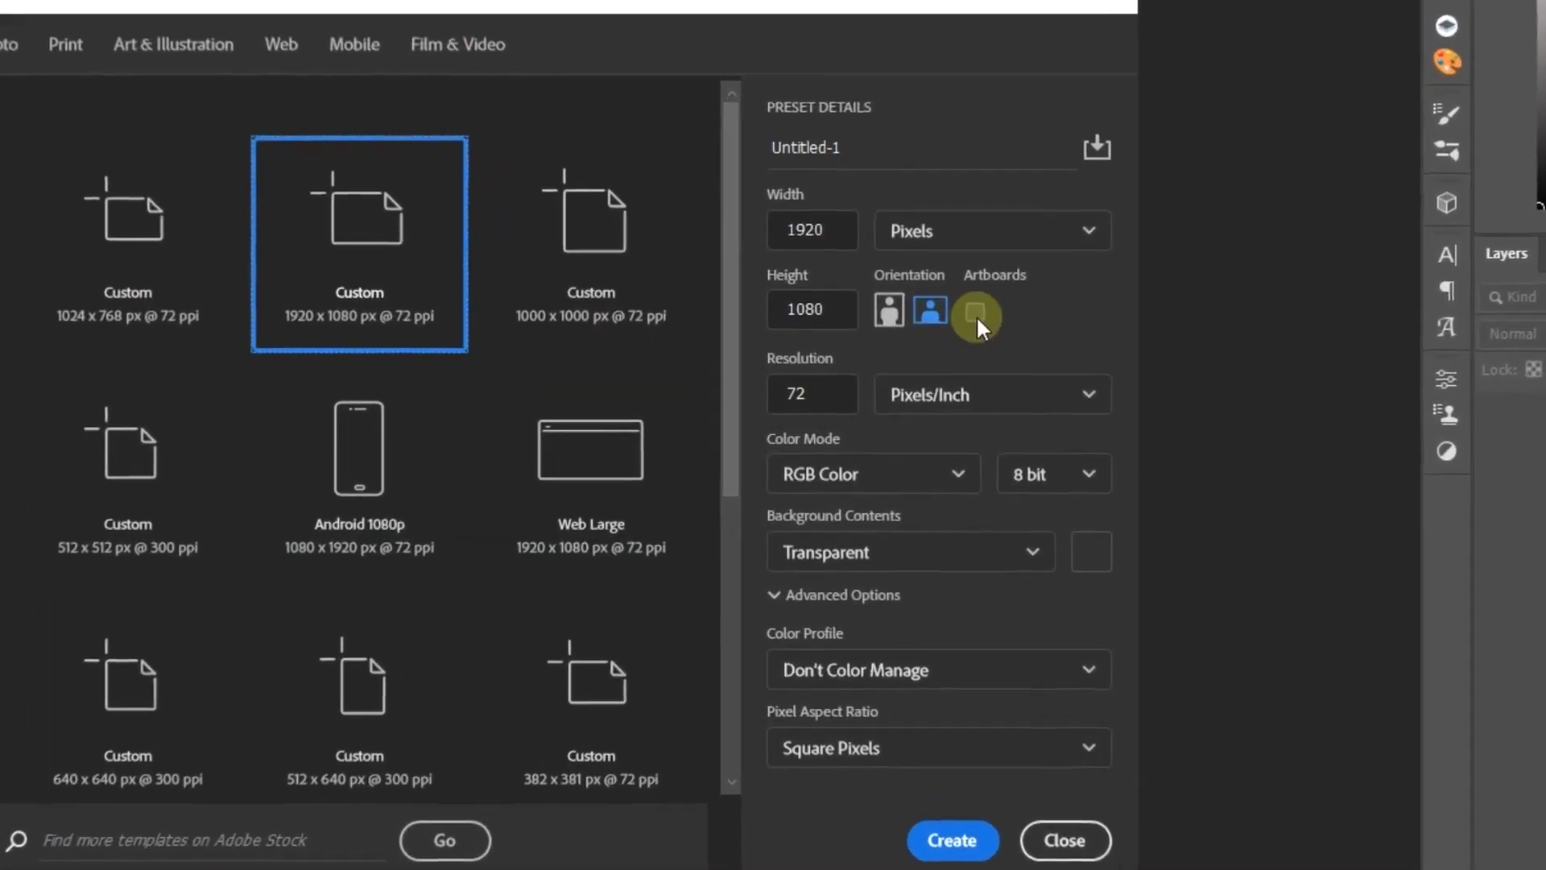
Enable Artboards on the 1920×1080 transparent preset and create the document.
click(976, 314)
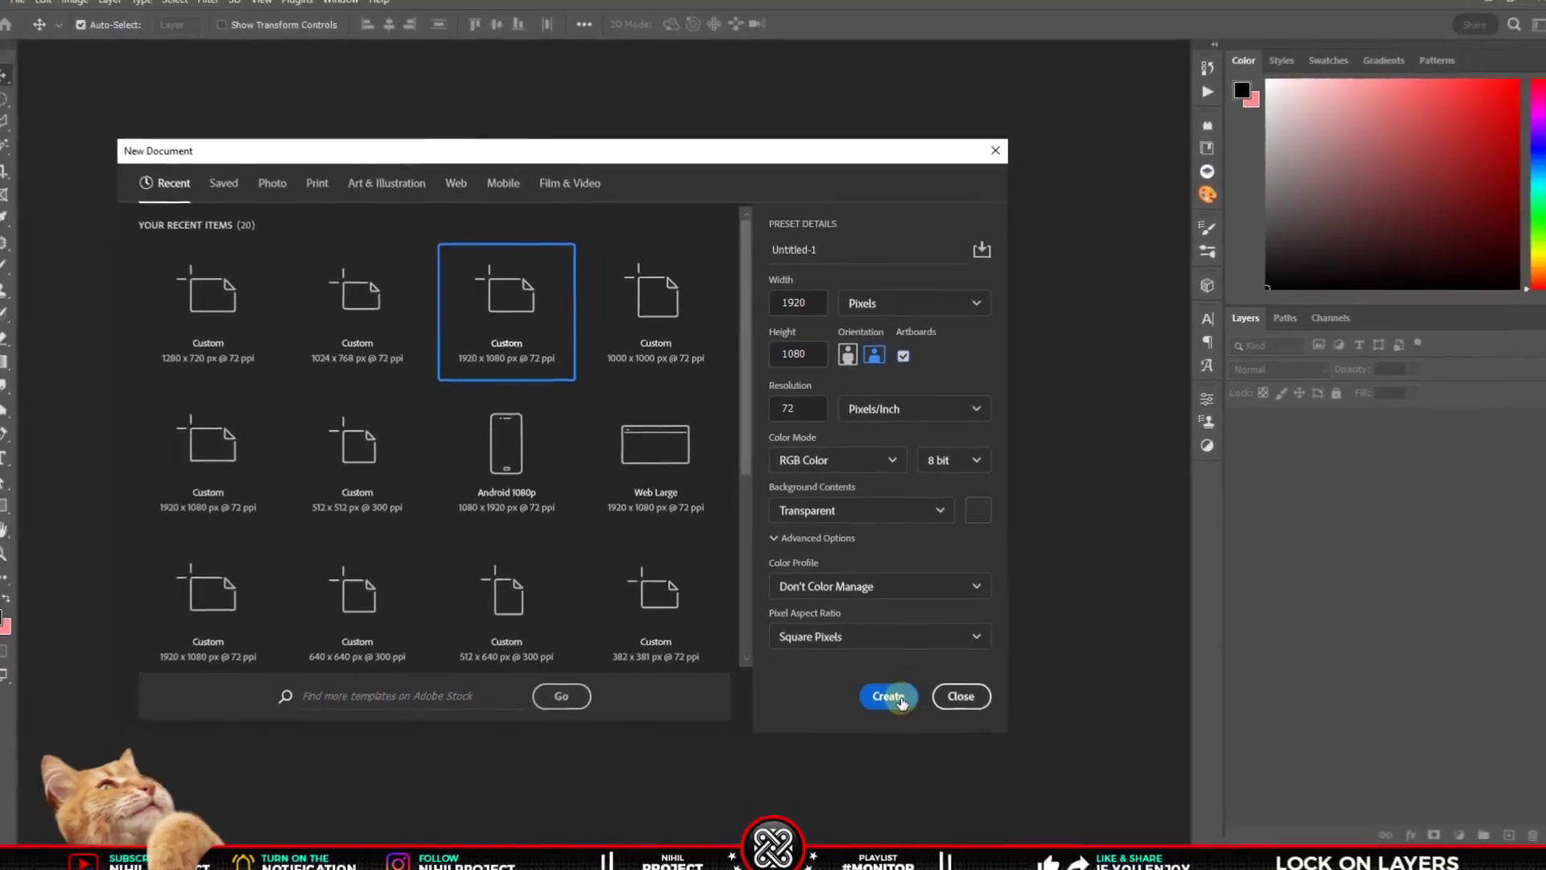
click(890, 696)
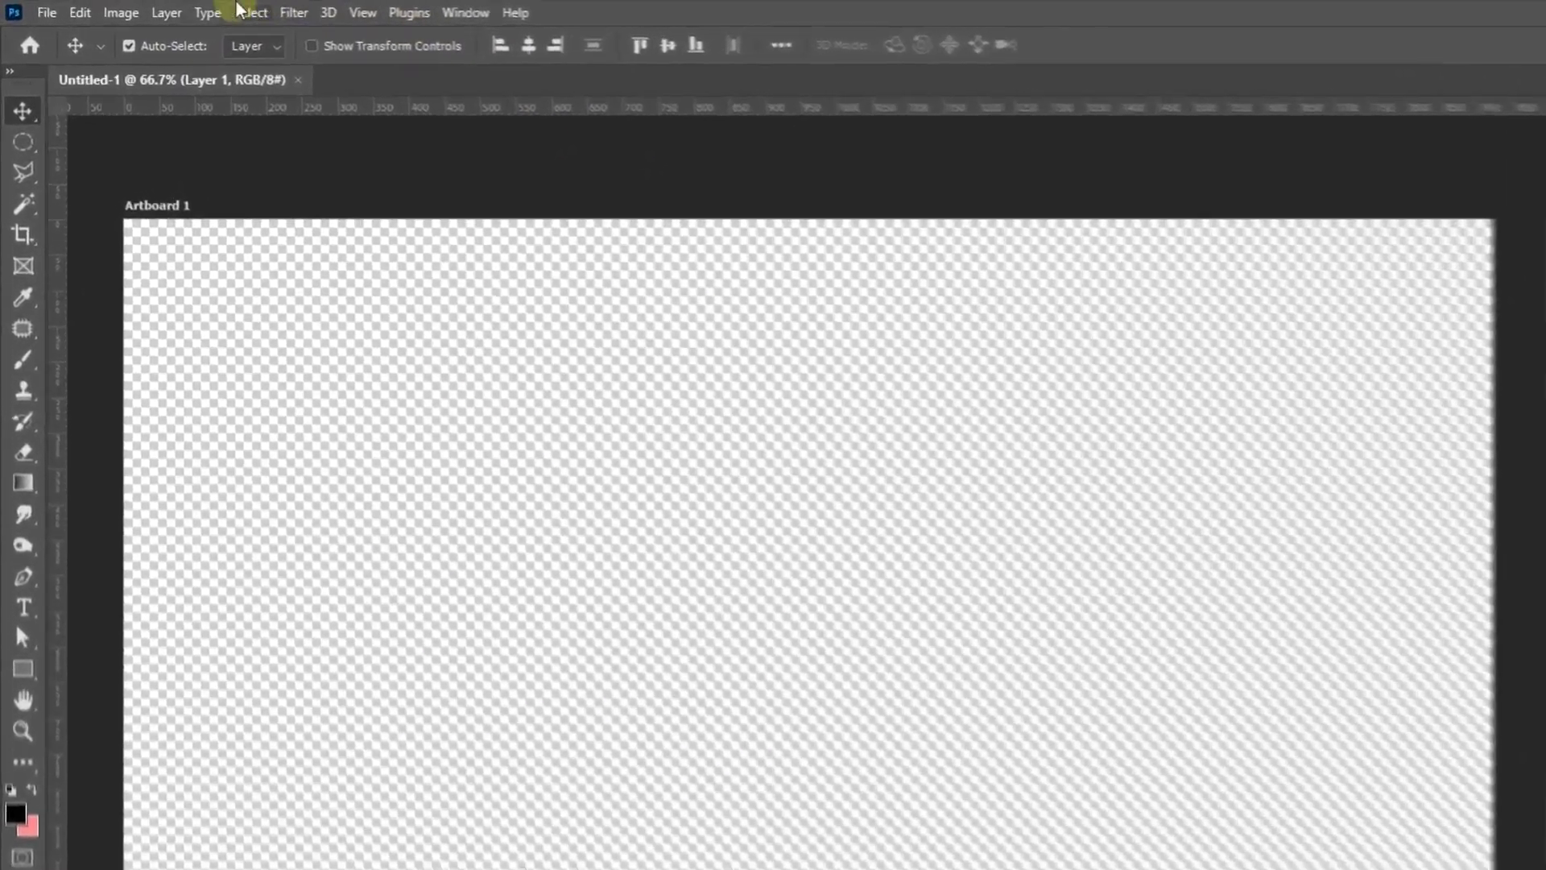
Add Artboard 2 using the Android 1080p preset.
click(126, 10)
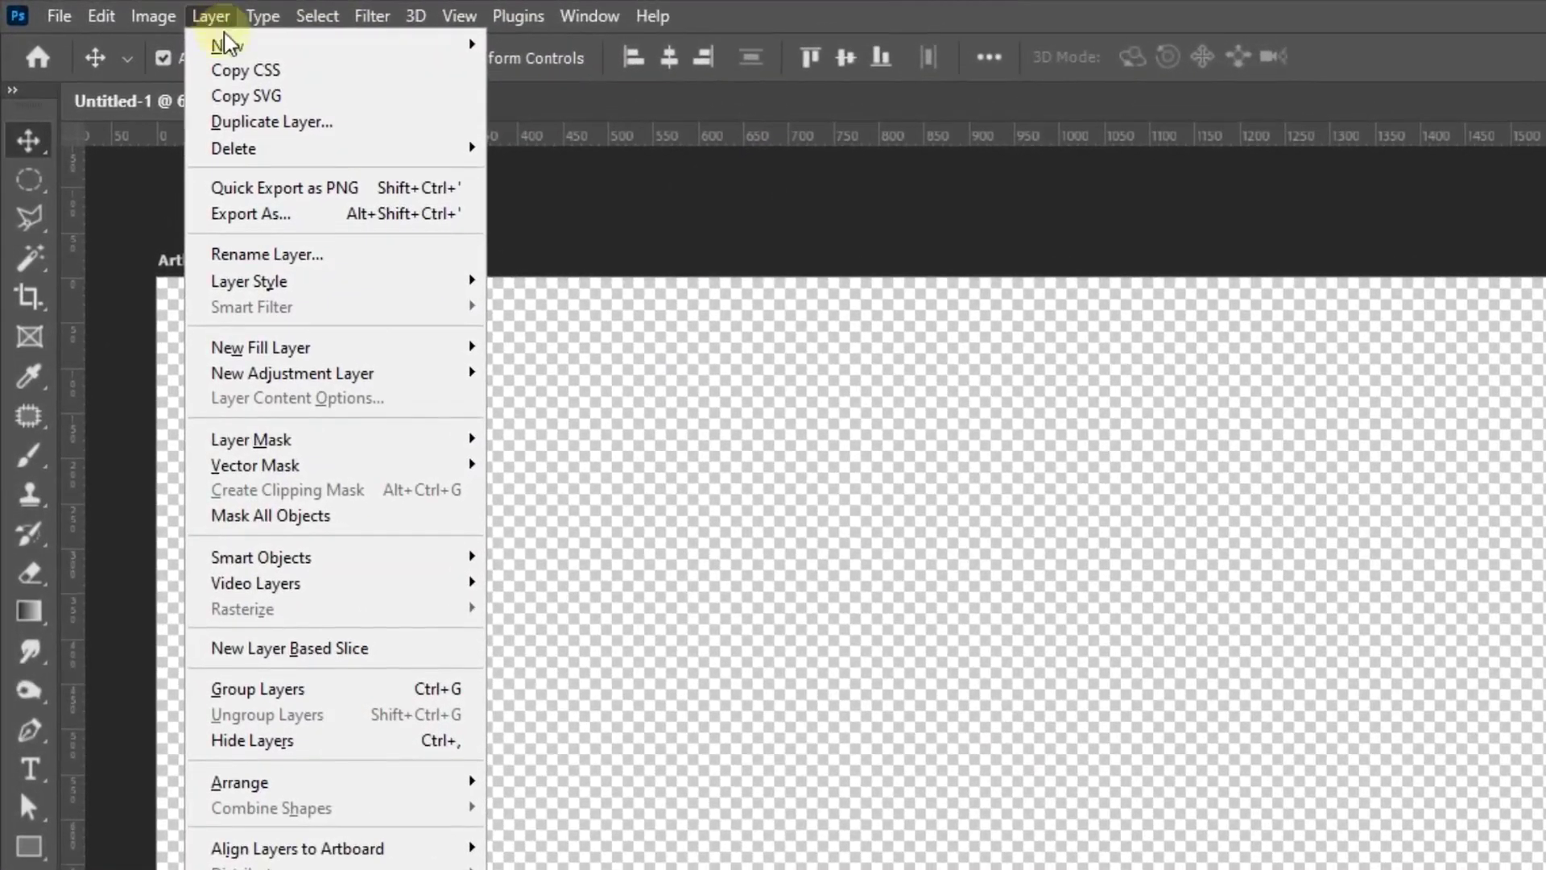
mouse_move(227, 44)
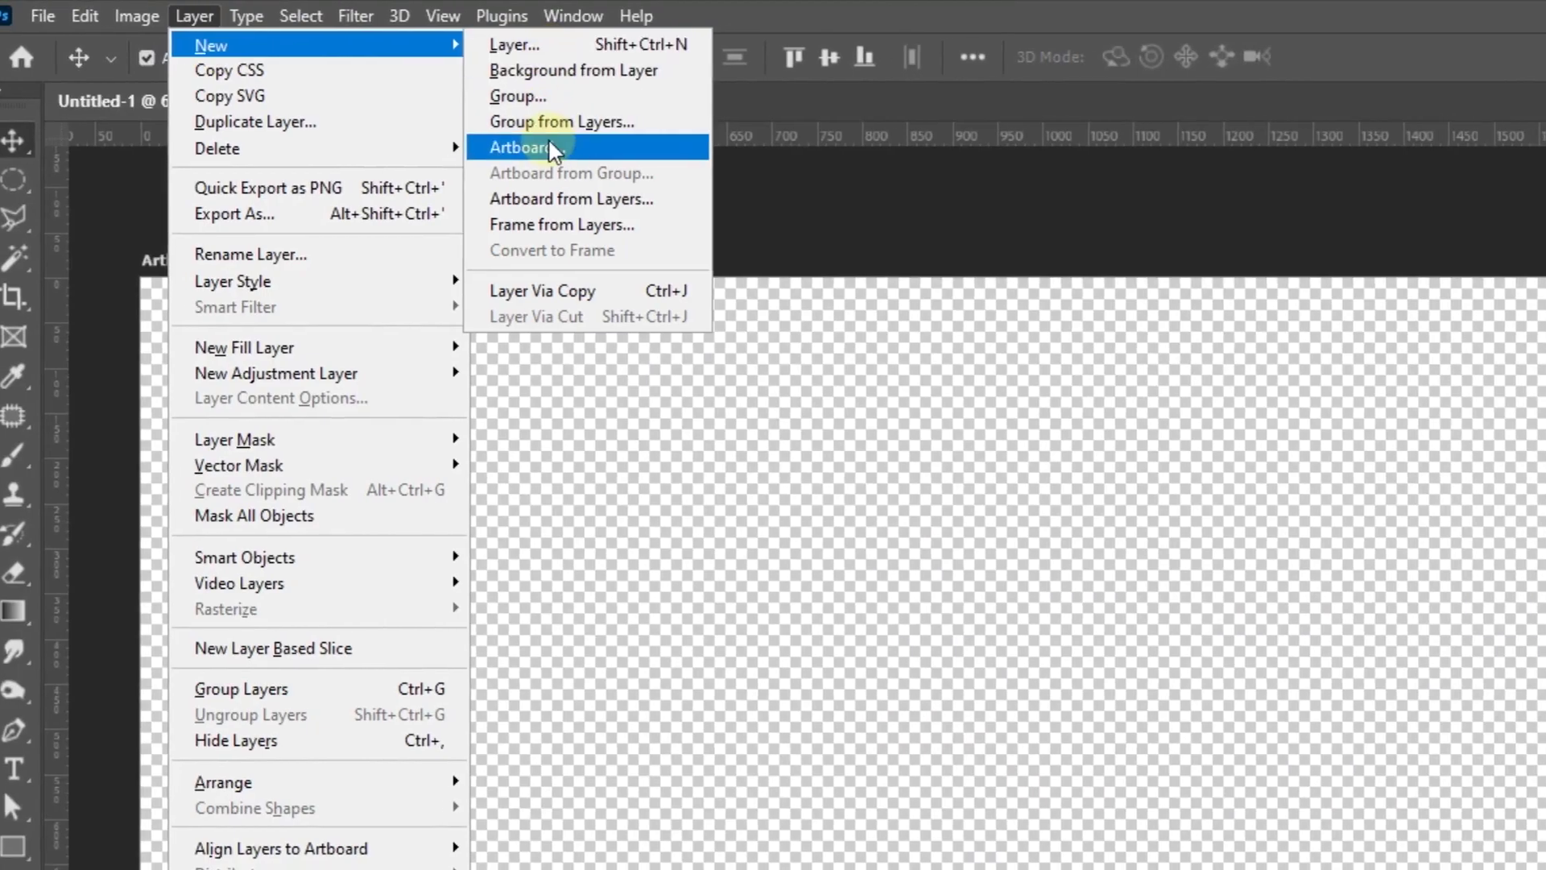
click(551, 149)
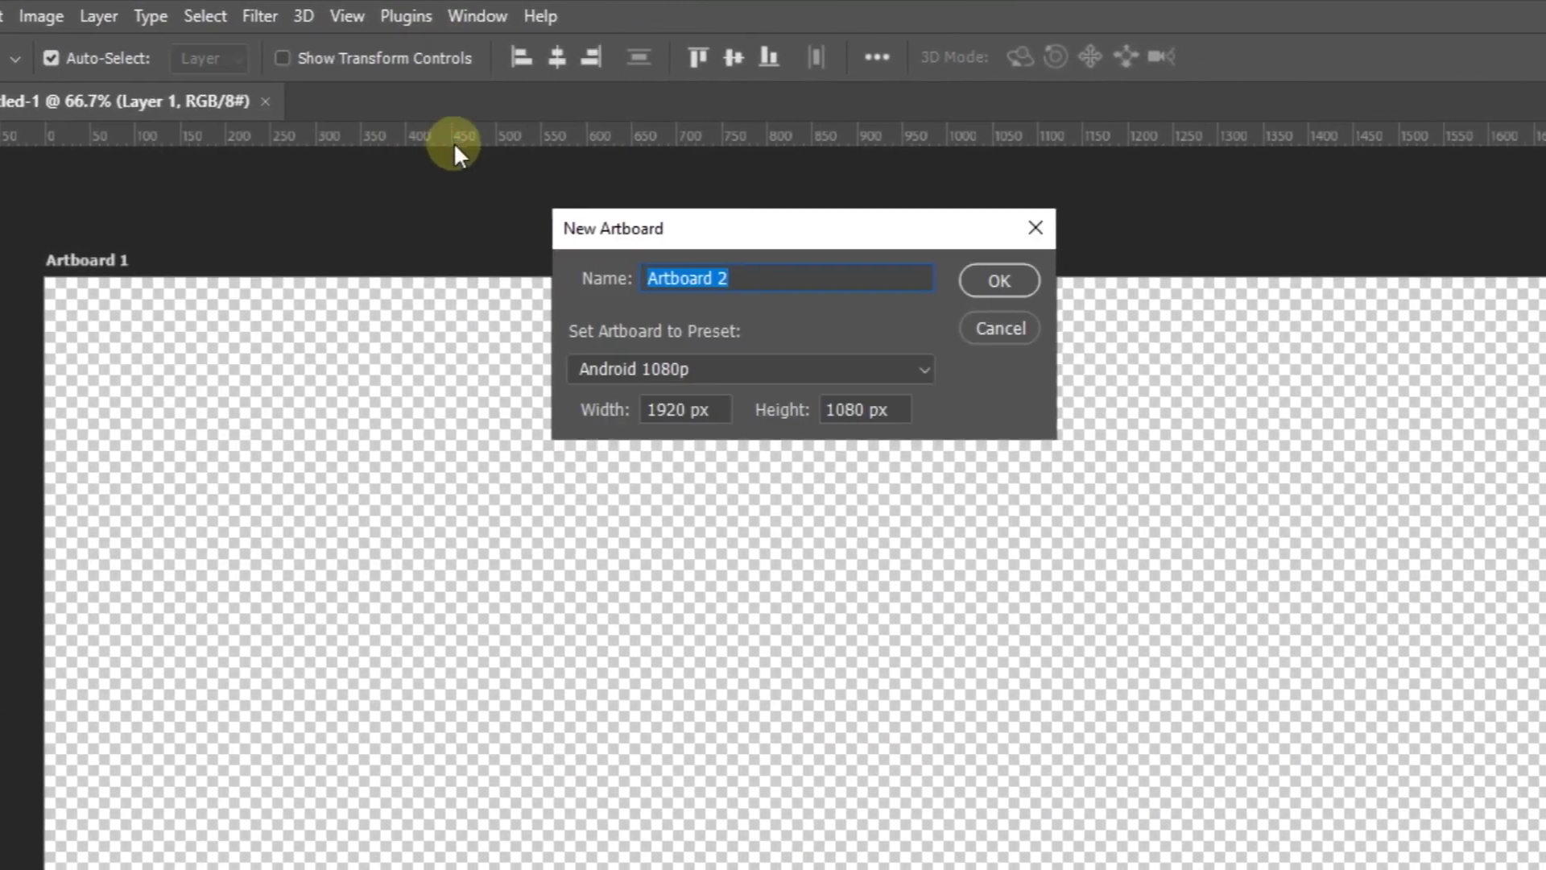
click(587, 370)
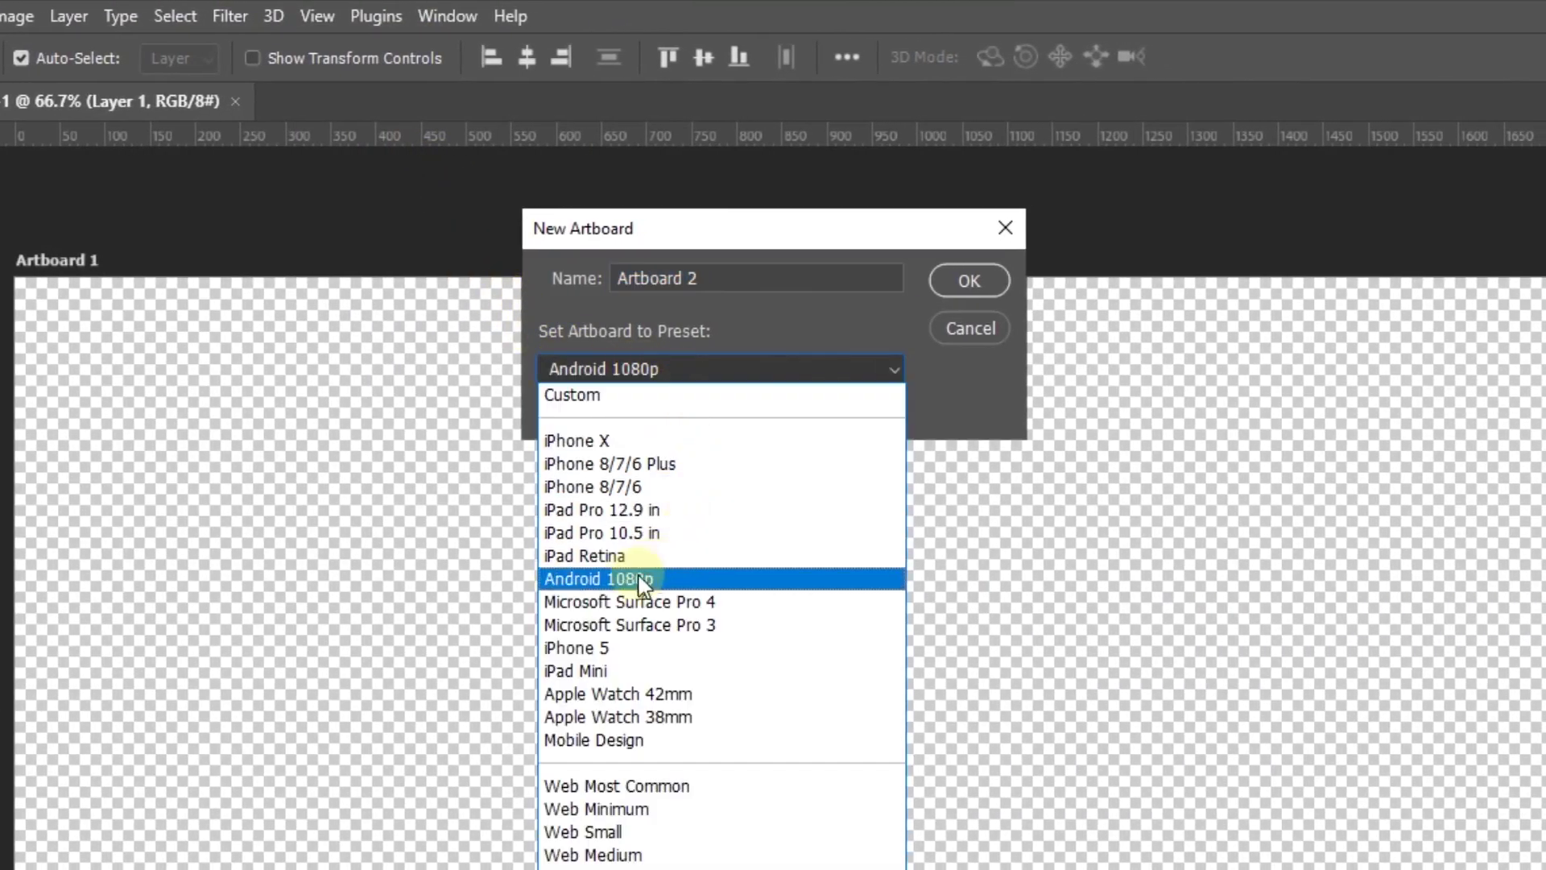
click(612, 579)
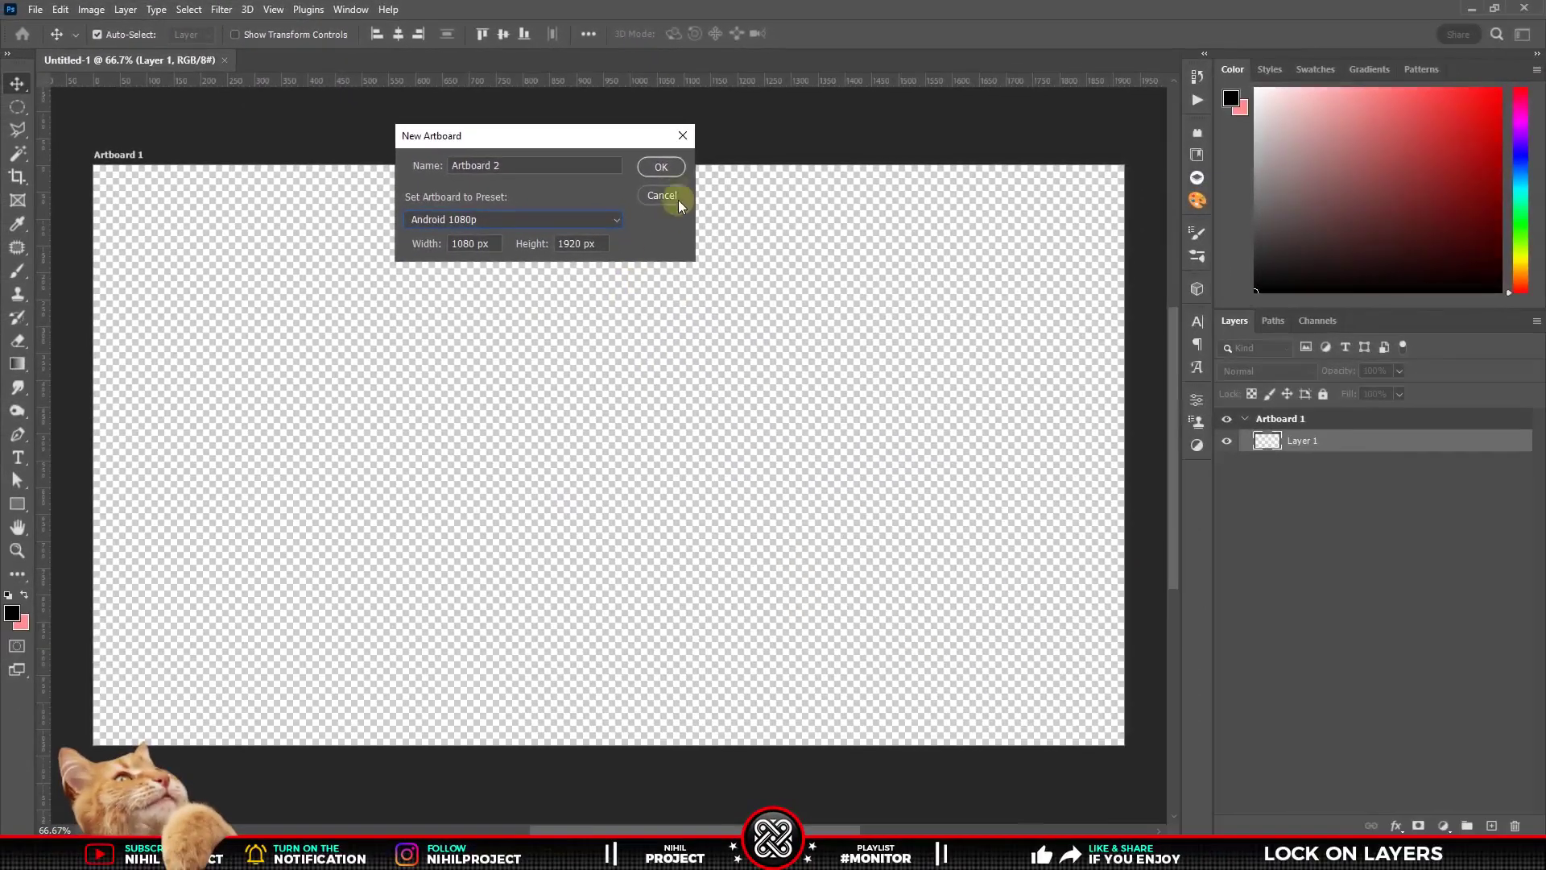
click(661, 166)
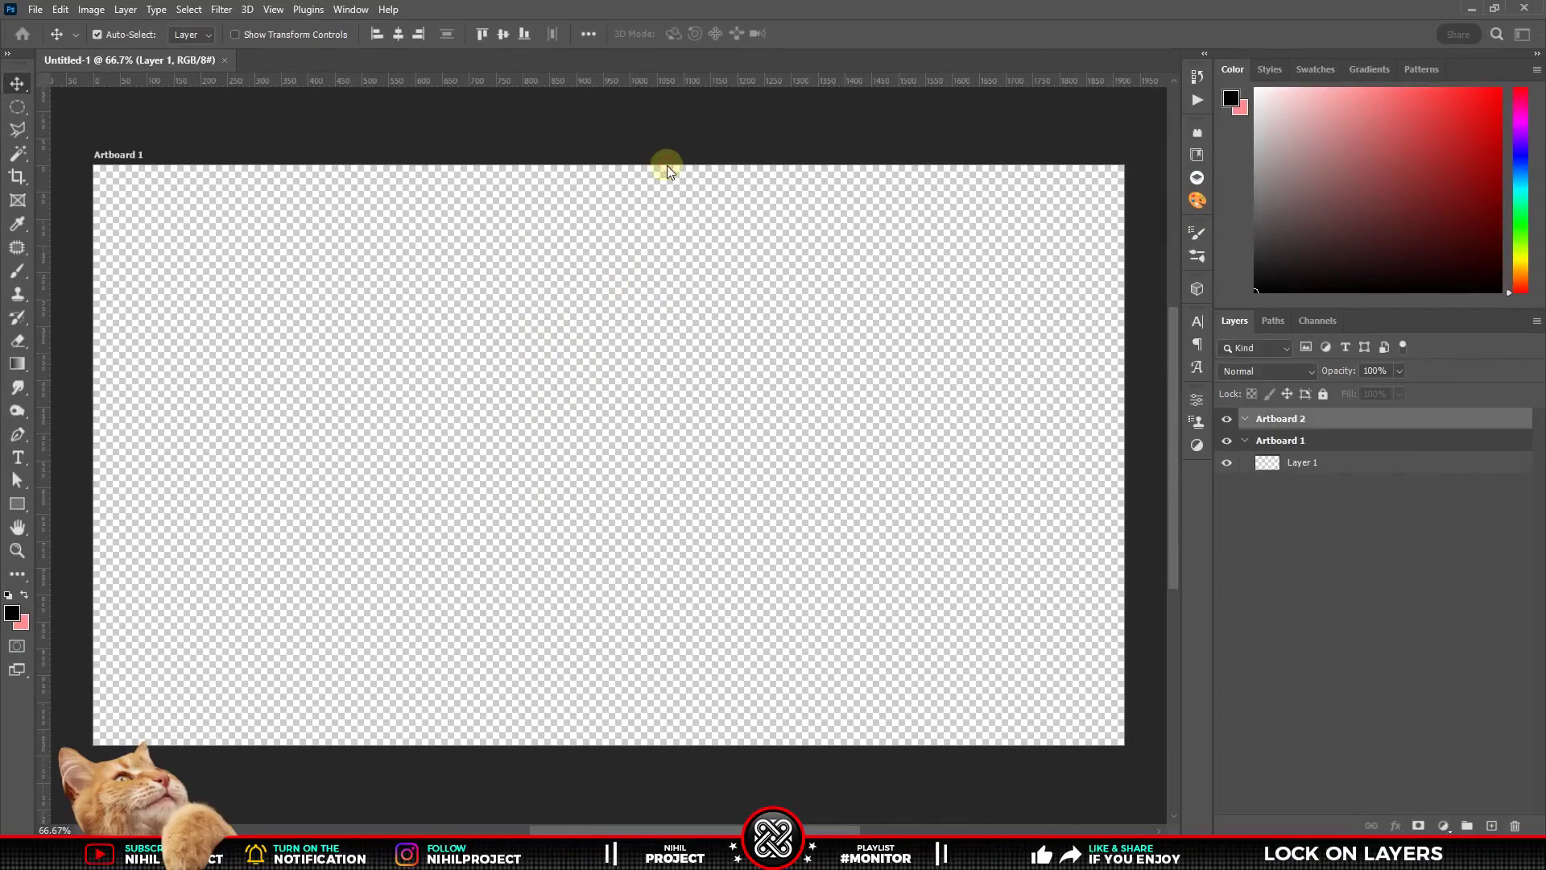
Move Artboard 2 closer to Artboard 1 and switch to the Test-2B document.
scroll(663, 161, down, 2)
scroll(612, 218, right, 3)
scroll(517, 359, down, 1)
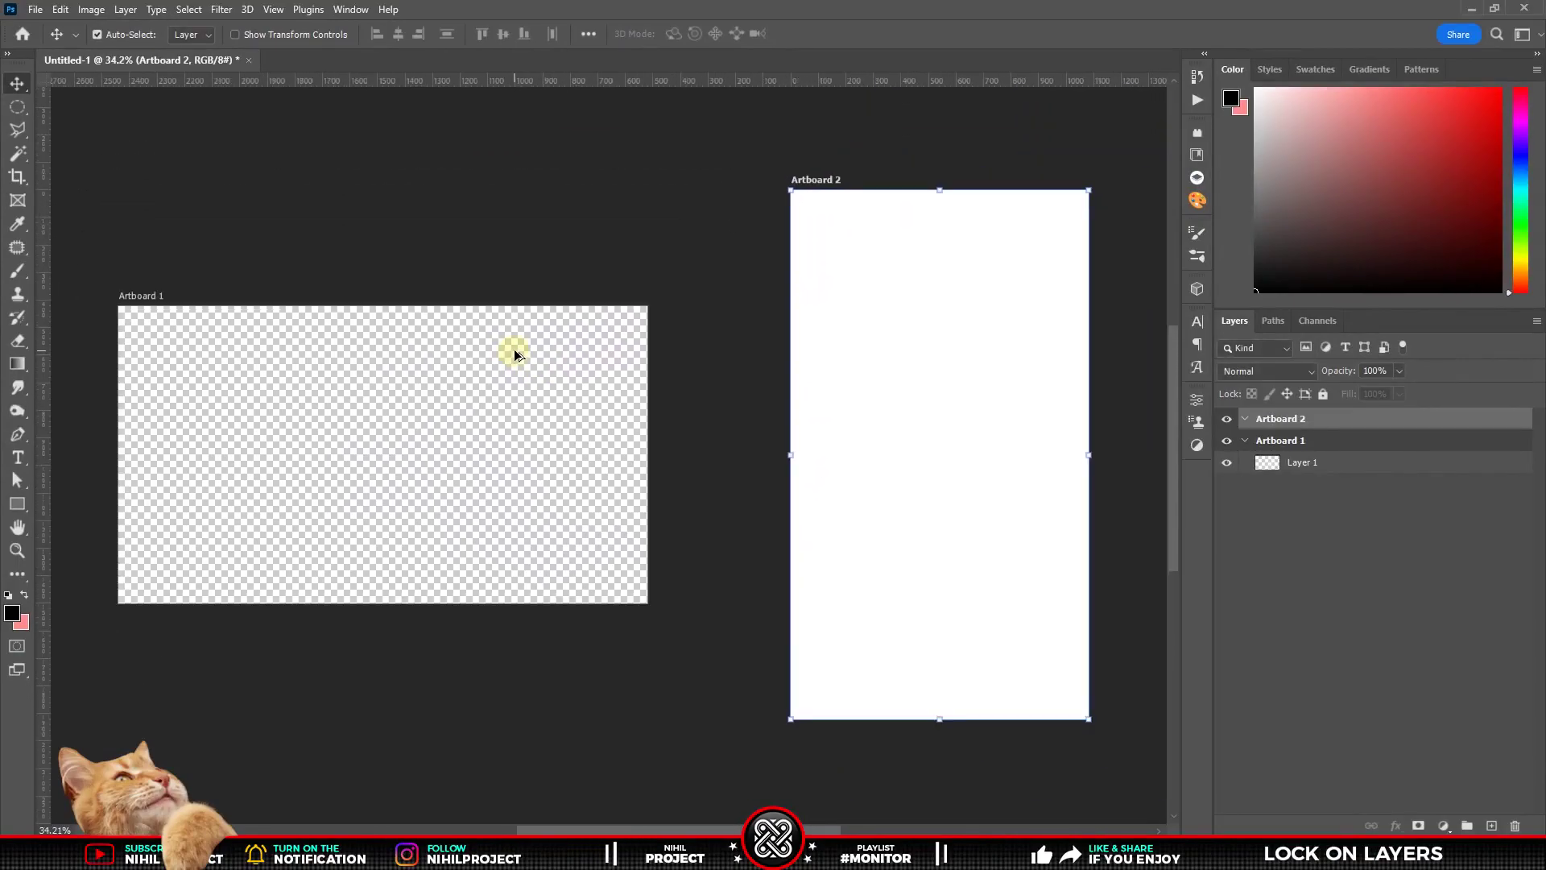
drag(794, 368, 679, 368)
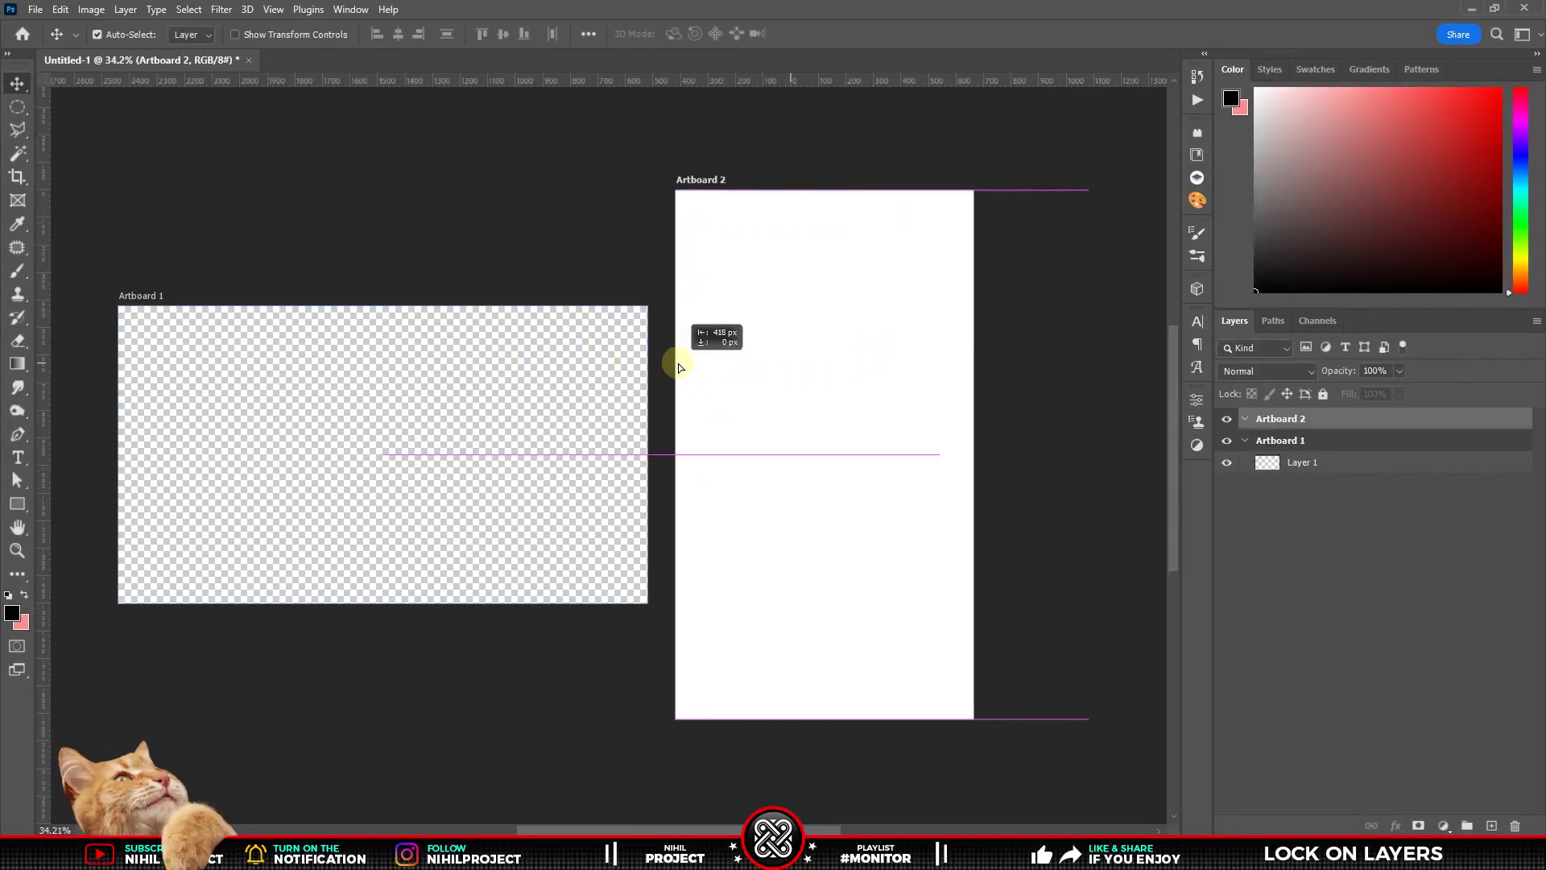
click(566, 390)
click(792, 392)
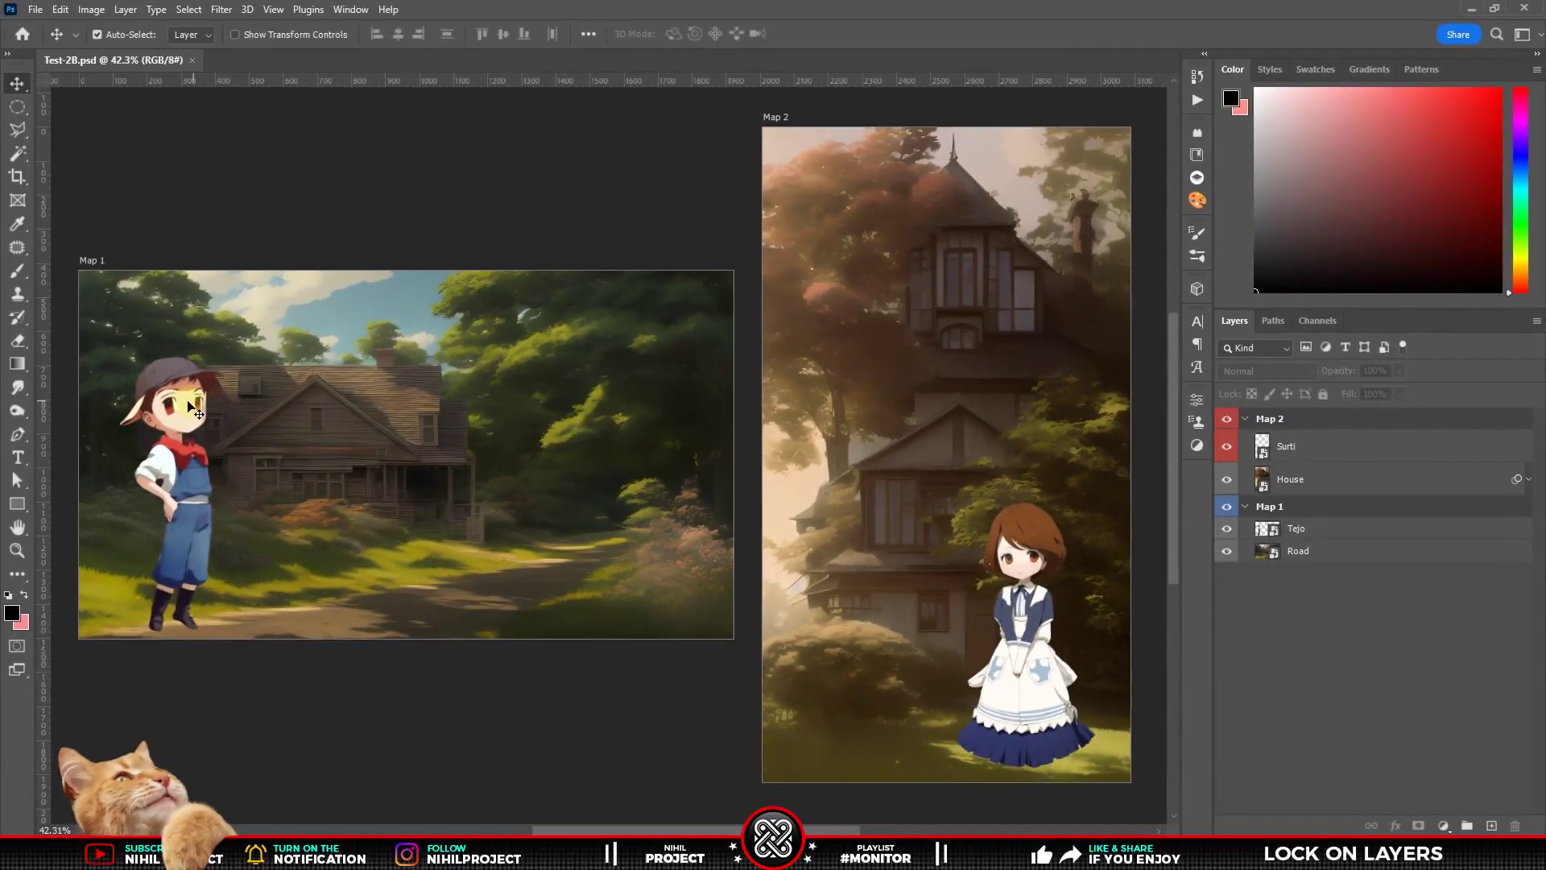
Move the Tejo boy into Map 2, then back into Map 1 above Road.
click(186, 405)
click(1227, 528)
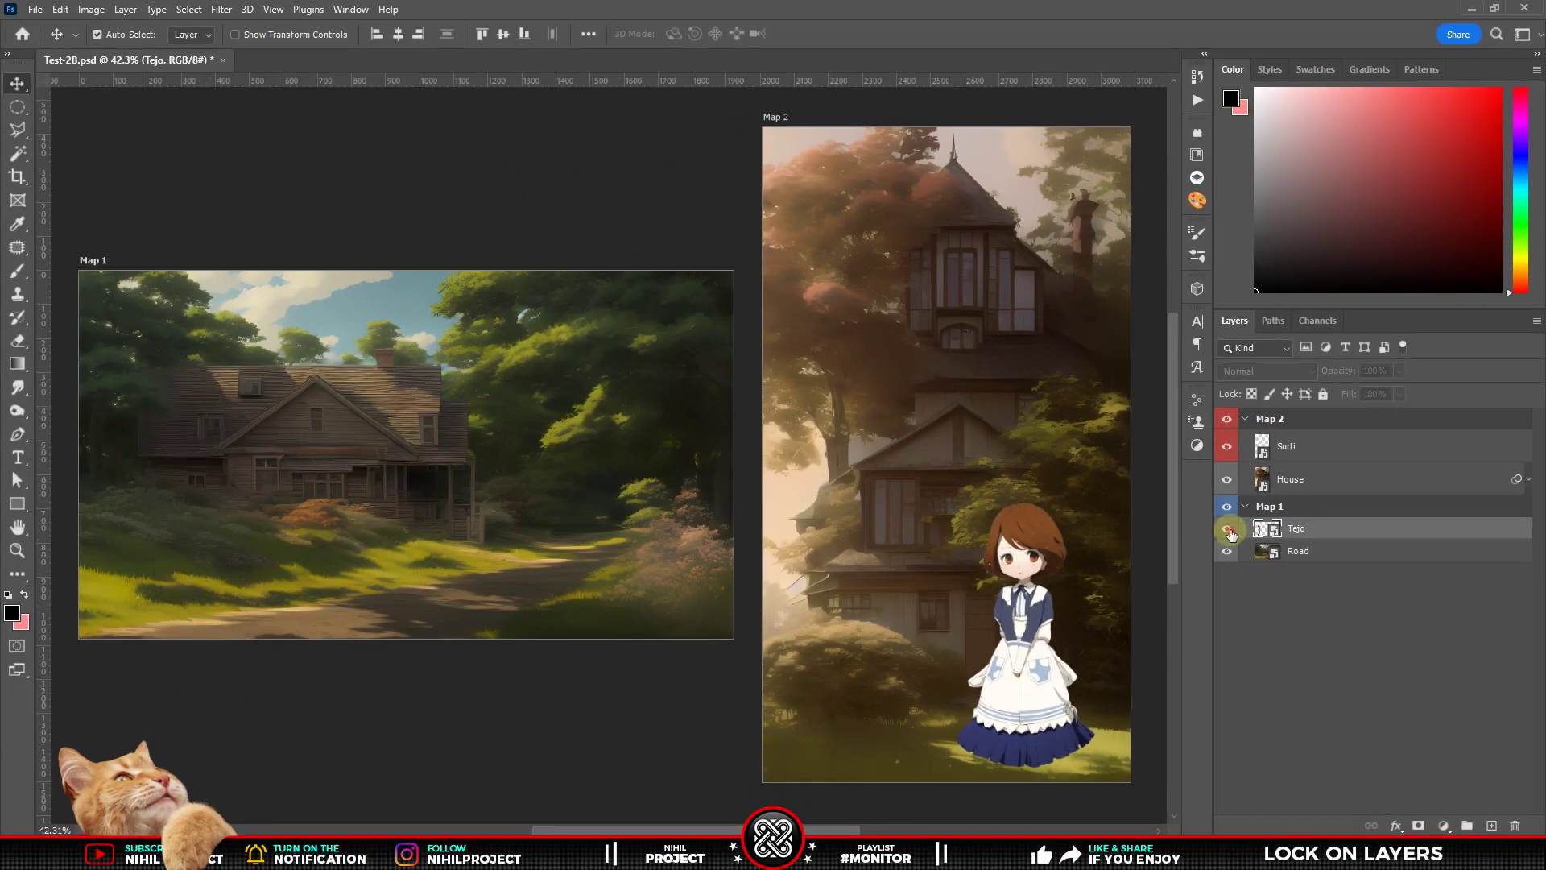
click(1227, 446)
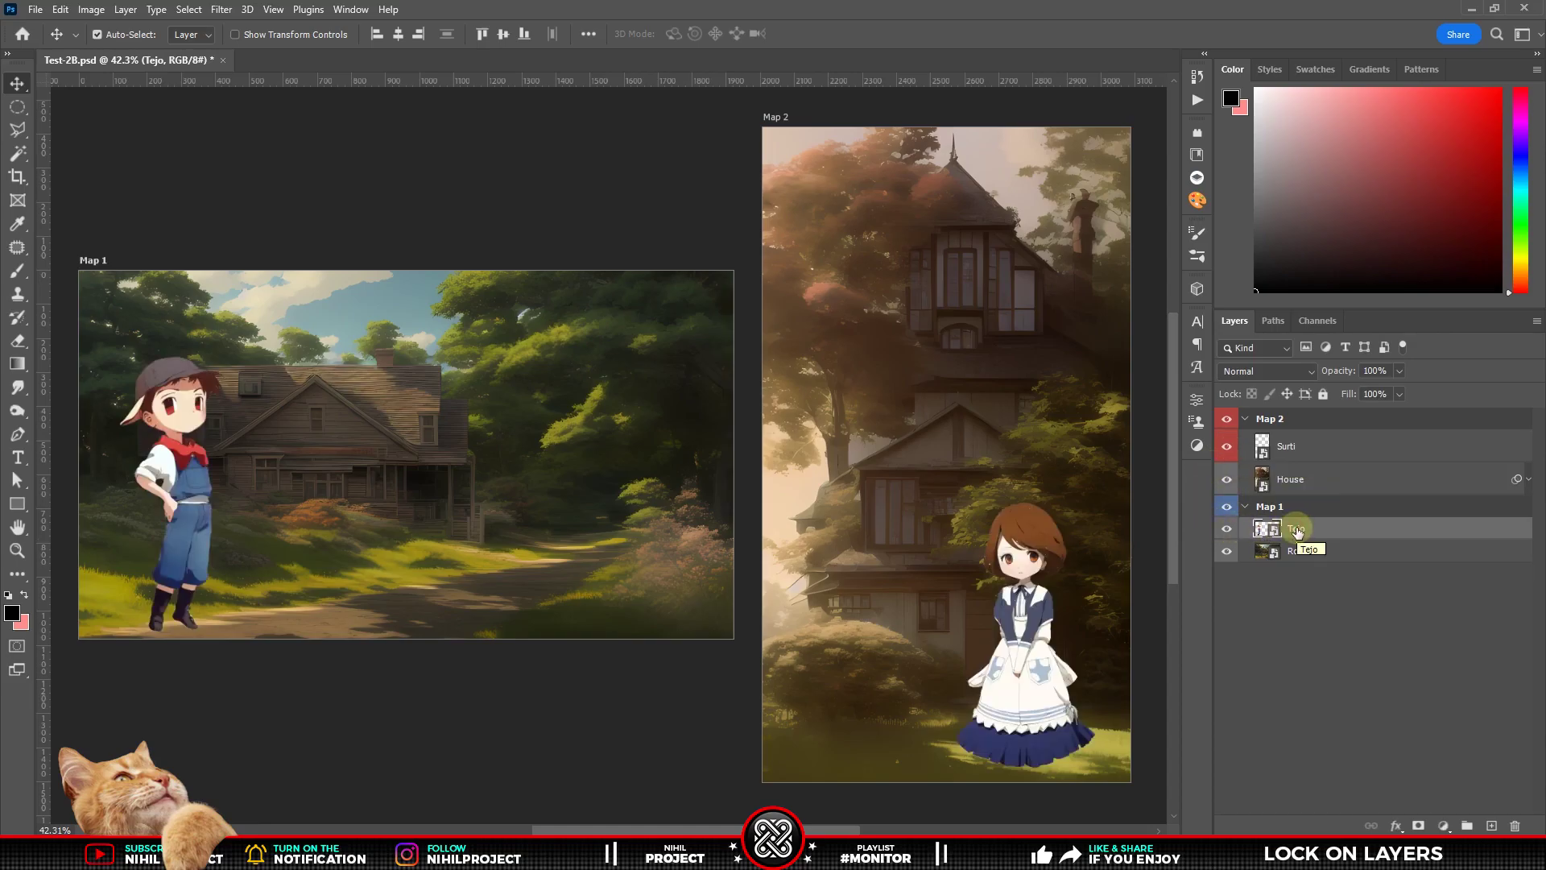
mouse_move(190, 425)
mouse_down()
mouse_move(847, 432)
mouse_move(870, 554)
mouse_up()
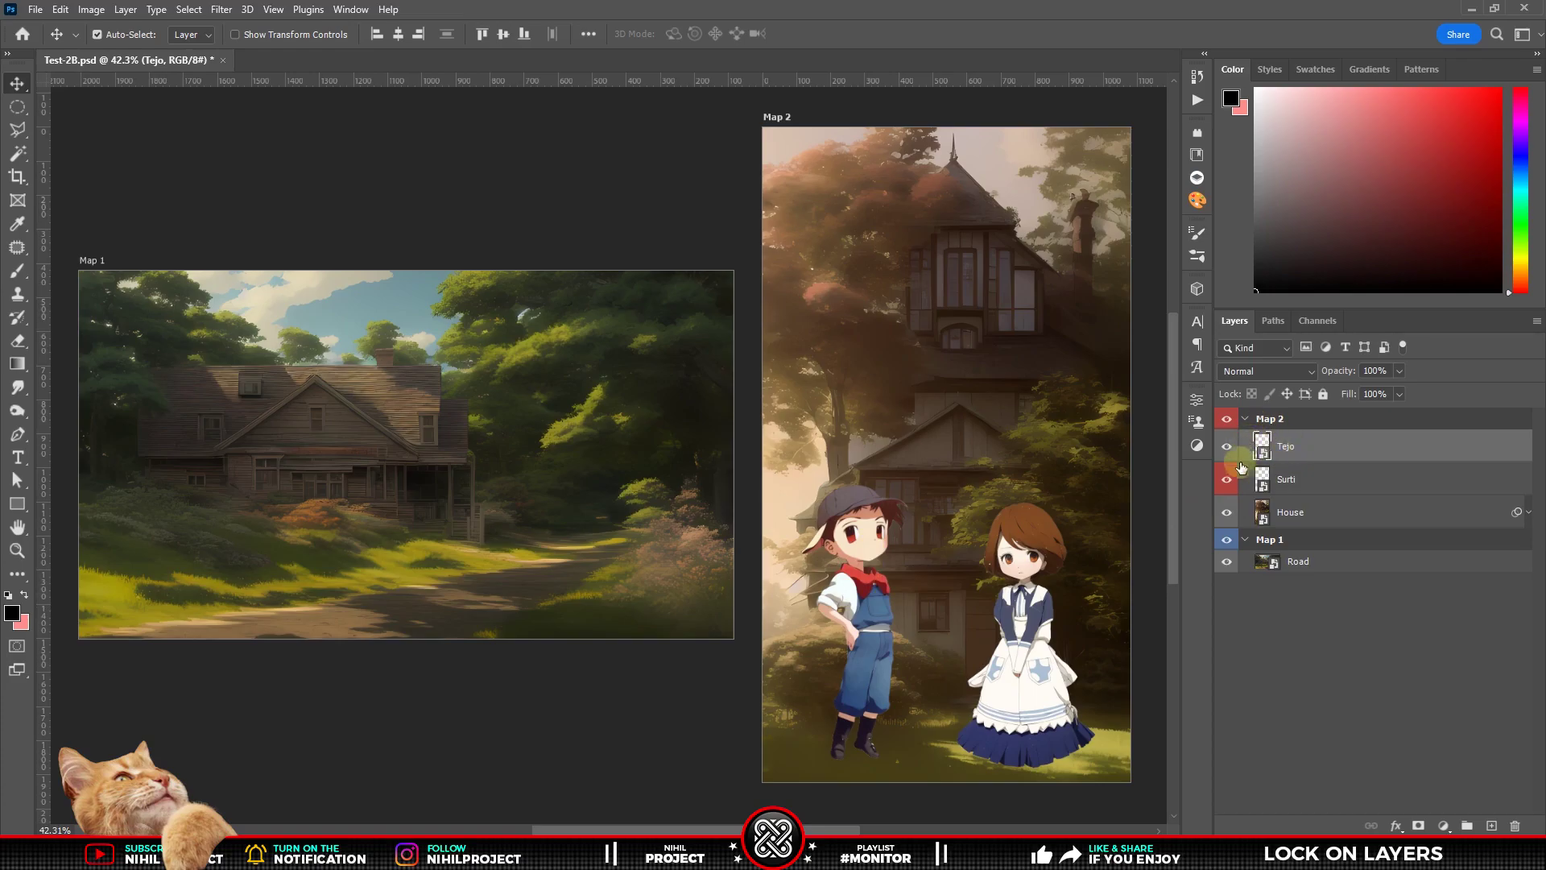
drag(1285, 513, 1288, 554)
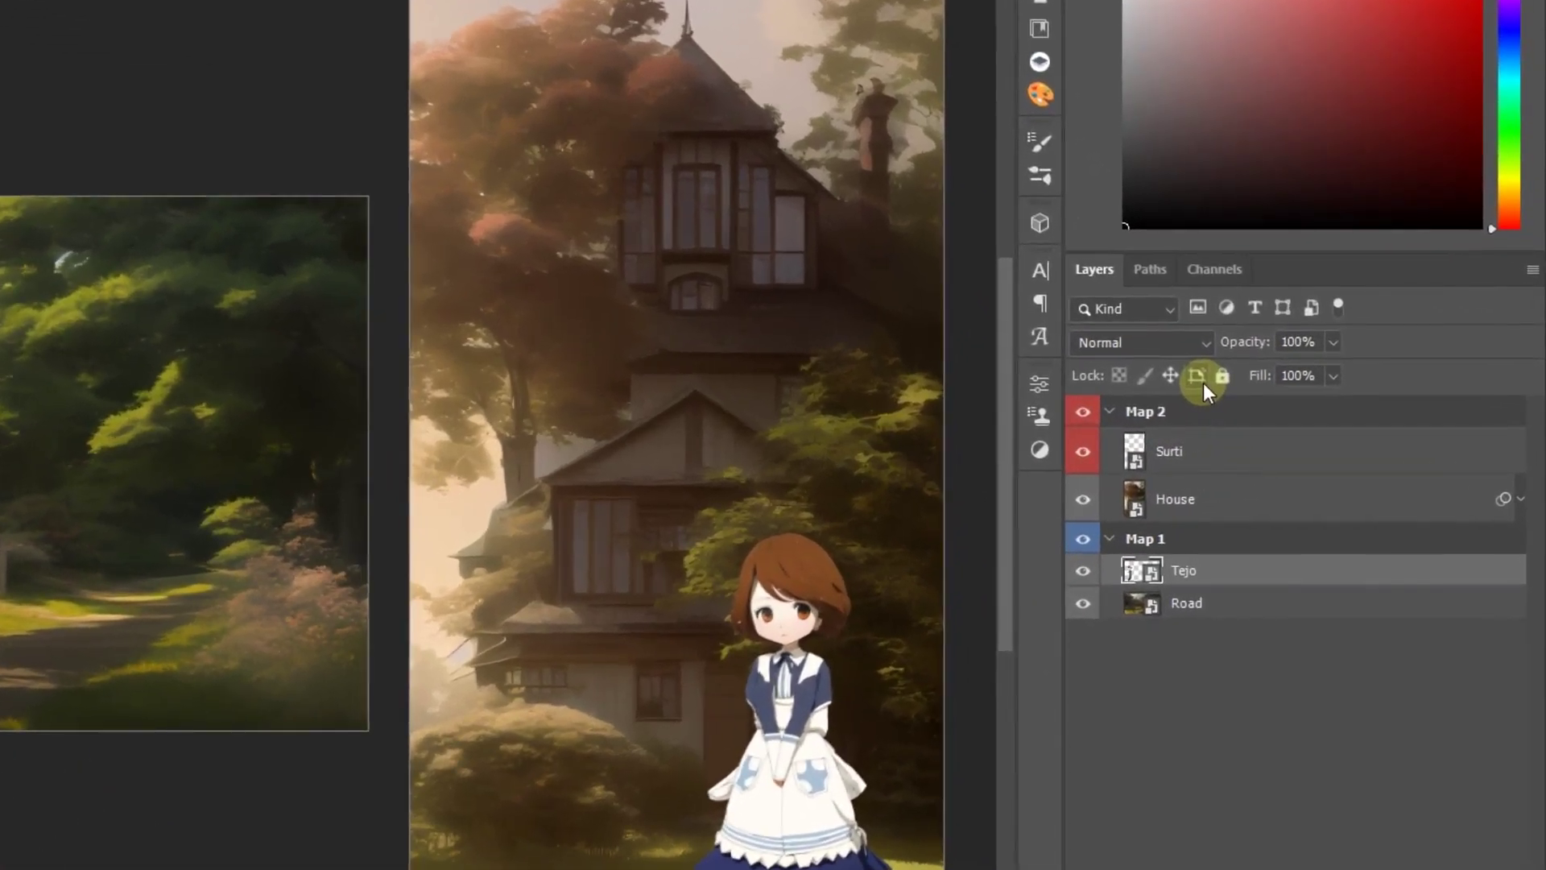
Lock Tejo with Prevent auto-nesting, test dragging him off Map 1, then unlock him.
click(1203, 384)
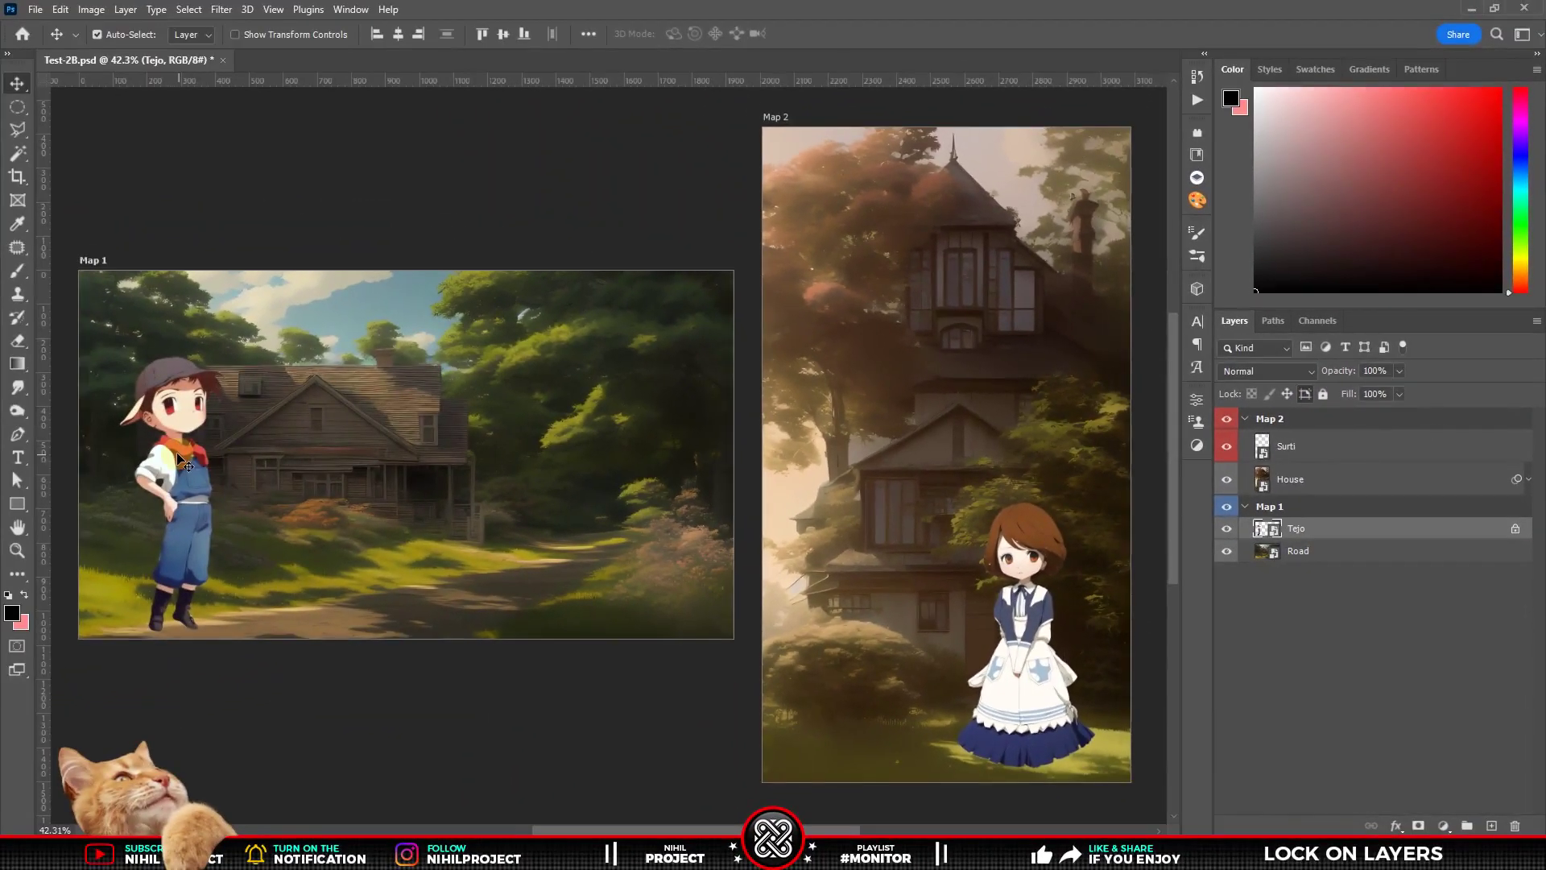
mouse_move(176, 452)
mouse_down()
mouse_move(369, 424)
mouse_move(815, 437)
mouse_move(852, 577)
mouse_up()
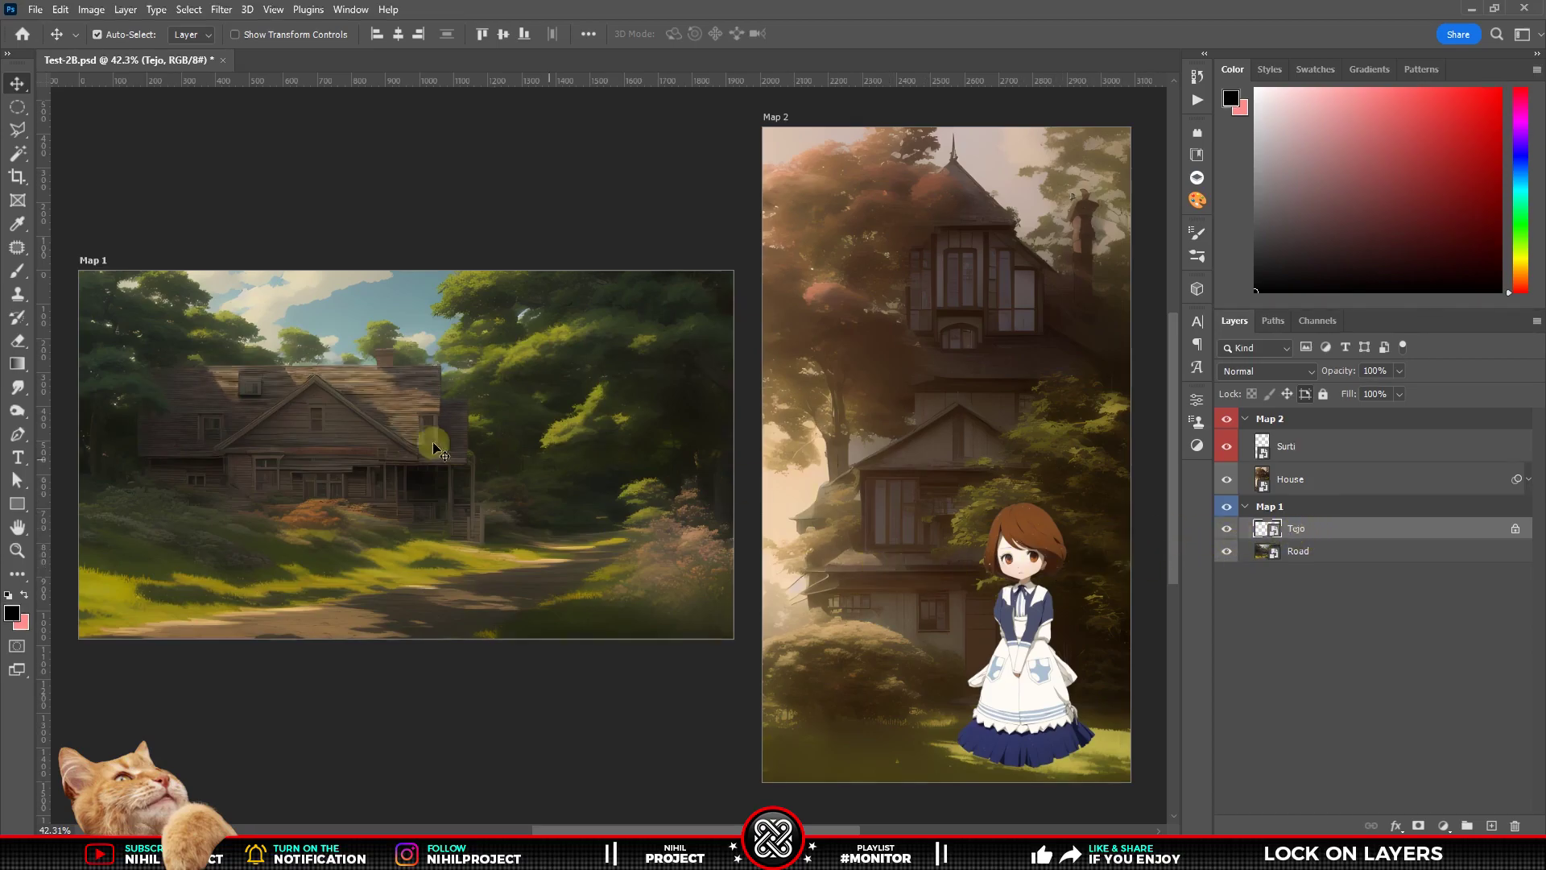
mouse_move(118, 288)
mouse_down()
mouse_move(758, 346)
mouse_move(335, 281)
mouse_up()
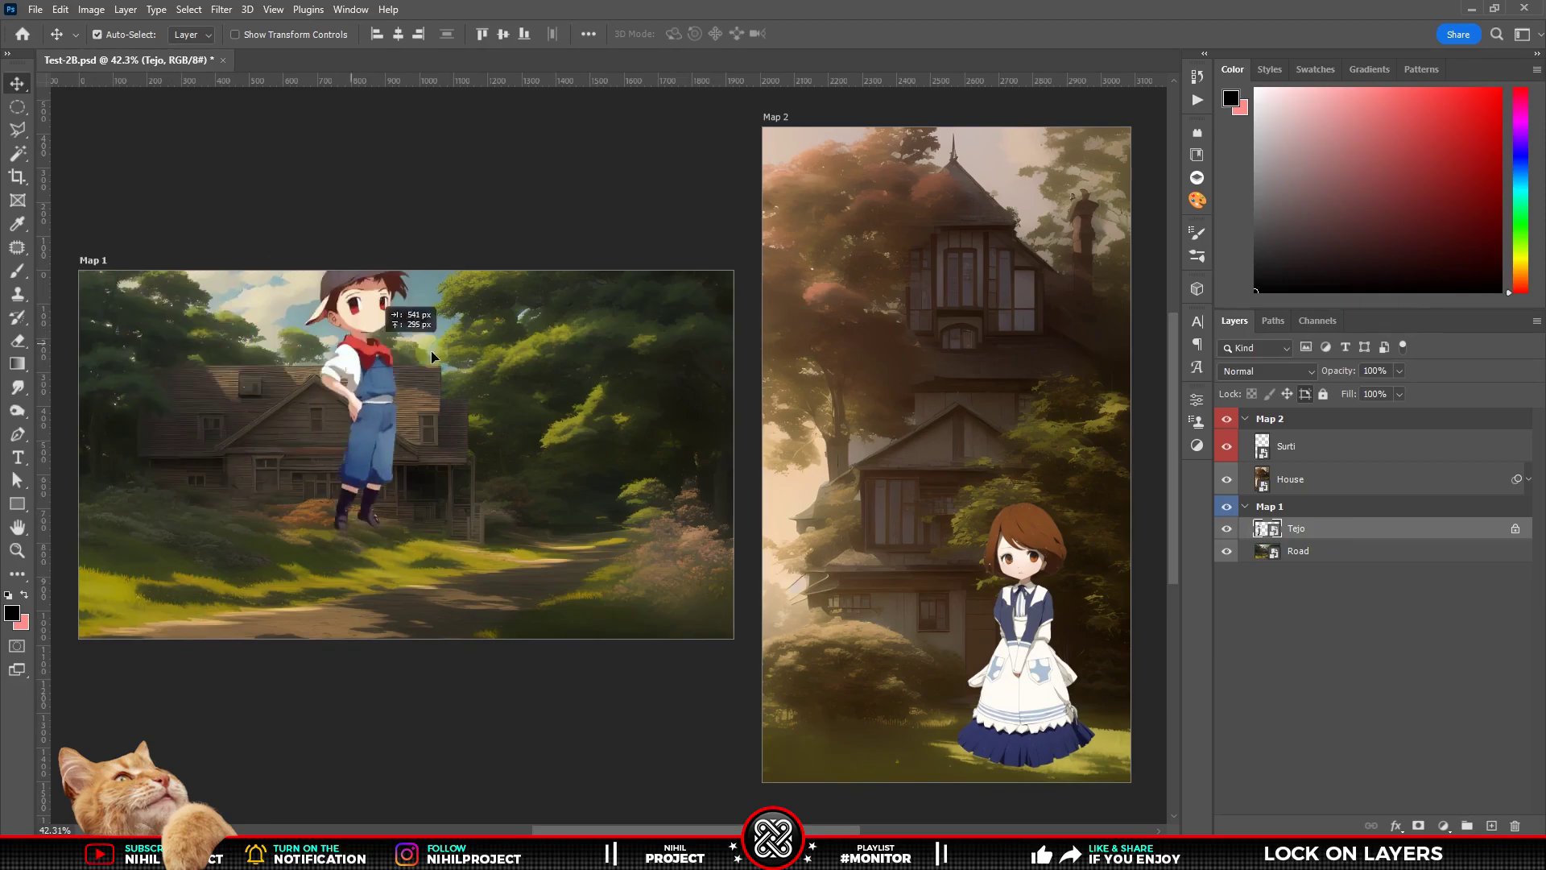
drag(336, 281, 288, 434)
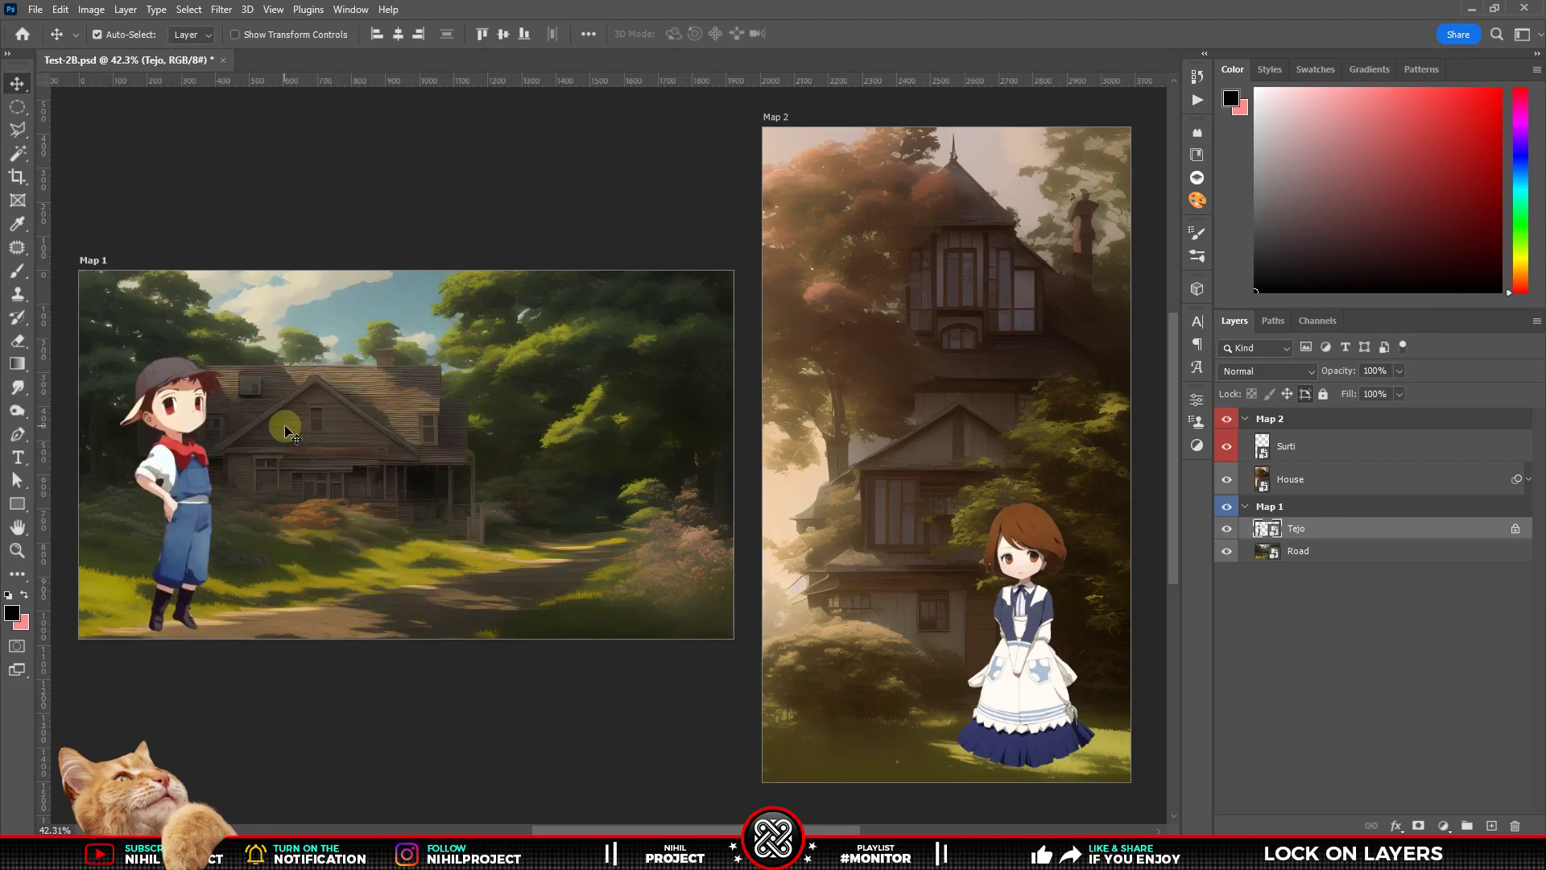
click(1306, 394)
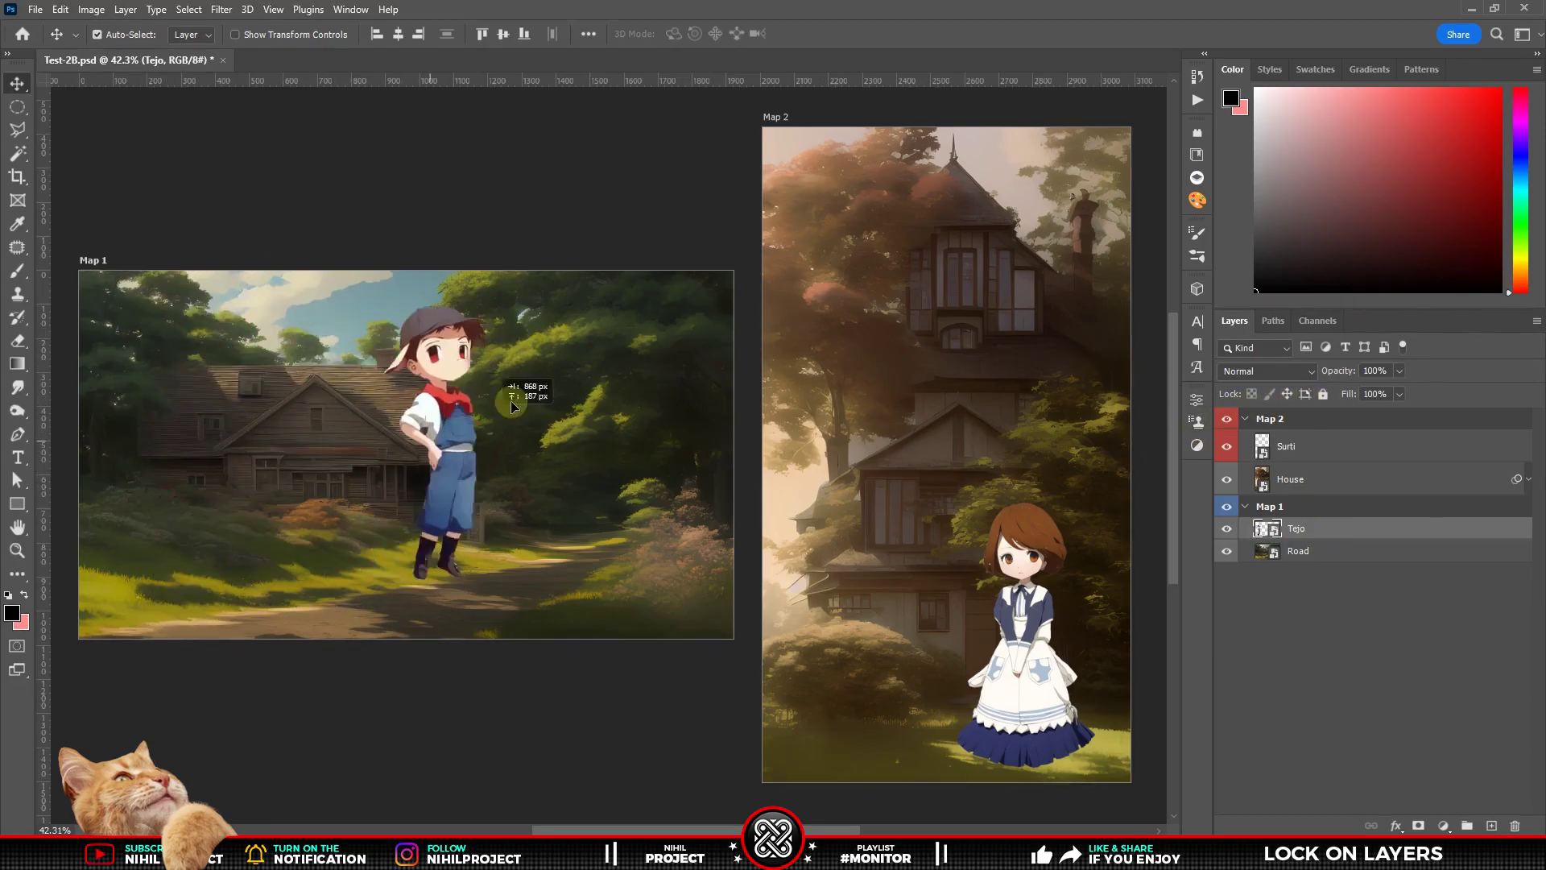
mouse_move(166, 493)
mouse_down()
mouse_move(978, 400)
mouse_move(171, 506)
mouse_up()
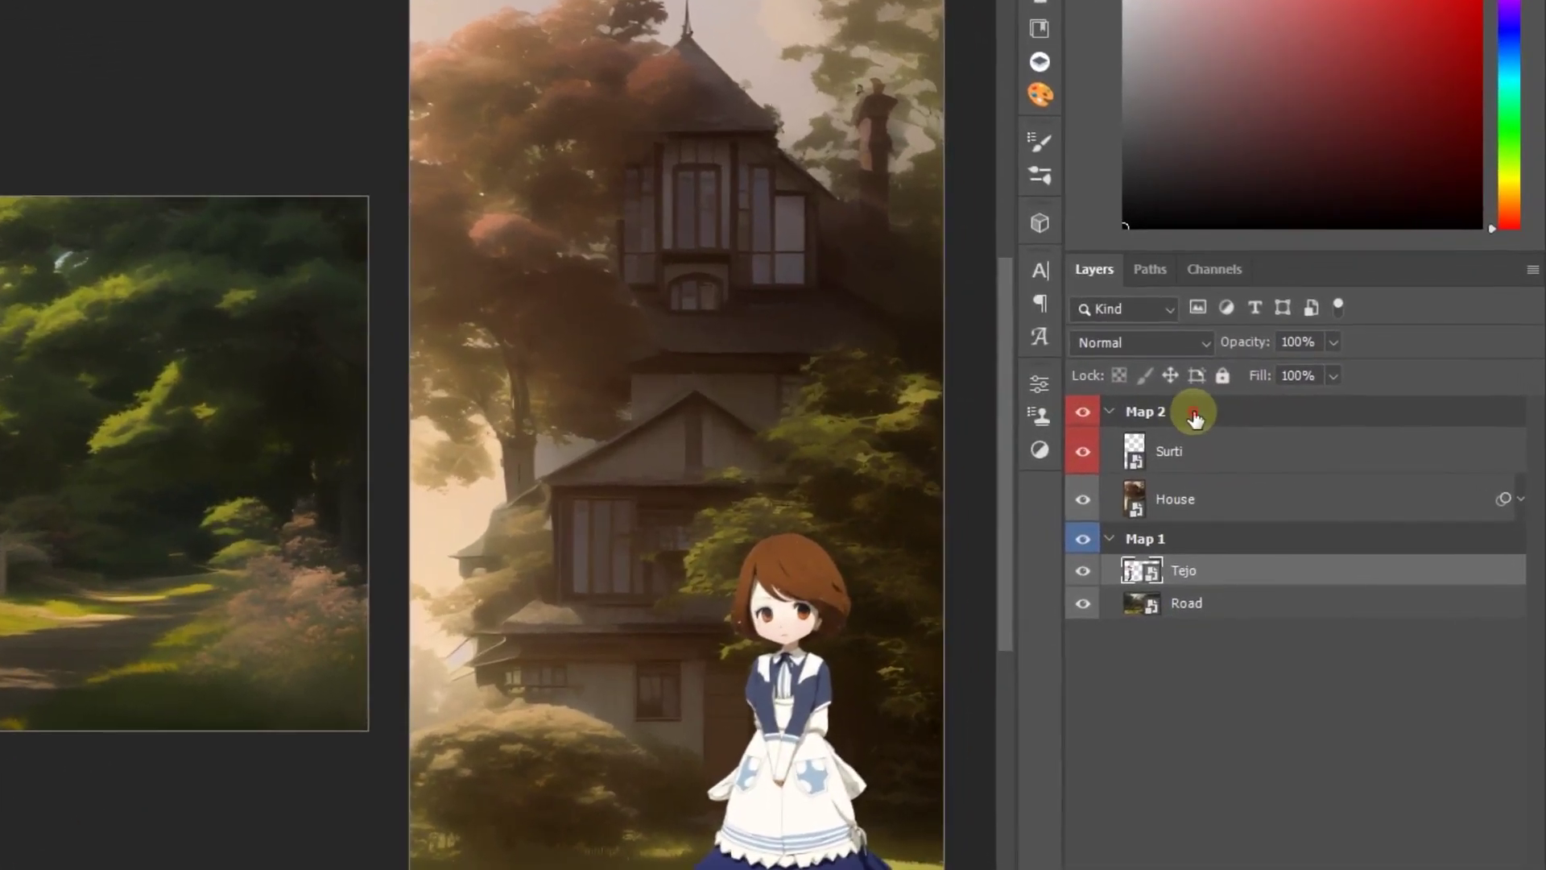
Lock all on the Map 2 artboard, test moving Tejo into it, then return him to Map 1.
click(1300, 422)
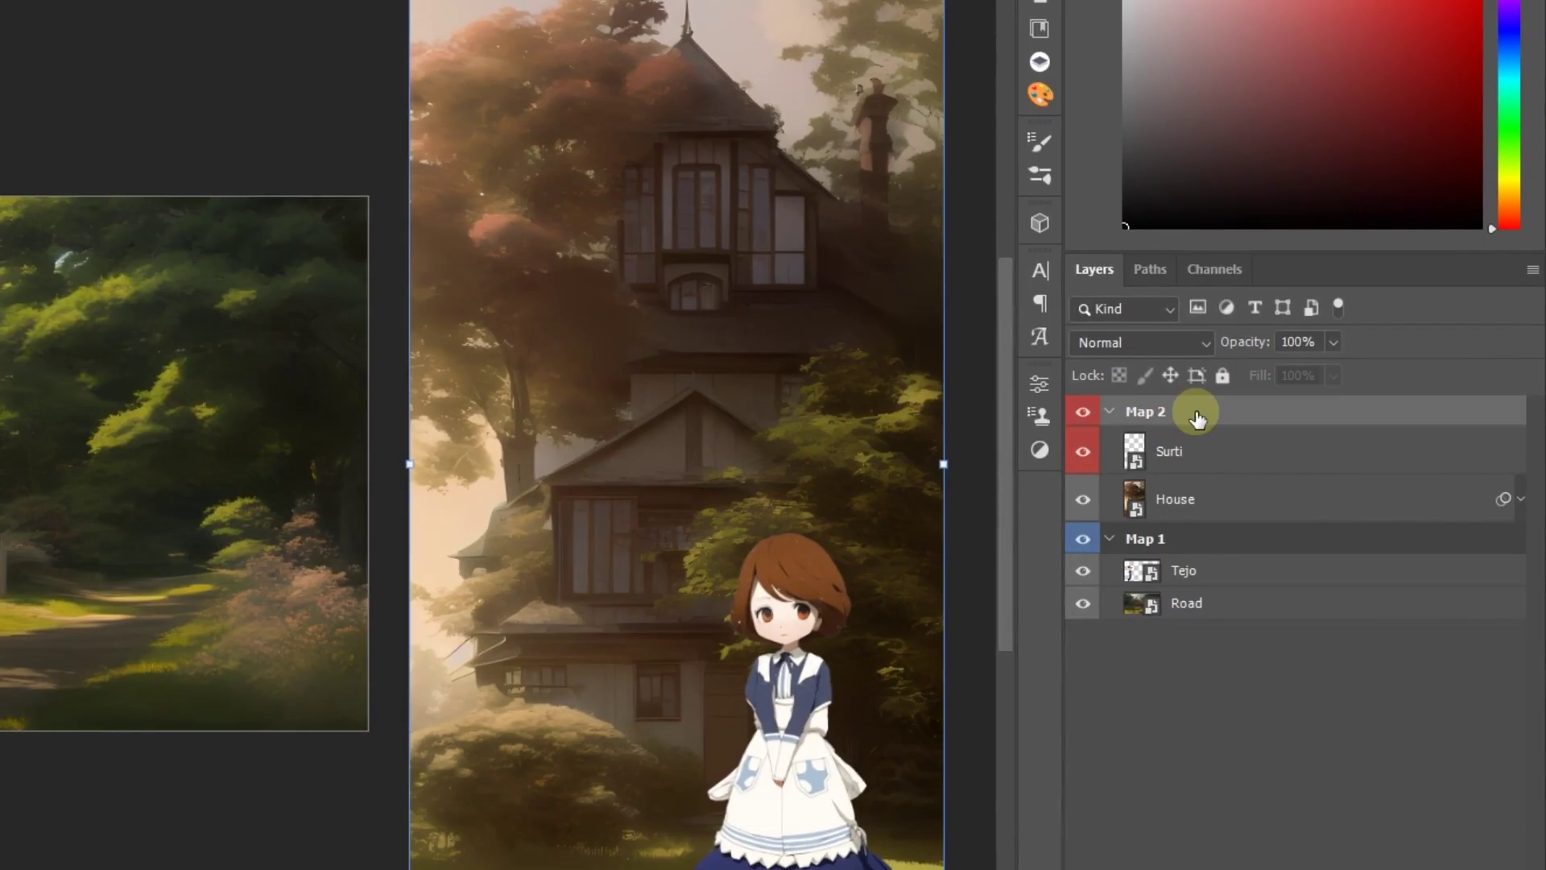
click(1198, 378)
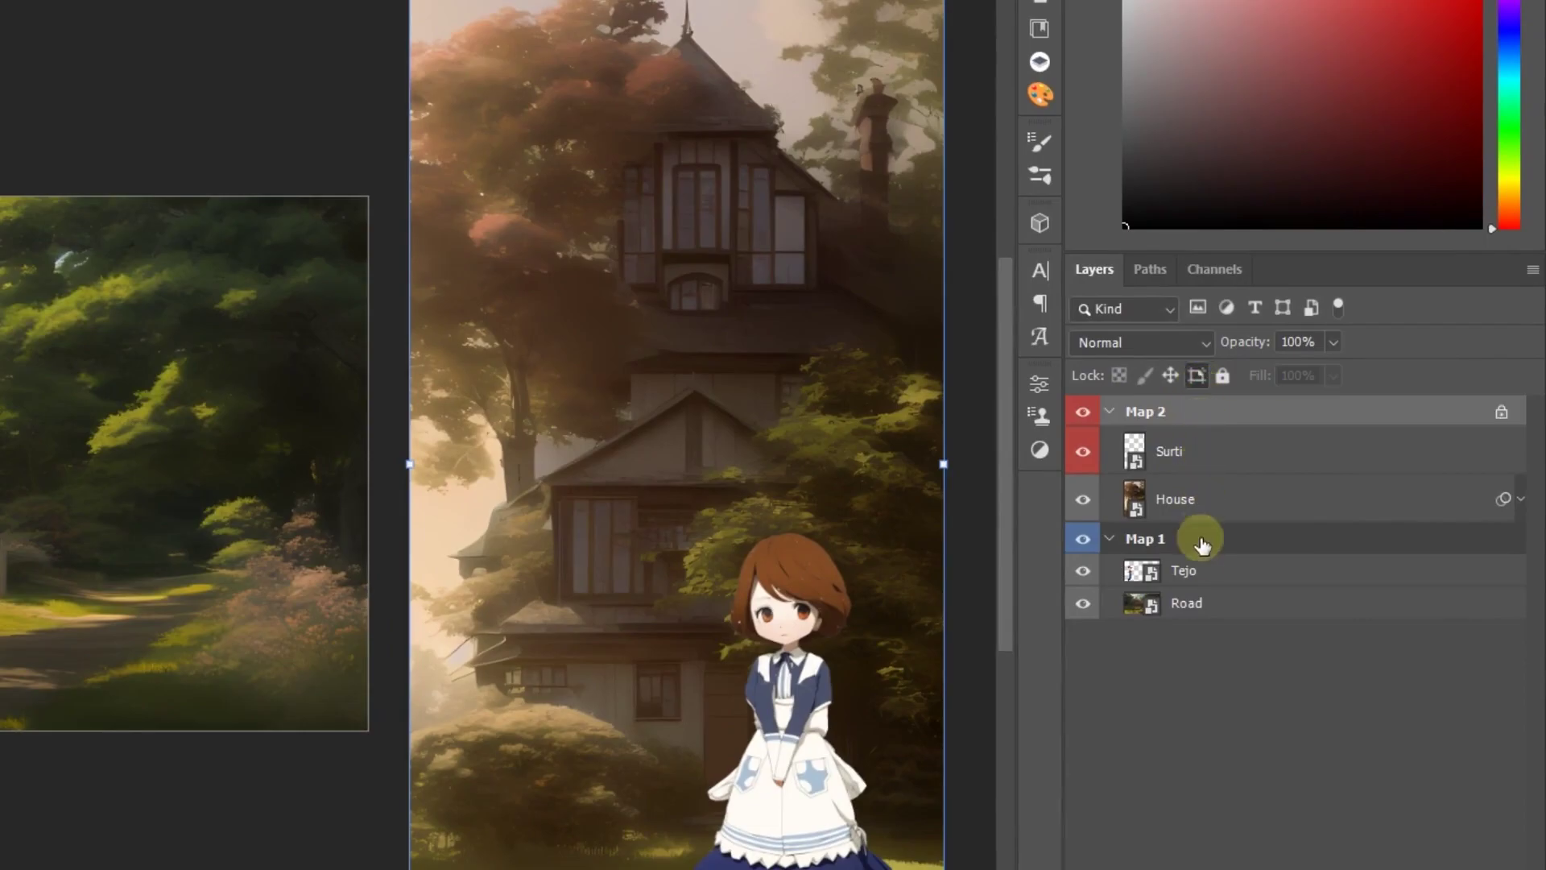
click(1200, 569)
mouse_move(211, 319)
mouse_down()
mouse_move(229, 351)
mouse_move(876, 420)
mouse_move(894, 527)
mouse_up()
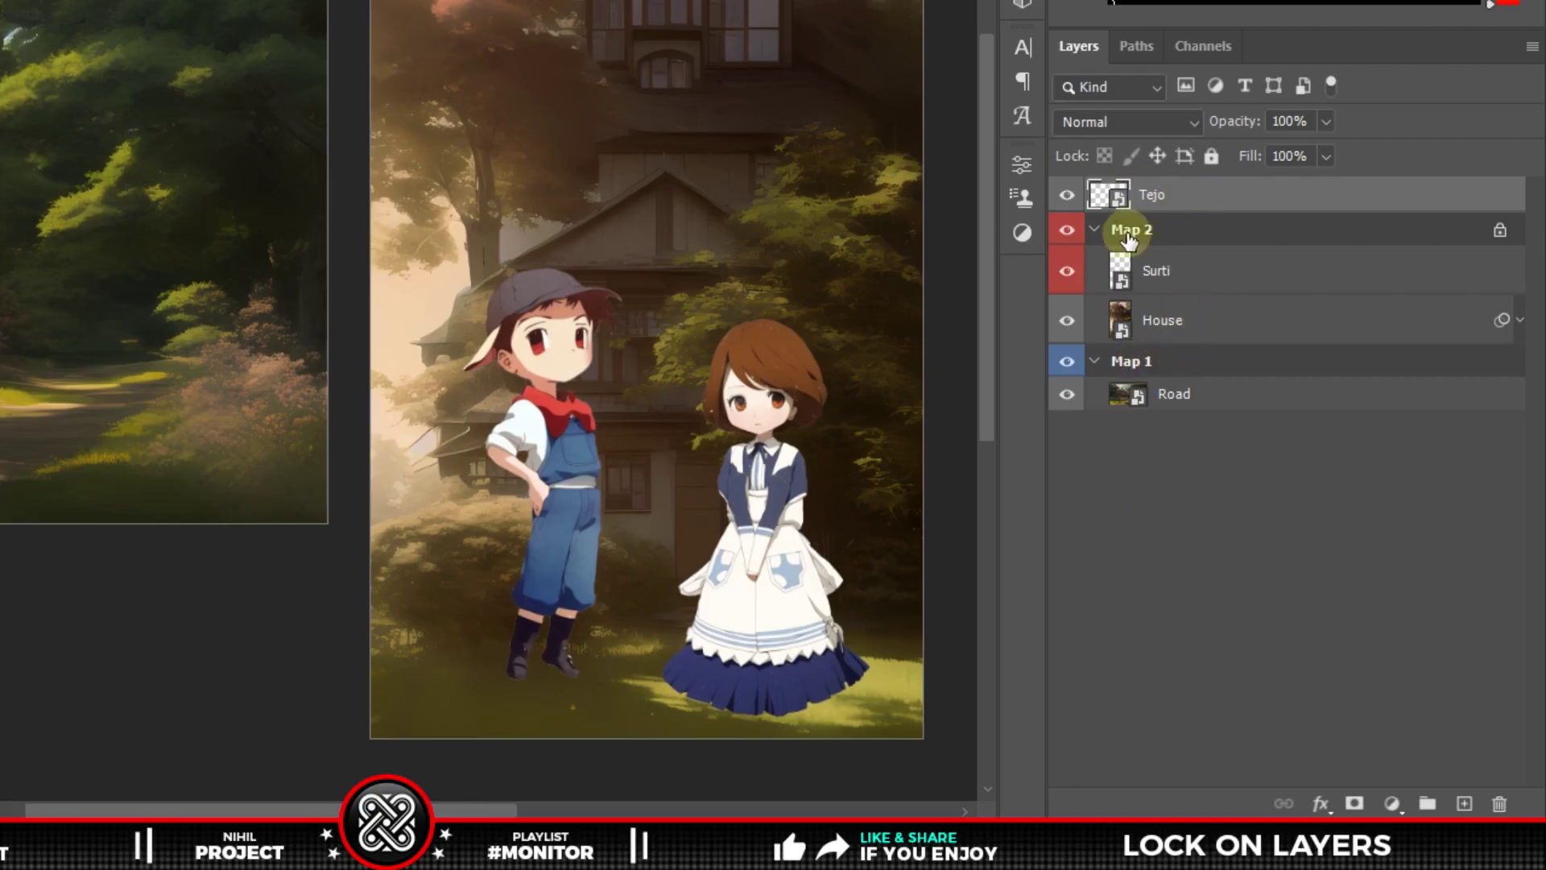
click(1071, 234)
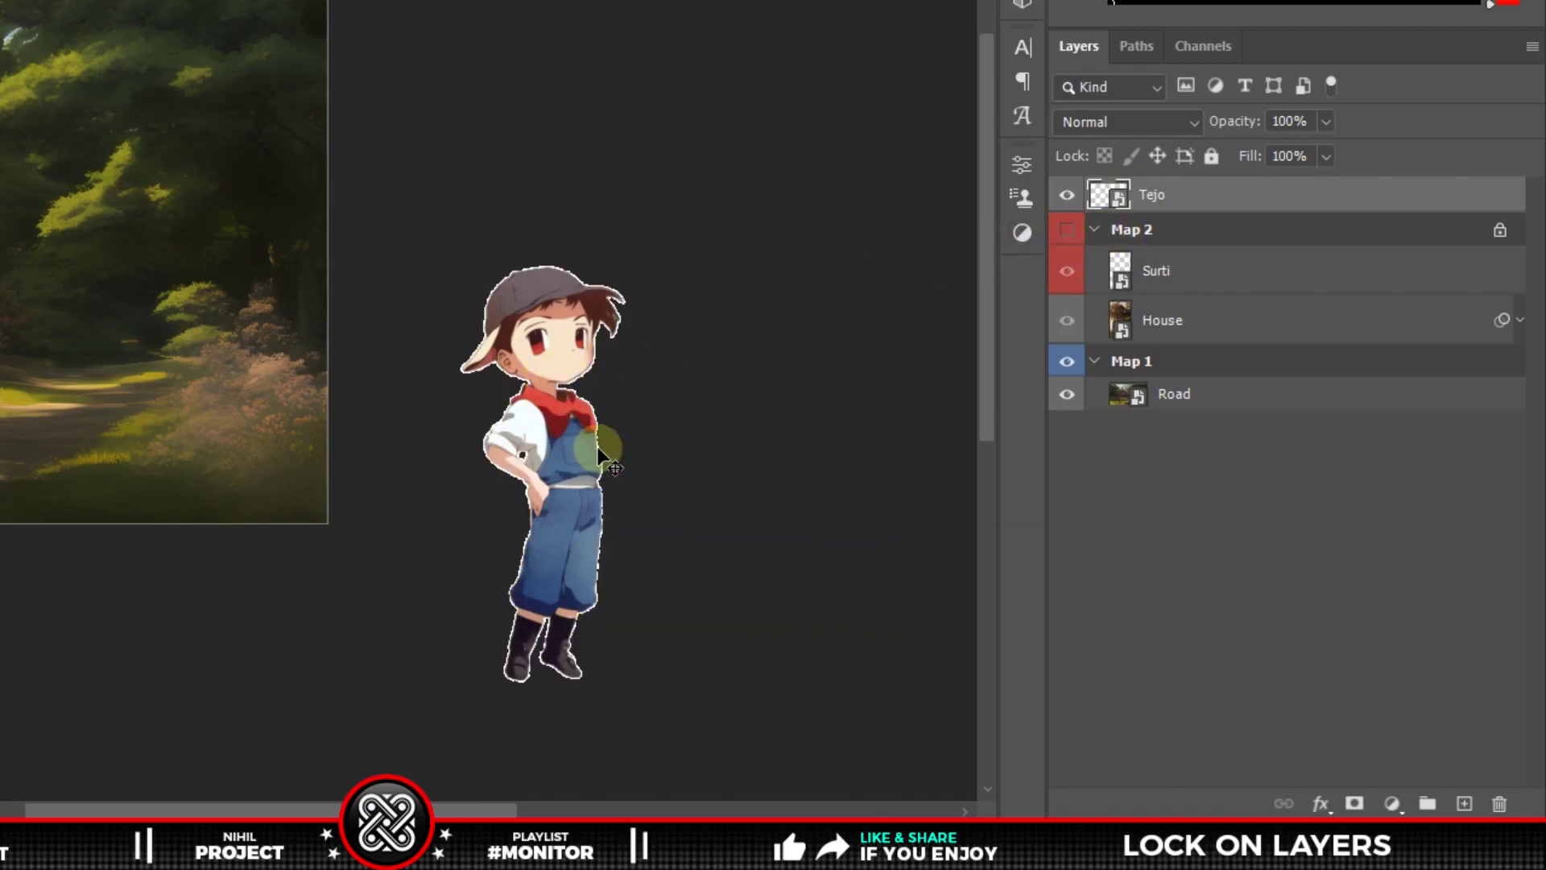
key(ctrl+bracketleft)
key(ctrl+bracketleft)
key(ctrl+bracketleft)
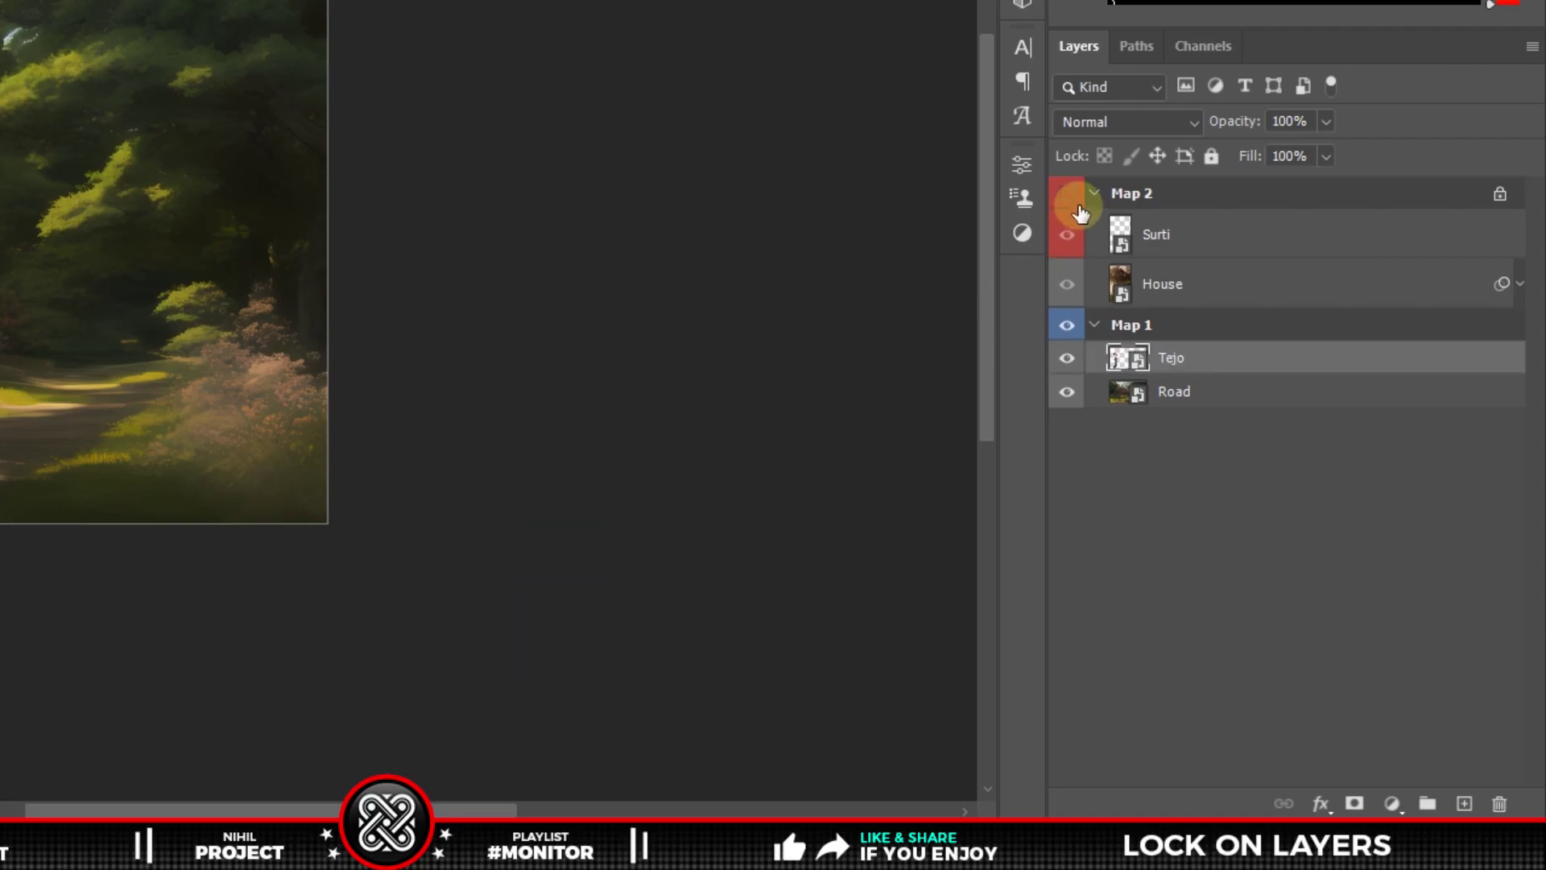
click(1067, 193)
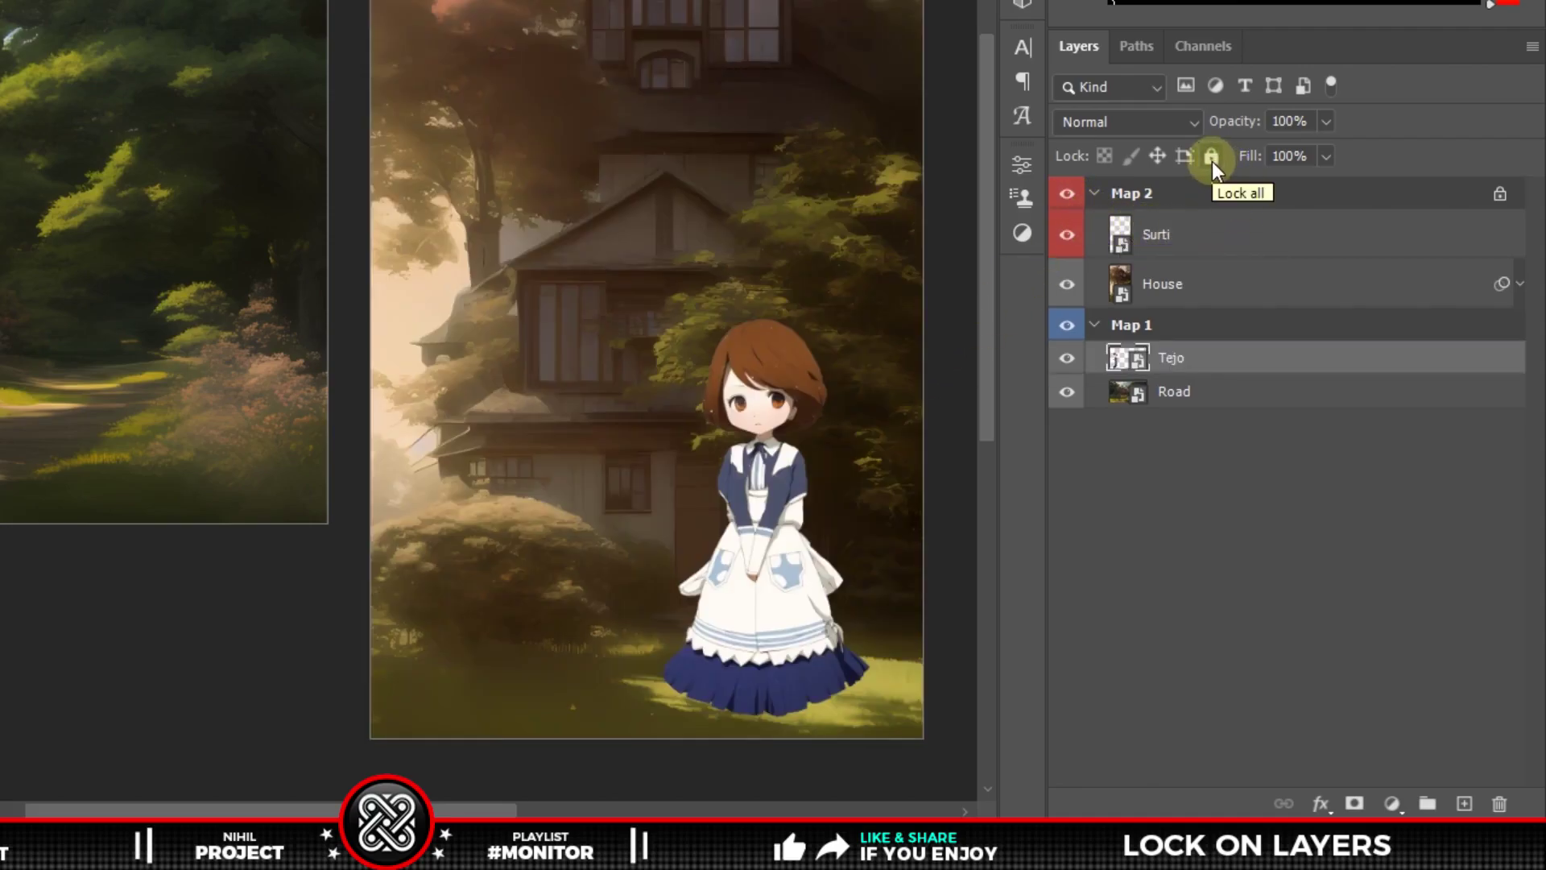
Apply Lock all to the Tejo and Road layers and test dragging on the canvas.
click(1211, 157)
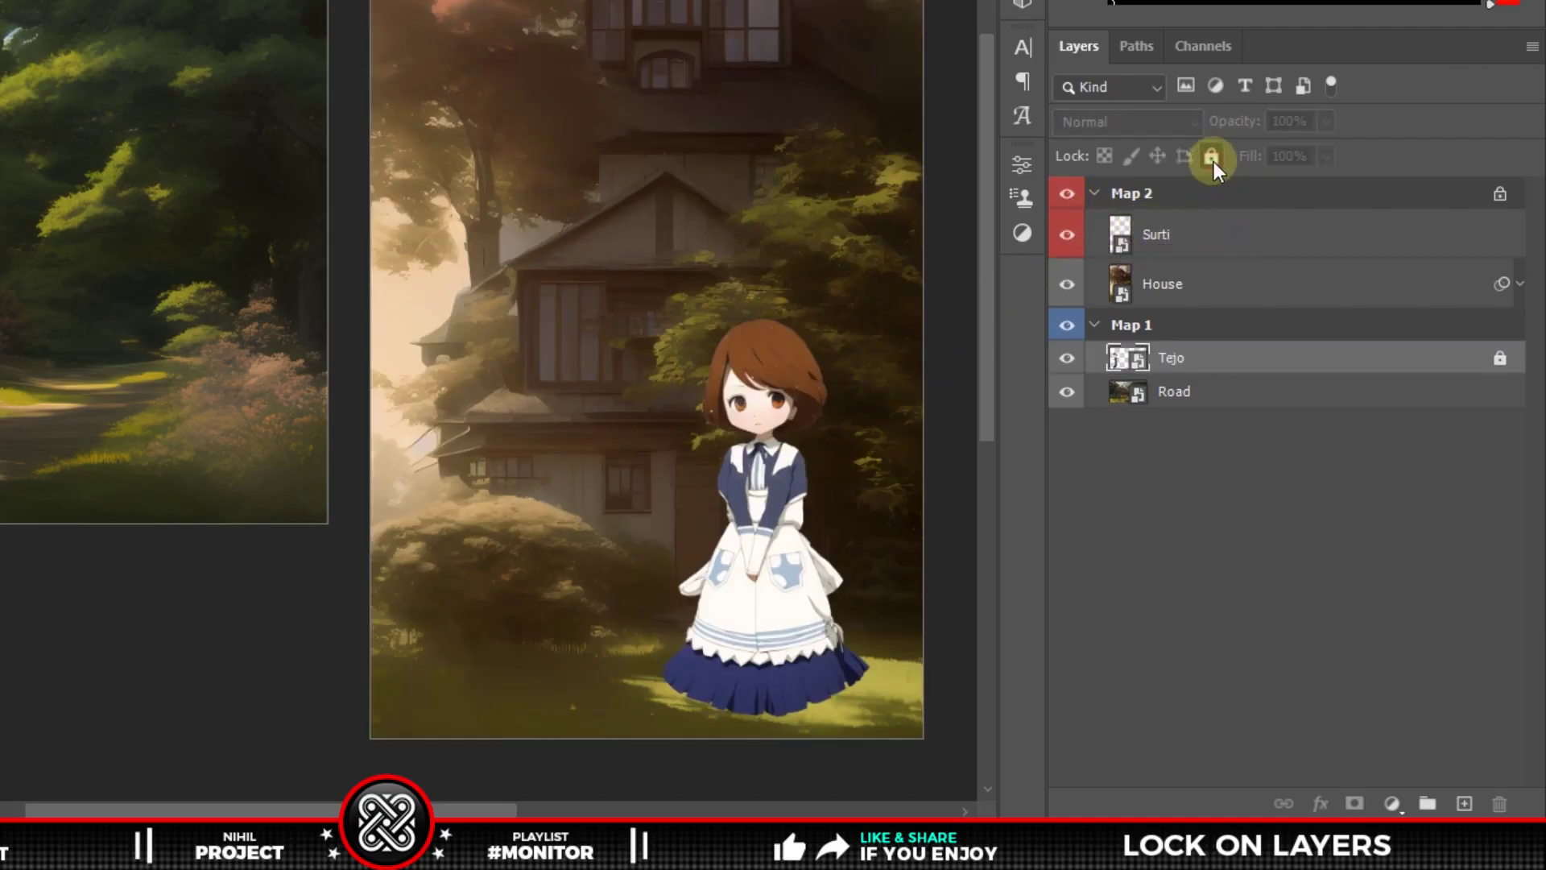
click(1192, 393)
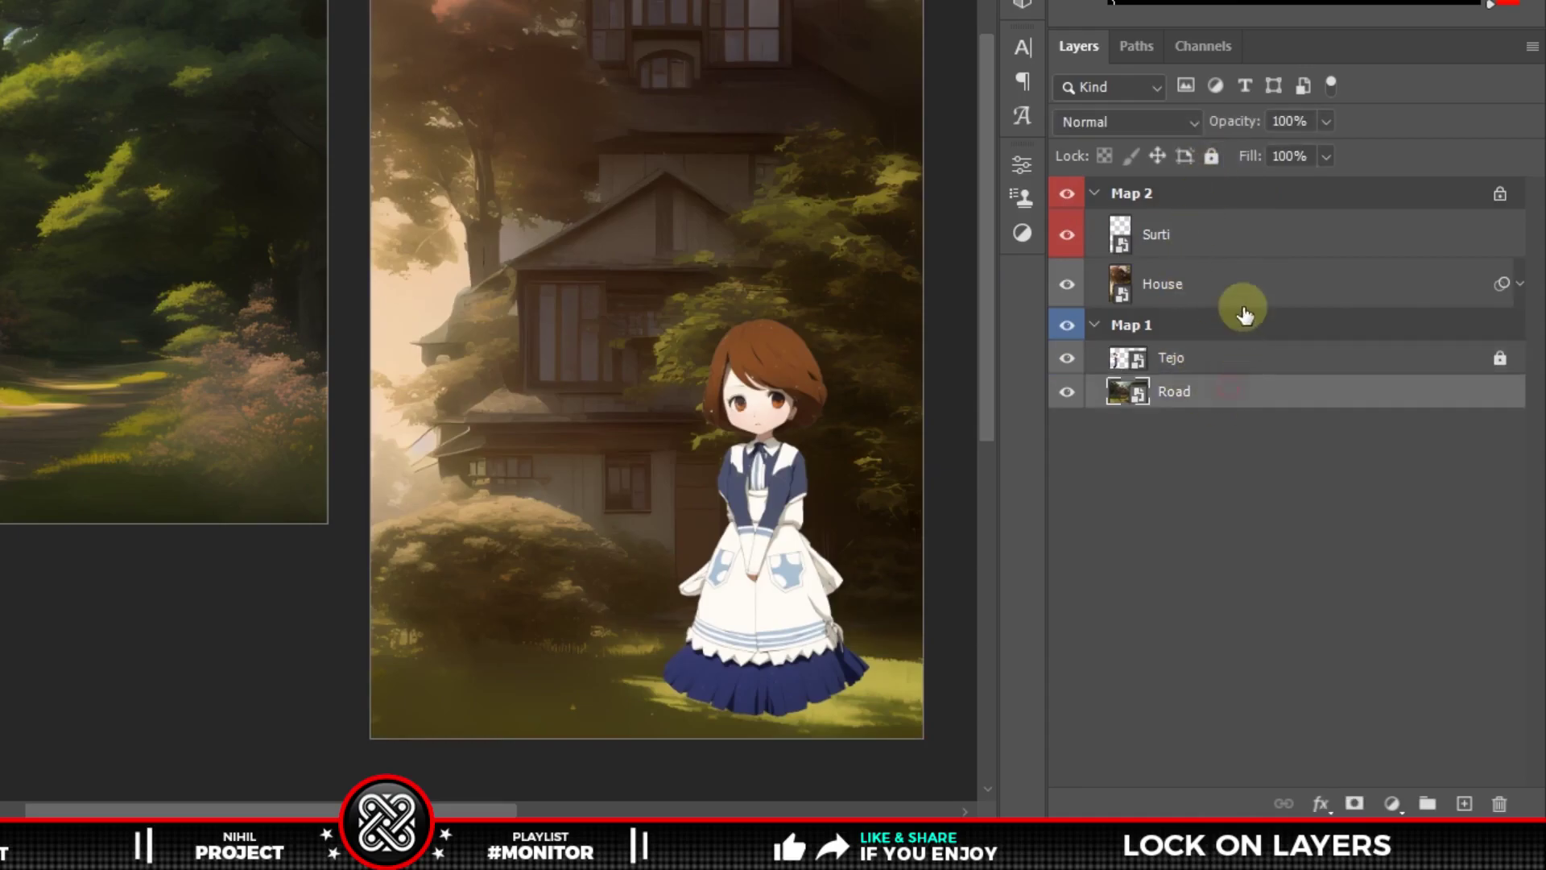
click(1215, 158)
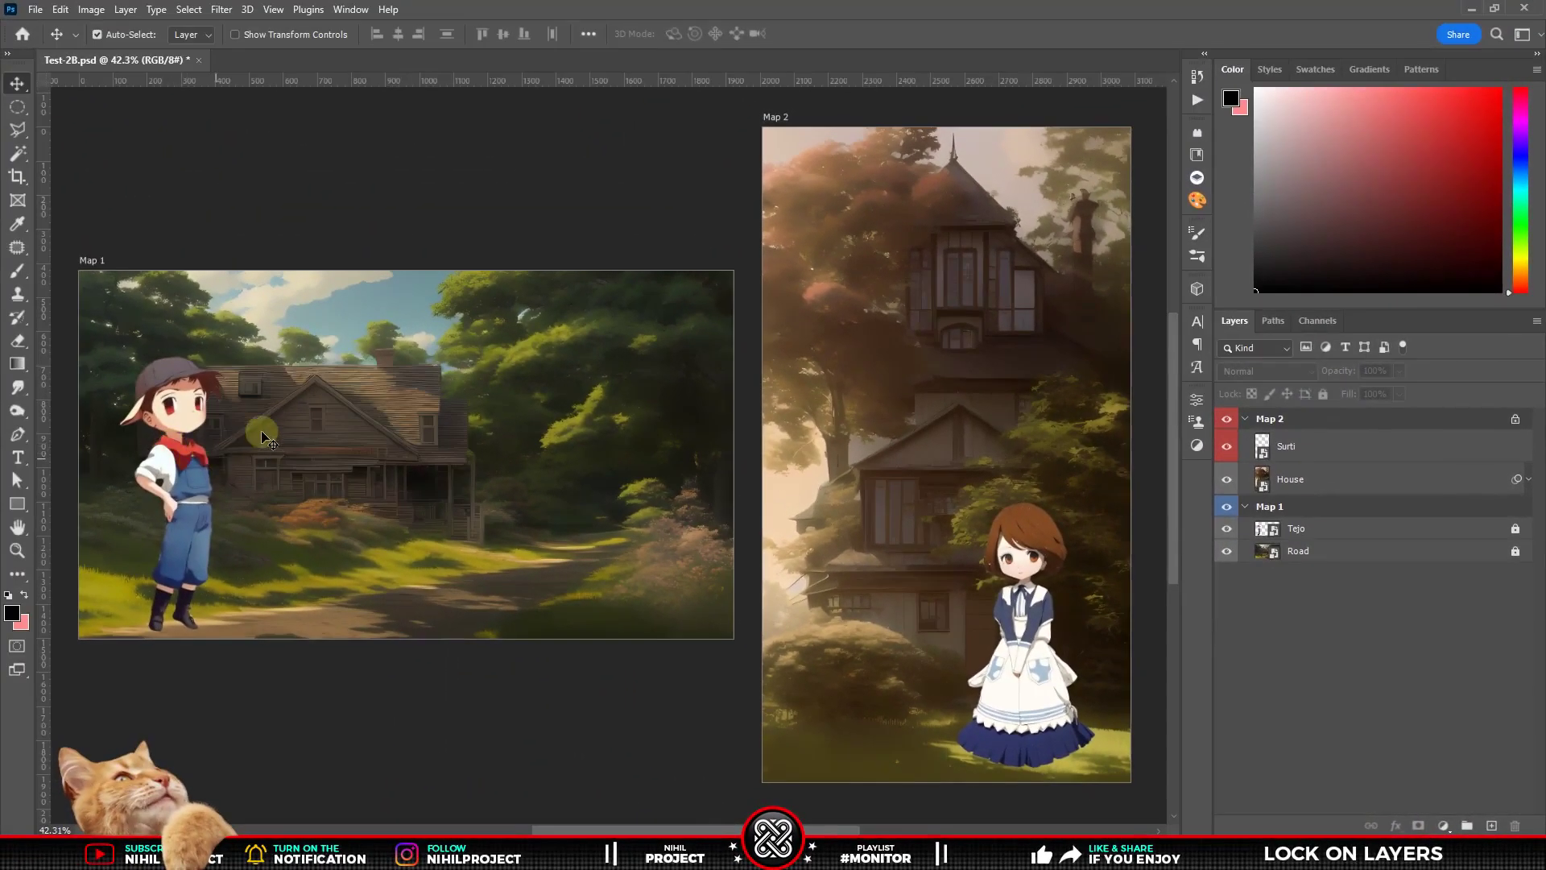
click(138, 522)
drag(141, 523, 231, 452)
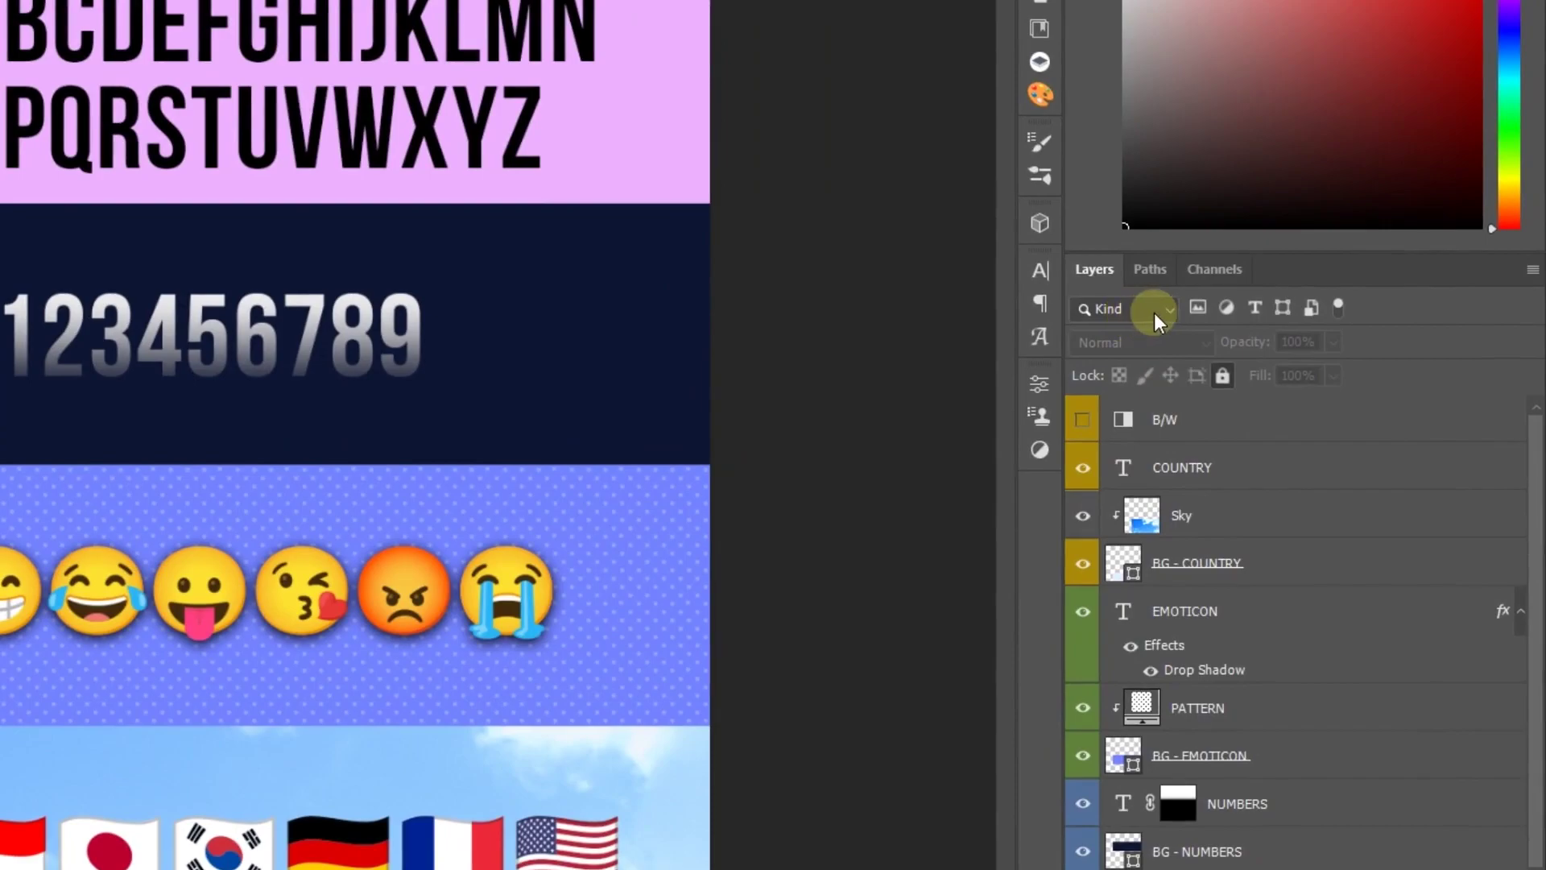
Open and close the Layers Kind filter list, then scroll through the Test-3 layer stack.
click(1154, 312)
click(1154, 312)
scroll(1232, 463, down, 3)
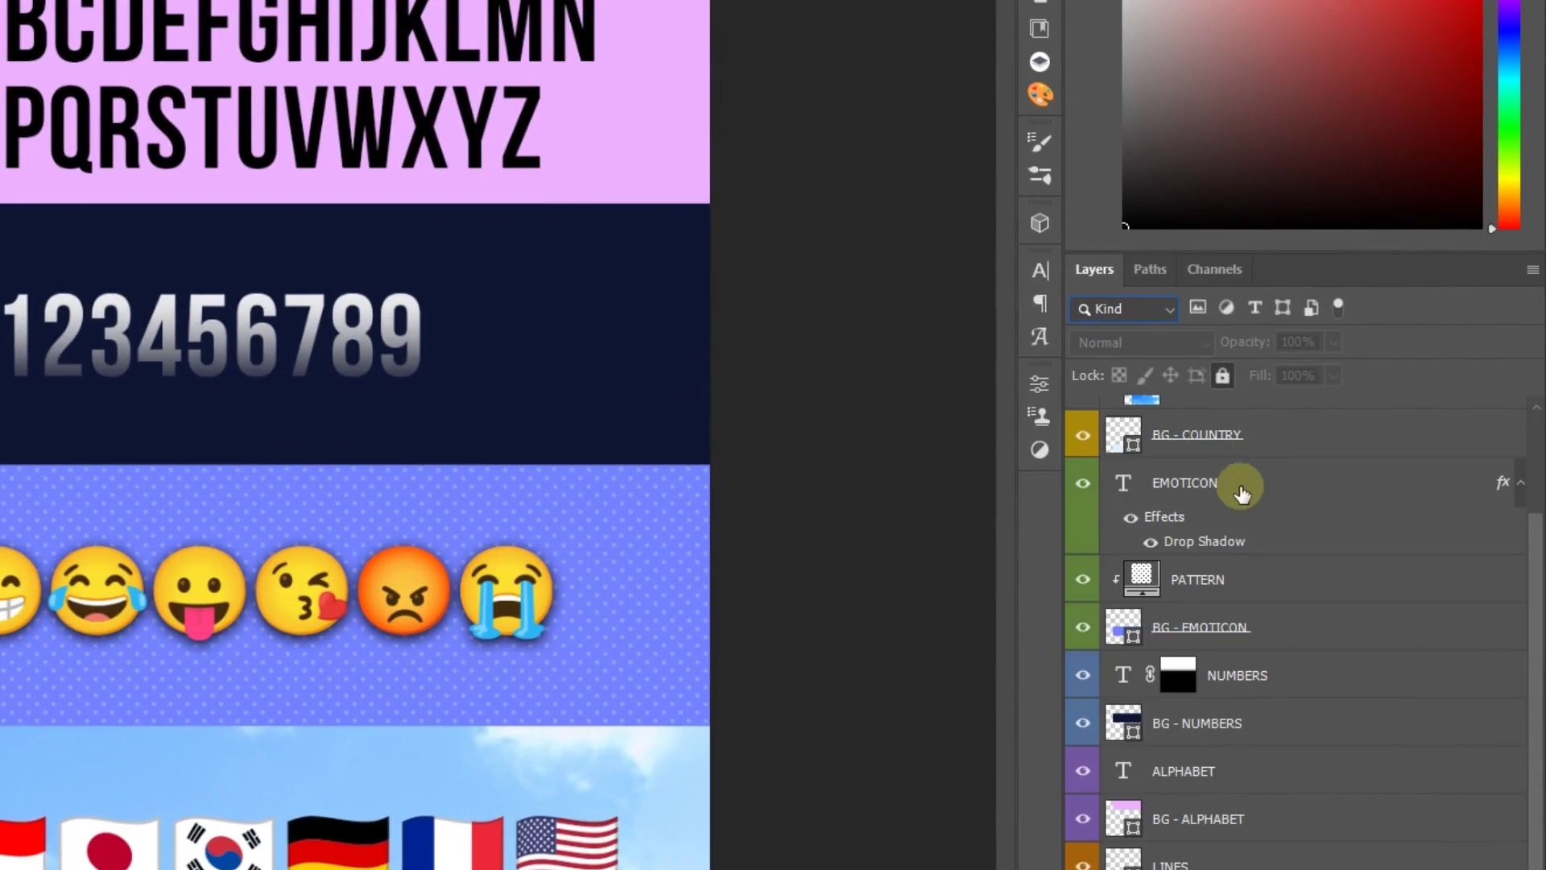
scroll(1290, 664, up, 3)
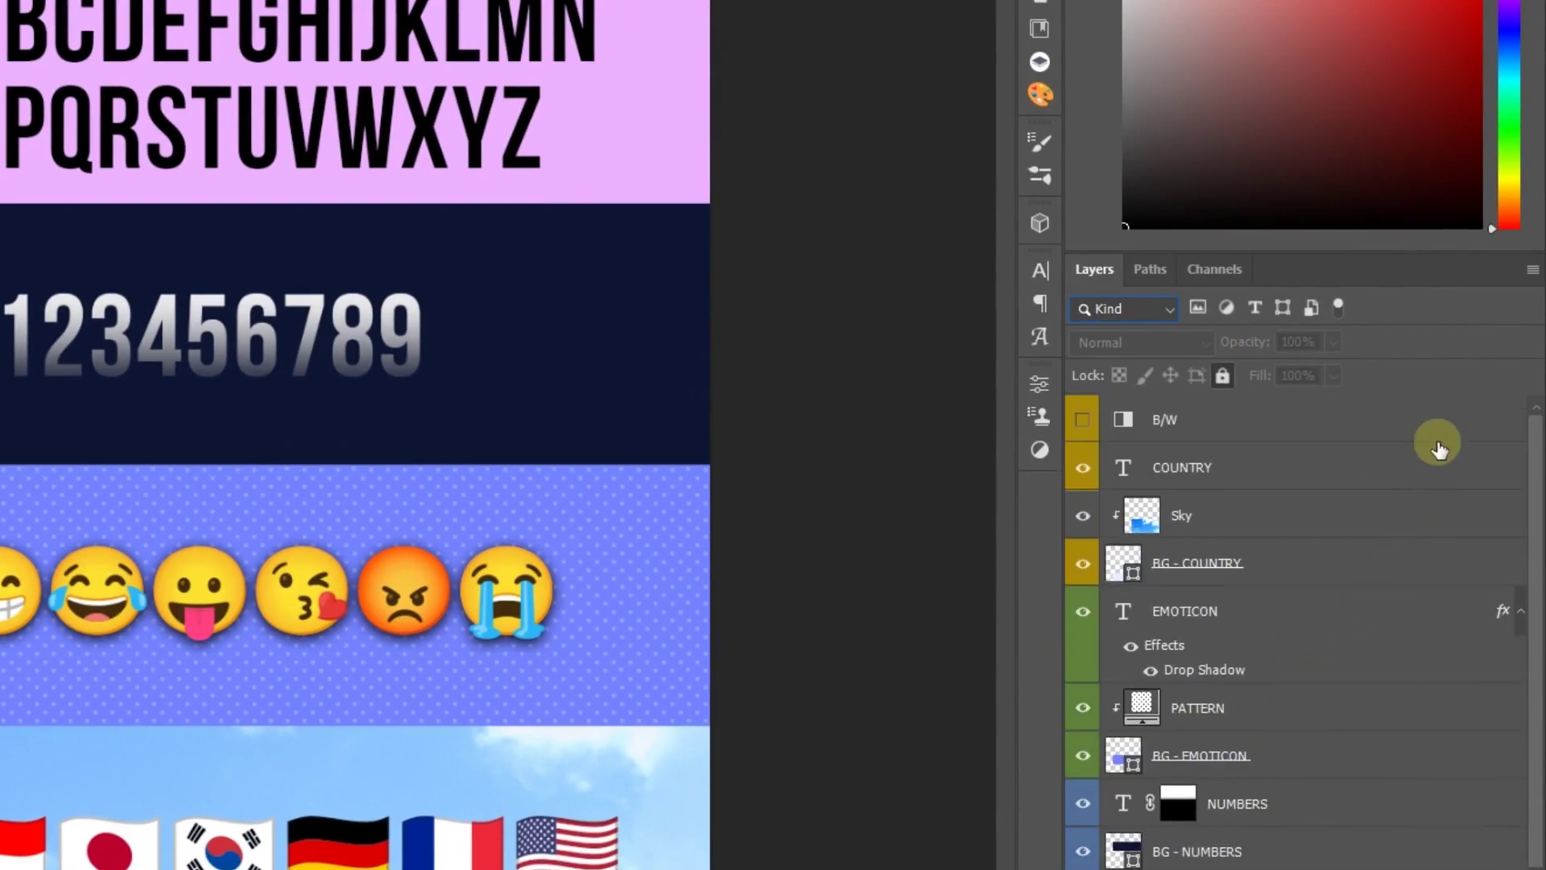
Filter to pixel layers showing Sky, then to adjustment layers, toggling B/W on and off.
click(1205, 314)
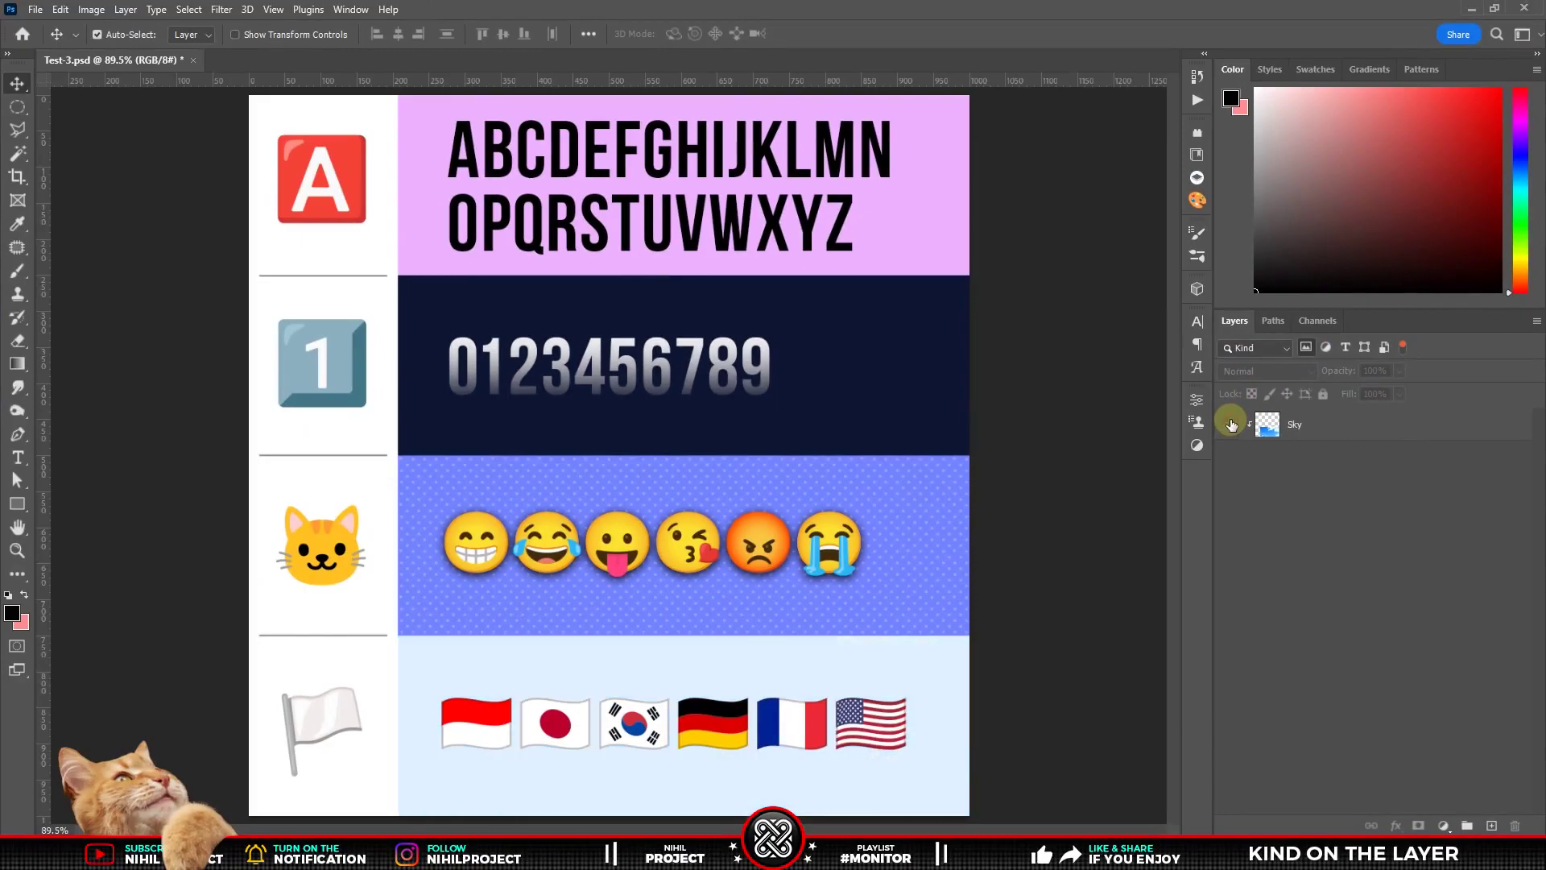
click(1231, 425)
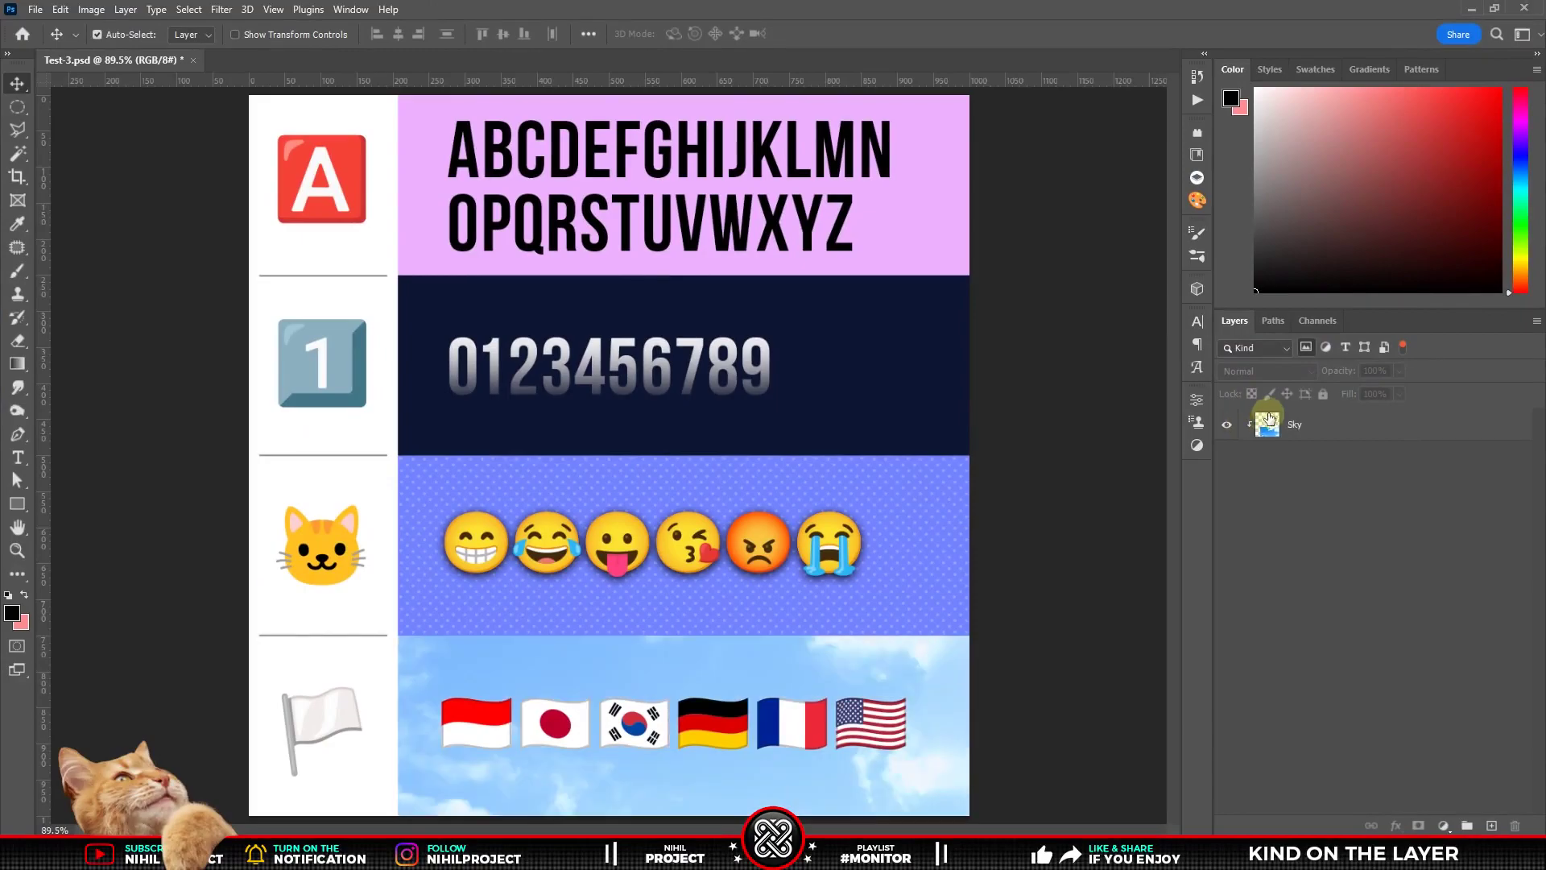
click(1308, 346)
click(1326, 347)
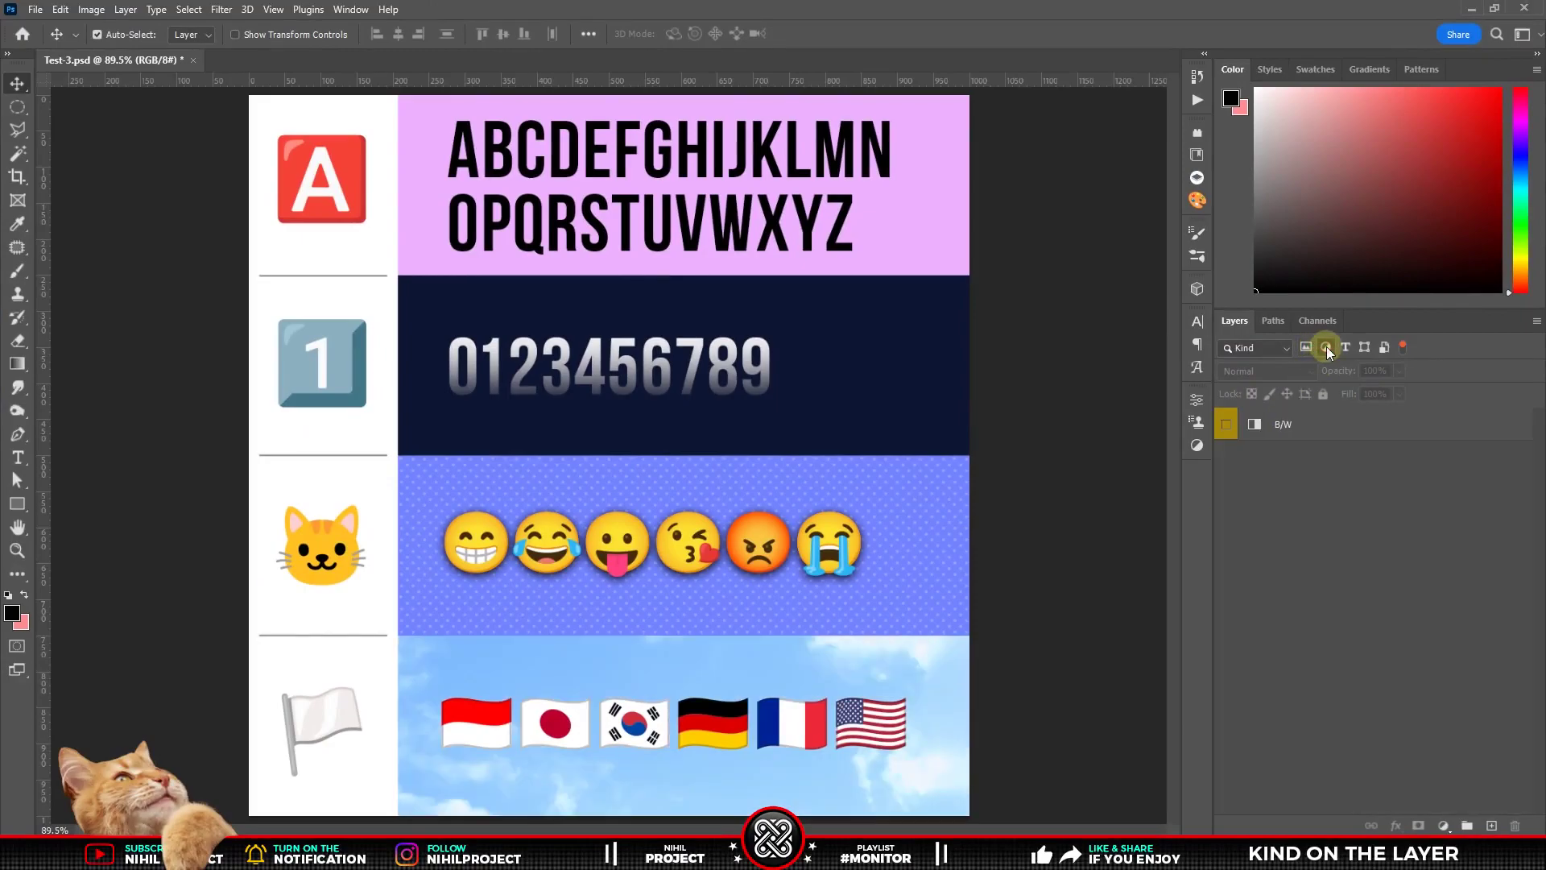
click(1227, 424)
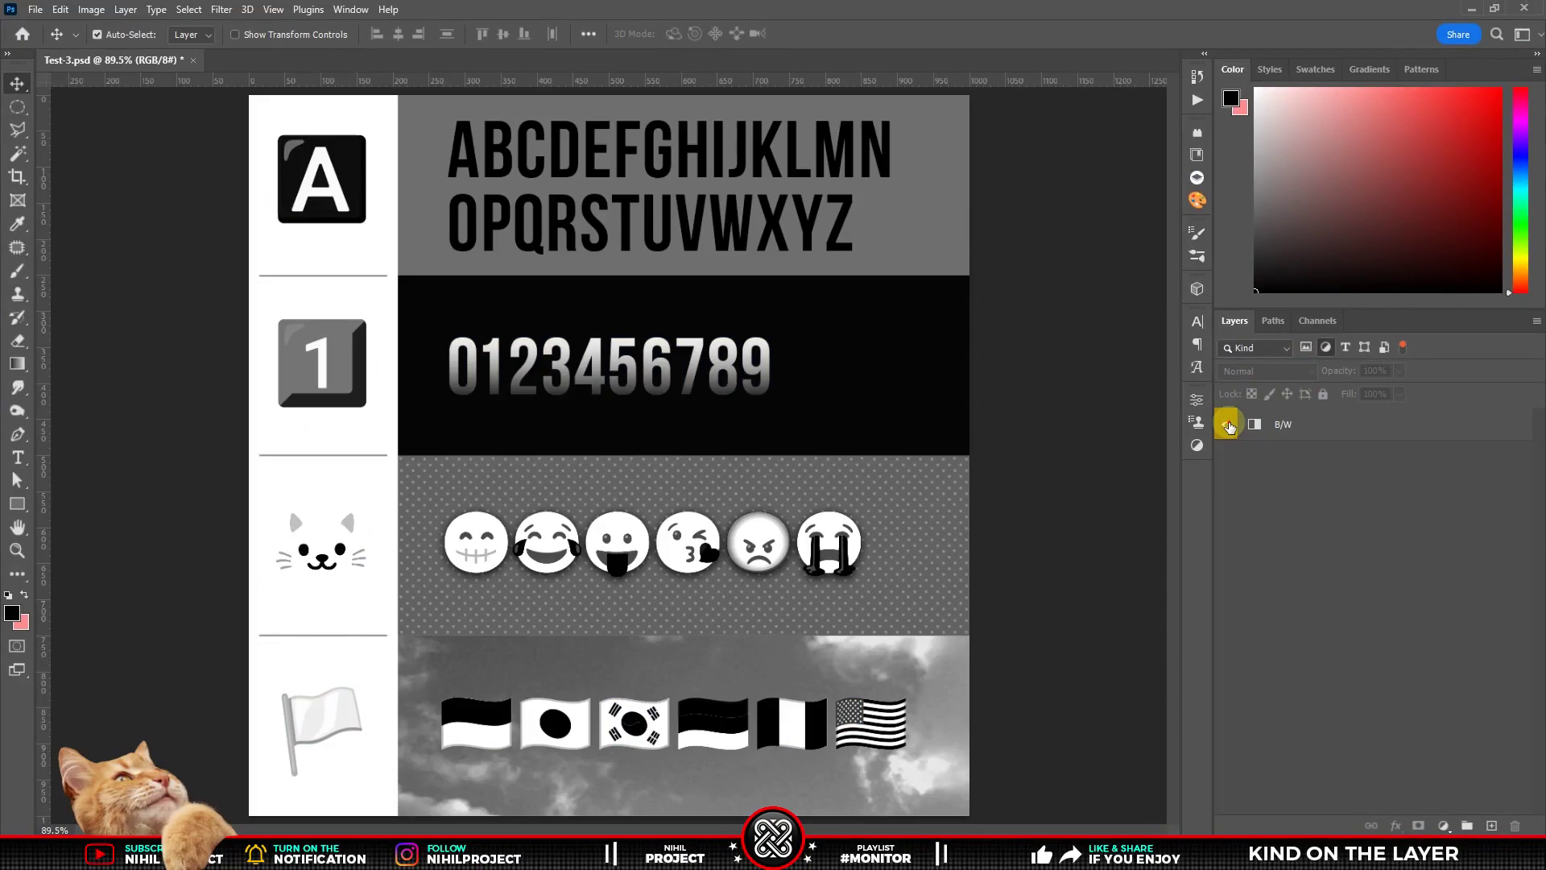
click(1228, 425)
click(1327, 347)
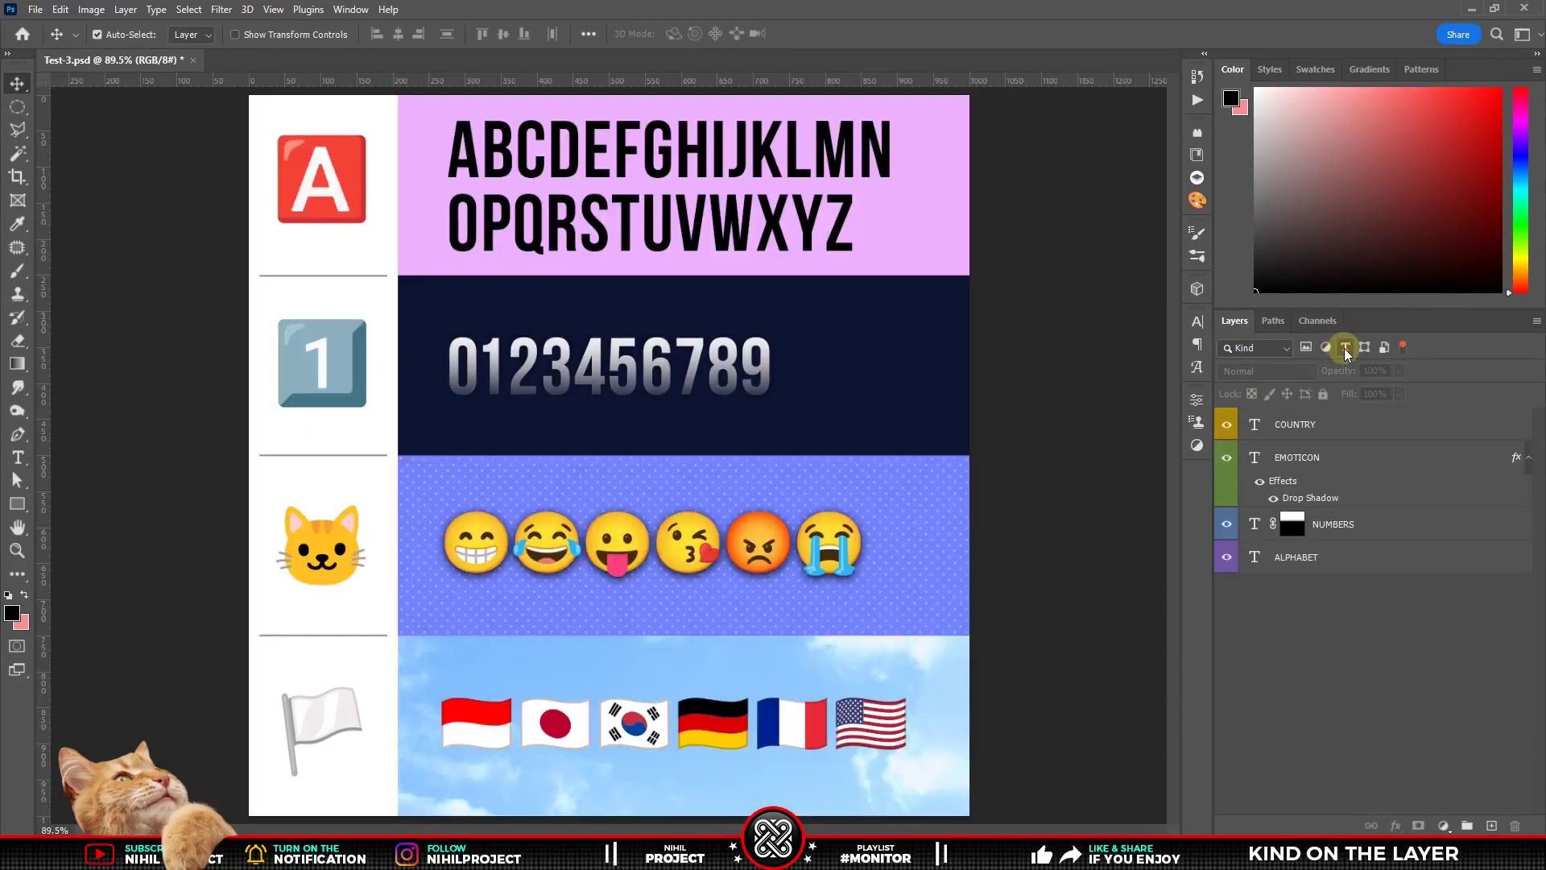
Filter to text layers and toggle each one's visibility, hiding ALPHABET.
click(1227, 424)
click(1226, 458)
click(1227, 457)
click(1227, 524)
click(1226, 557)
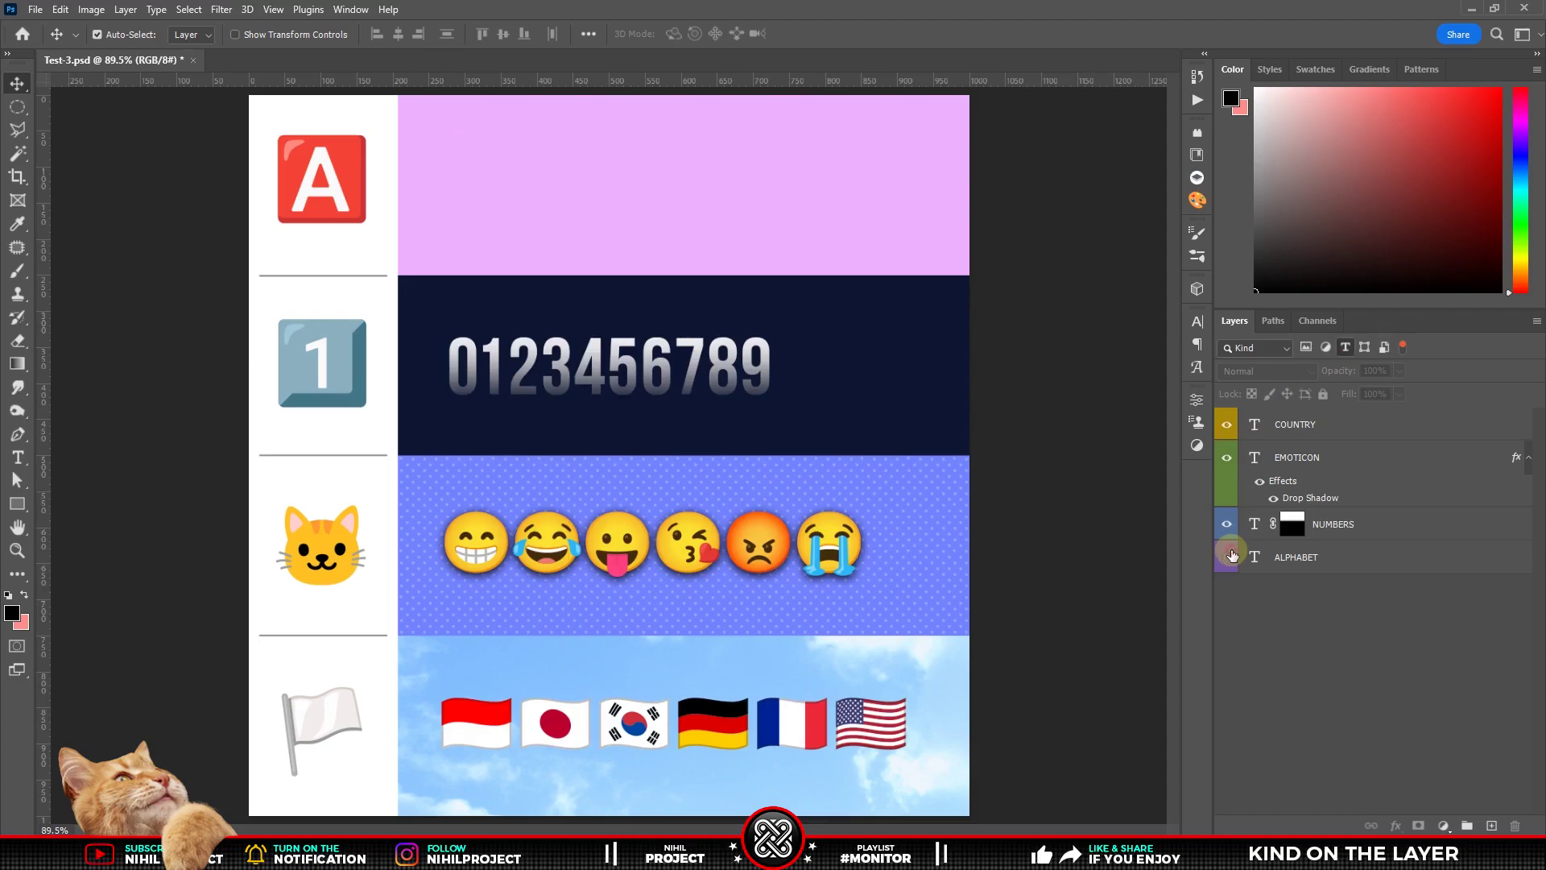
Filter to shape layers and briefly hide the BG backgrounds and LINES dividers.
click(1345, 347)
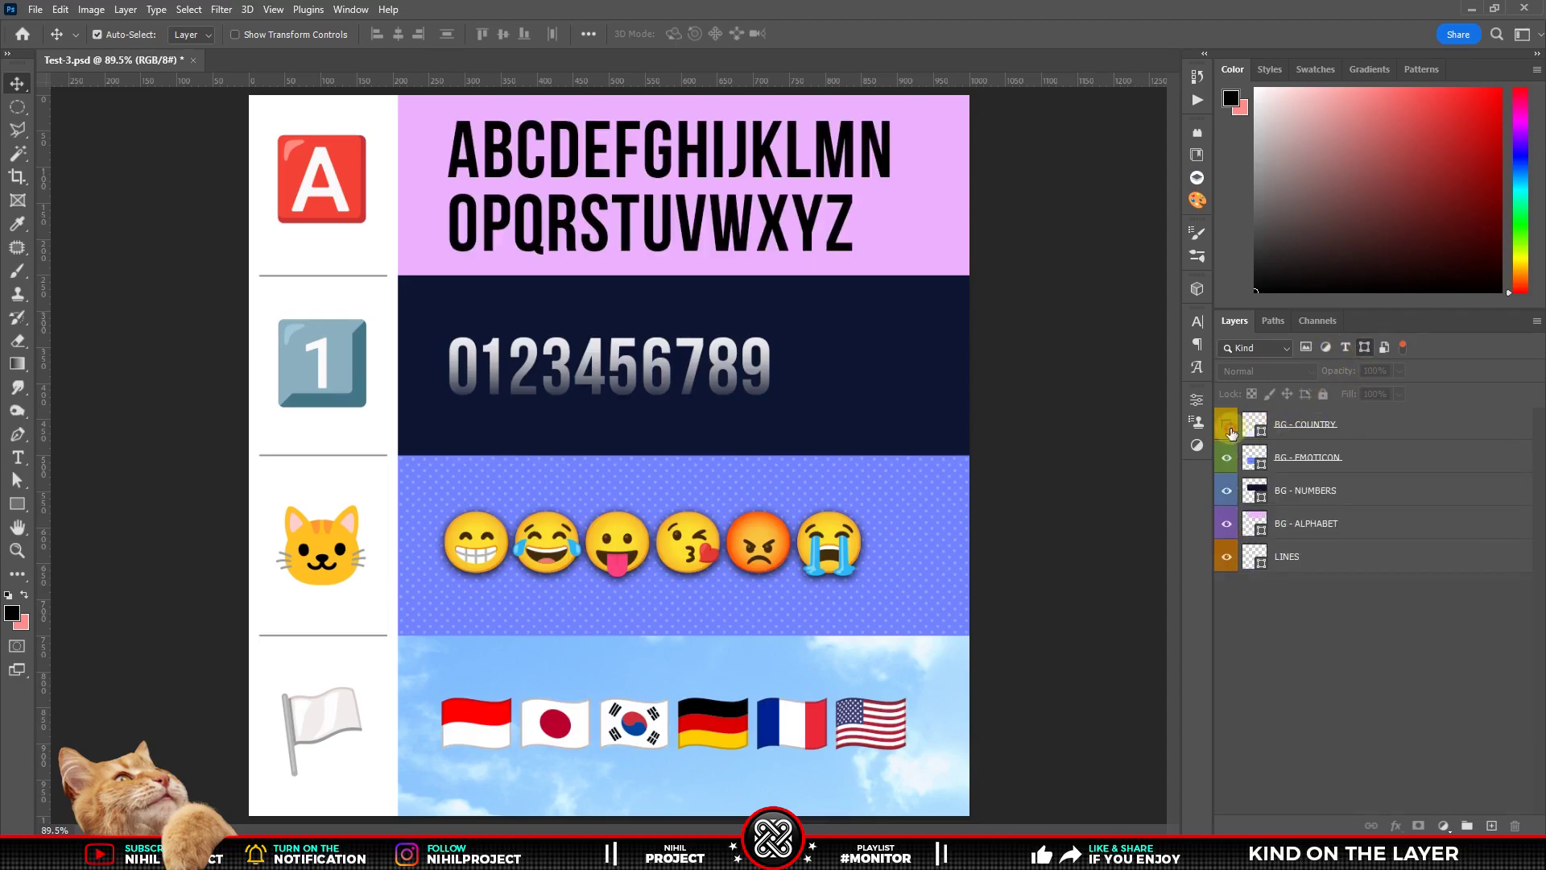
click(1226, 425)
click(1227, 424)
click(1228, 457)
click(1226, 491)
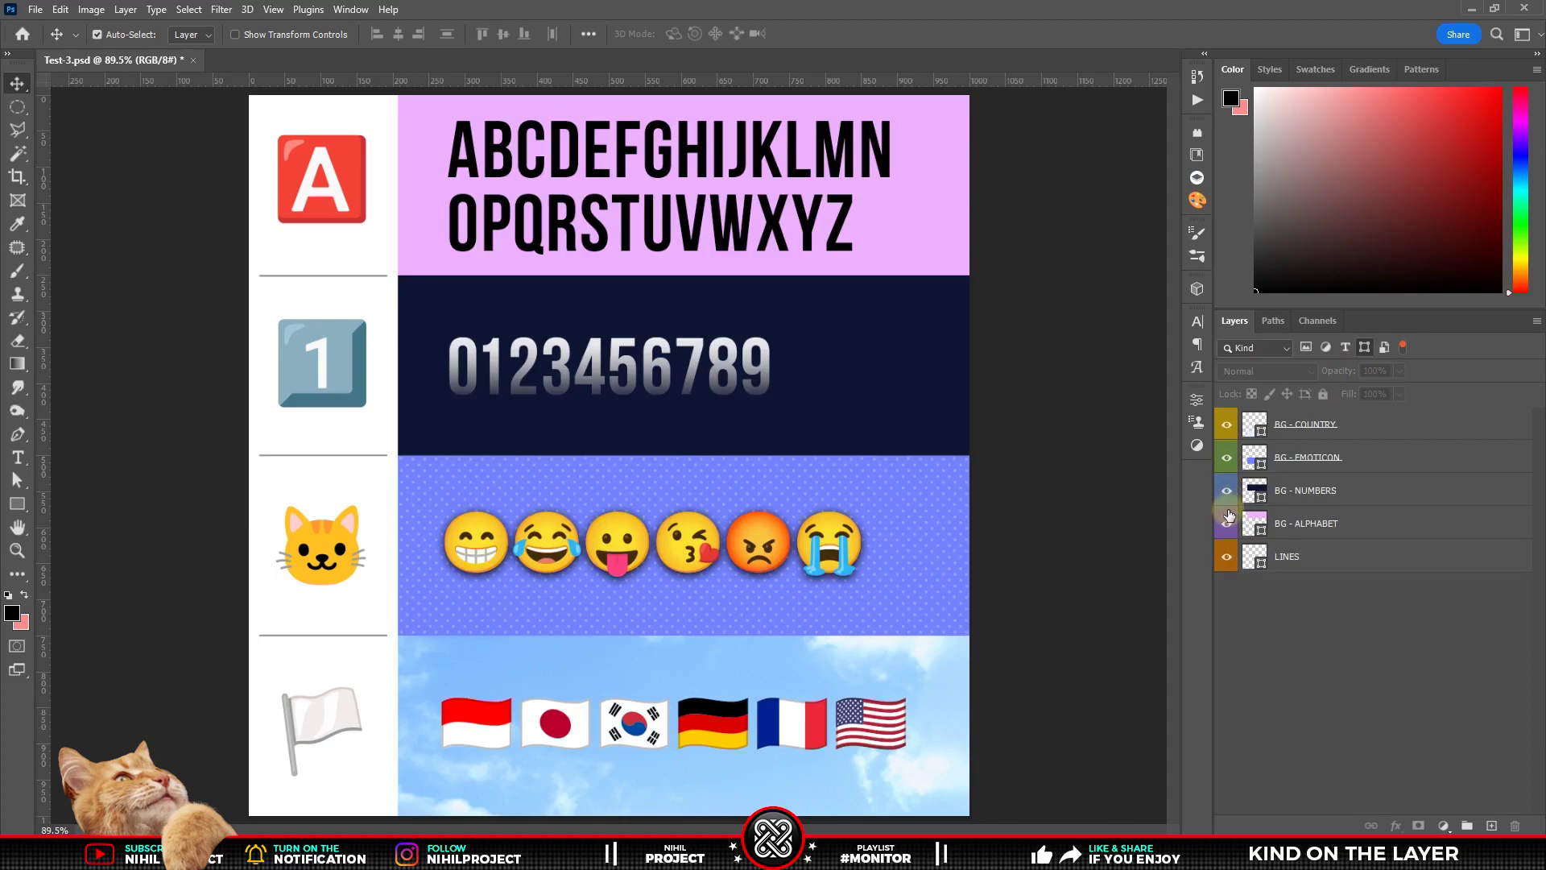
click(1227, 525)
click(1227, 557)
click(1227, 557)
Filter to smart objects leaving ICON, then clear filtering to list every layer.
click(1365, 347)
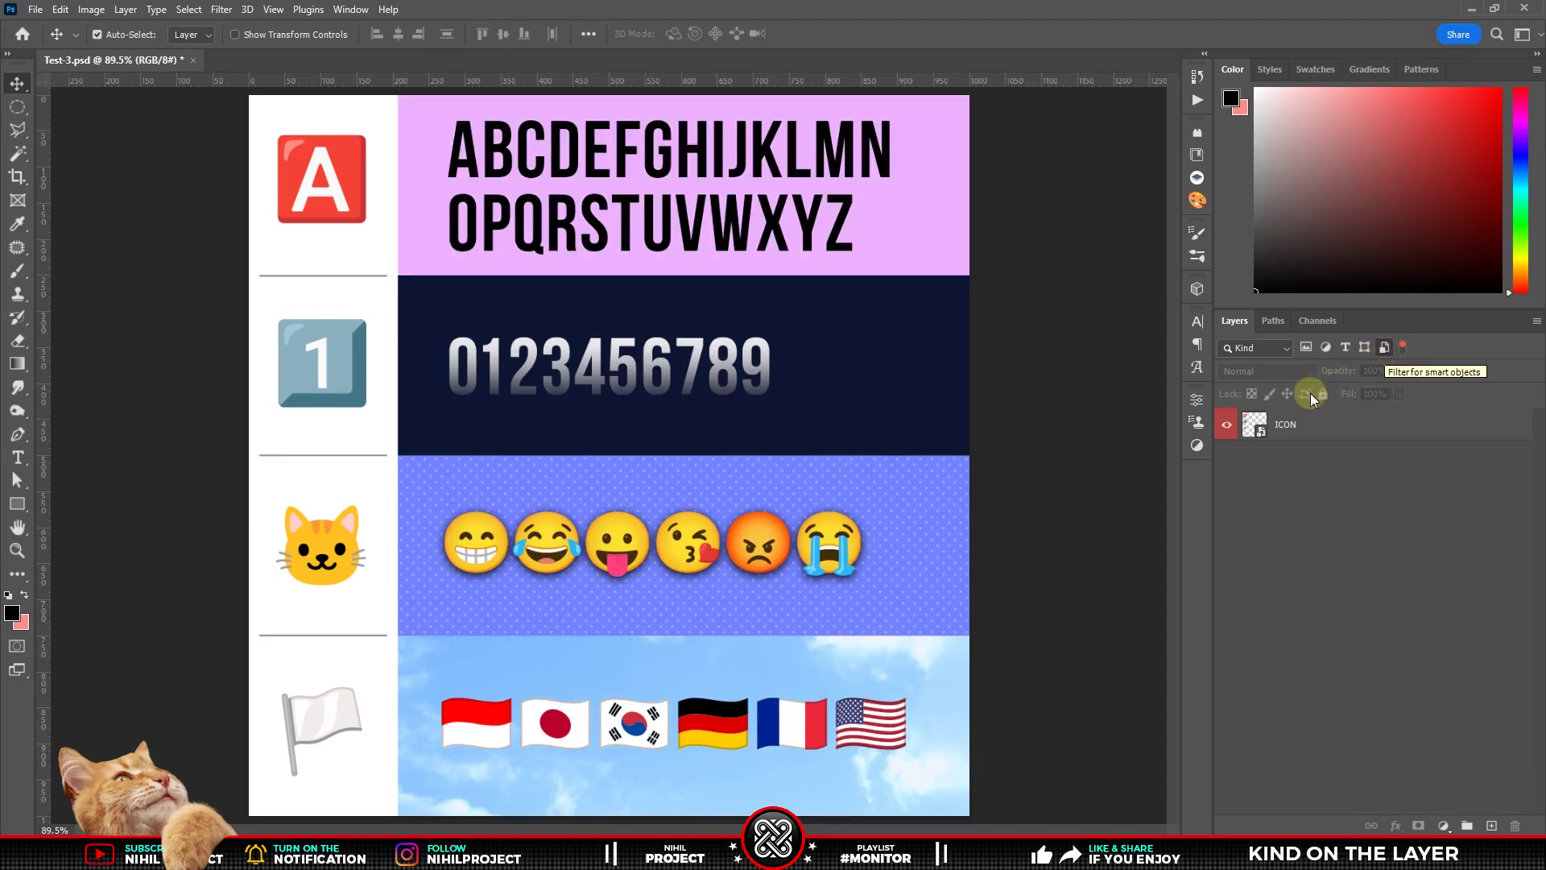
click(1384, 350)
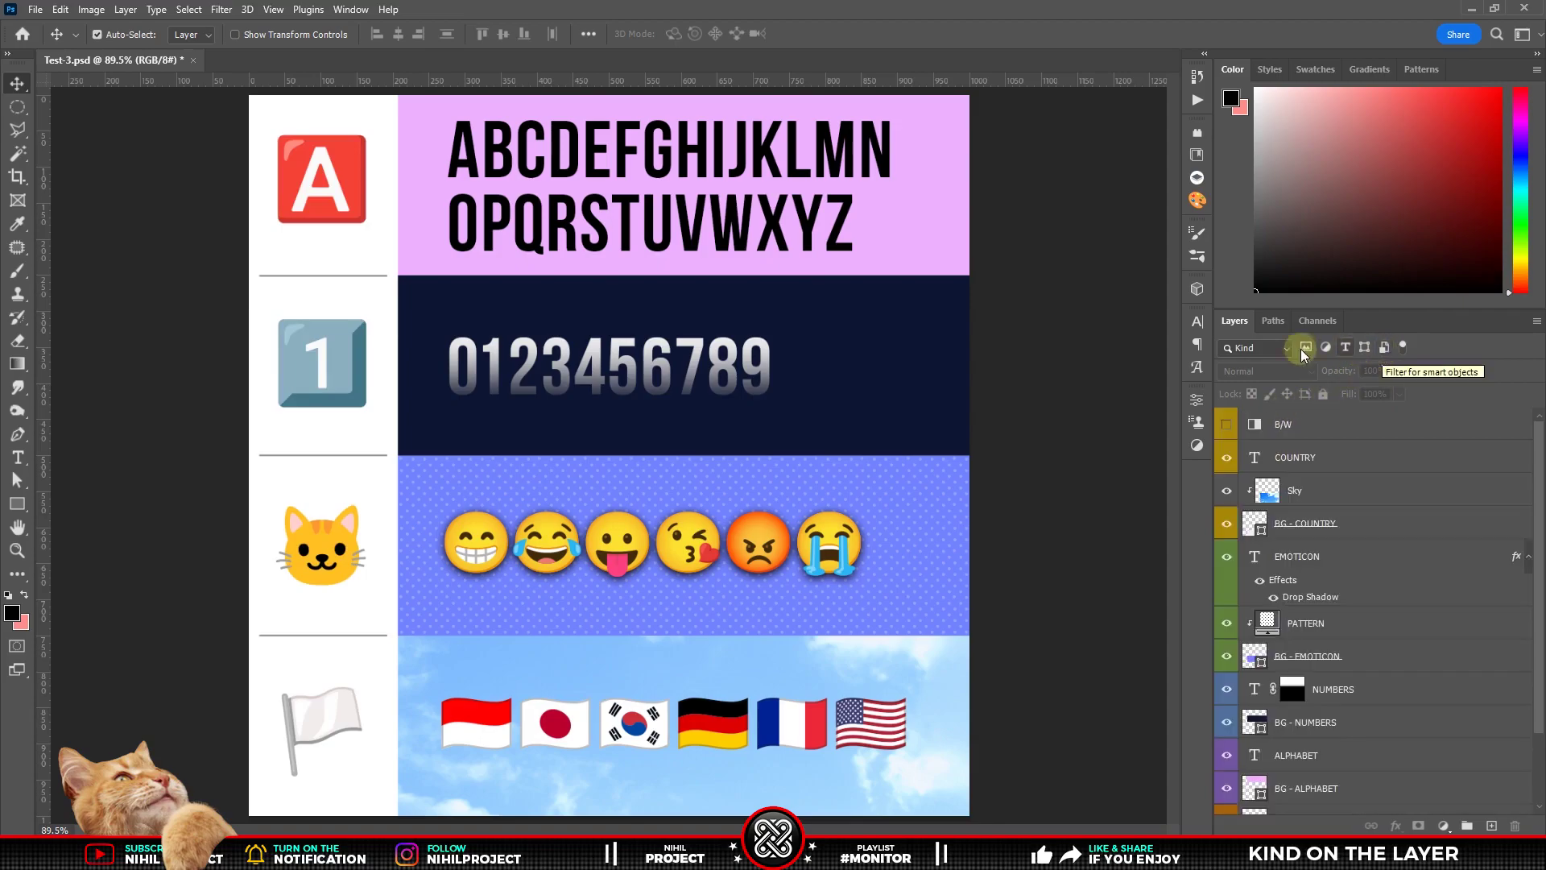
click(1273, 348)
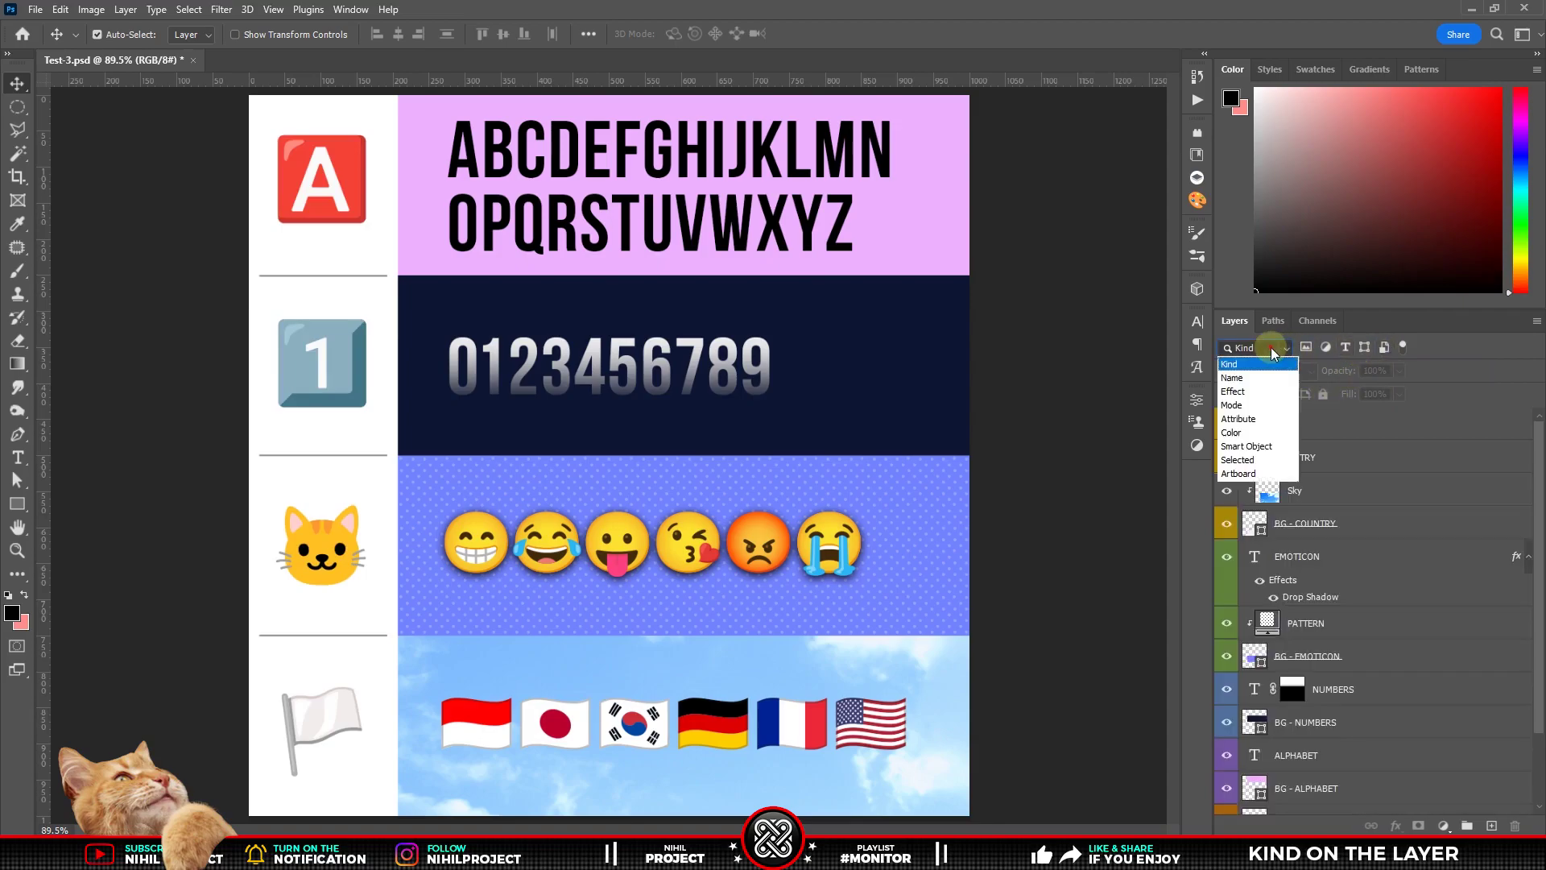
Filter layers by name 'BG', then hide and reshow all the BG layers.
click(1232, 377)
text(B)
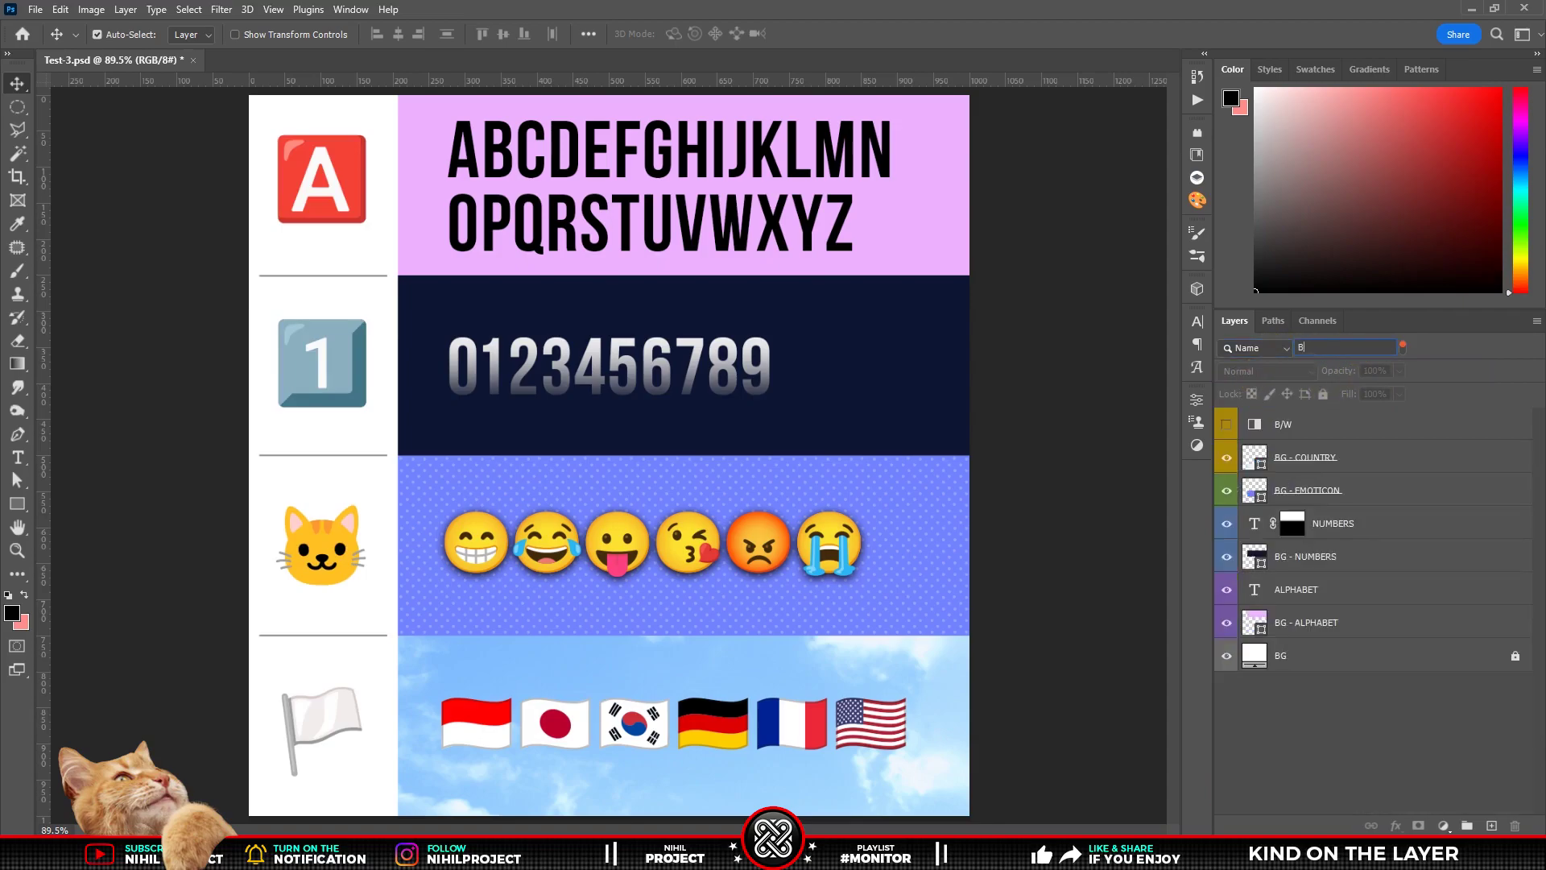
text(G)
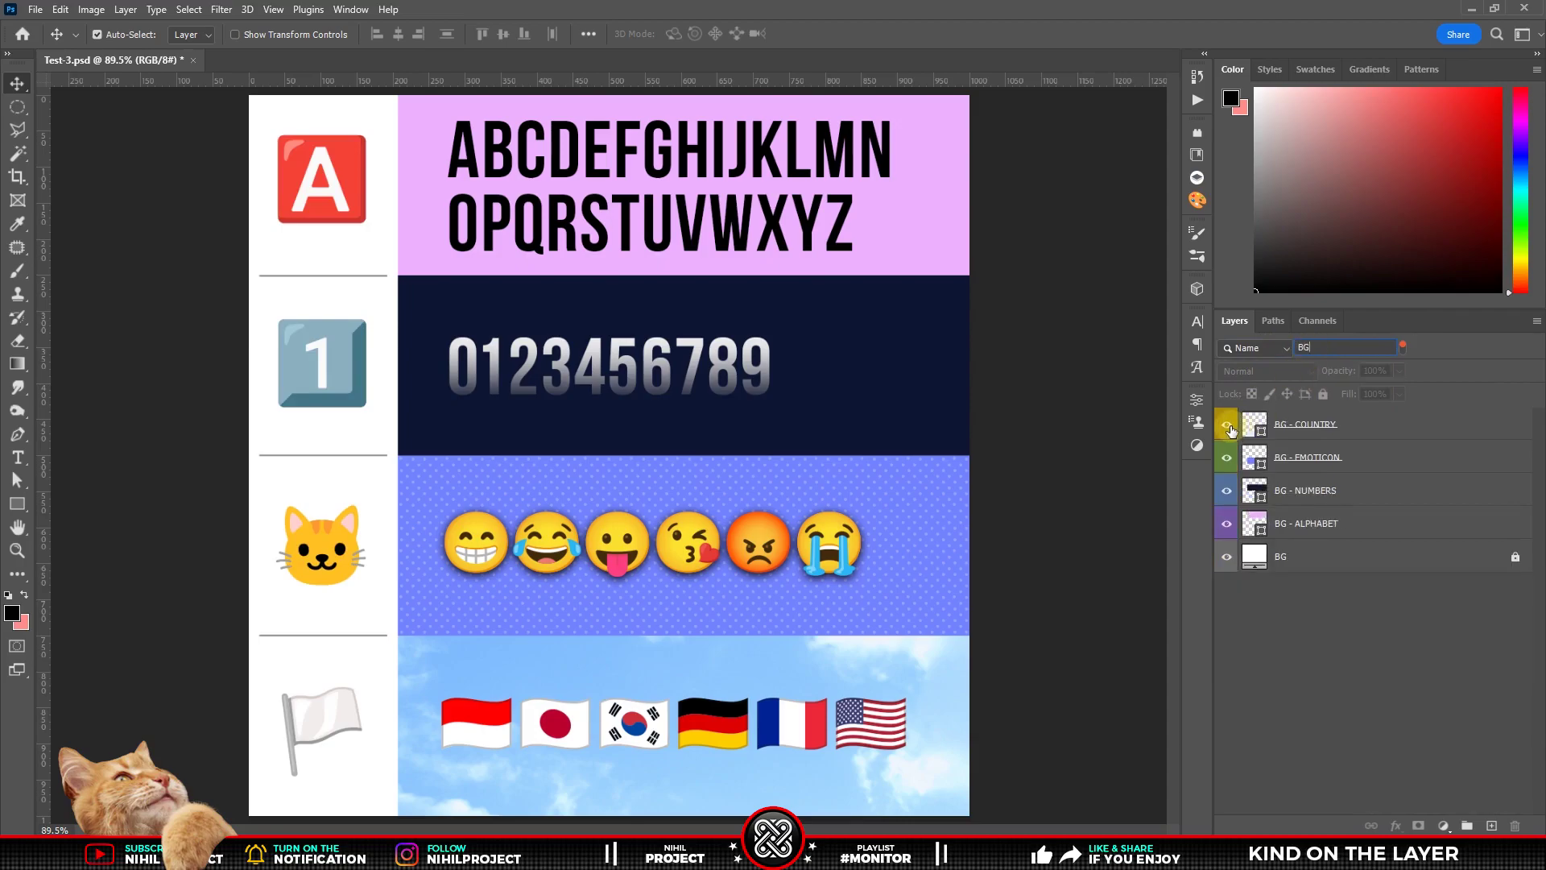
drag(1230, 430, 1230, 442)
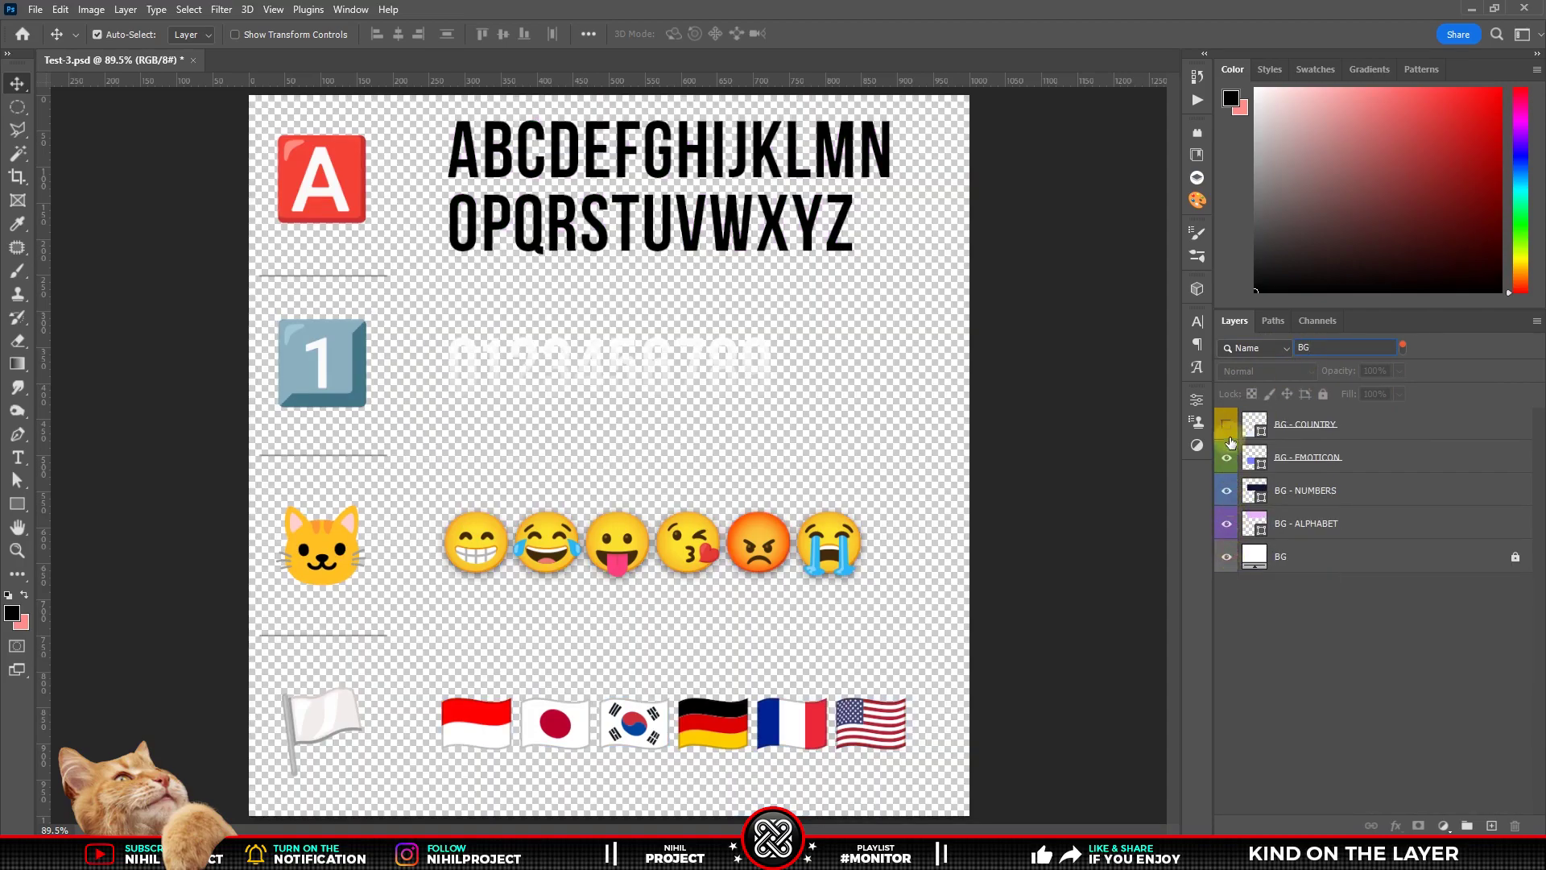
click(1227, 424)
Switch the filter to Effect, narrow to EMOTICON's drop shadow, and toggle its effects.
click(1278, 348)
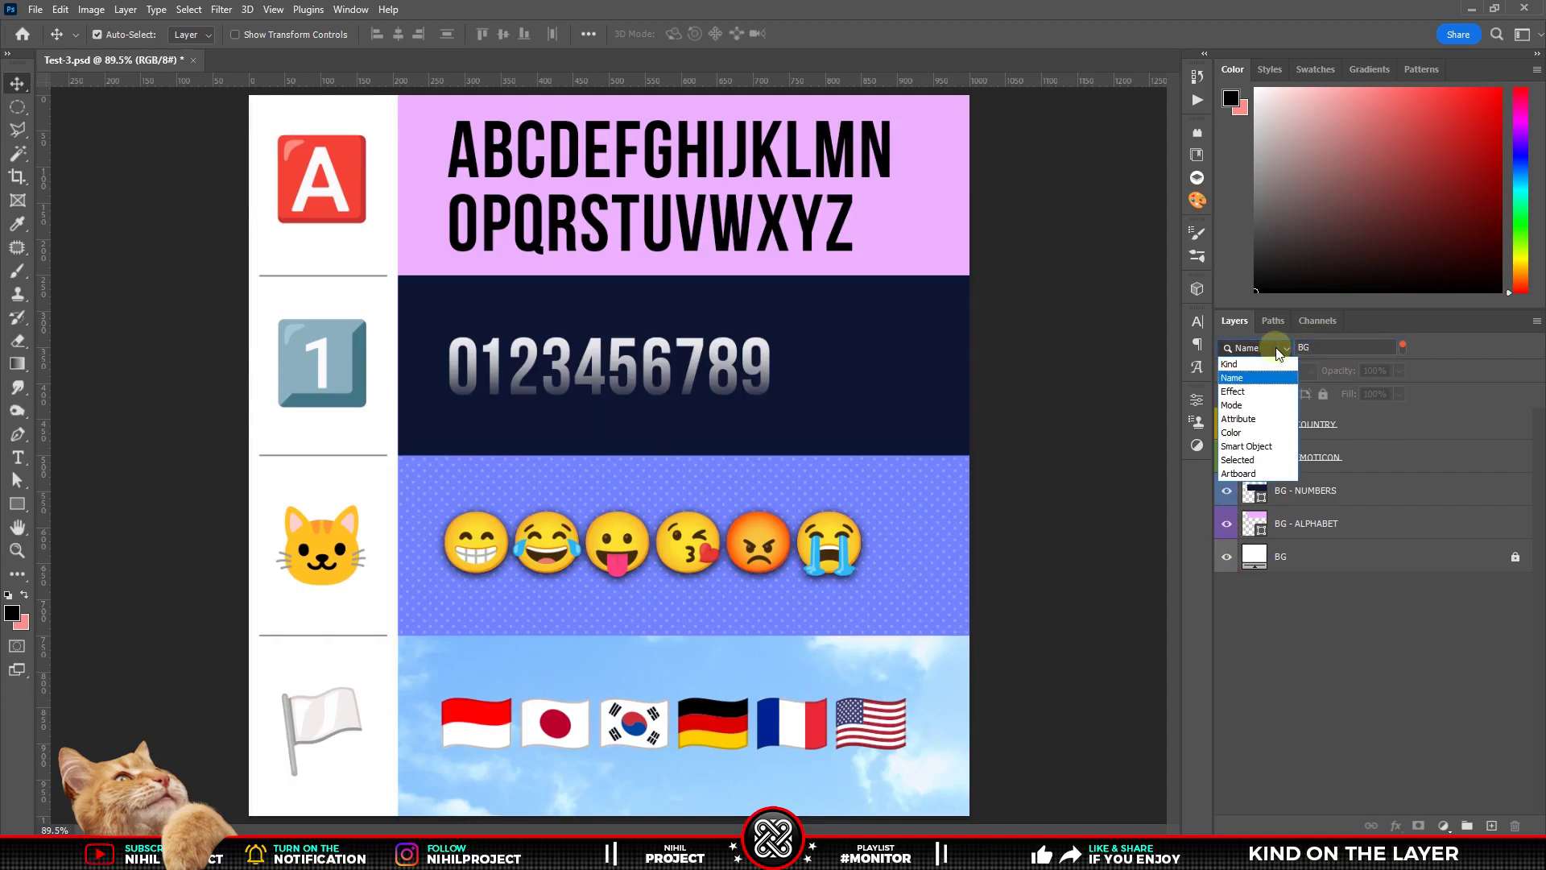
click(1268, 390)
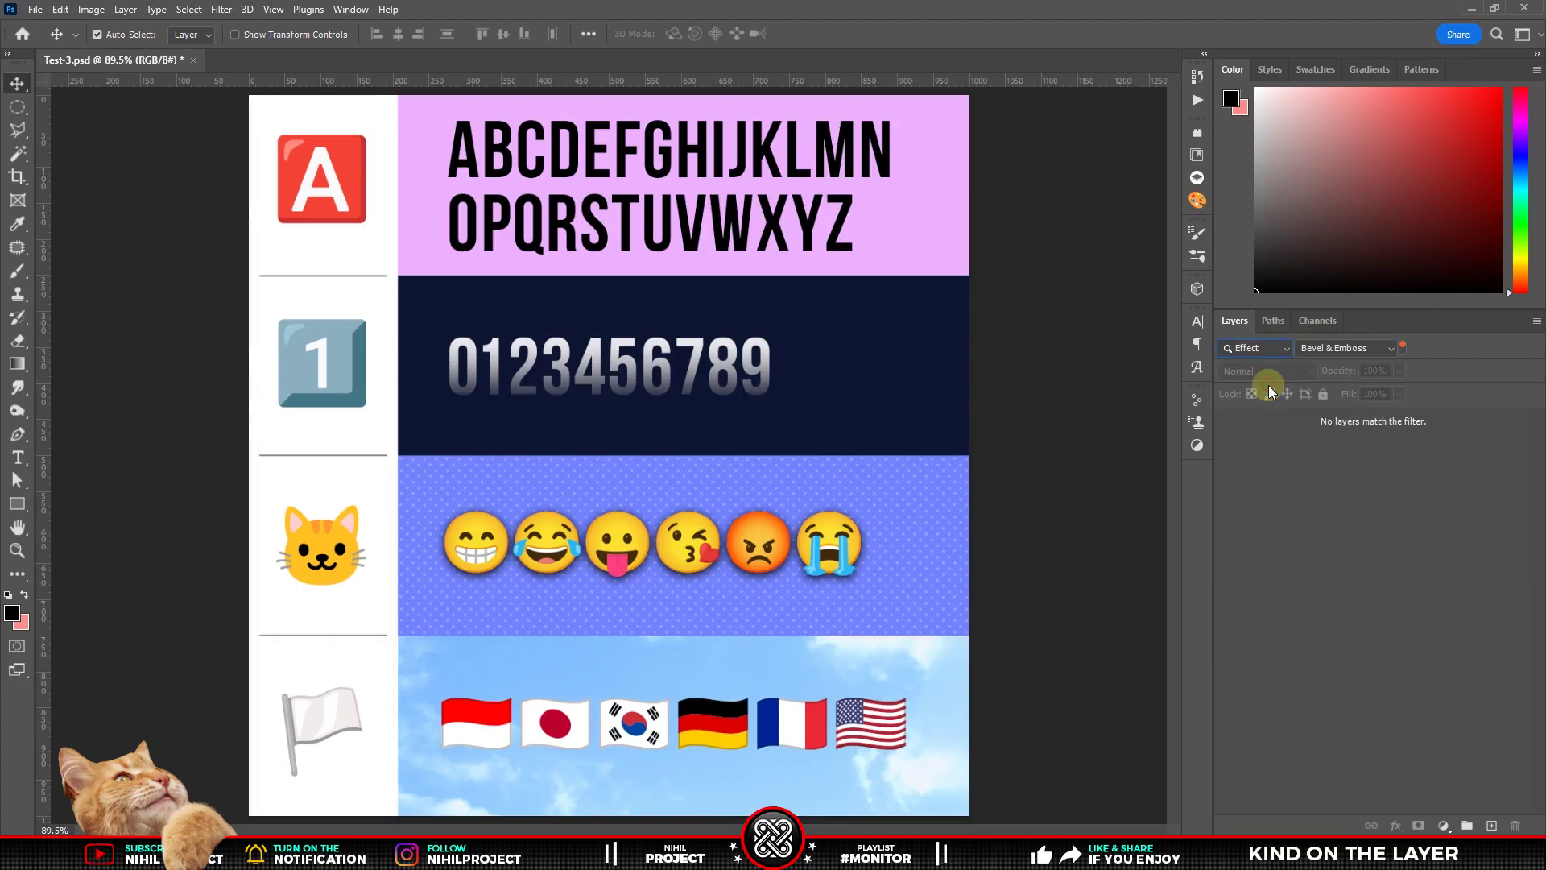
click(1341, 348)
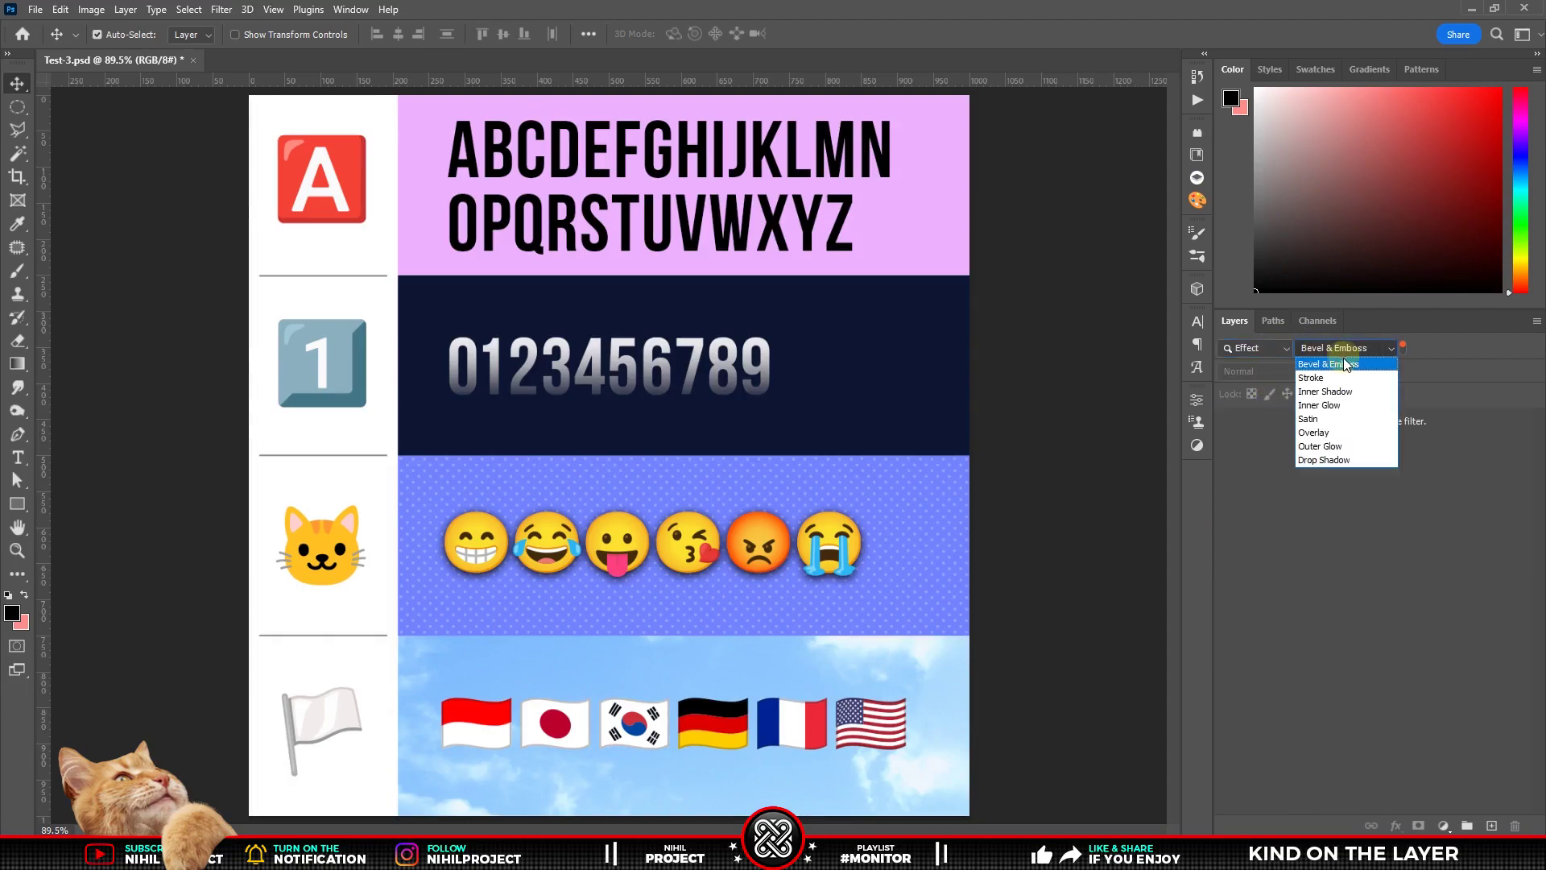
click(1343, 346)
click(1345, 377)
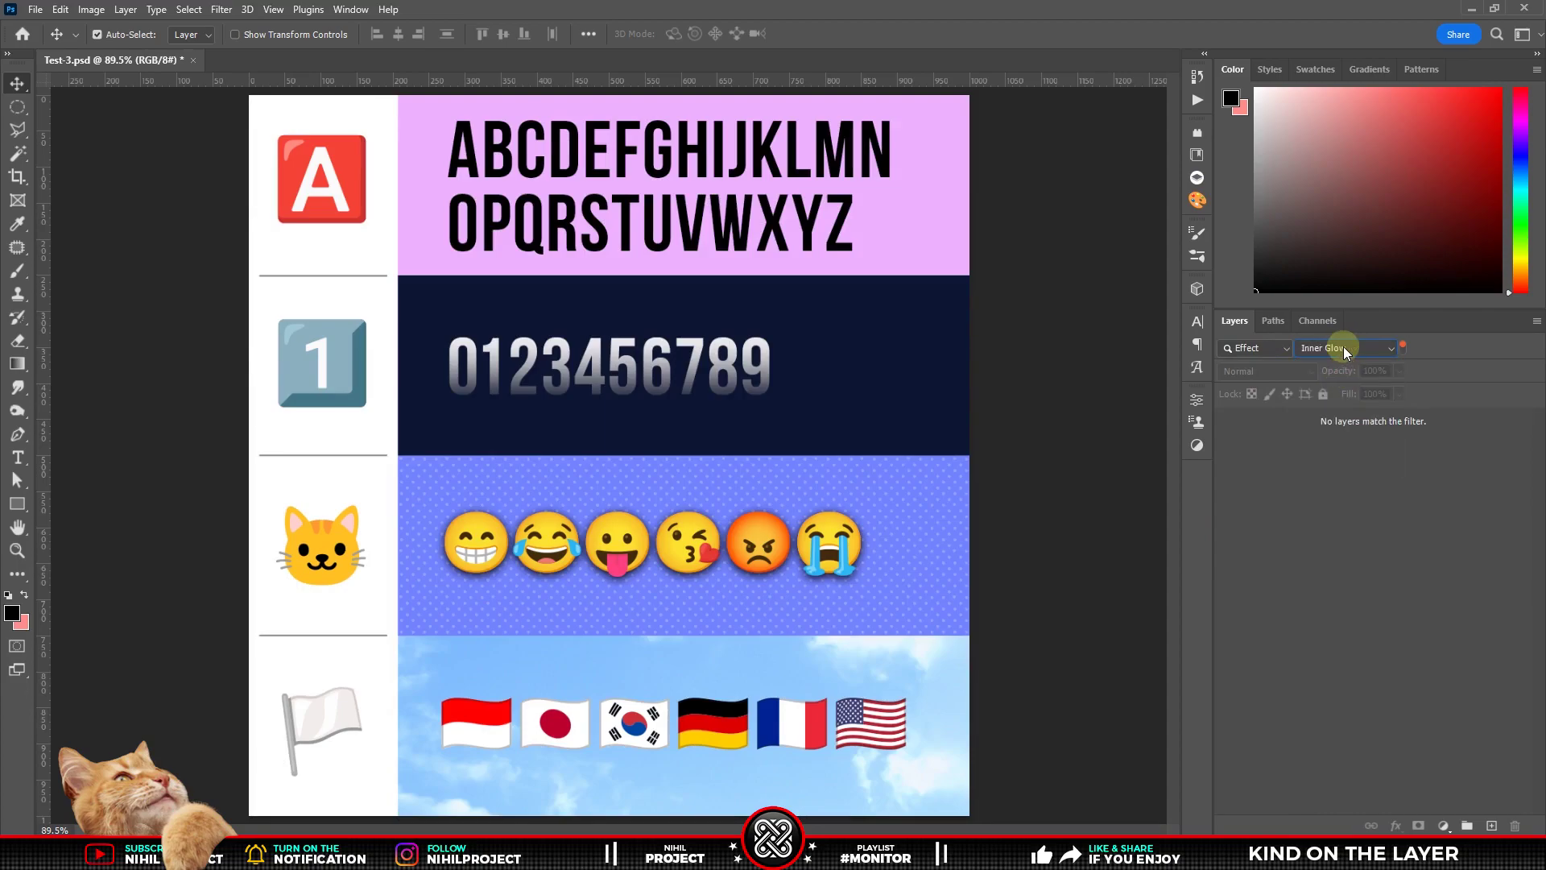
scroll(1344, 346, down, 1)
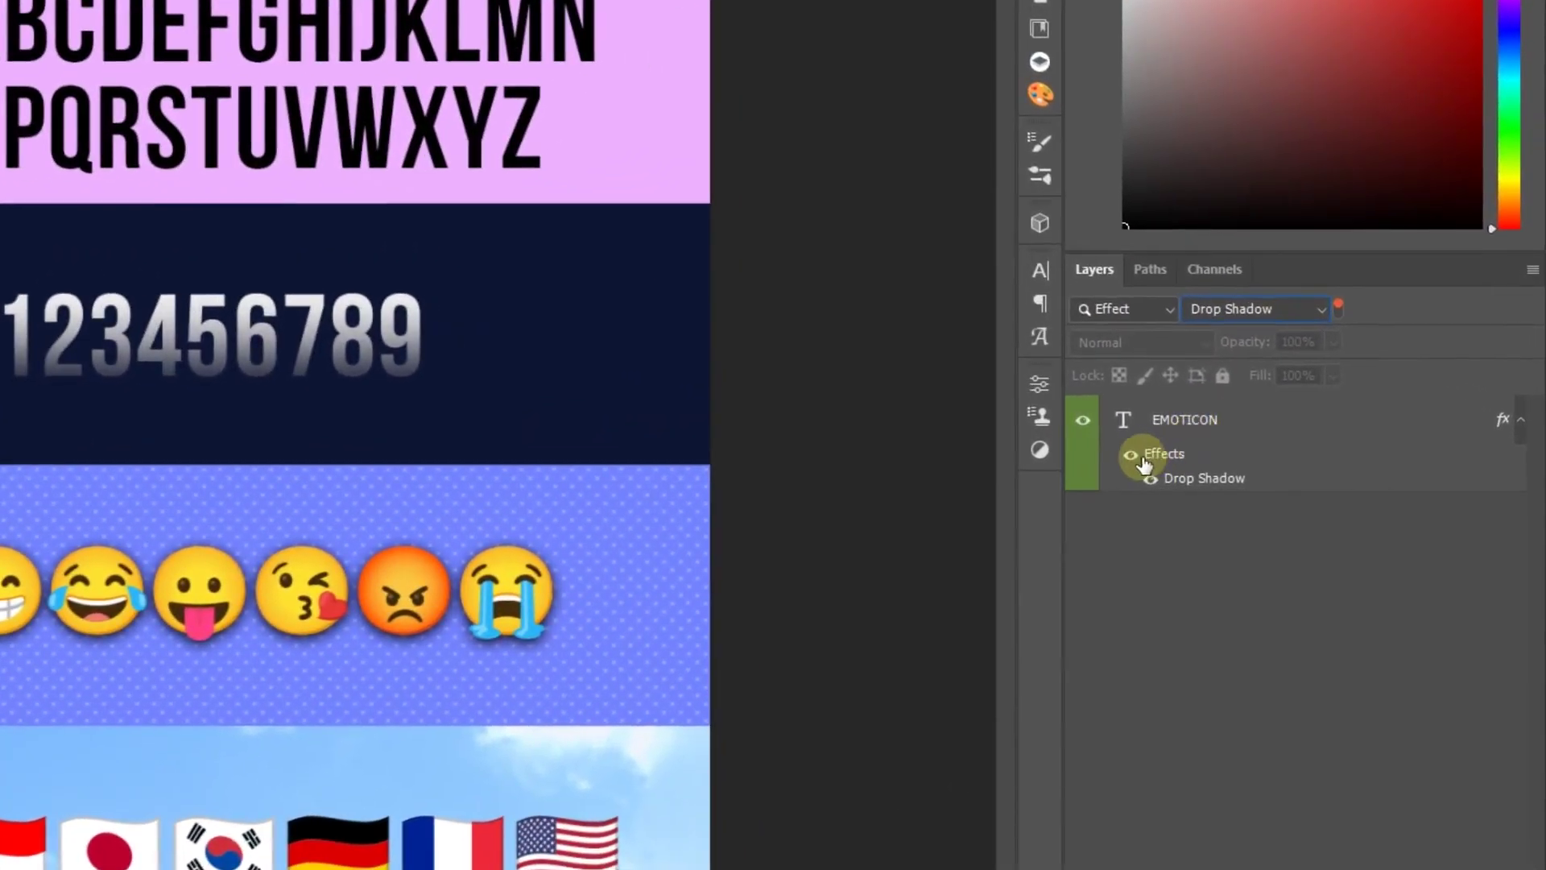
click(1142, 454)
click(1142, 454)
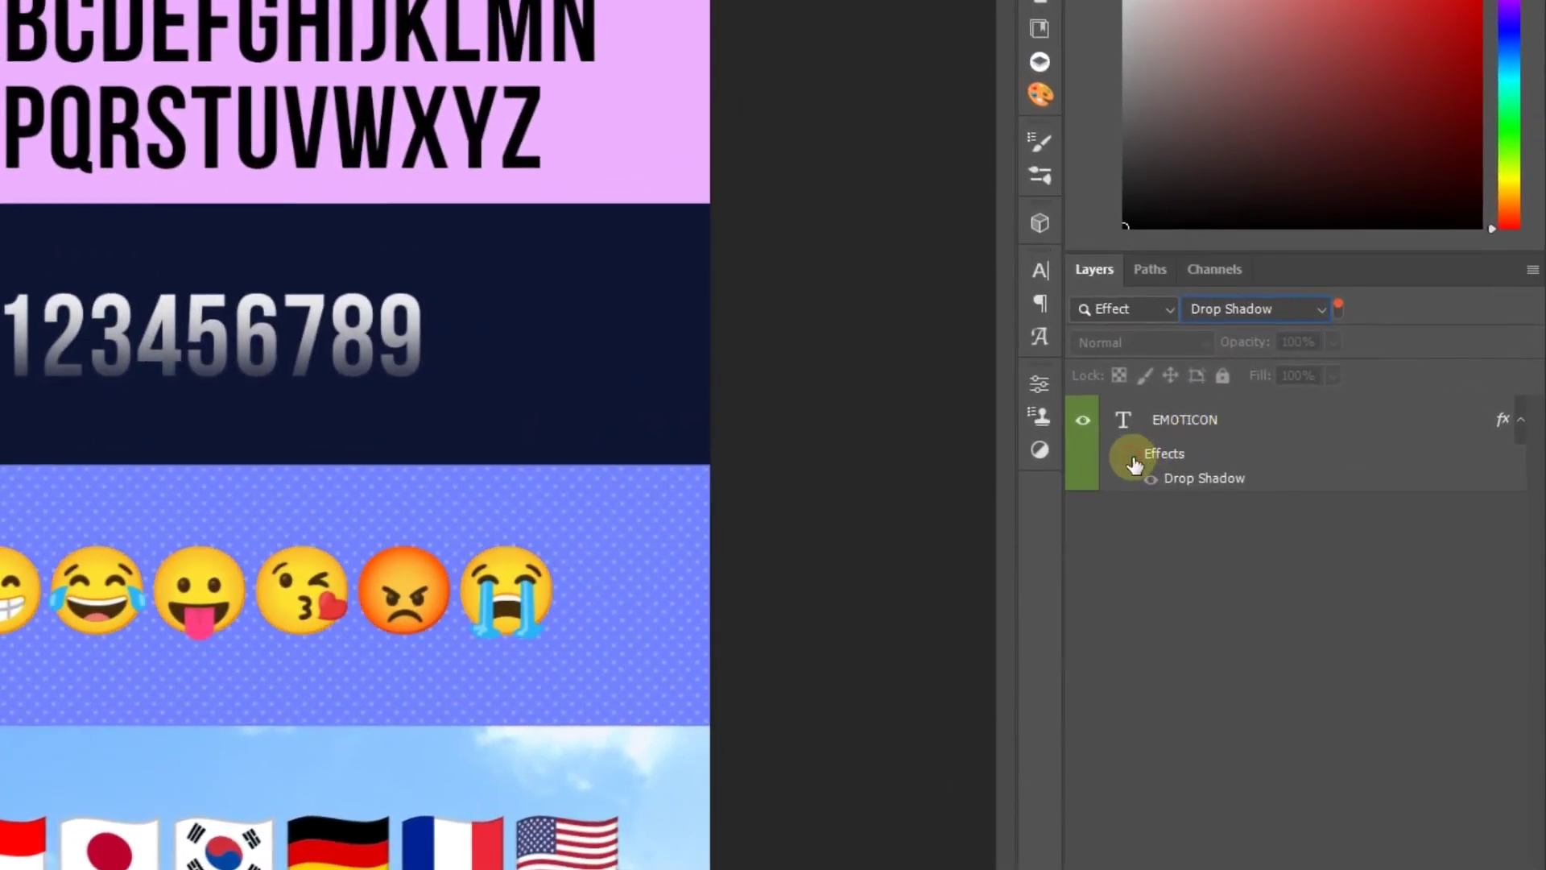
click(1131, 456)
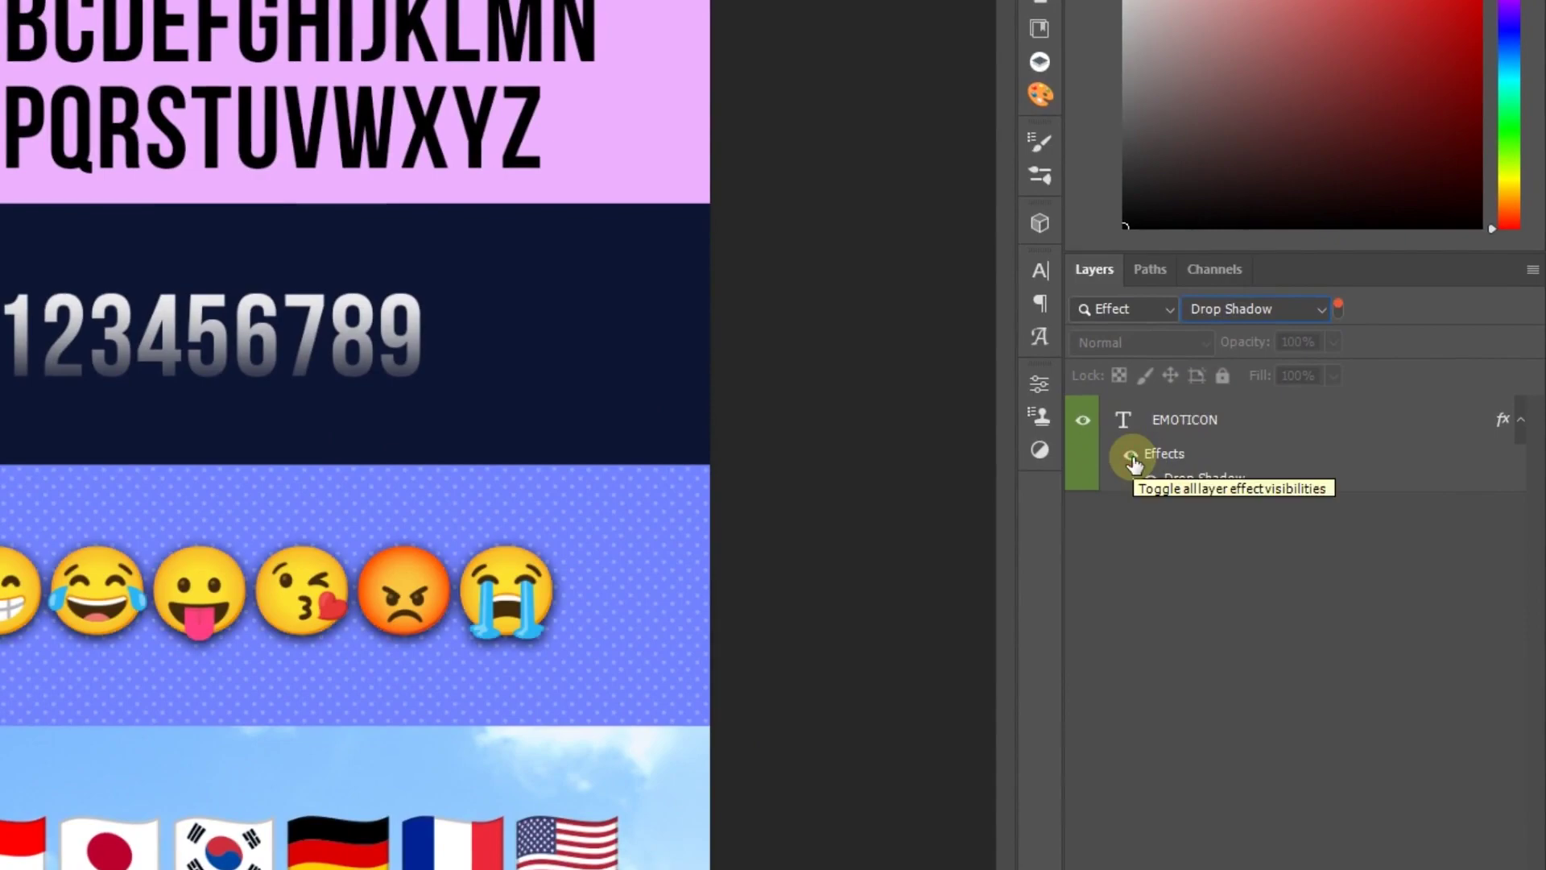
click(1157, 306)
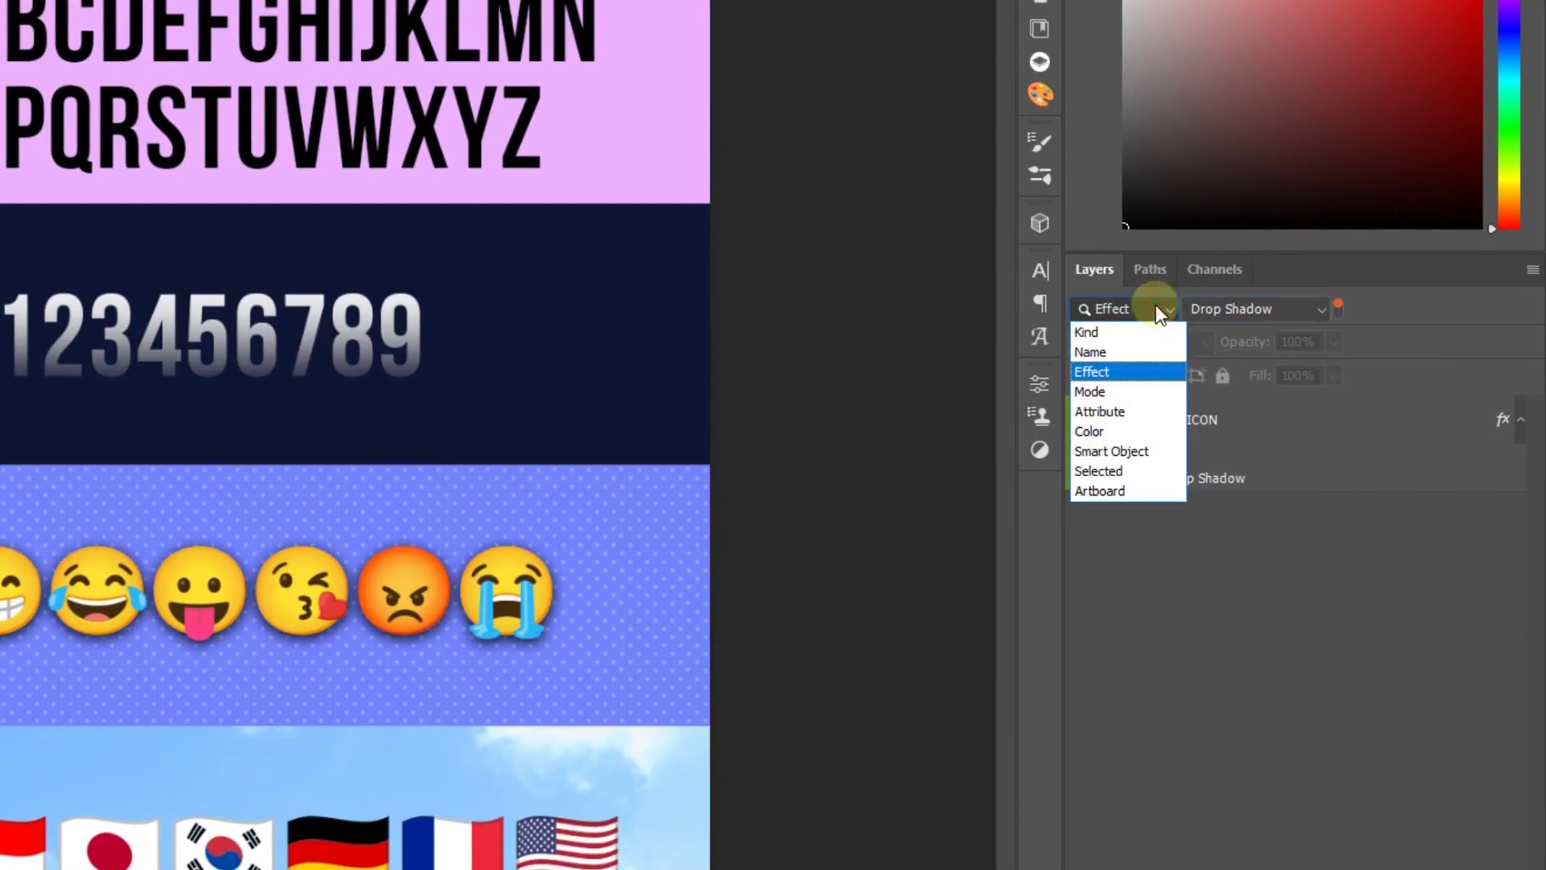
Filter layers by Mode set to Divide, leaving PATTERN, and toggle its dot pattern off and on.
click(1137, 391)
click(1243, 311)
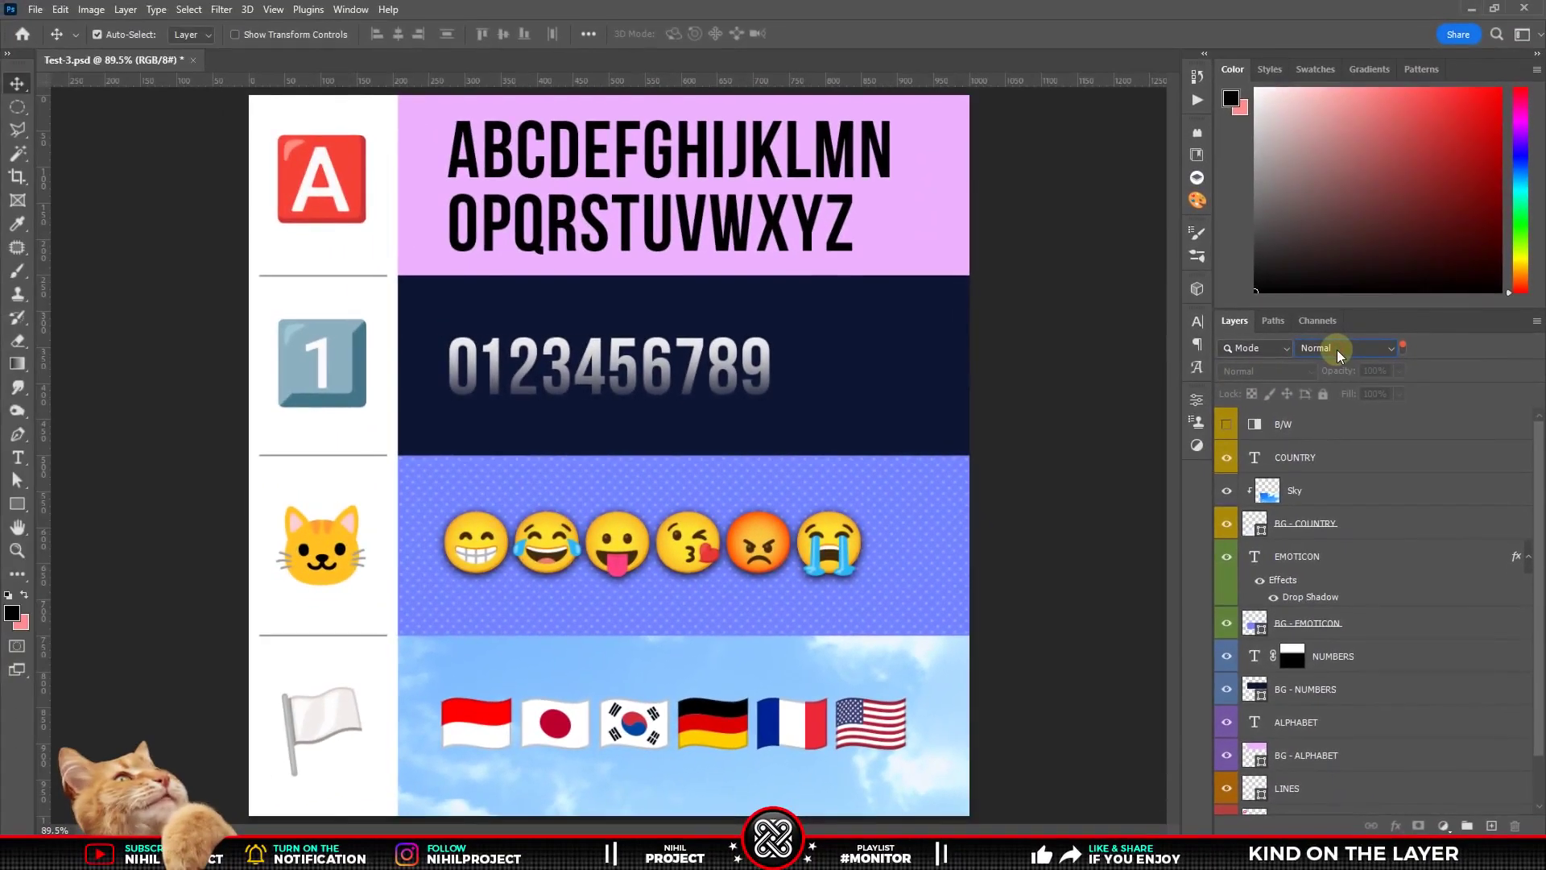
scroll(1329, 346, down, 2)
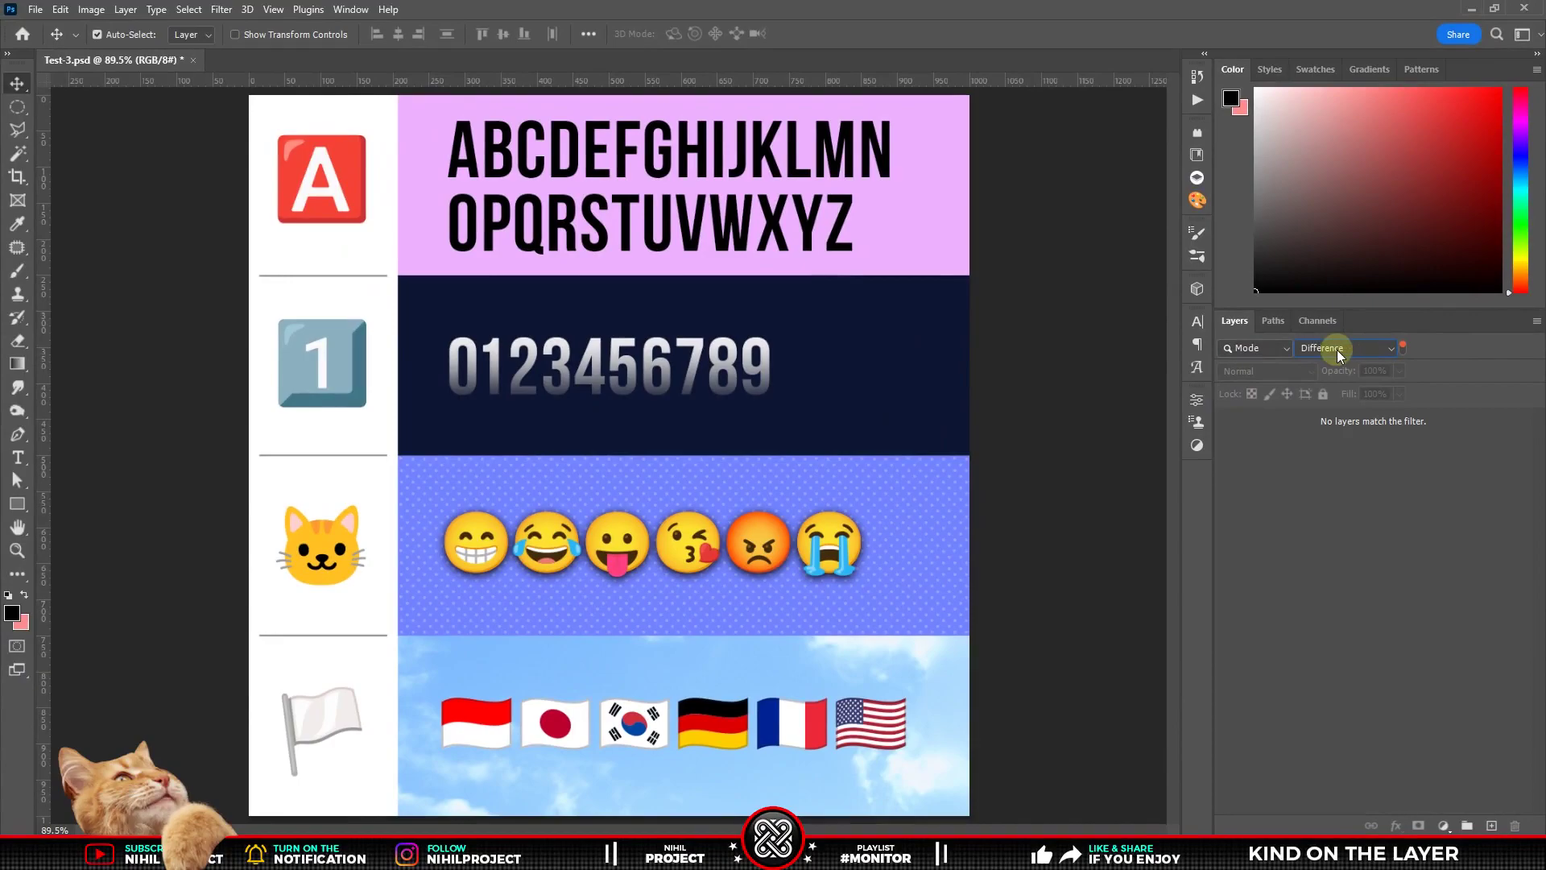
scroll(1337, 349, down, 3)
click(1306, 424)
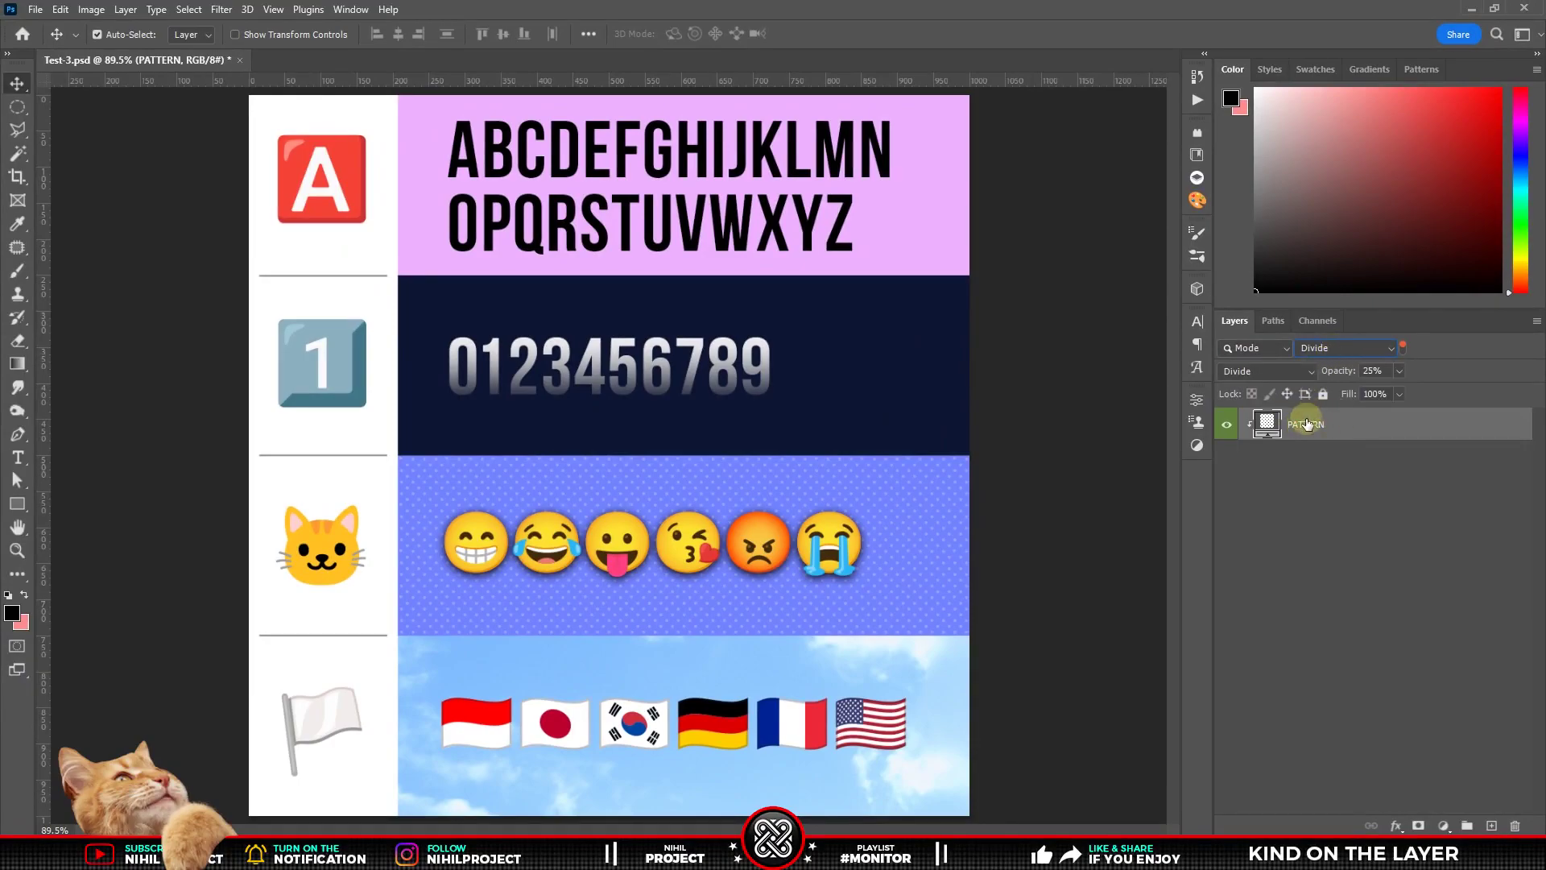
click(1229, 425)
click(1229, 425)
click(1258, 348)
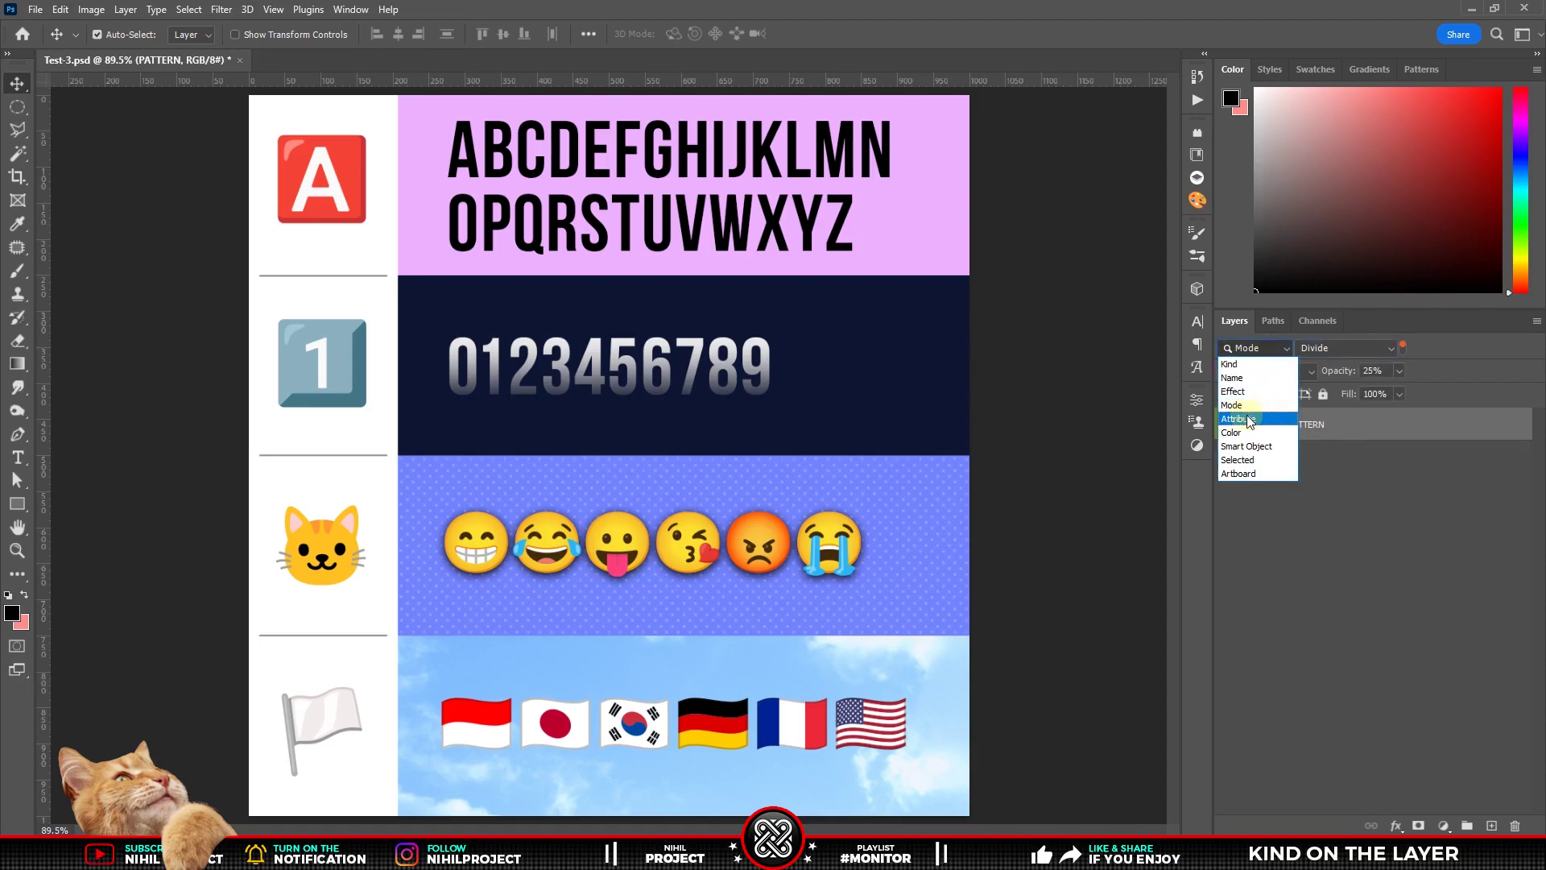
Filter by Attribute, trying Locked then Clipped, and toggle Sky's visibility.
click(1267, 419)
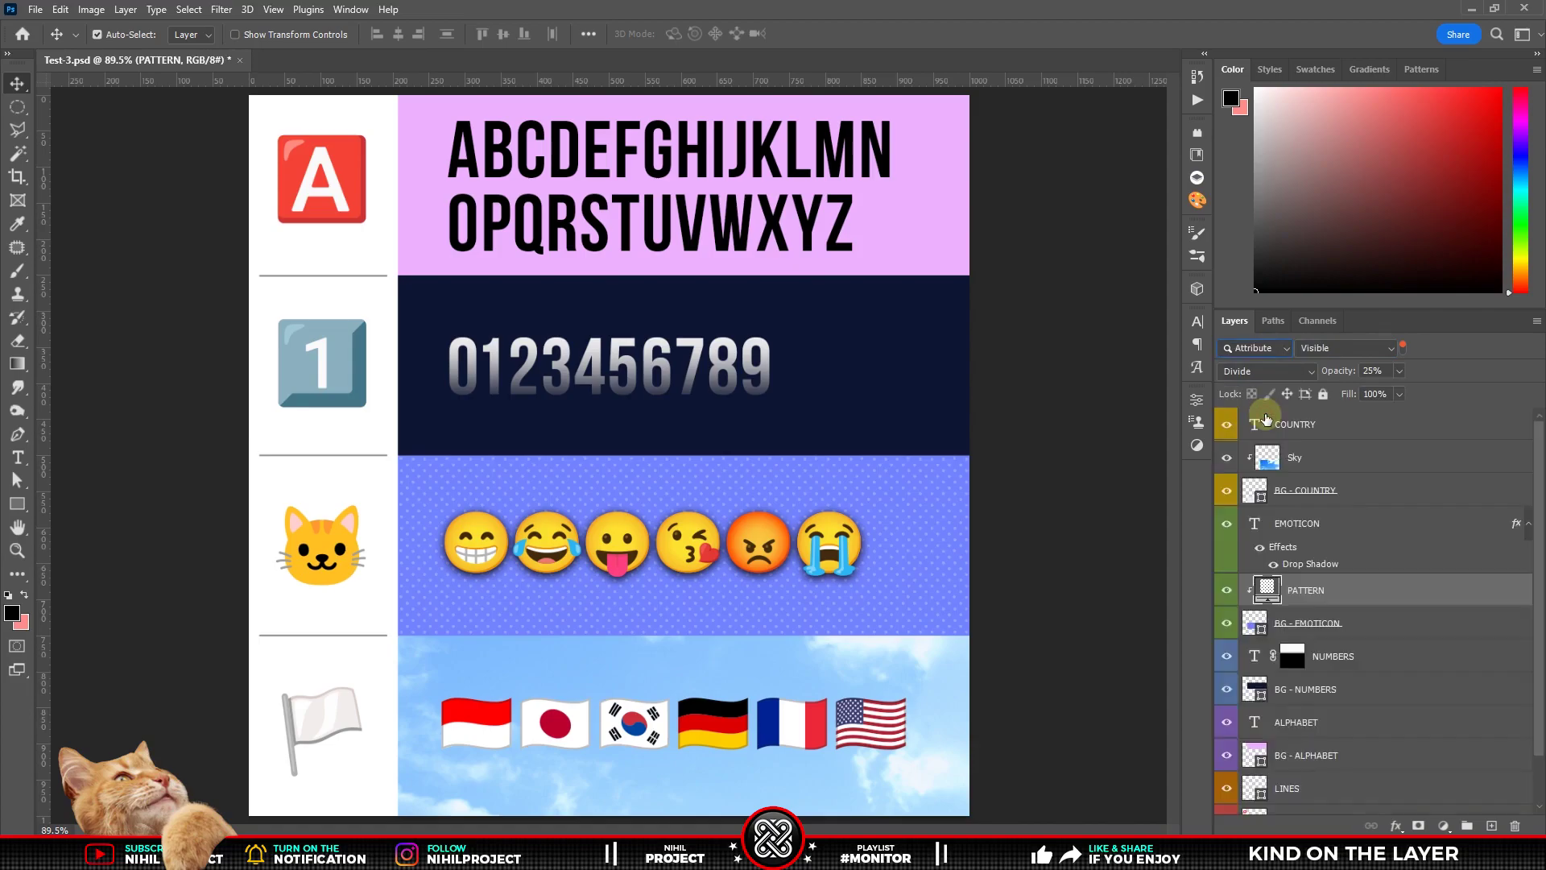
click(1328, 348)
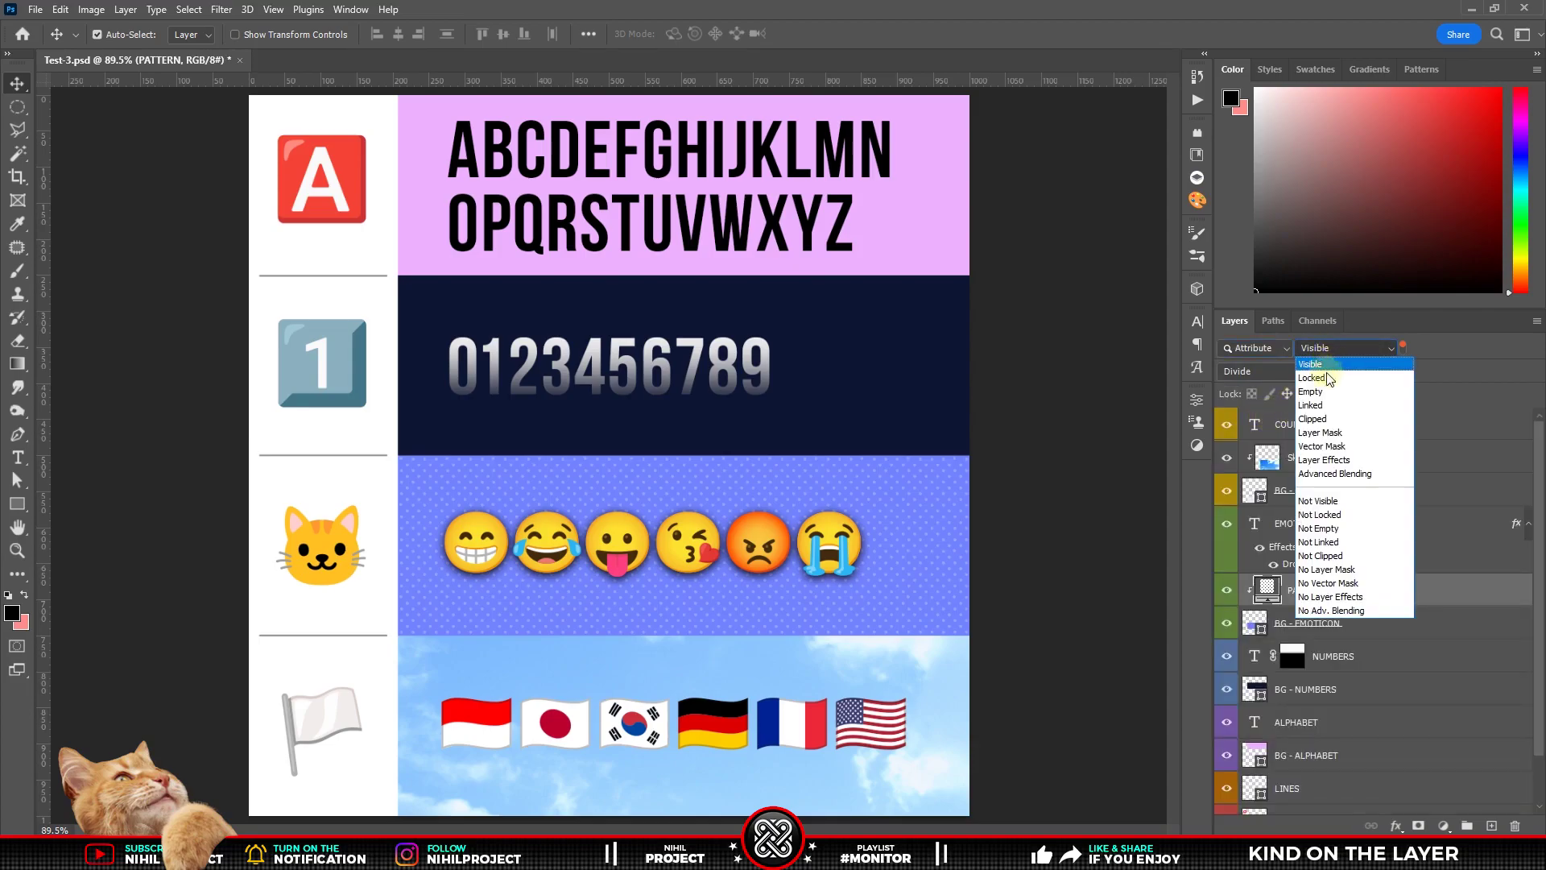
click(1326, 378)
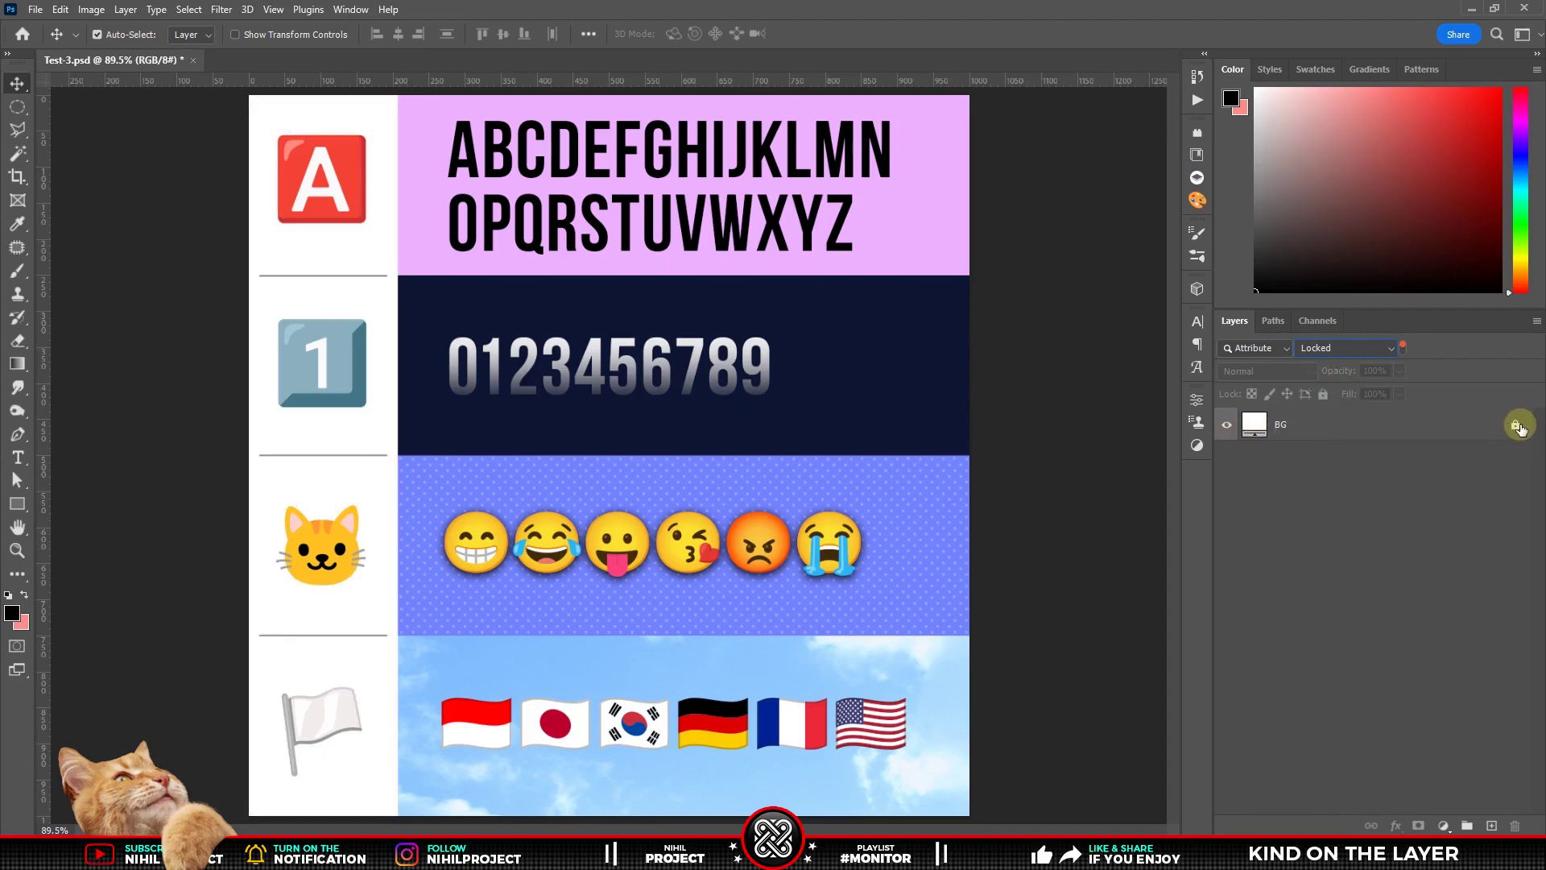
click(1369, 348)
click(1353, 420)
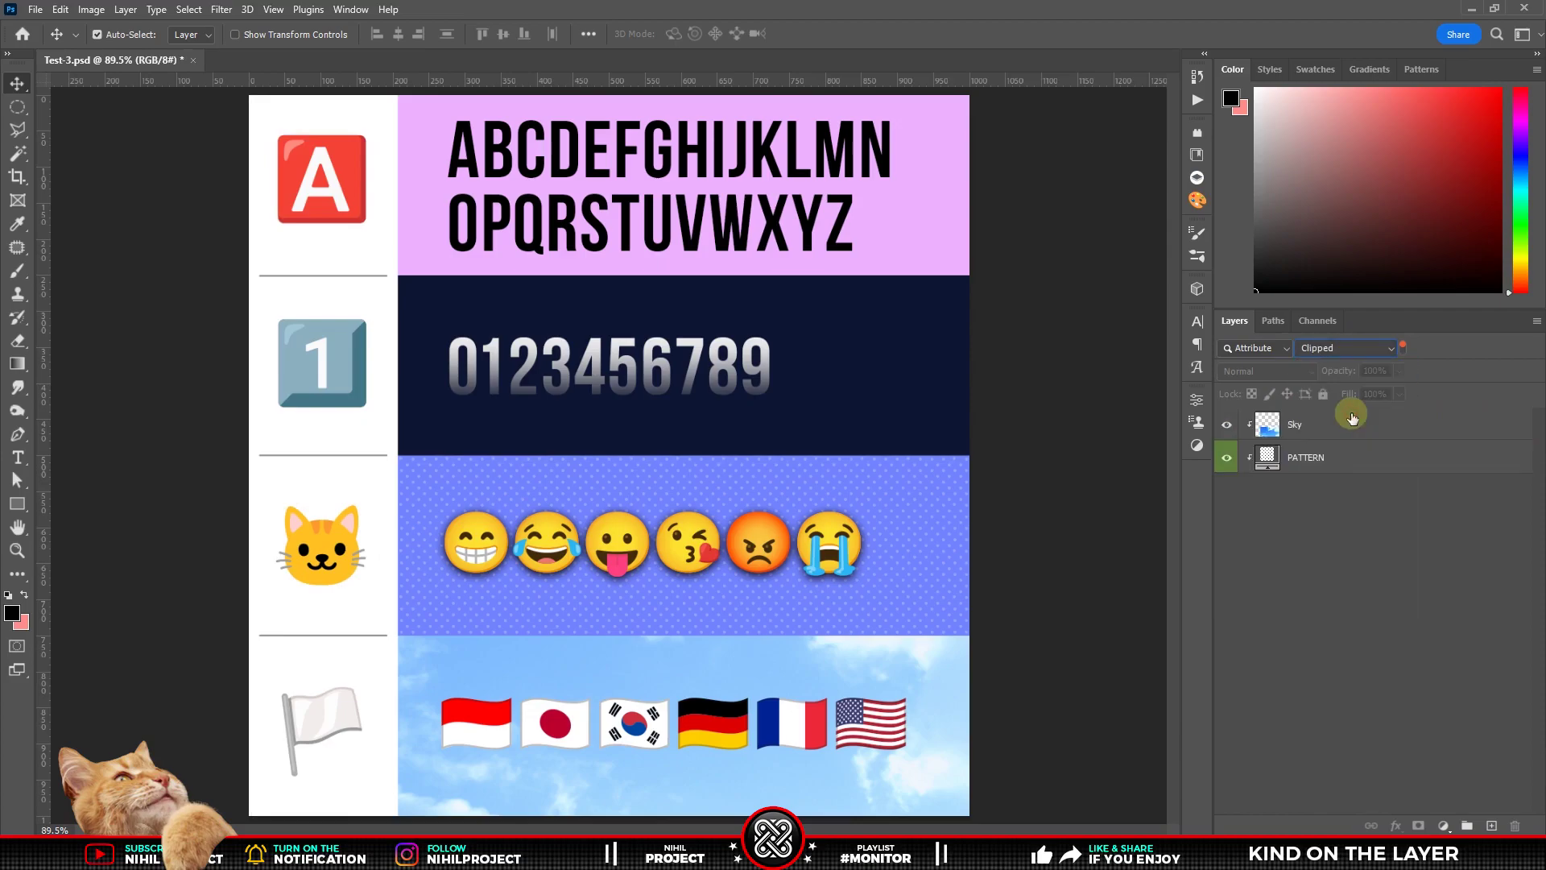
click(1228, 425)
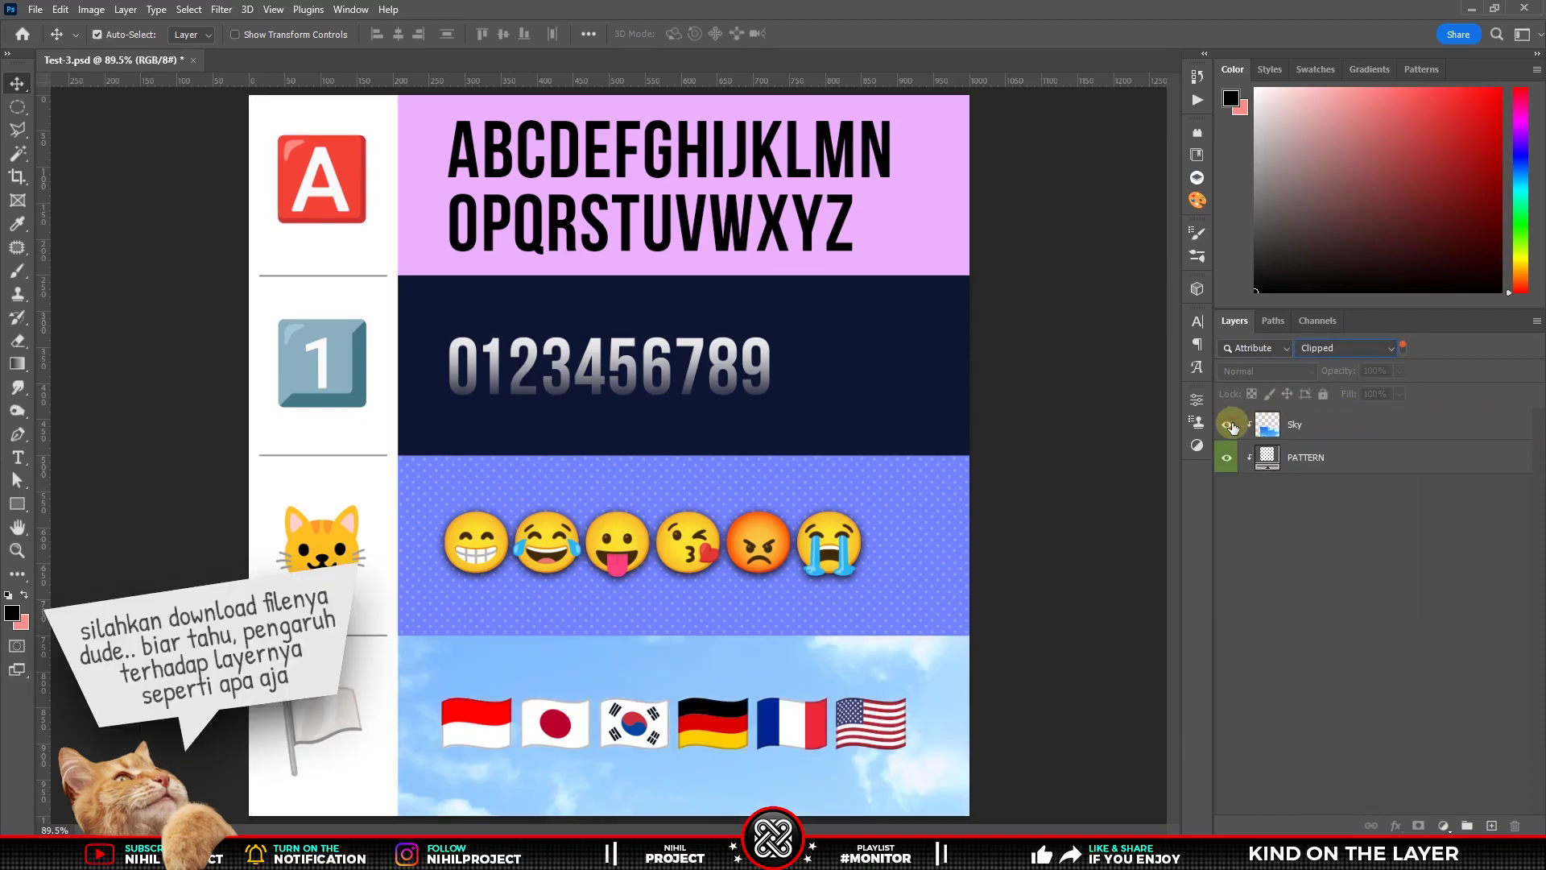
Switch the attribute to Layer Mask, disable and re-enable the NUMBERS mask, then browse remaining attributes.
click(1345, 347)
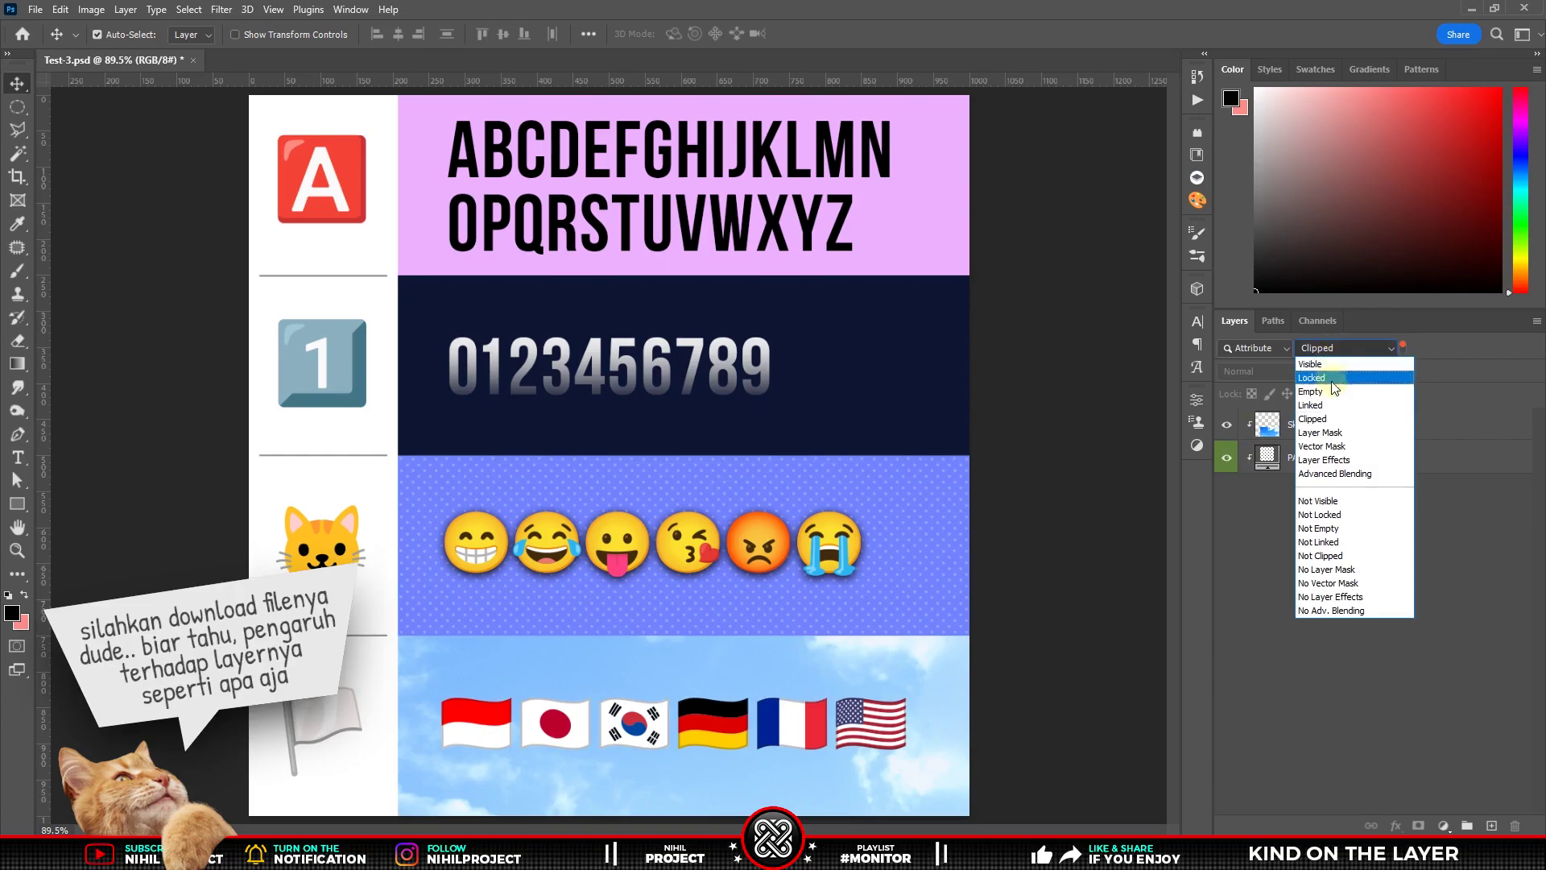
click(1325, 431)
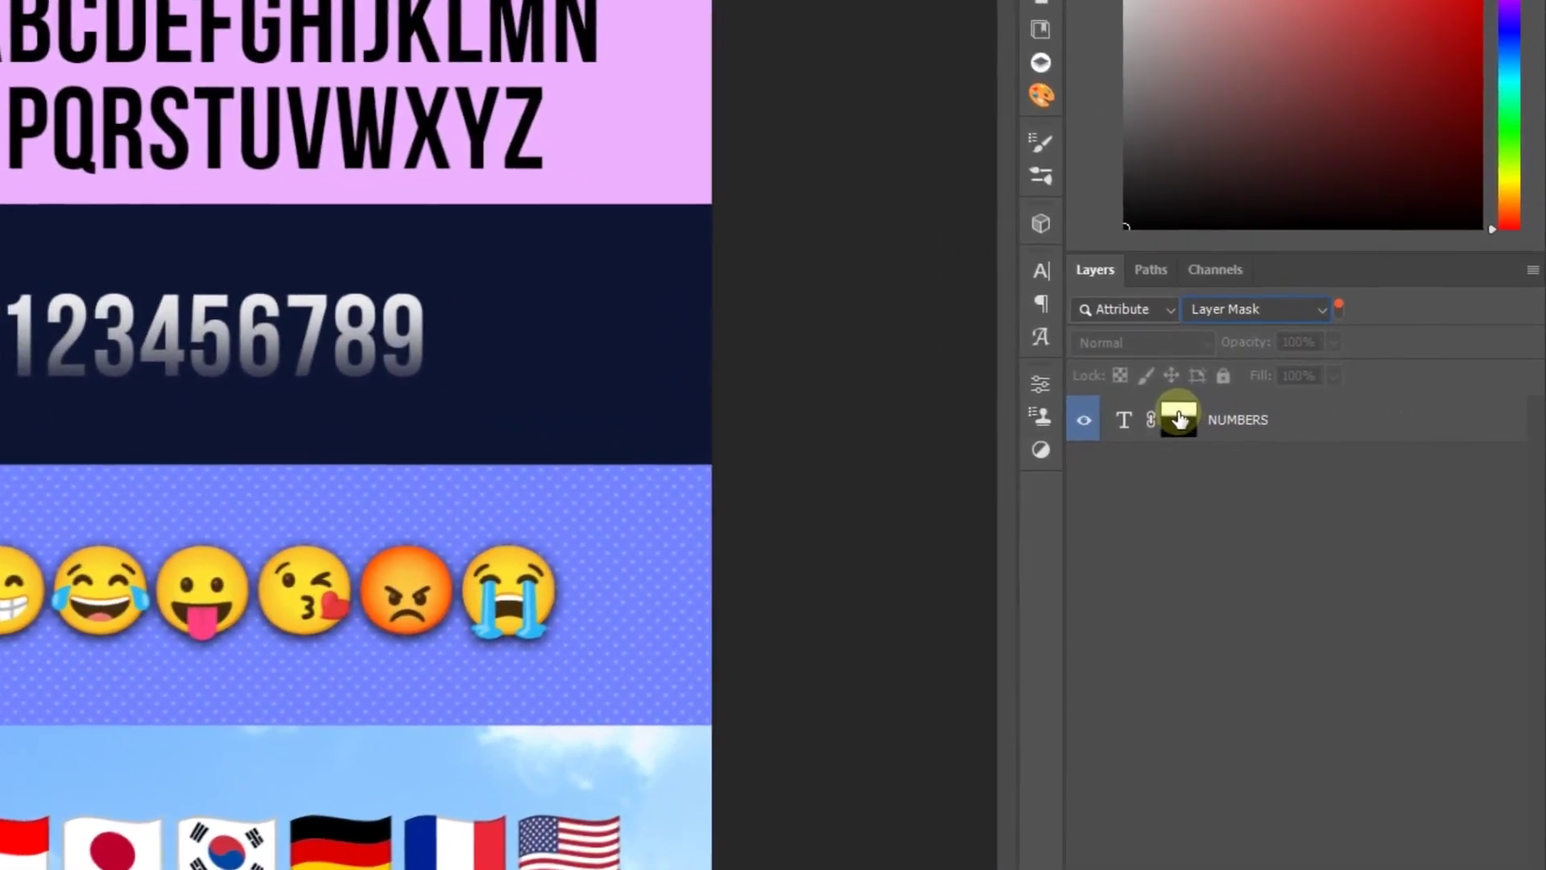
shift+click(1294, 427)
shift+click(1178, 420)
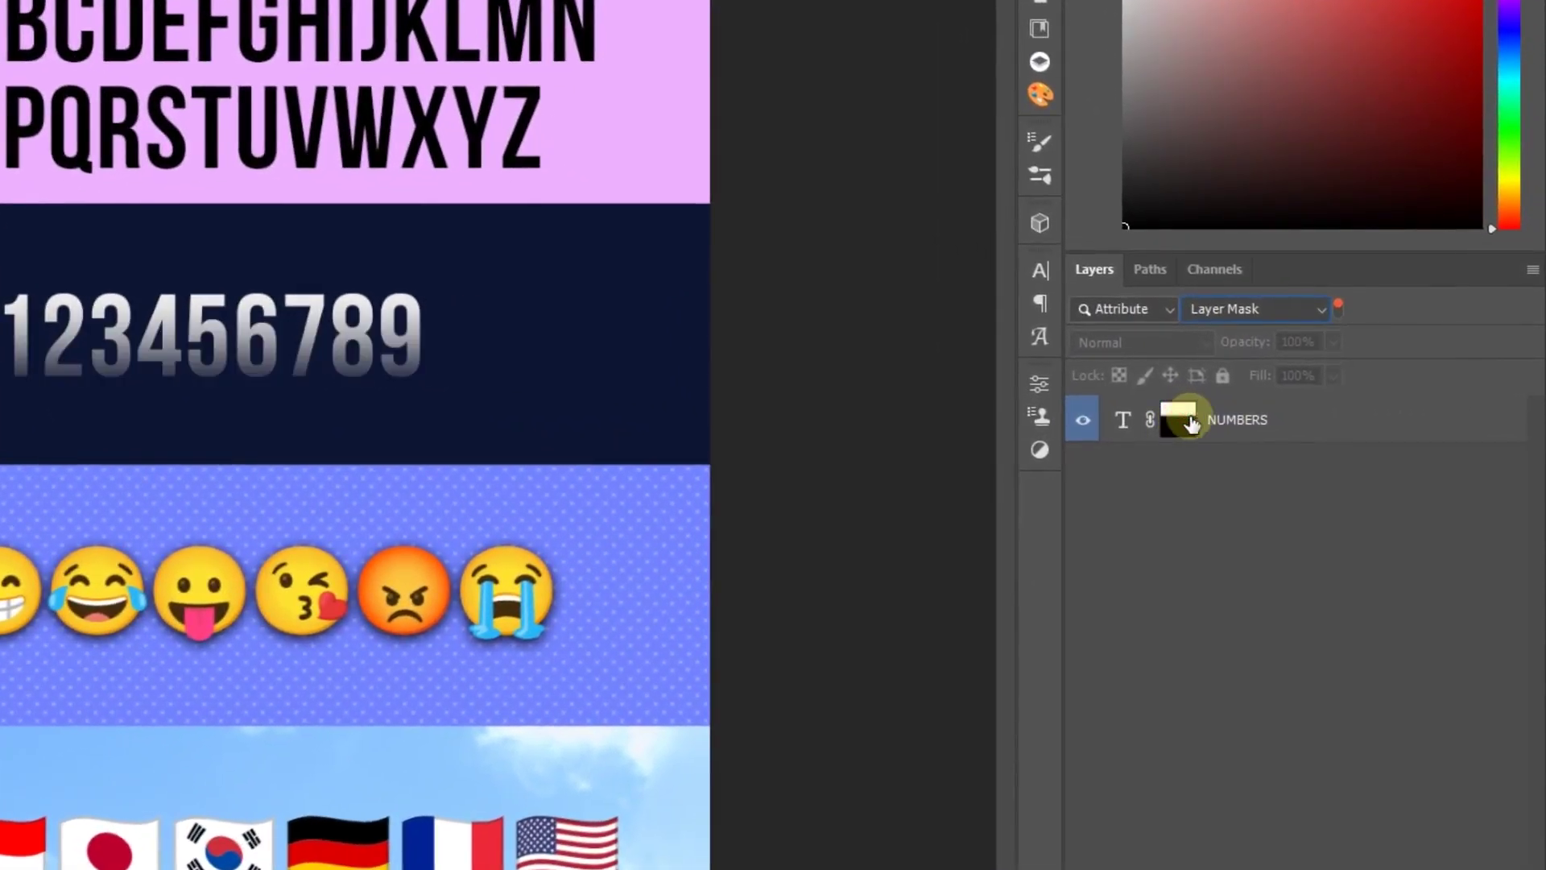
scroll(1292, 320, down, 1)
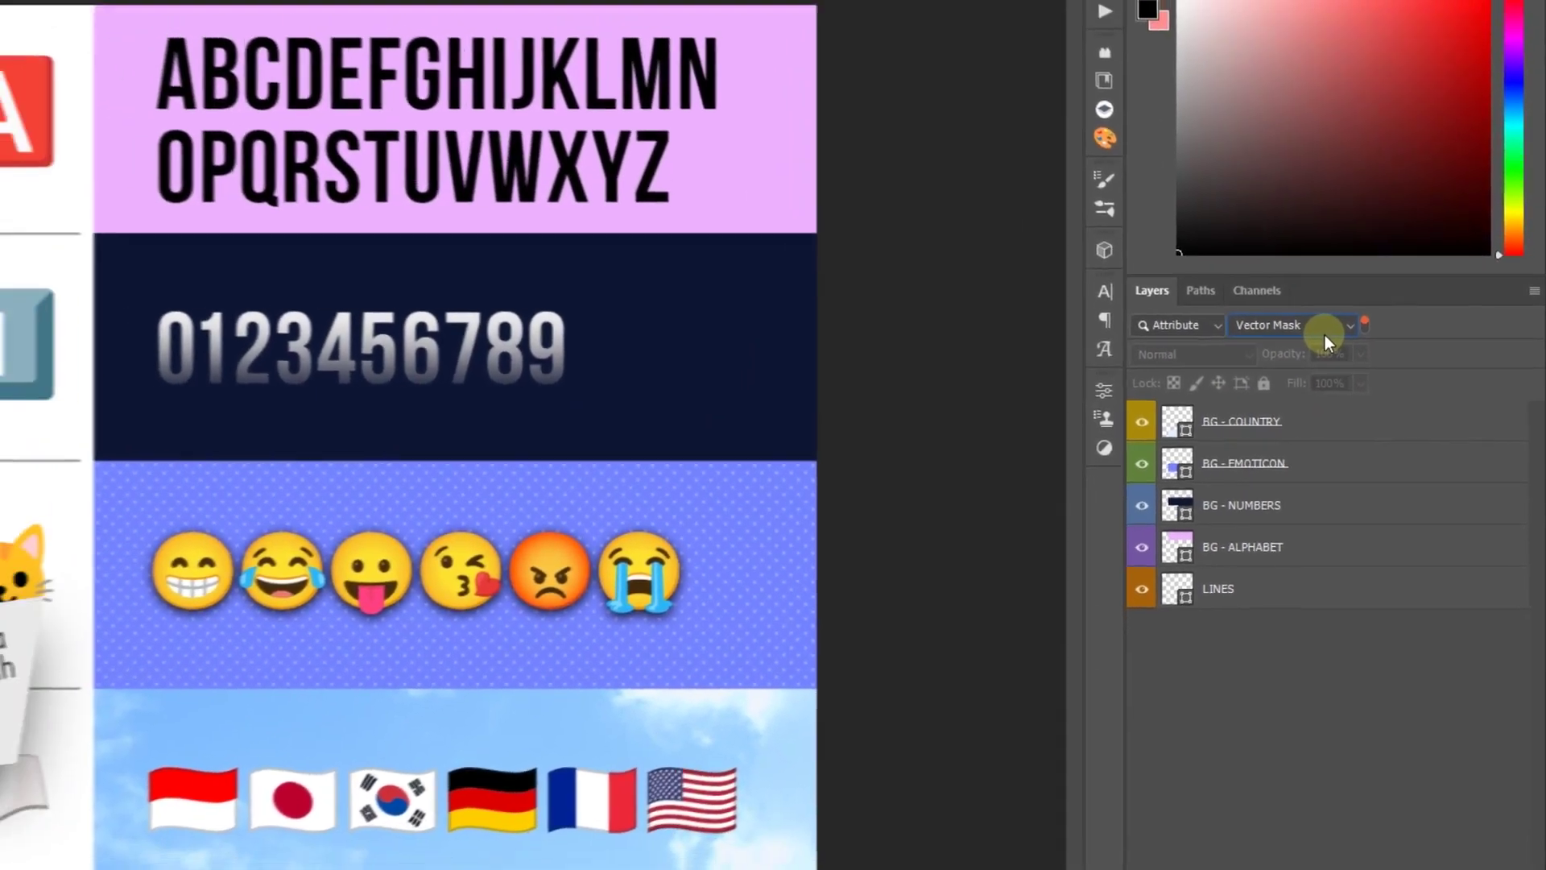
scroll(1292, 321, down, 1)
click(1370, 355)
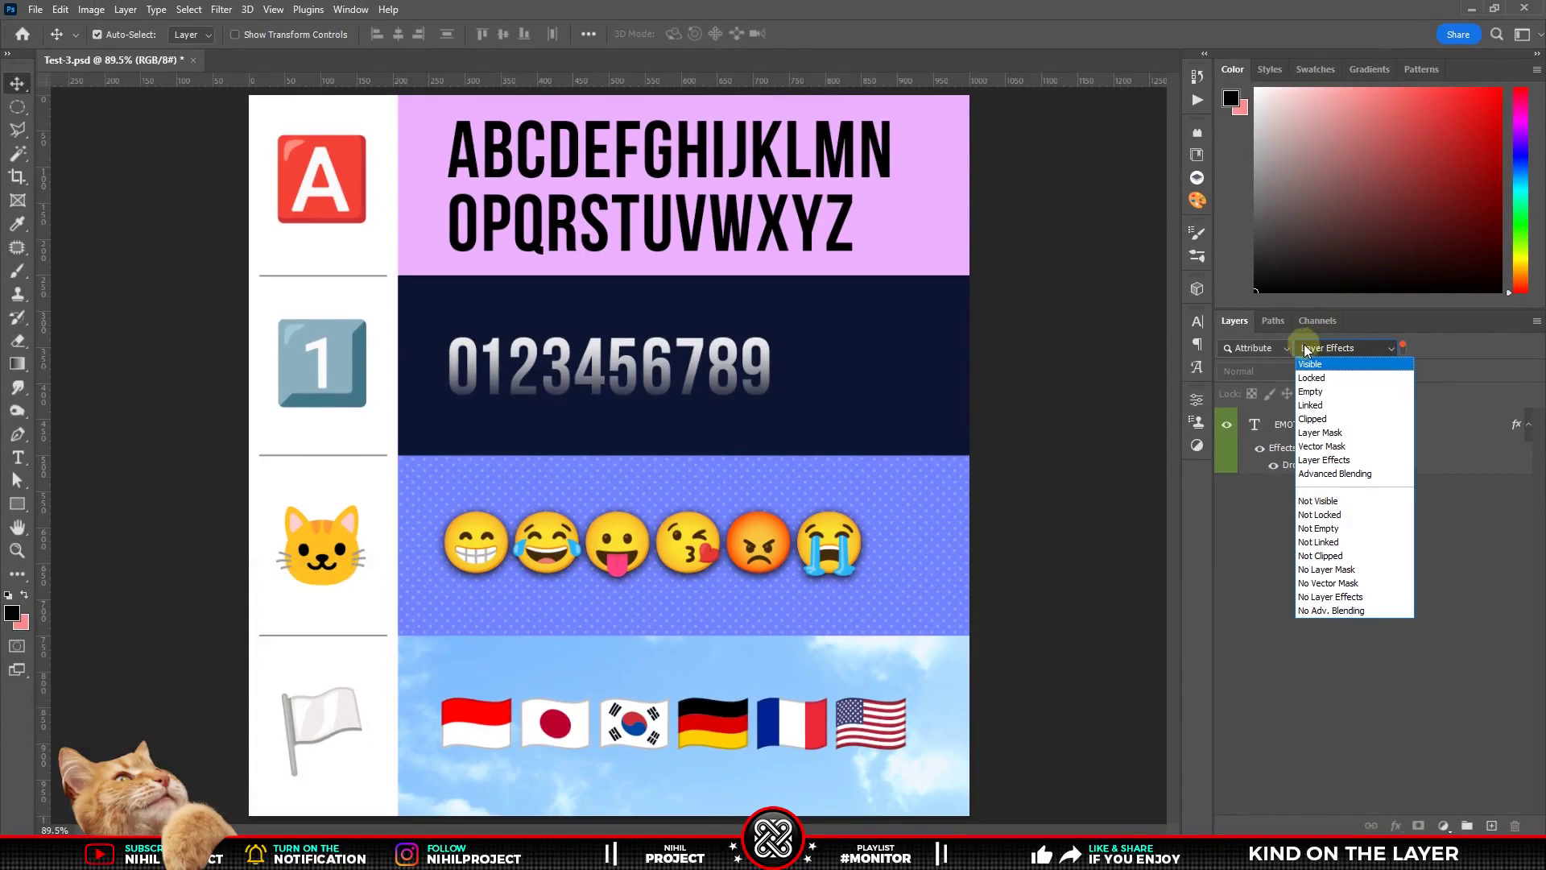
click(1269, 348)
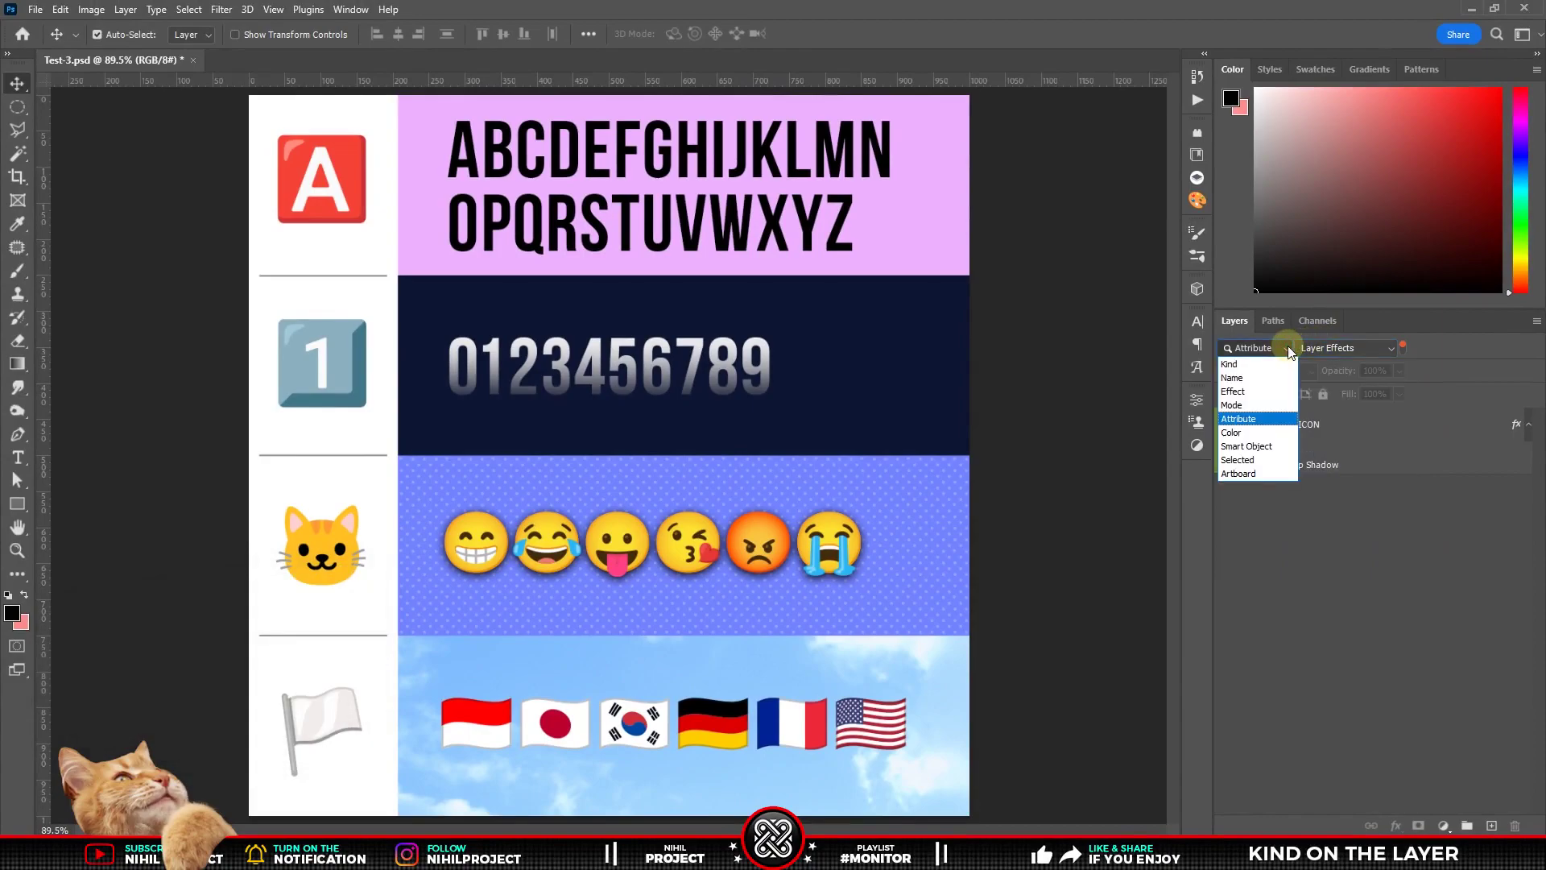
Filter layers by colour label Red and scroll through the result.
click(1245, 432)
click(1336, 346)
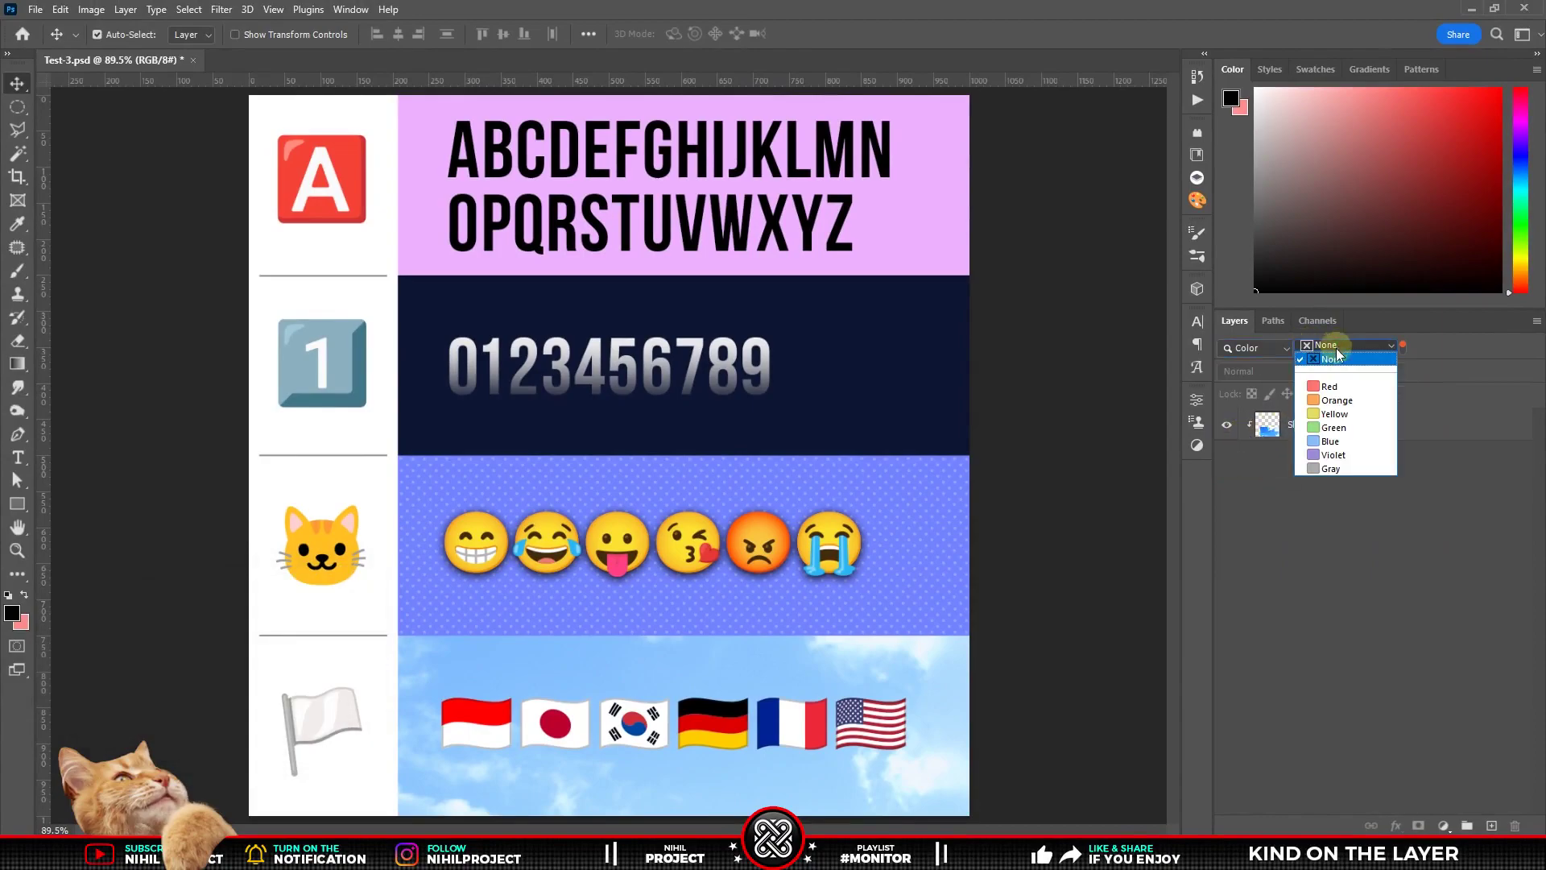
click(1335, 385)
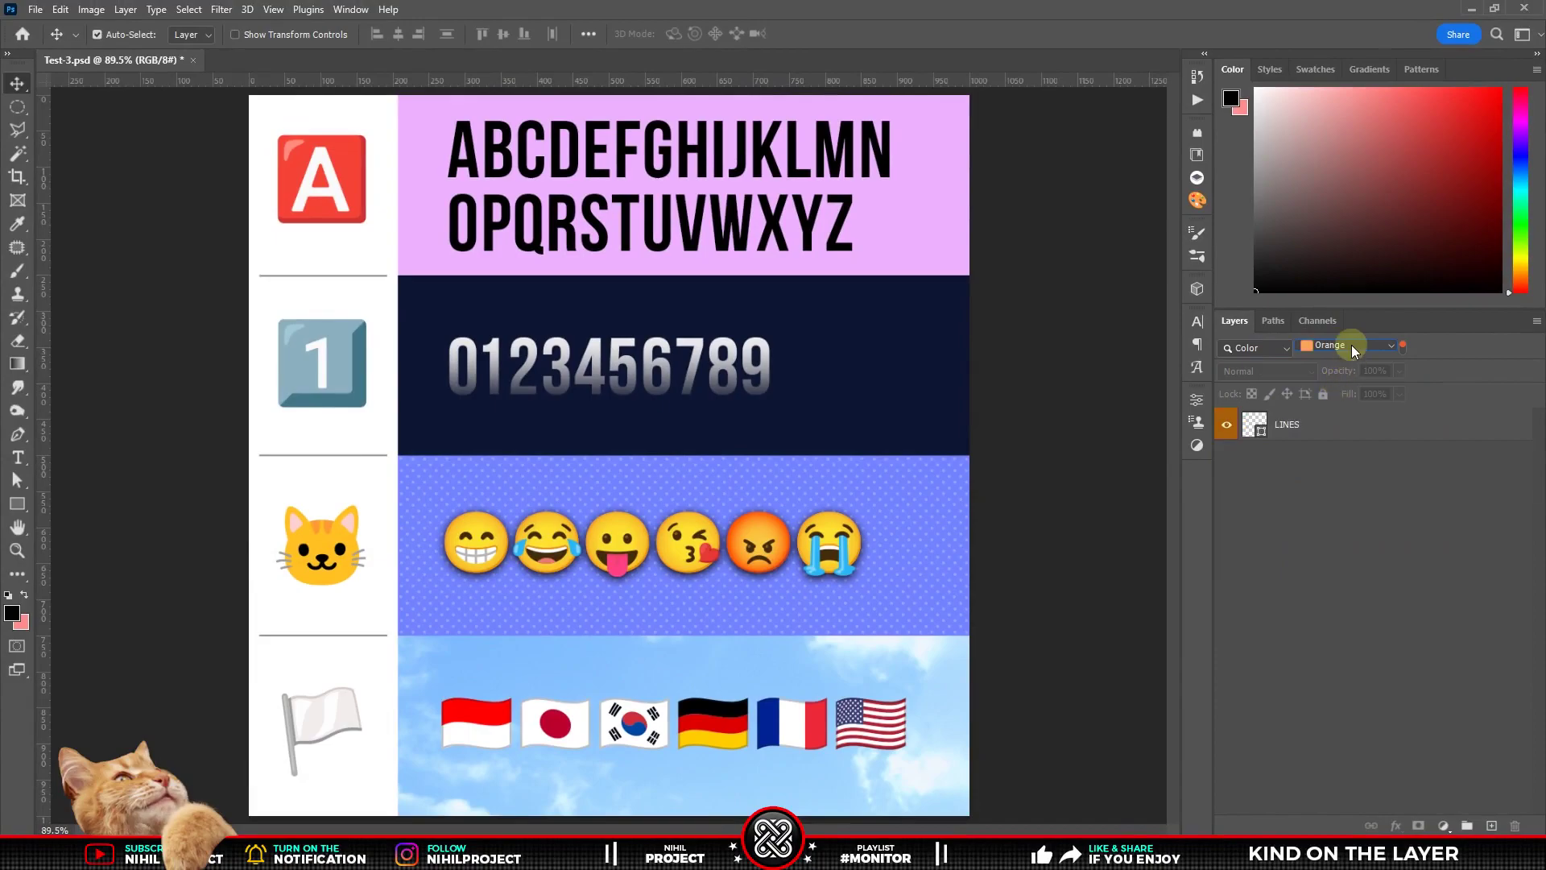
scroll(1351, 344, down, 1)
scroll(1352, 345, down, 1)
scroll(1351, 345, down, 1)
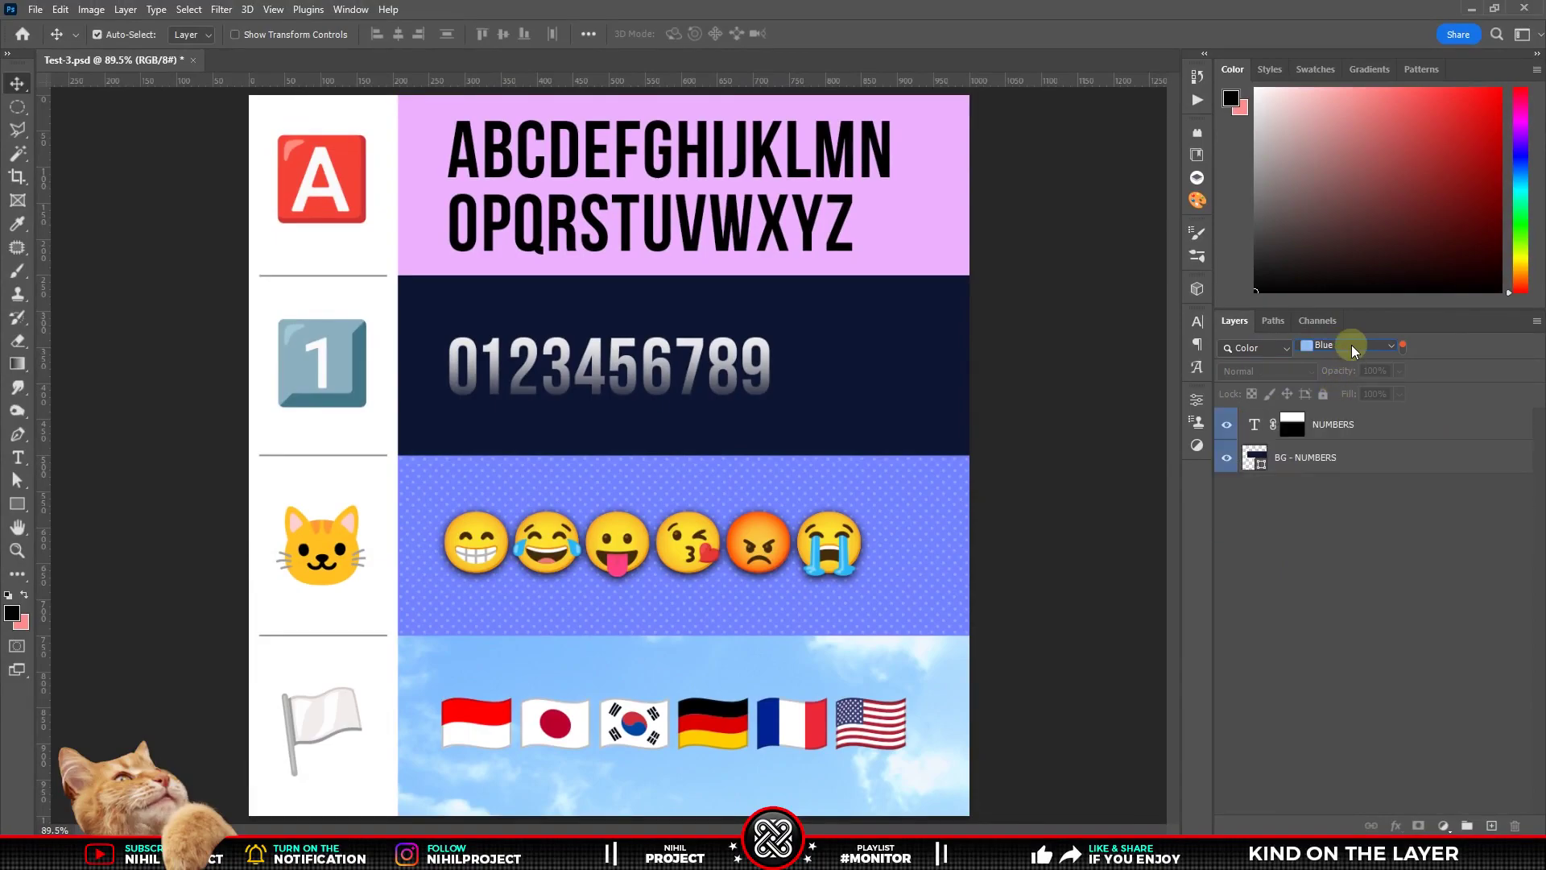
scroll(1351, 345, down, 1)
scroll(1352, 344, down, 1)
Filter by Smart Object, trying the first status filters and clearing each one.
click(1282, 349)
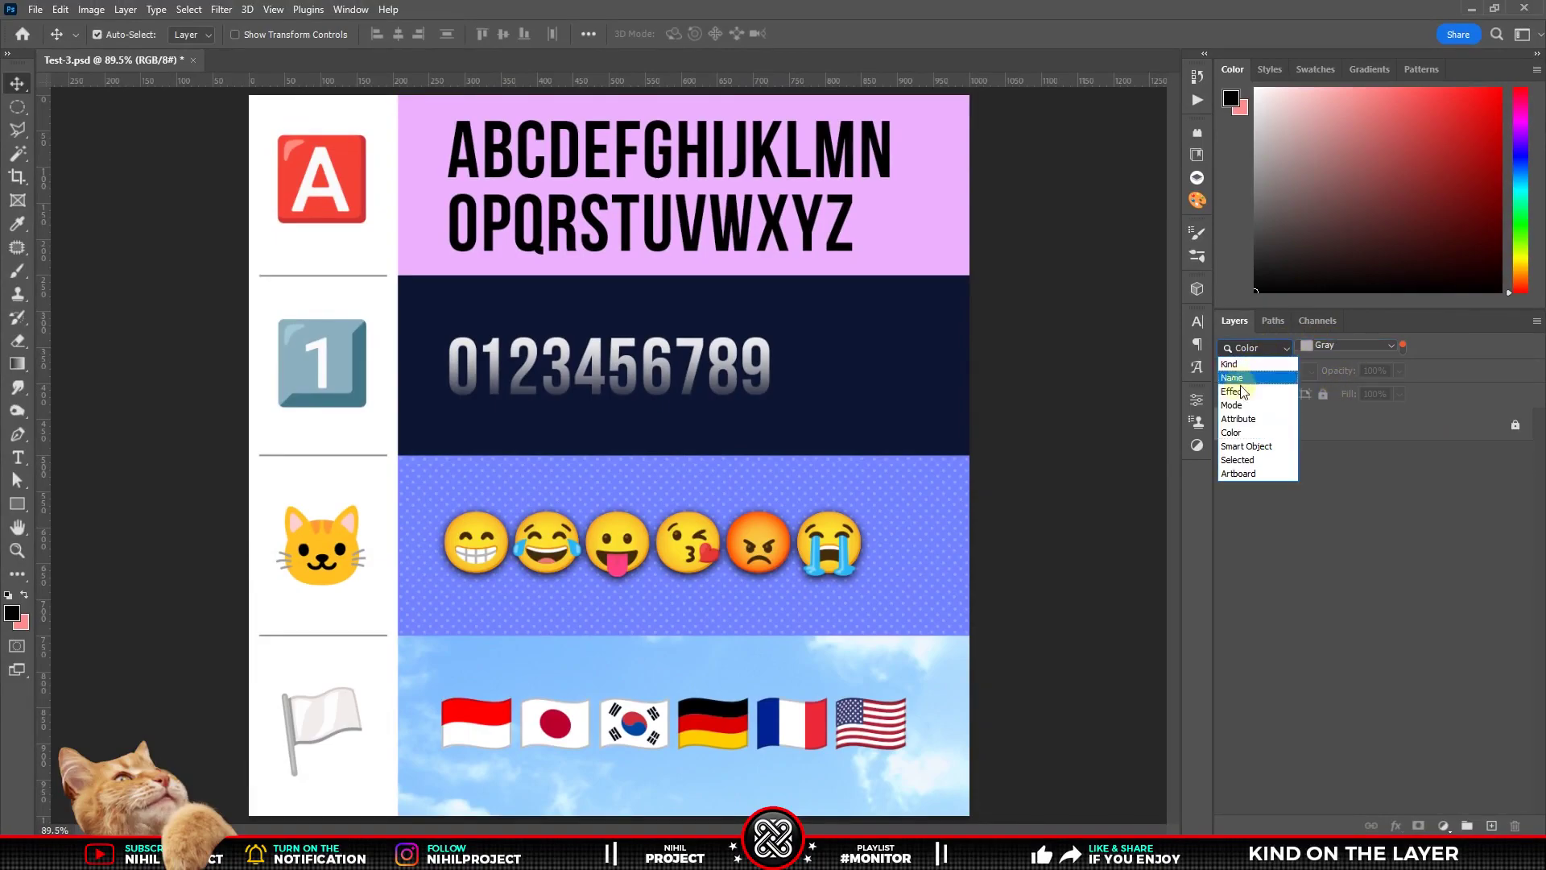
click(1261, 447)
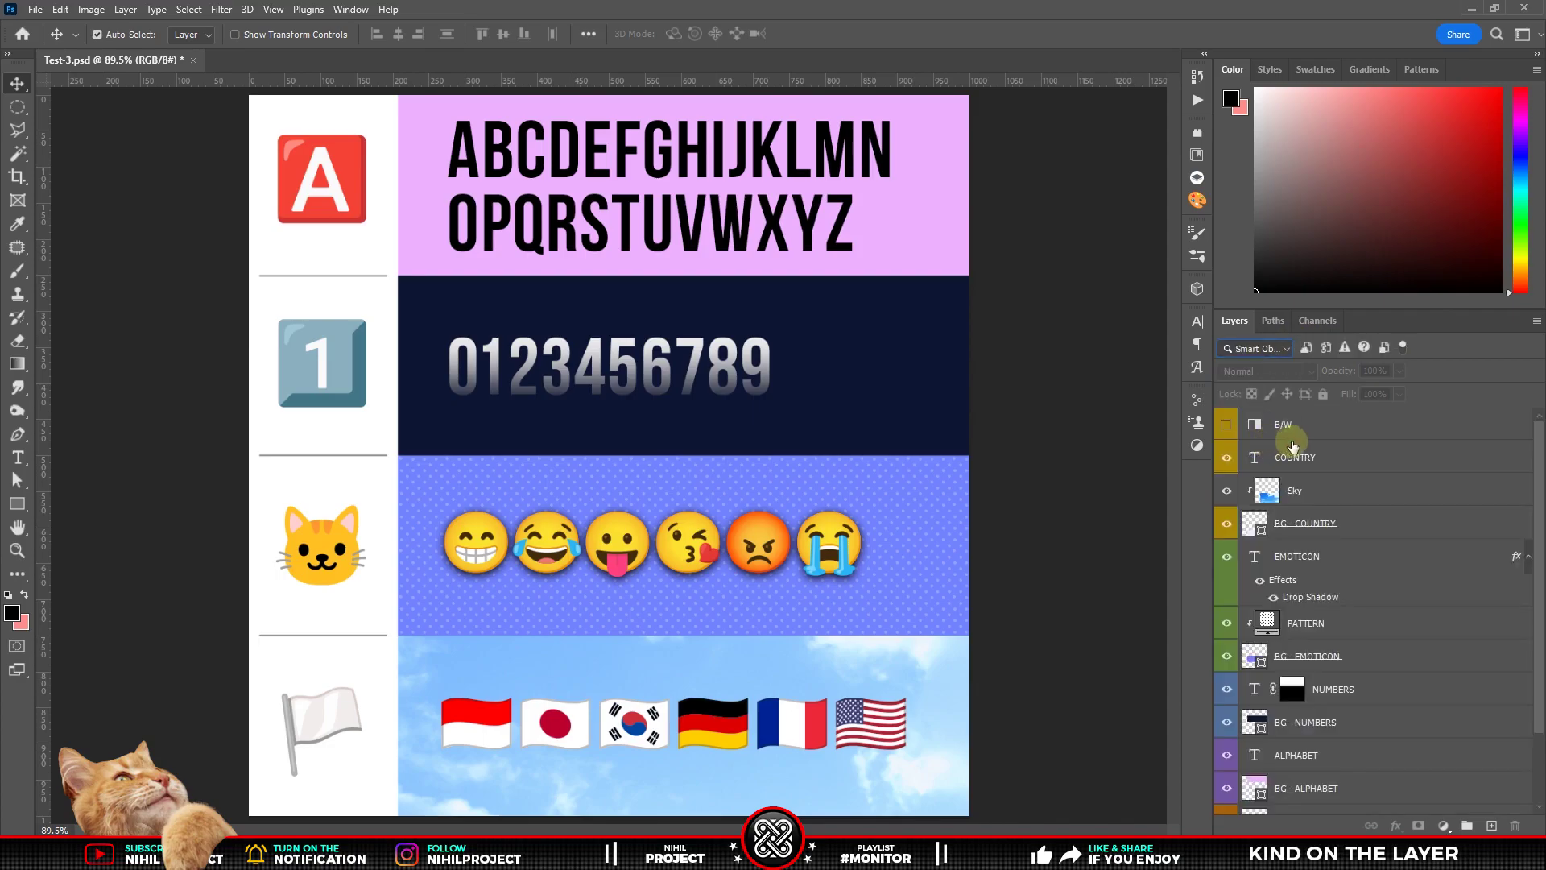
click(1384, 348)
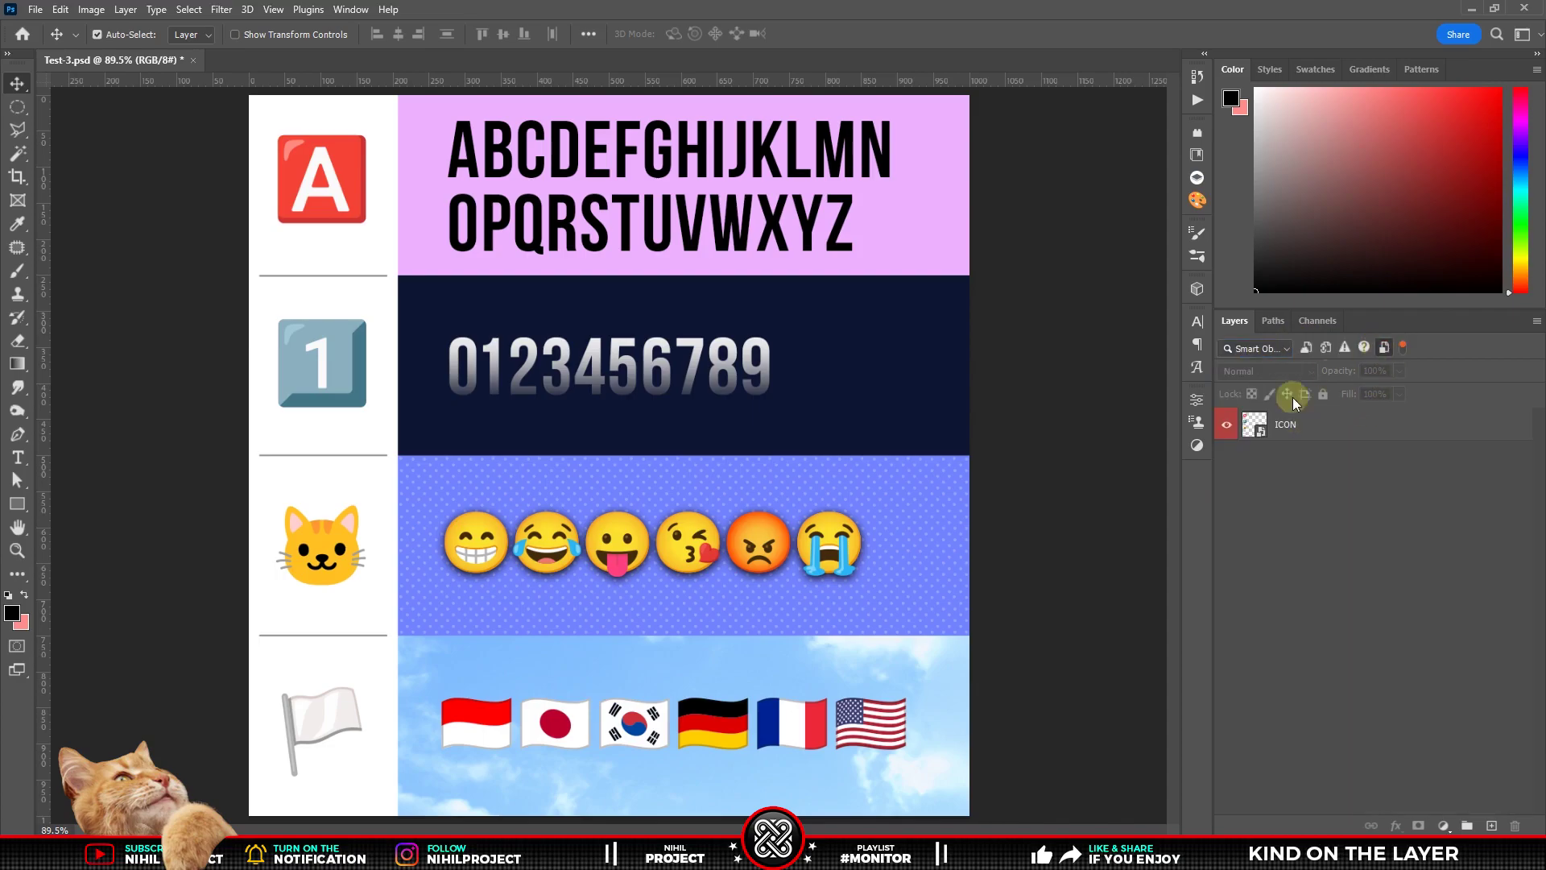
click(1382, 349)
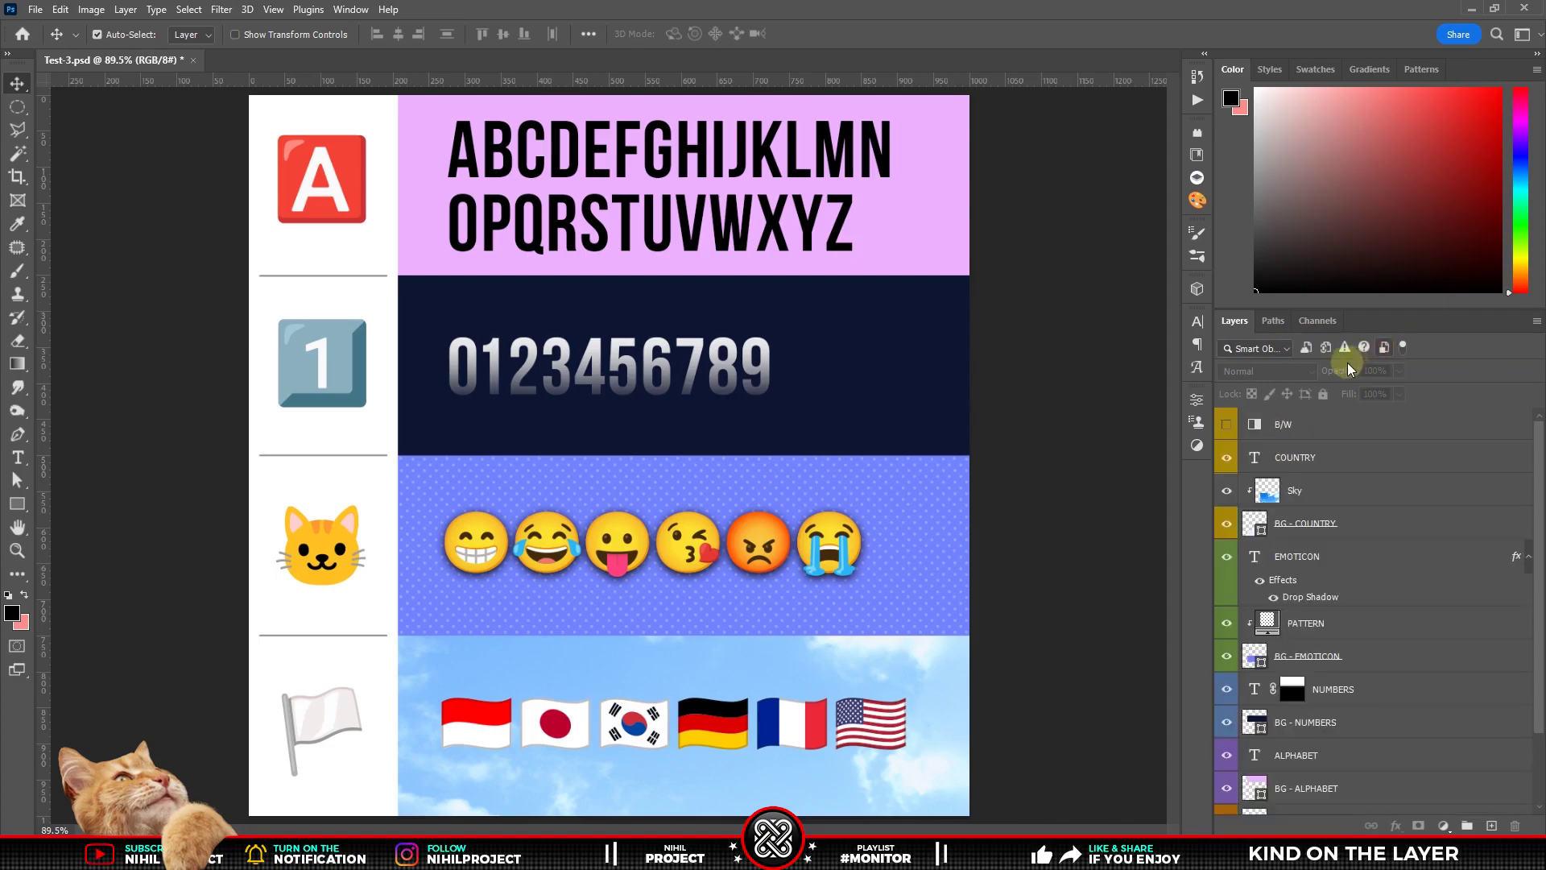
click(1308, 353)
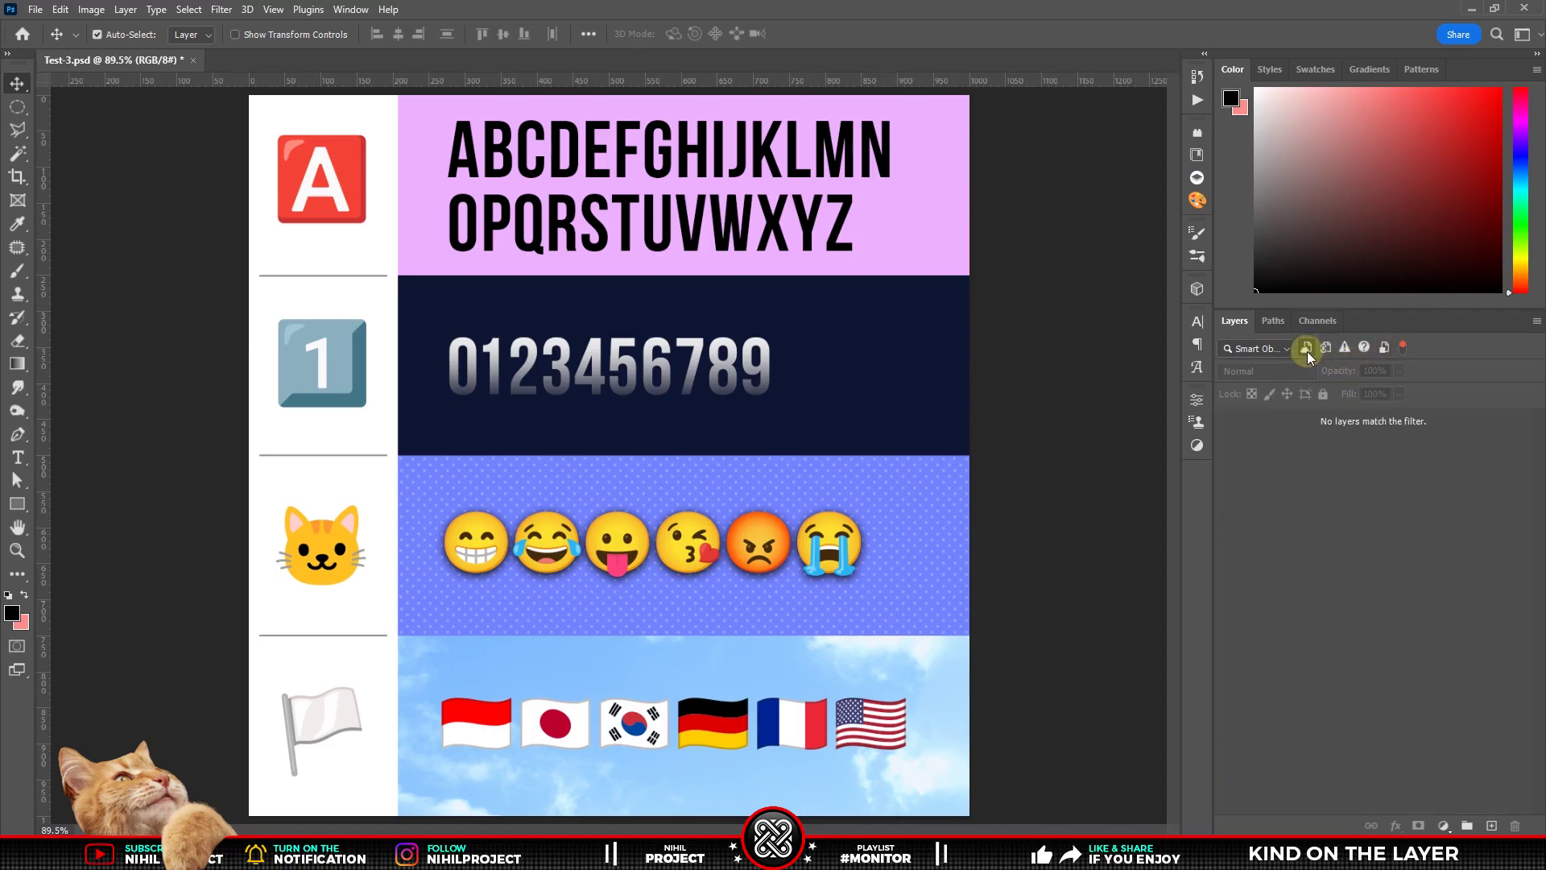
click(1307, 351)
Cycle the remaining smart object status filters down to ICON and toggle its visibility.
click(1326, 351)
click(1327, 349)
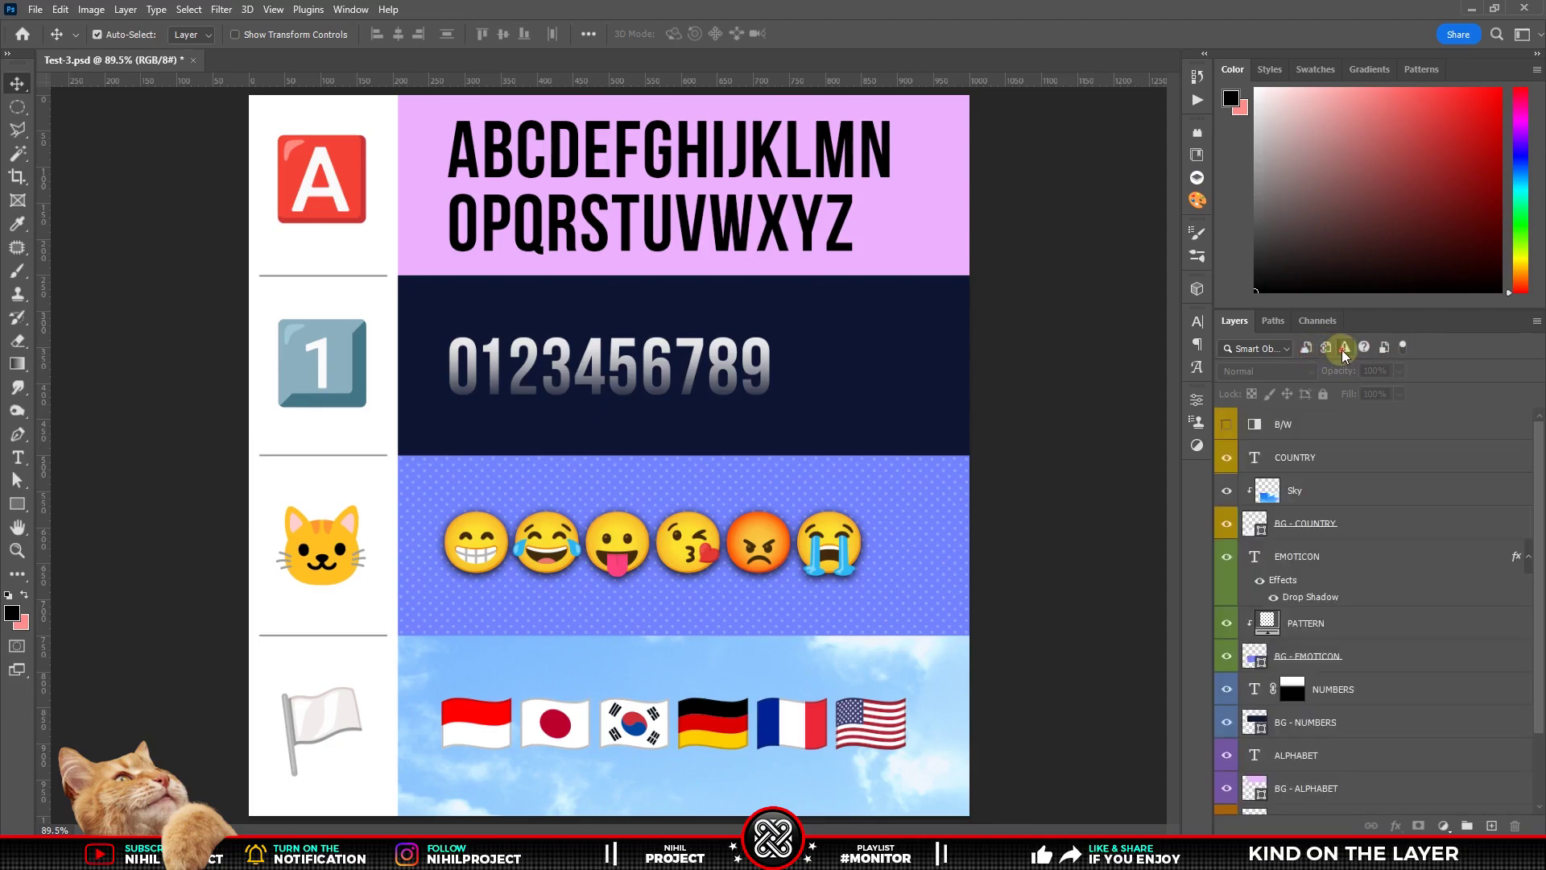
click(1343, 351)
click(1344, 350)
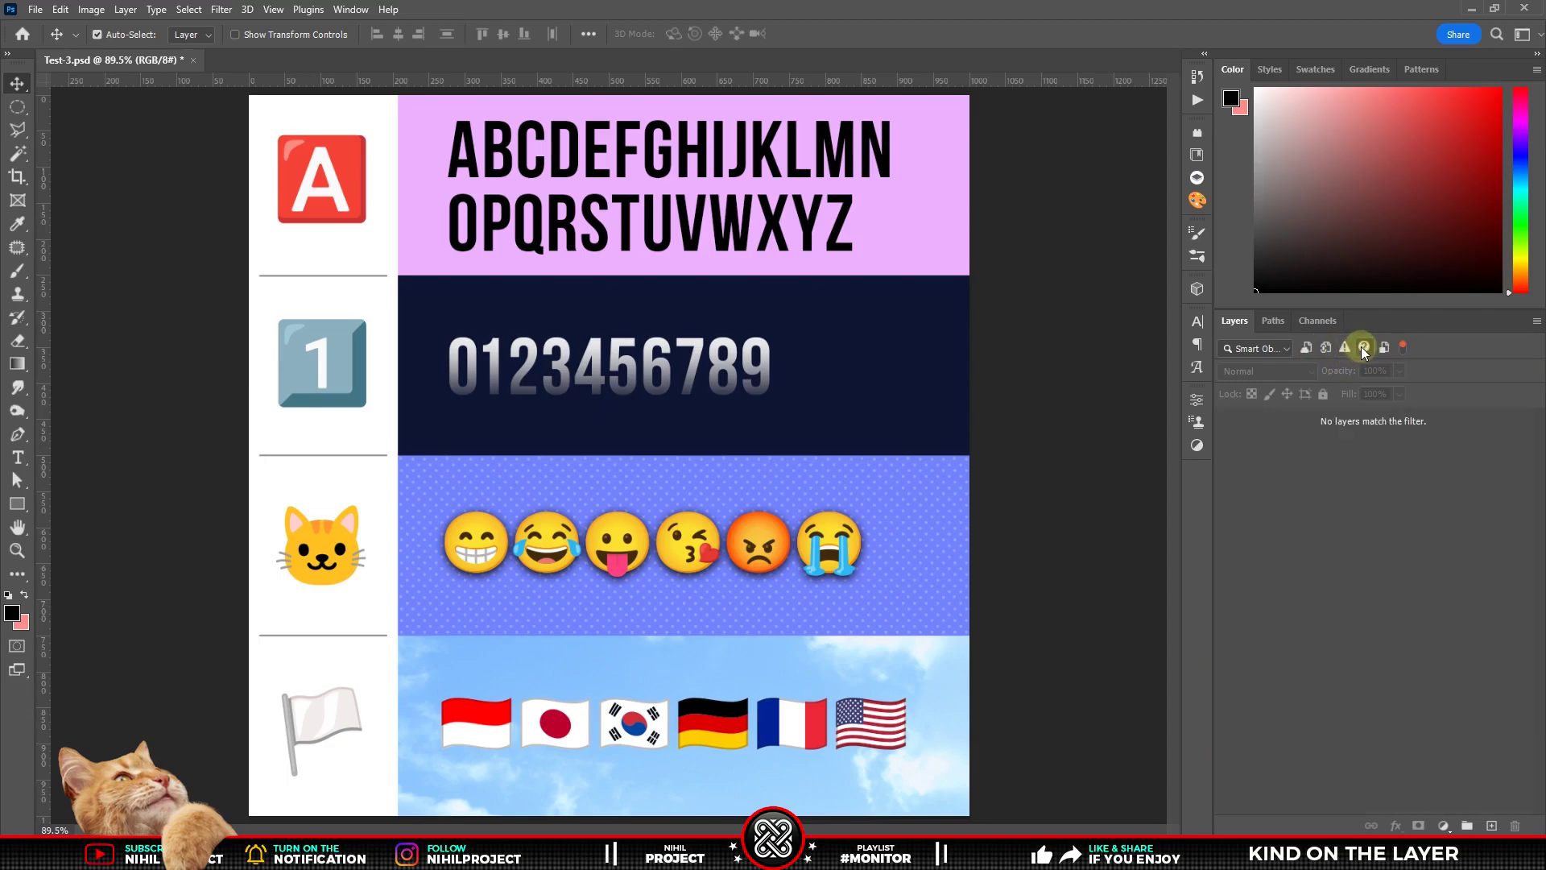
click(1362, 348)
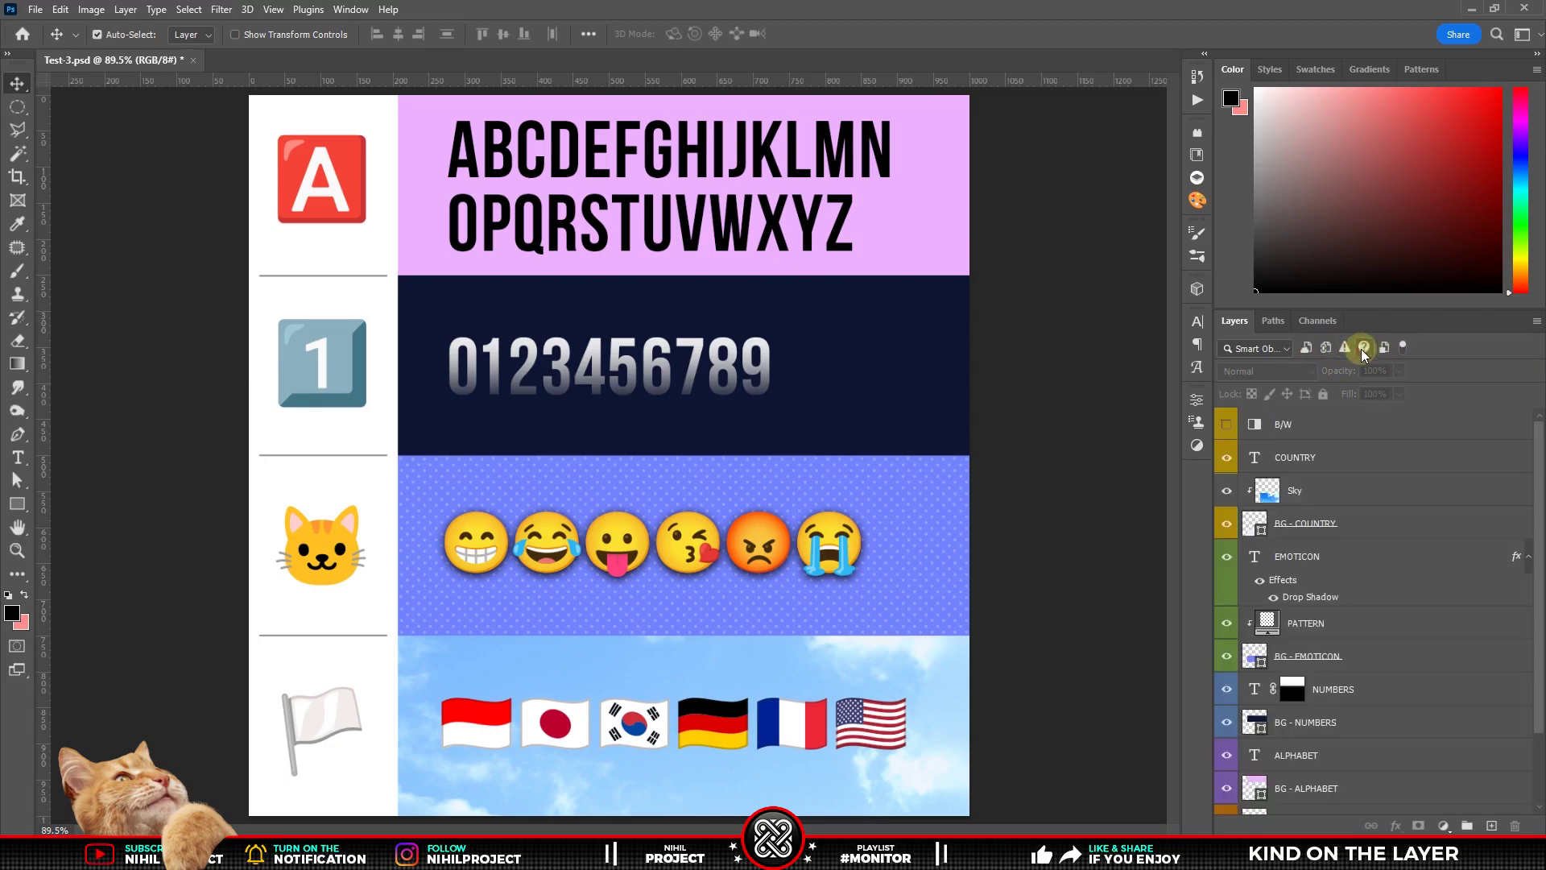
click(1384, 347)
click(1226, 424)
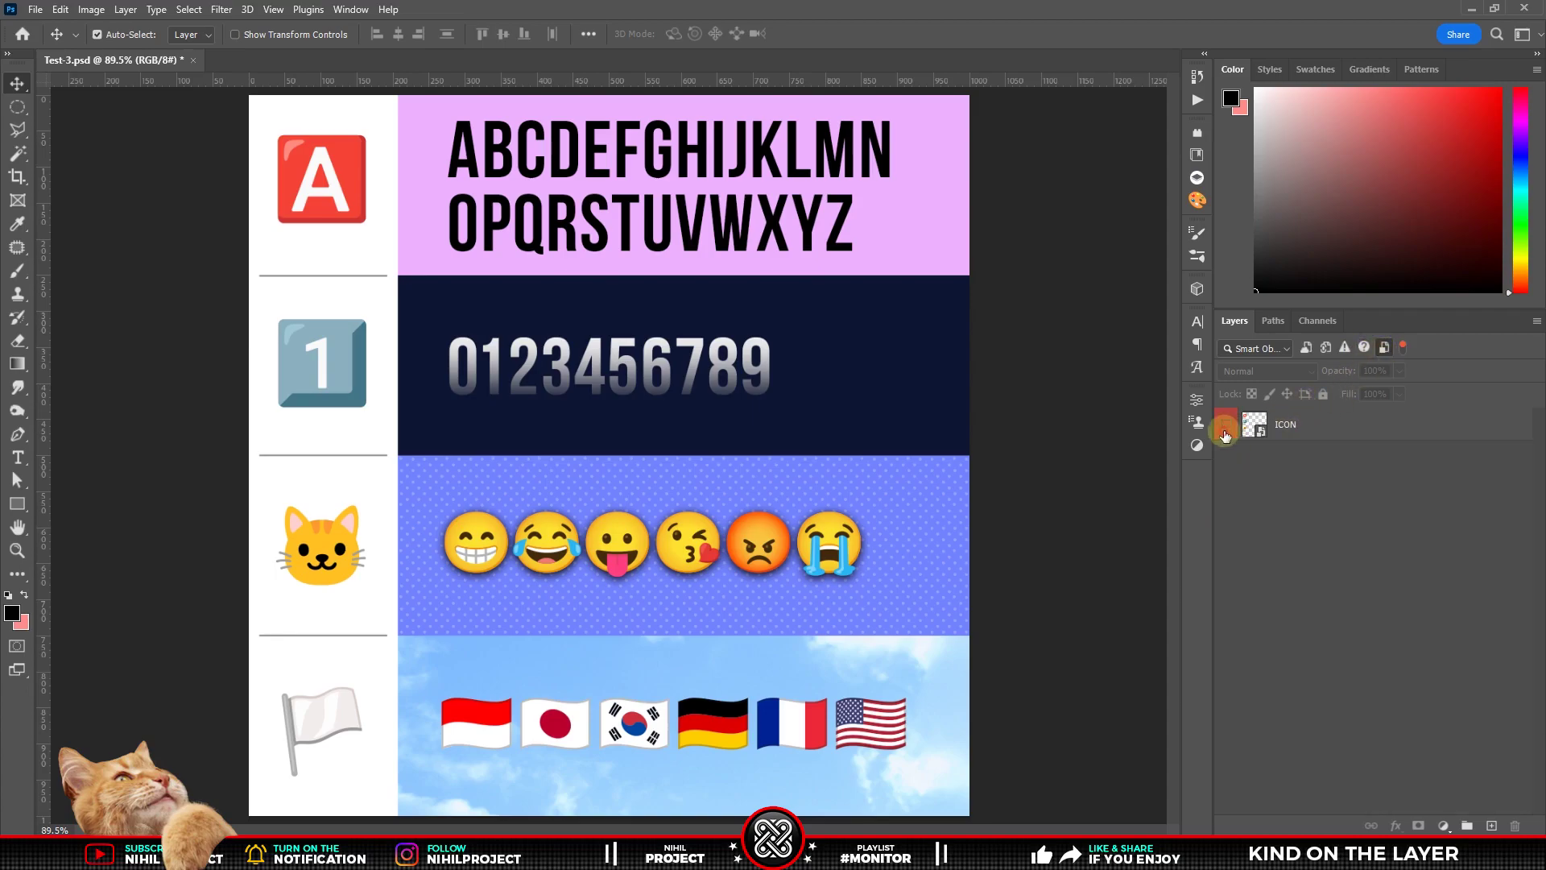
Filter to Selected layers and select ICON, EMOTICON and COUNTRY on the canvas.
click(1284, 350)
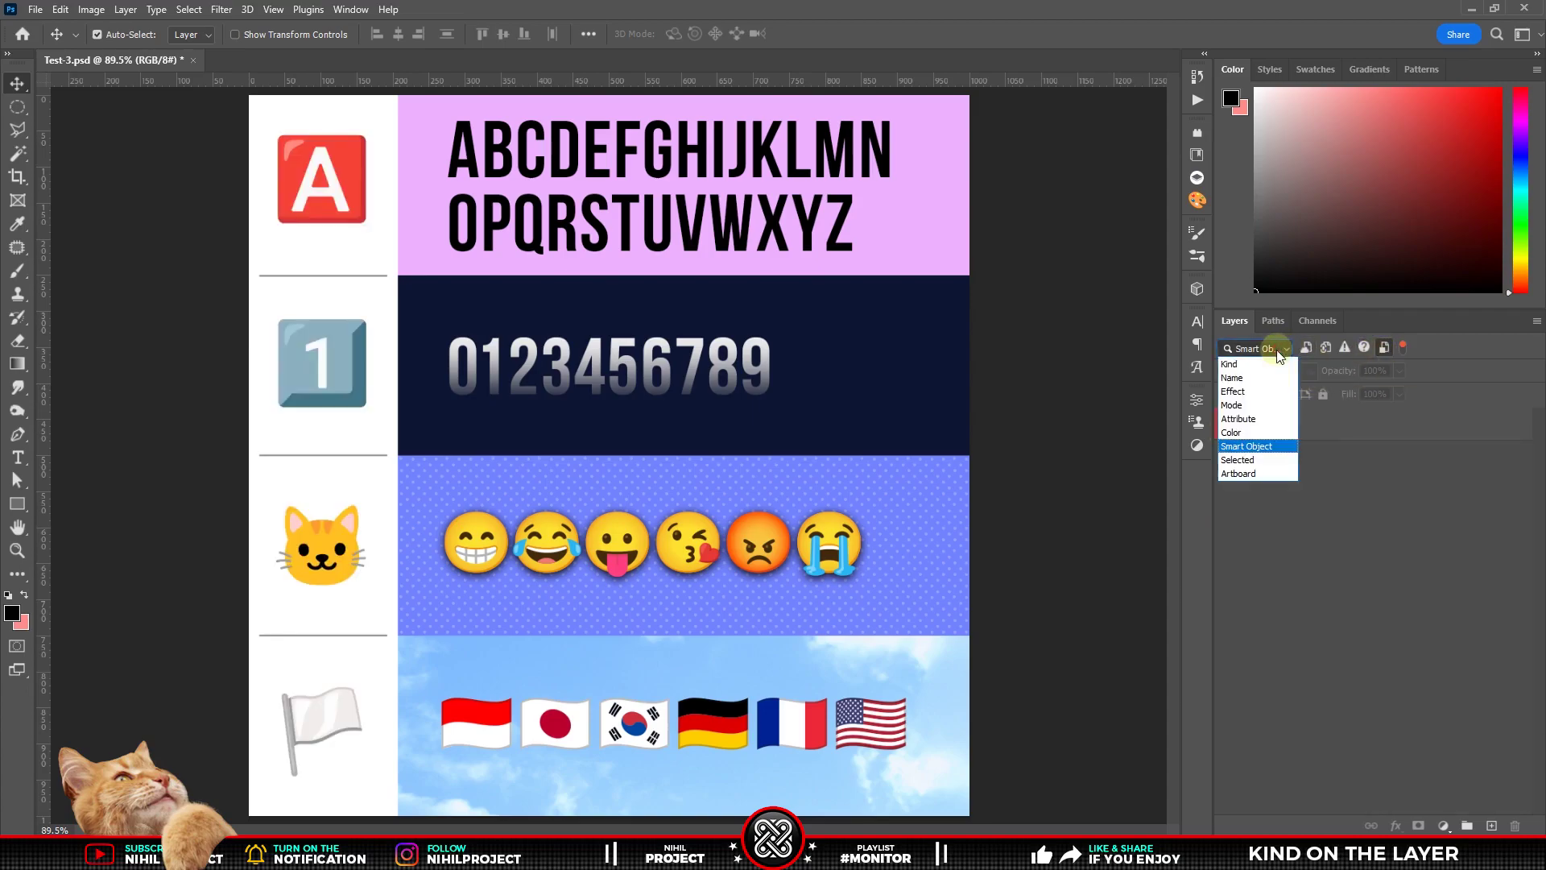
click(1263, 459)
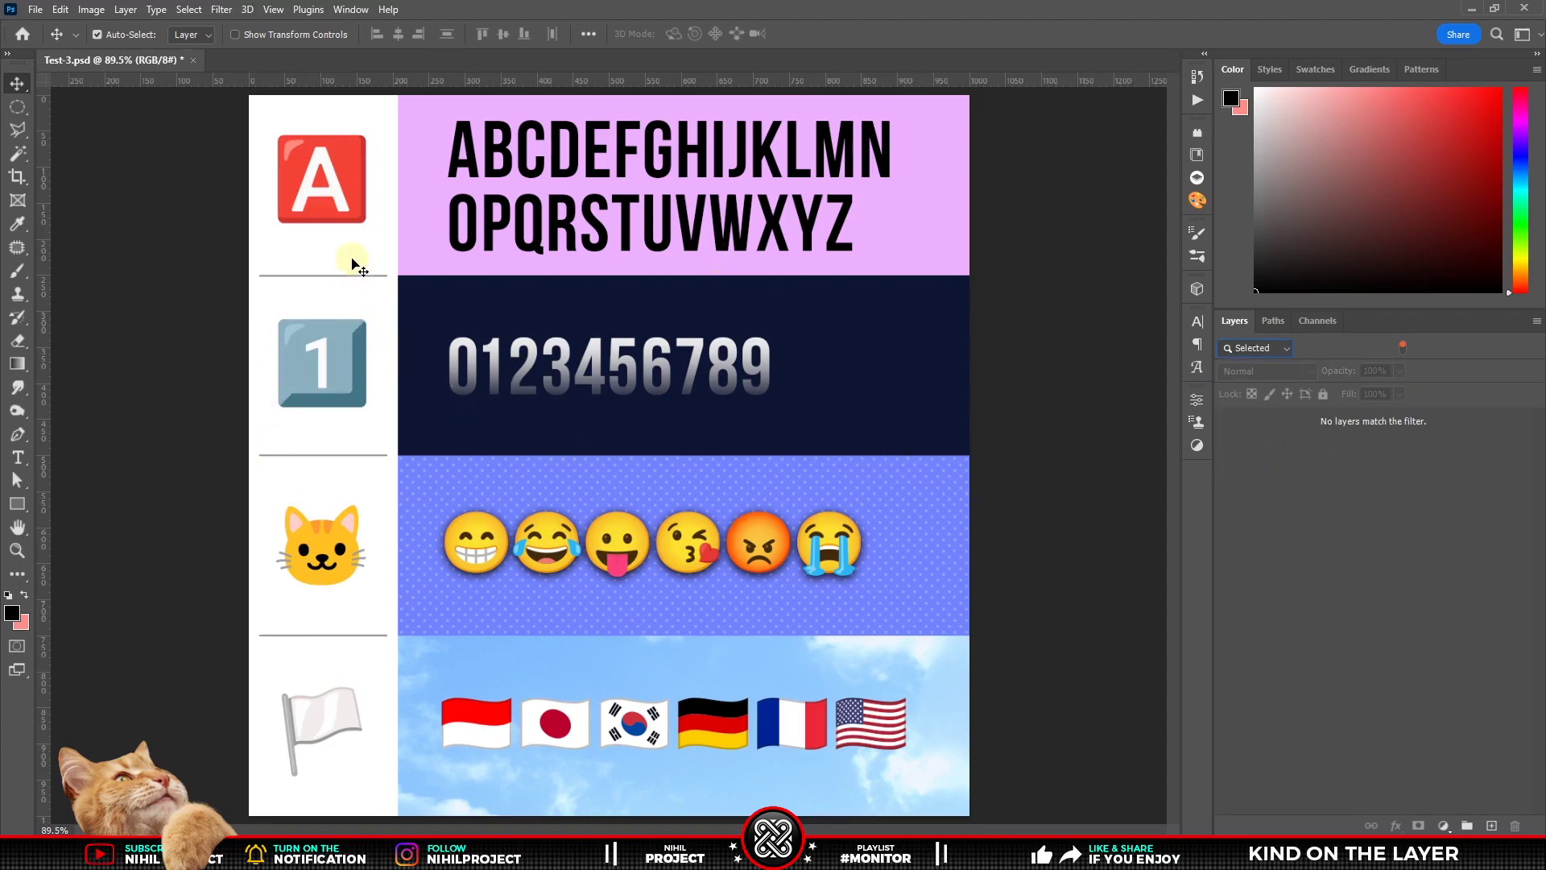
click(328, 198)
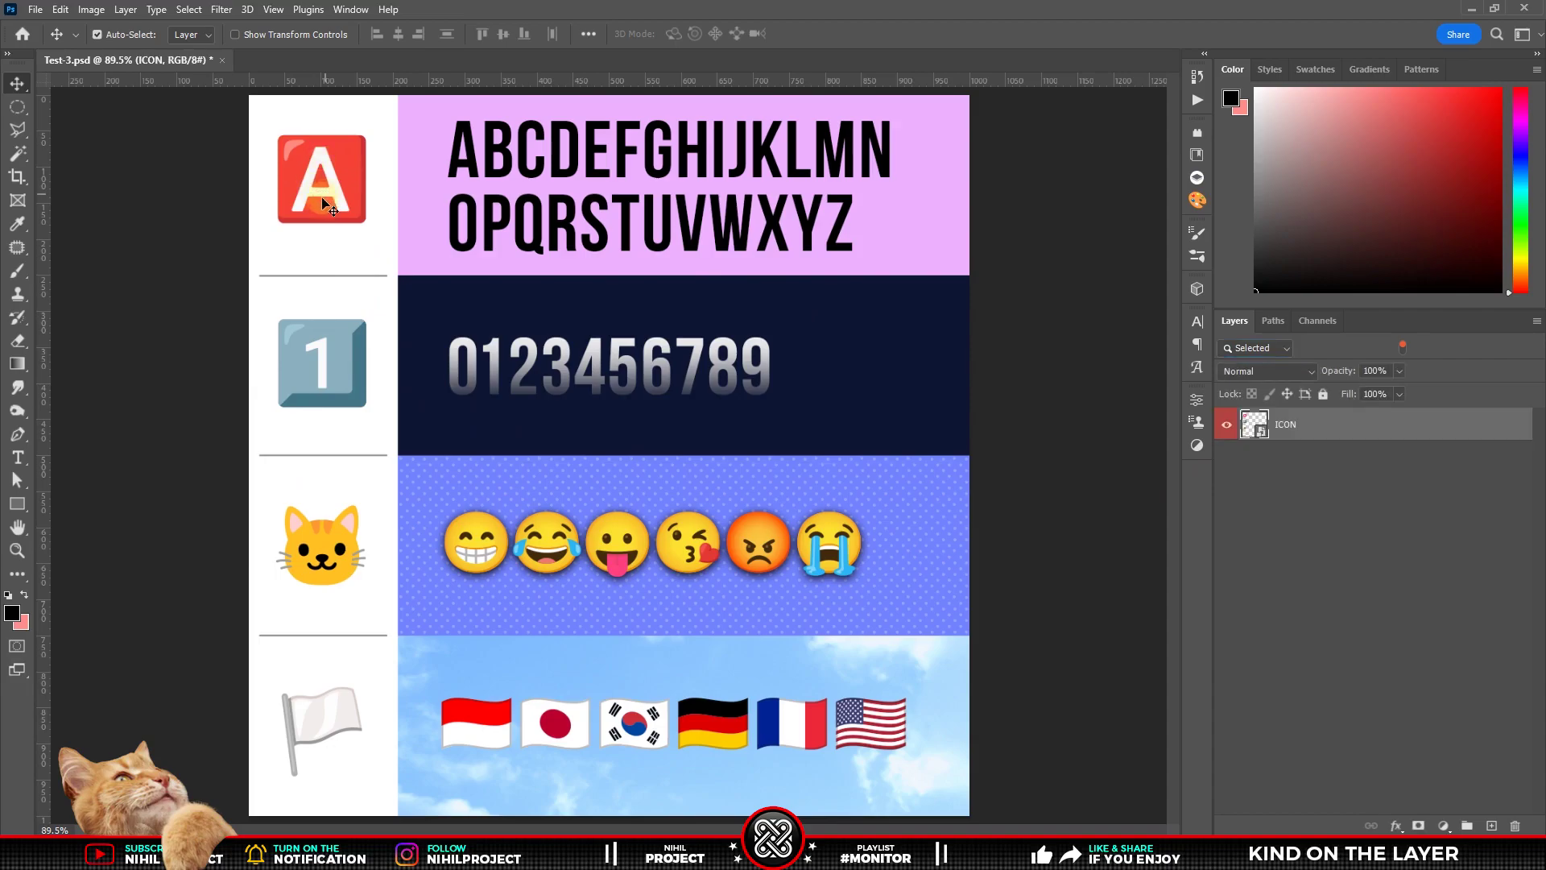
click(481, 535)
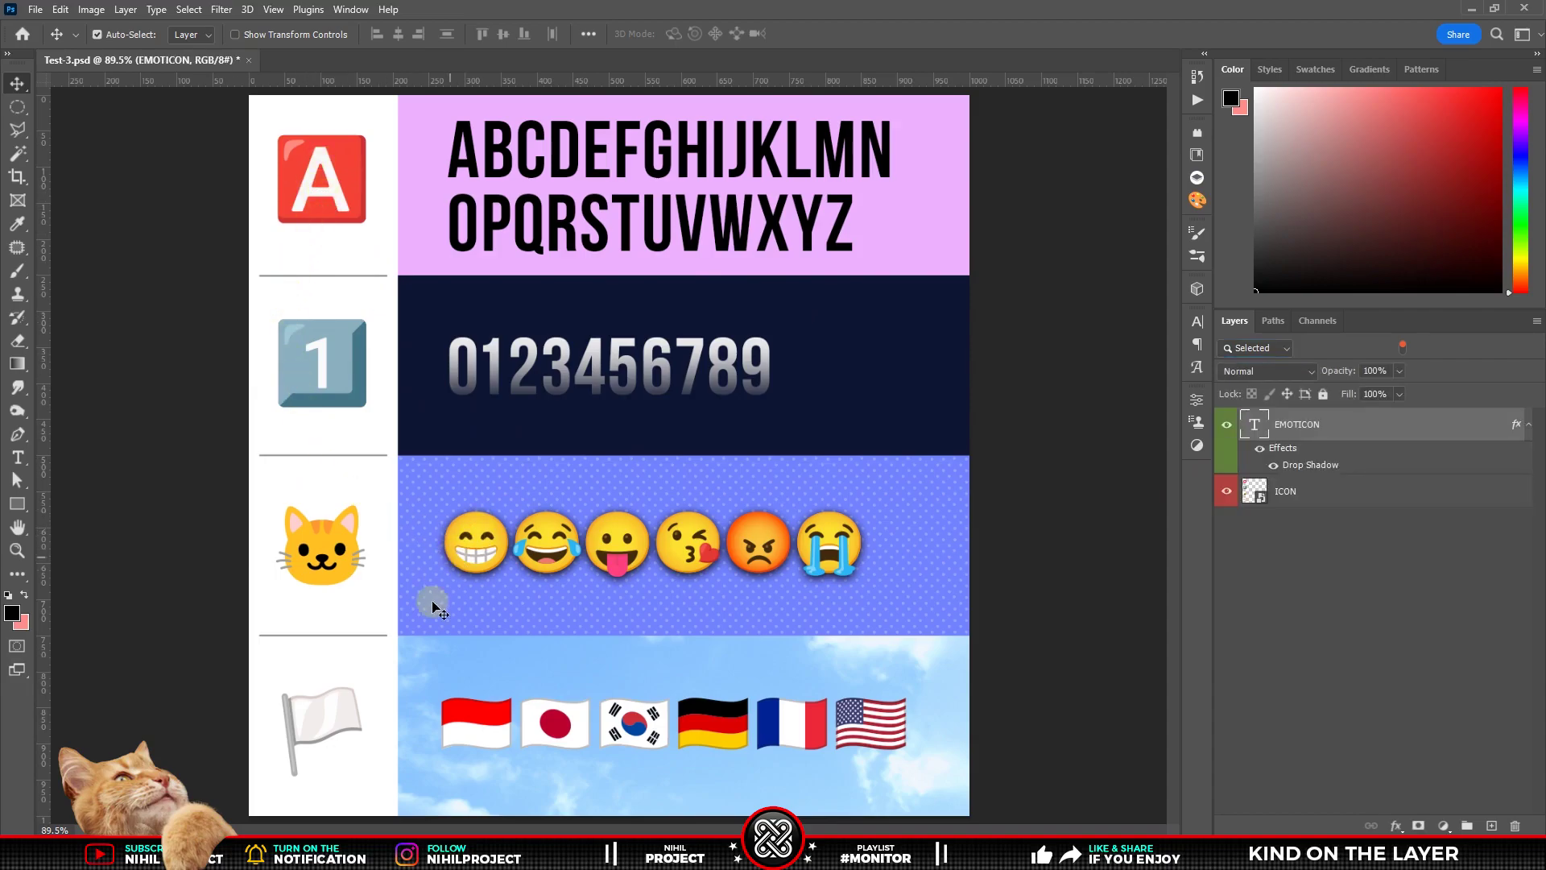
click(474, 719)
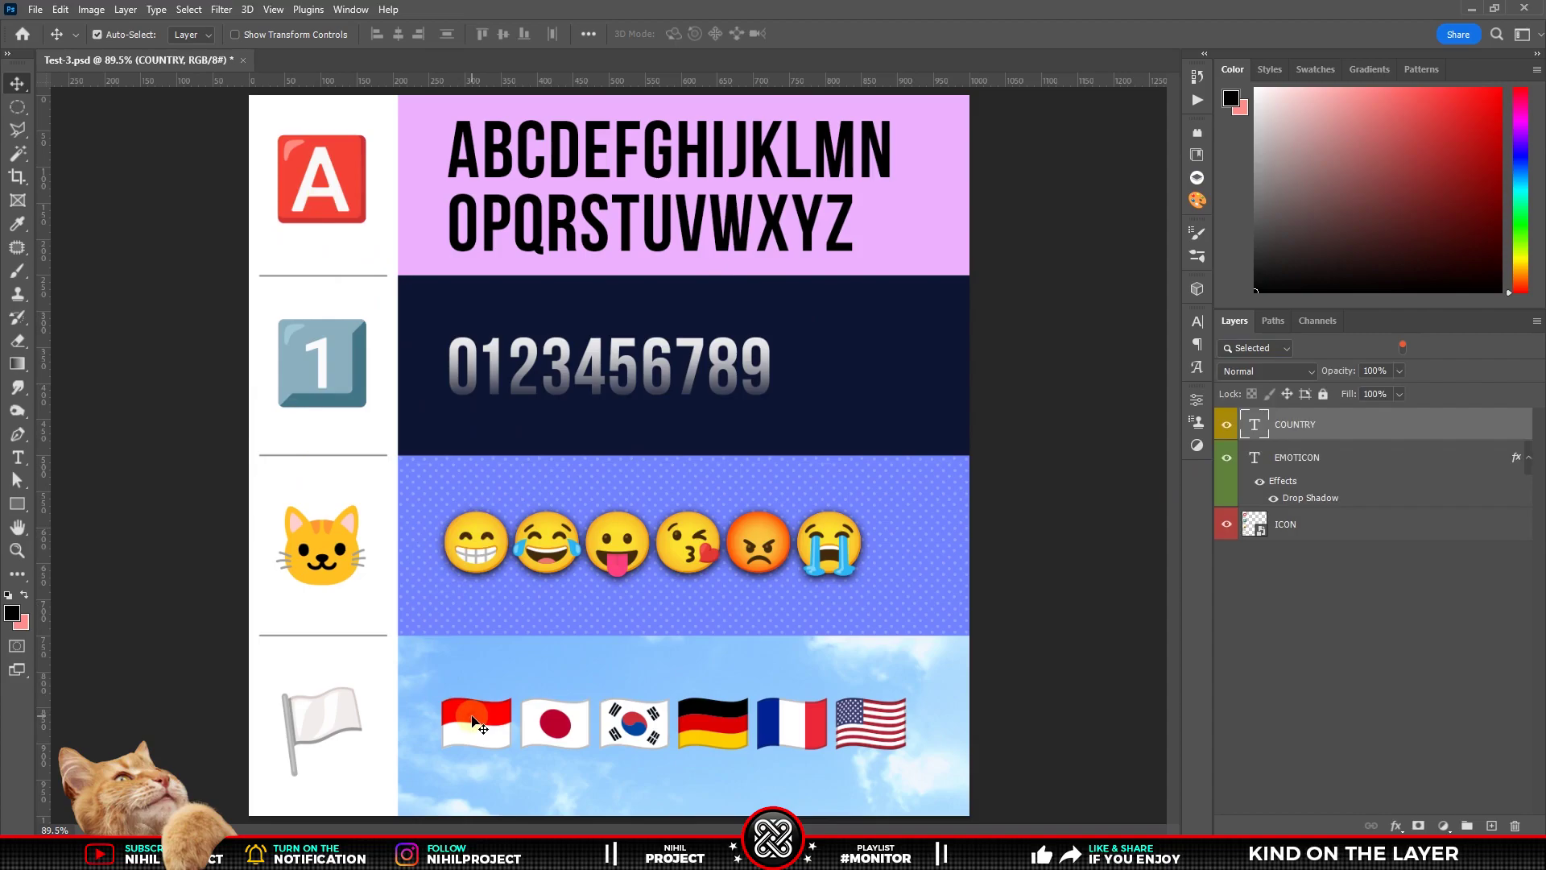
Hide and reshow the flags, emojis and ICON layers.
click(1227, 425)
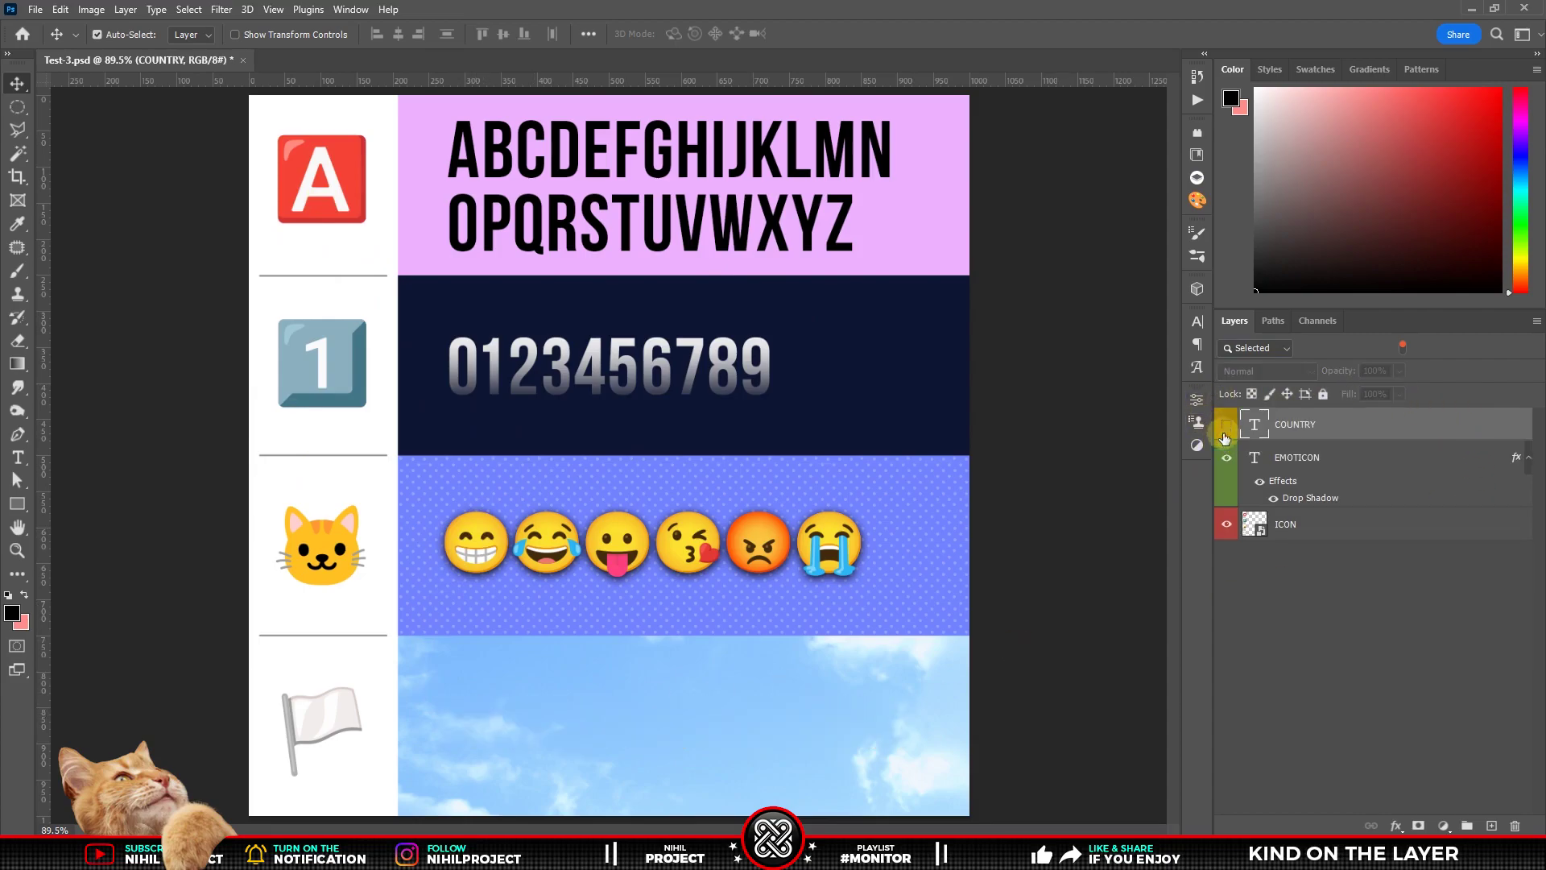
click(1227, 458)
click(1226, 519)
click(1227, 458)
click(1226, 424)
click(1259, 348)
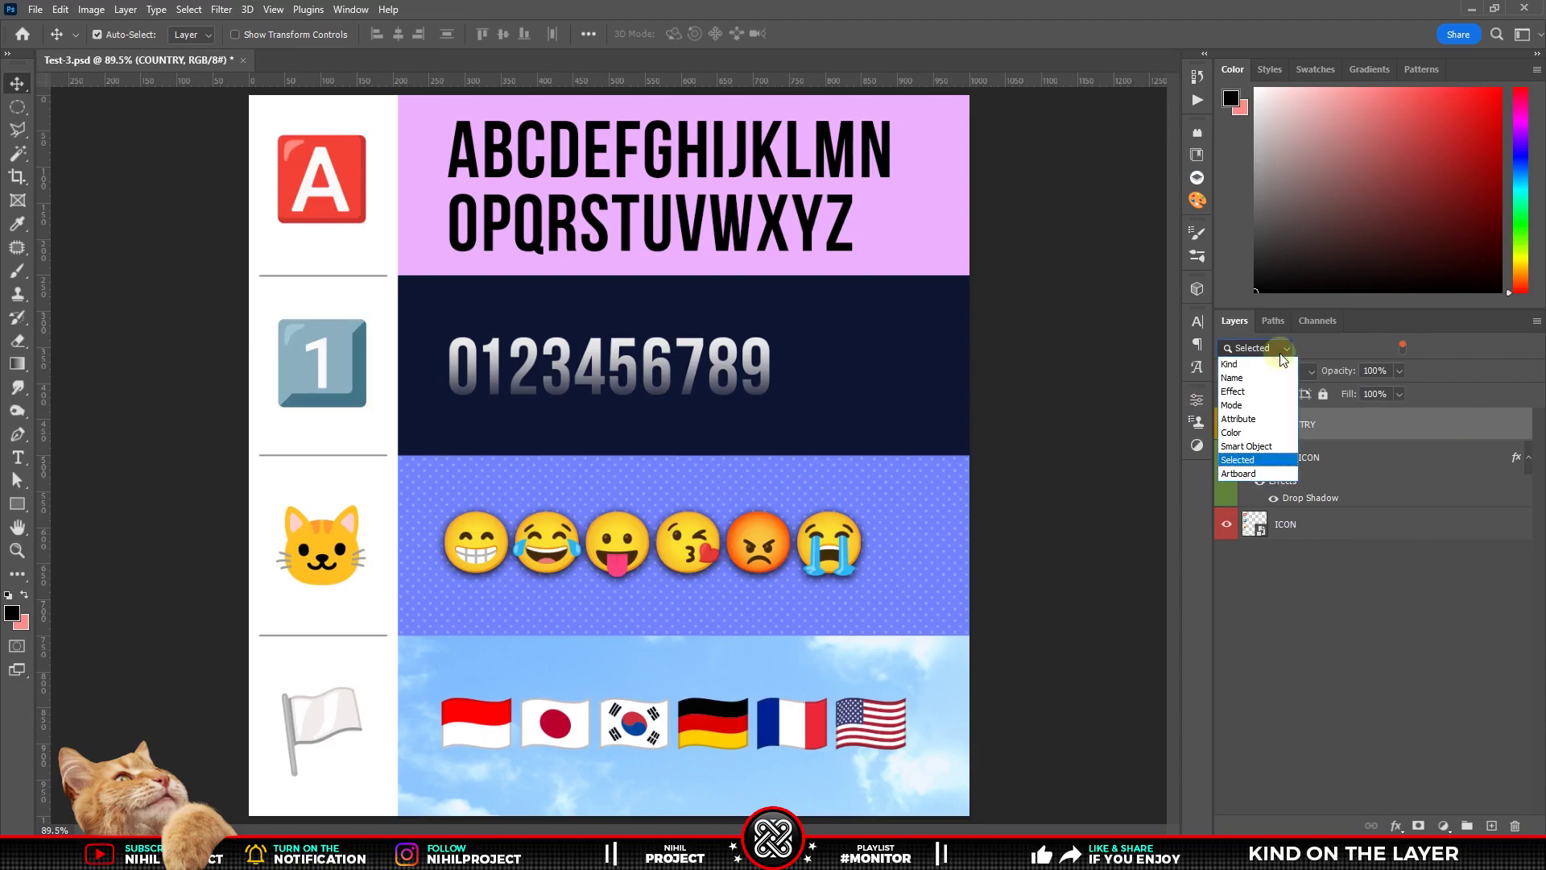
Filter by Artboard, selecting Map 1 then Map 2, then deselect all layers.
click(1254, 474)
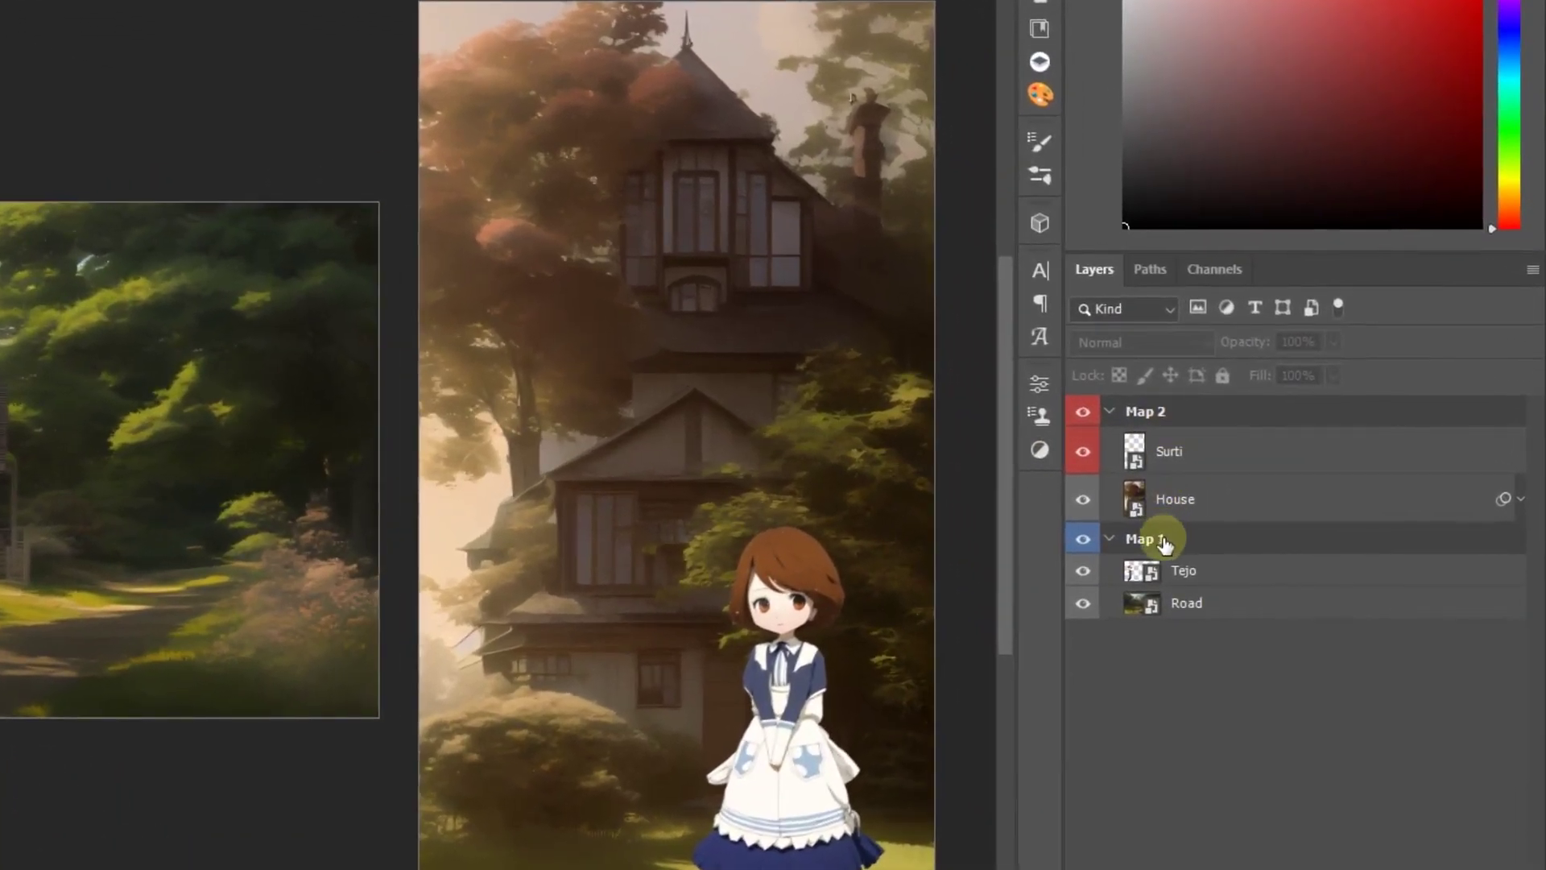
click(1302, 508)
click(1176, 411)
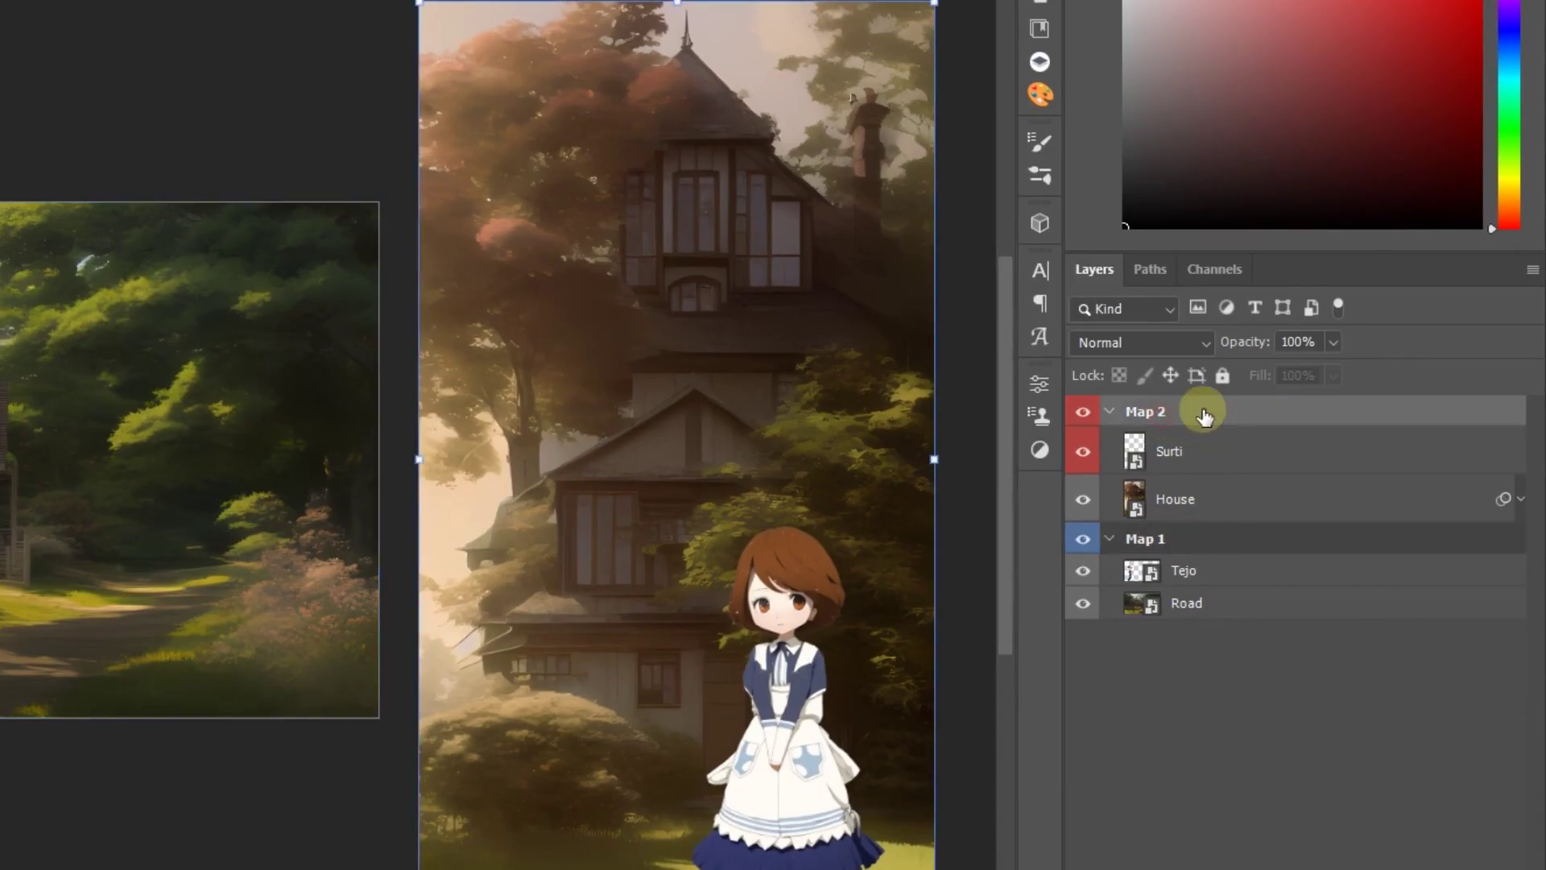
click(1187, 707)
Reapply the Artboard filter, pick the boy to list Map 1 layers, and toggle his visibility.
click(1147, 308)
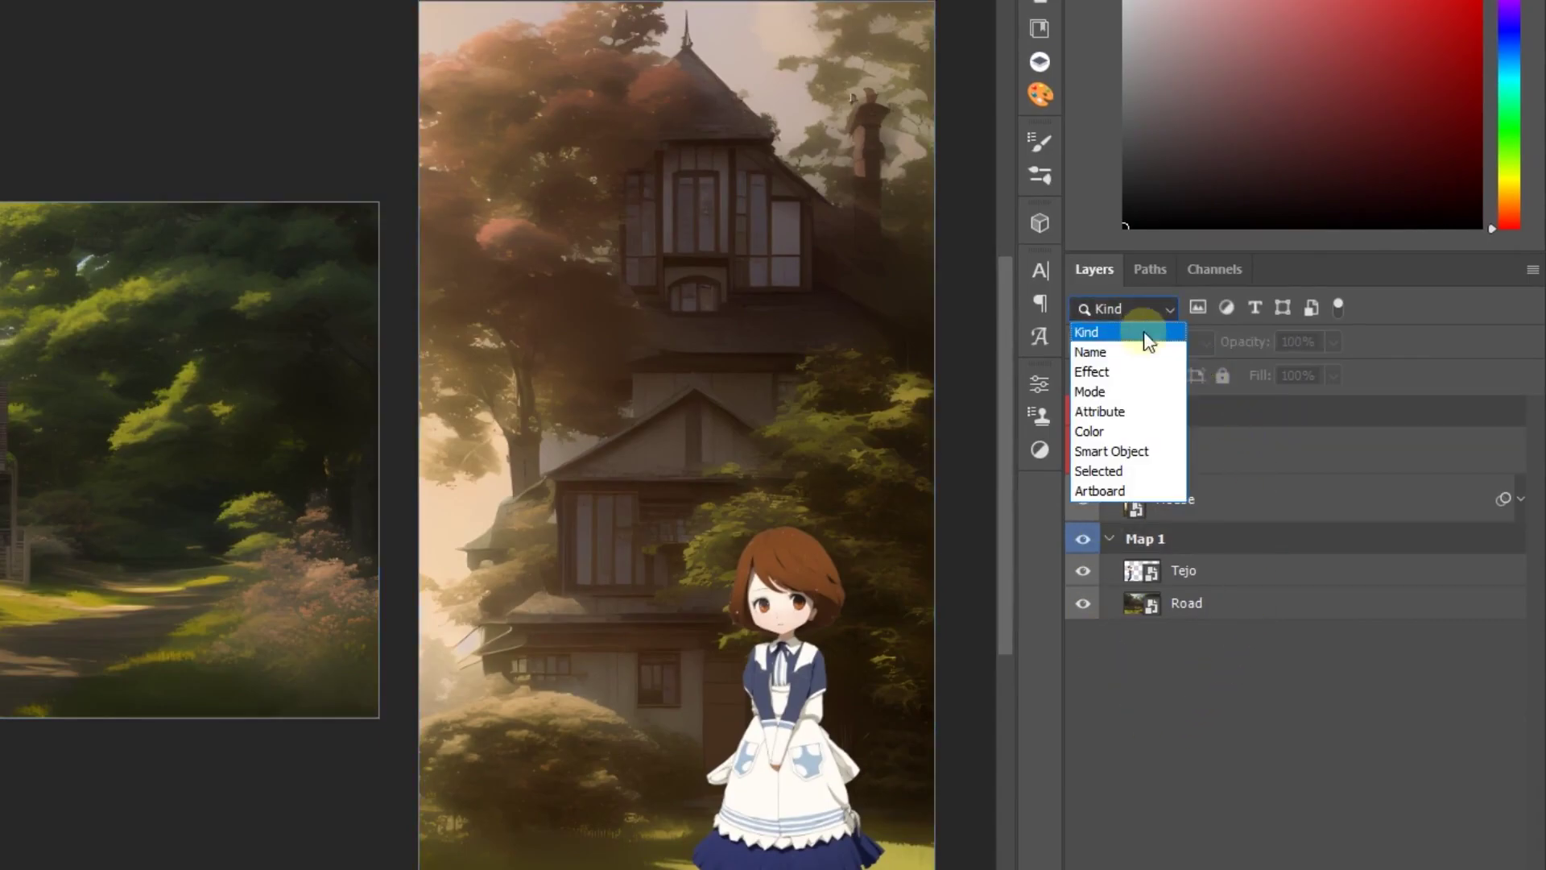
click(1153, 490)
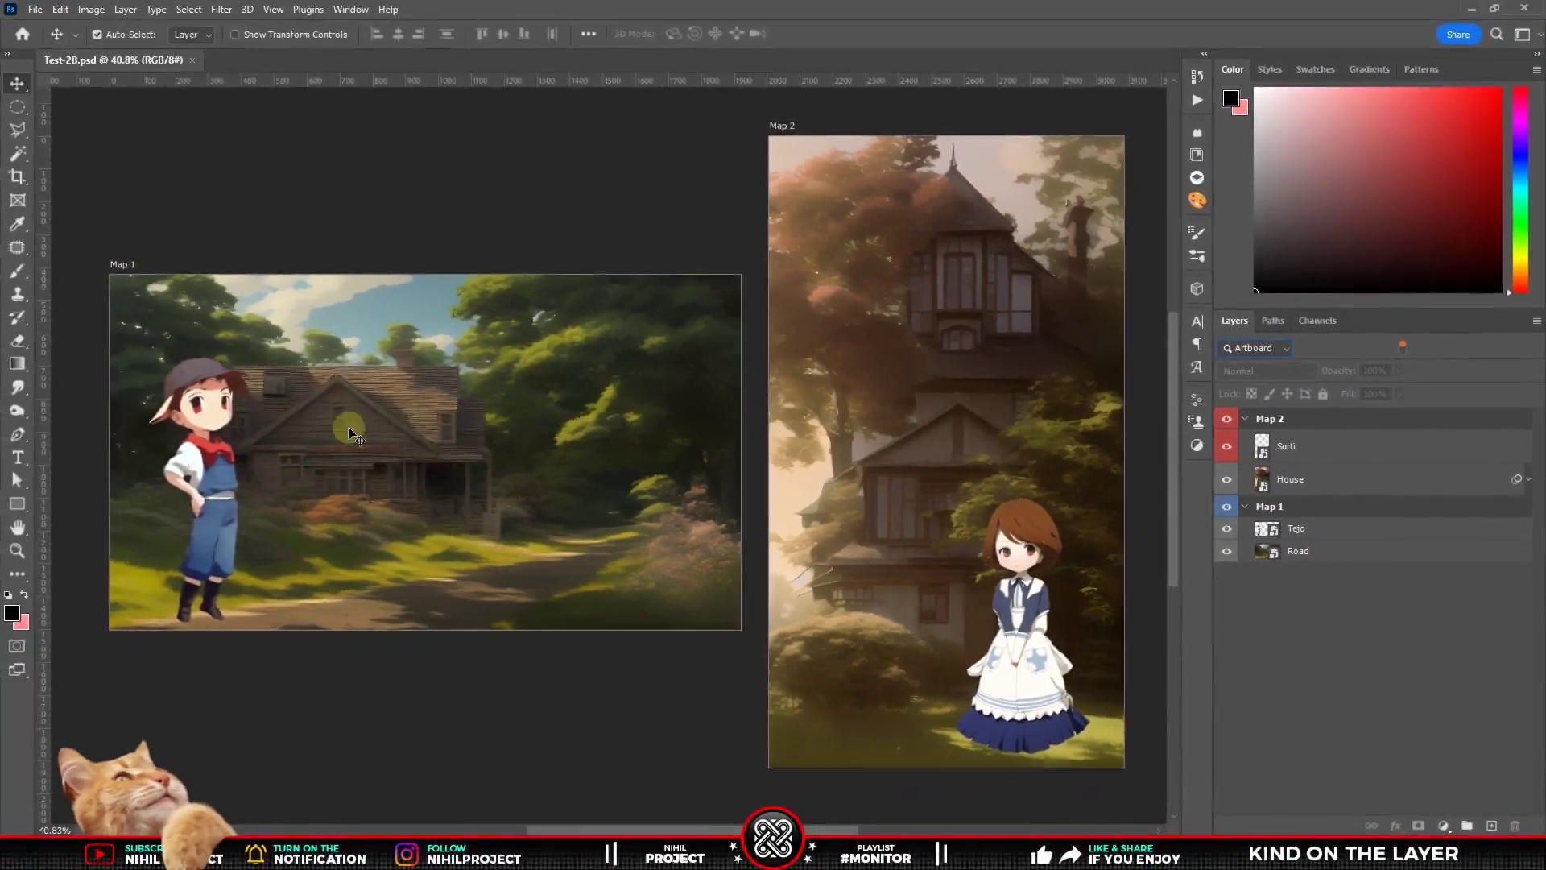
drag(210, 487, 295, 477)
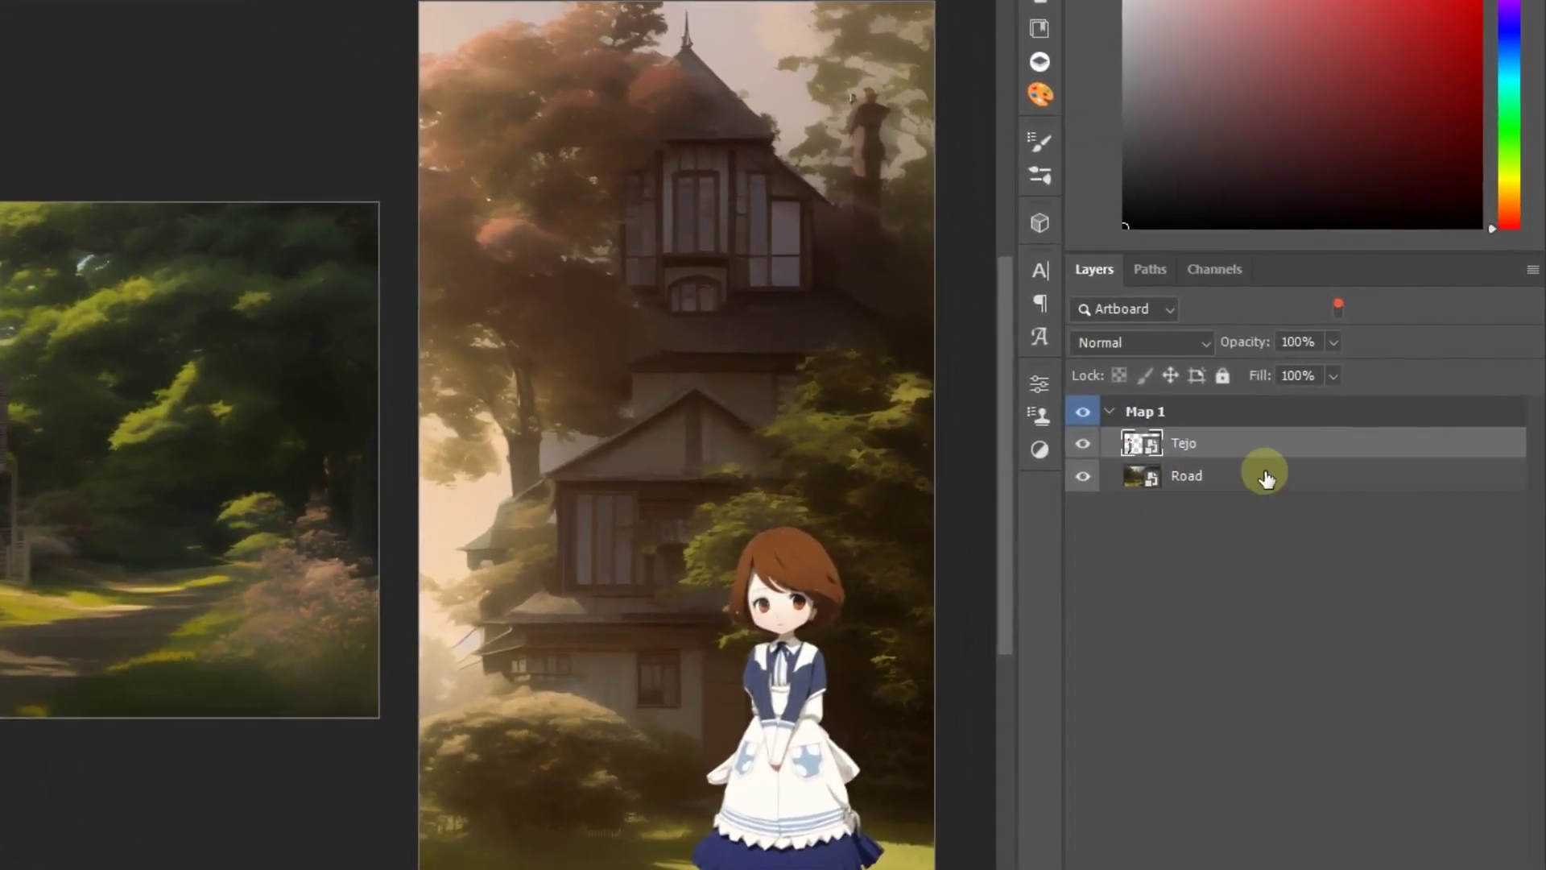
double_click(1297, 439)
key(Return)
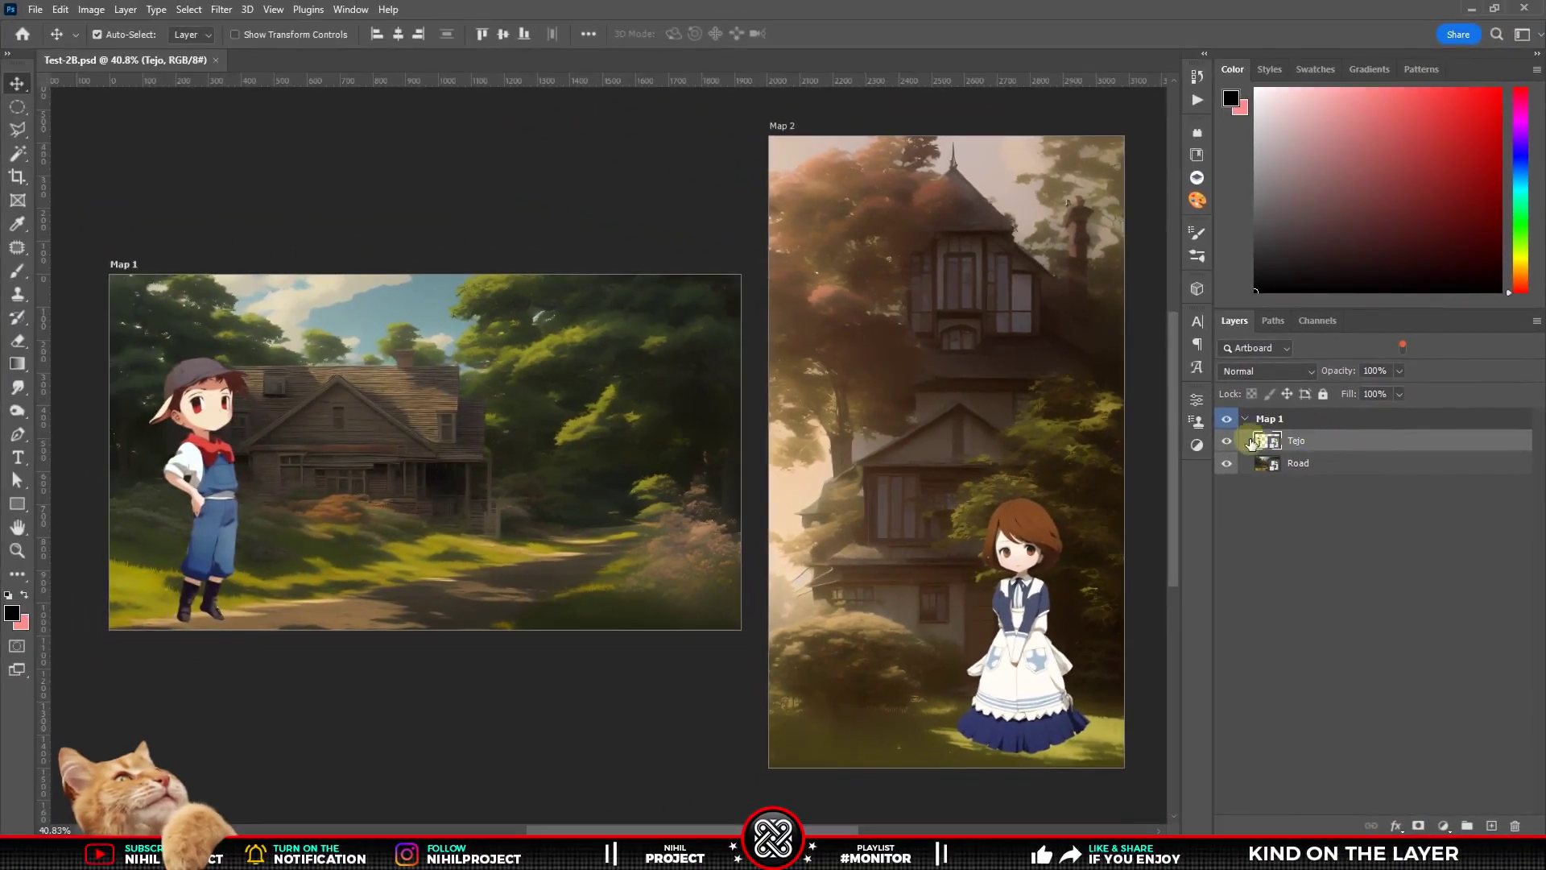
click(1230, 441)
click(1226, 463)
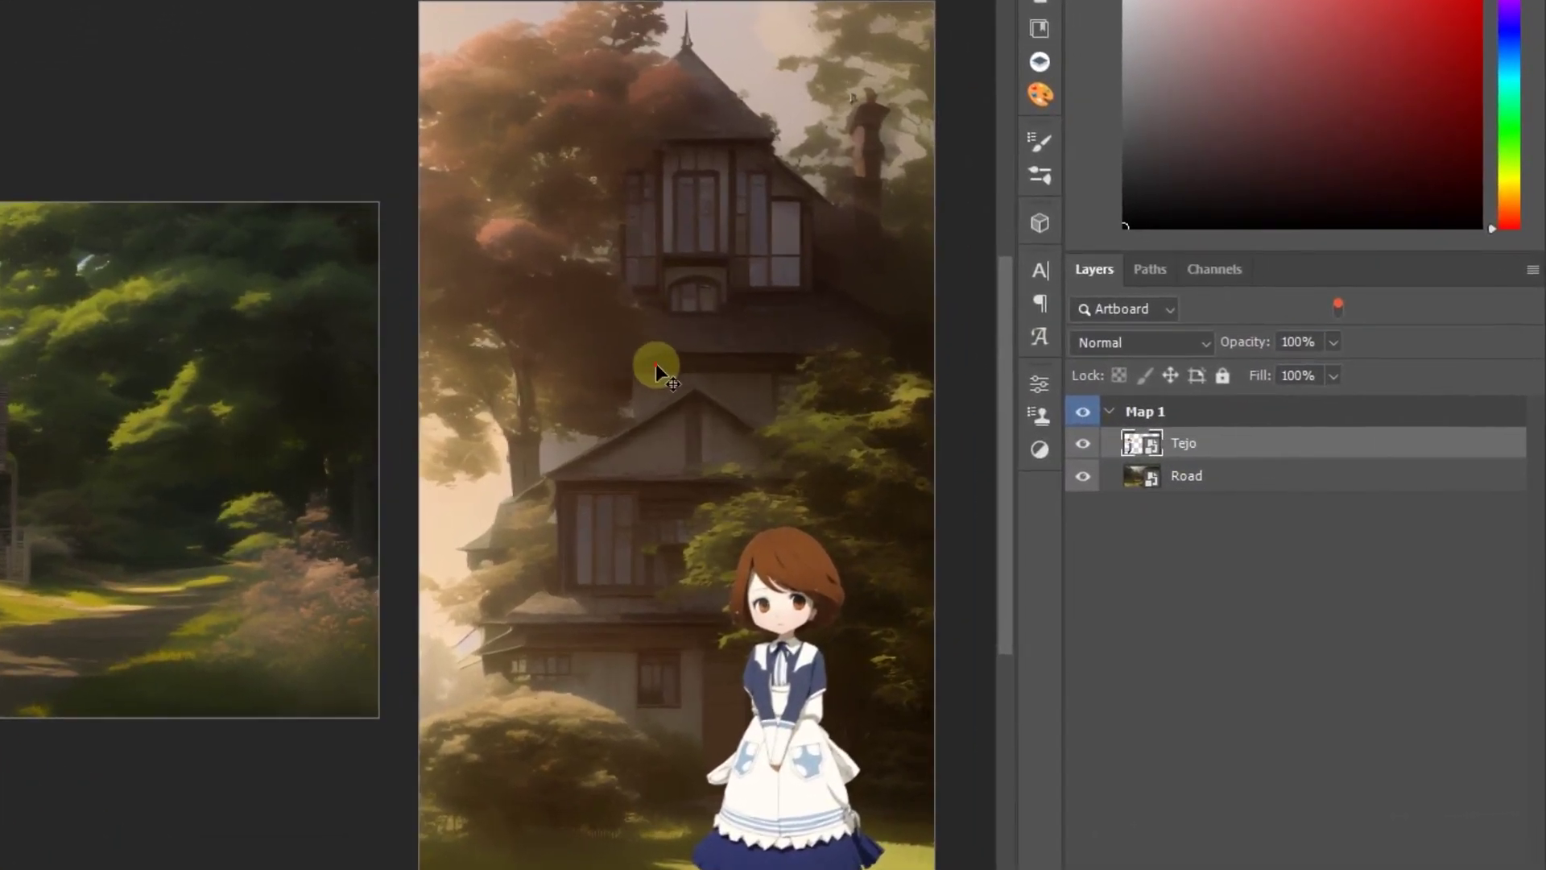
Pick the house to list Map 2's layers, toggle House and Surti, and move the girl.
click(656, 364)
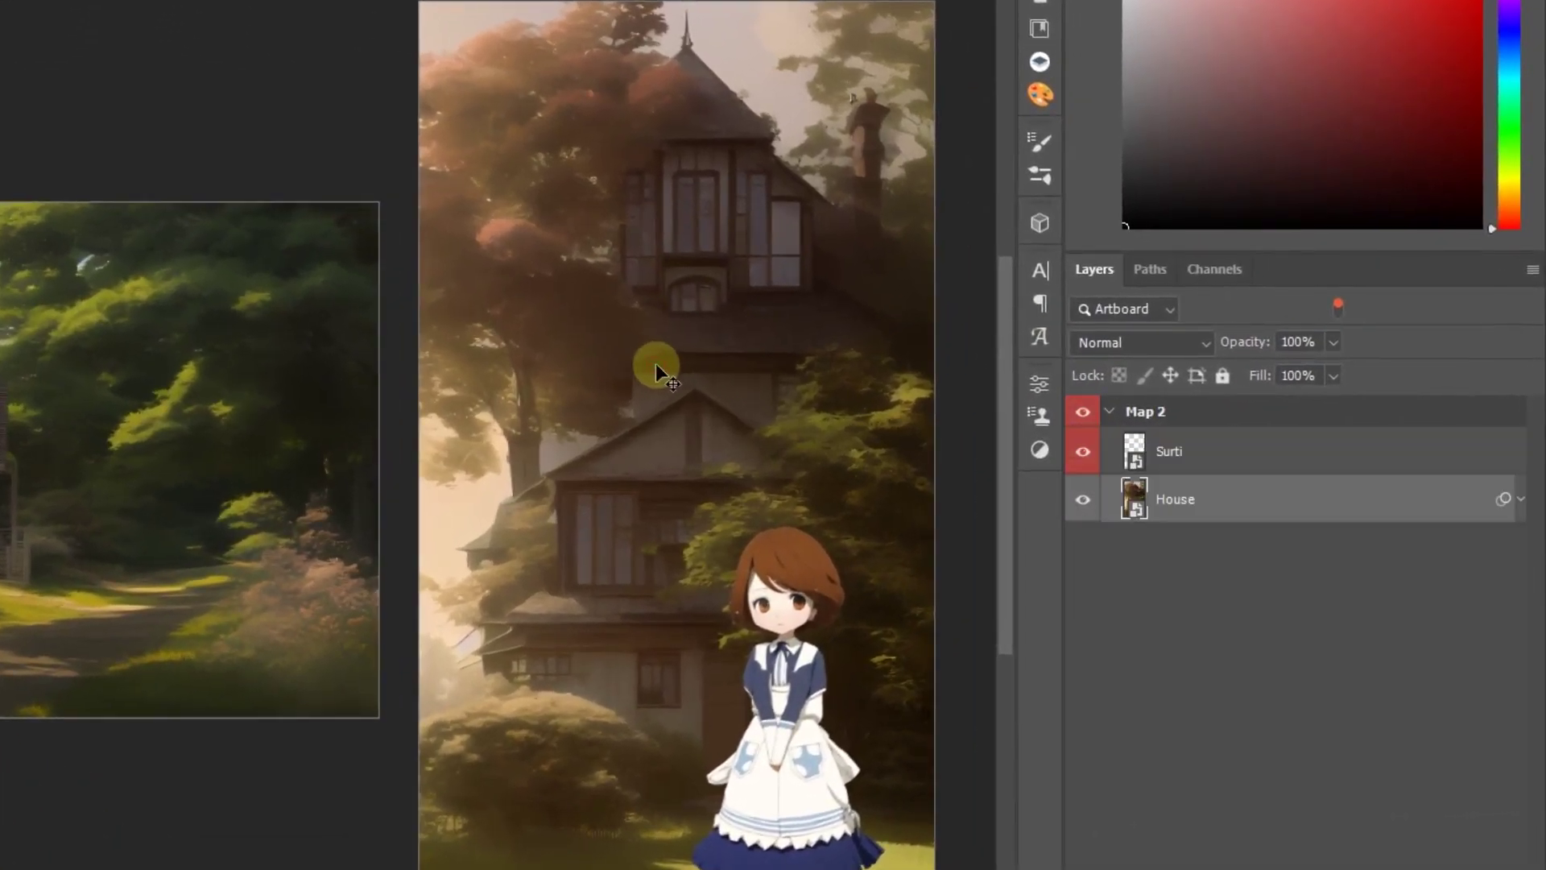
click(1083, 500)
click(1083, 451)
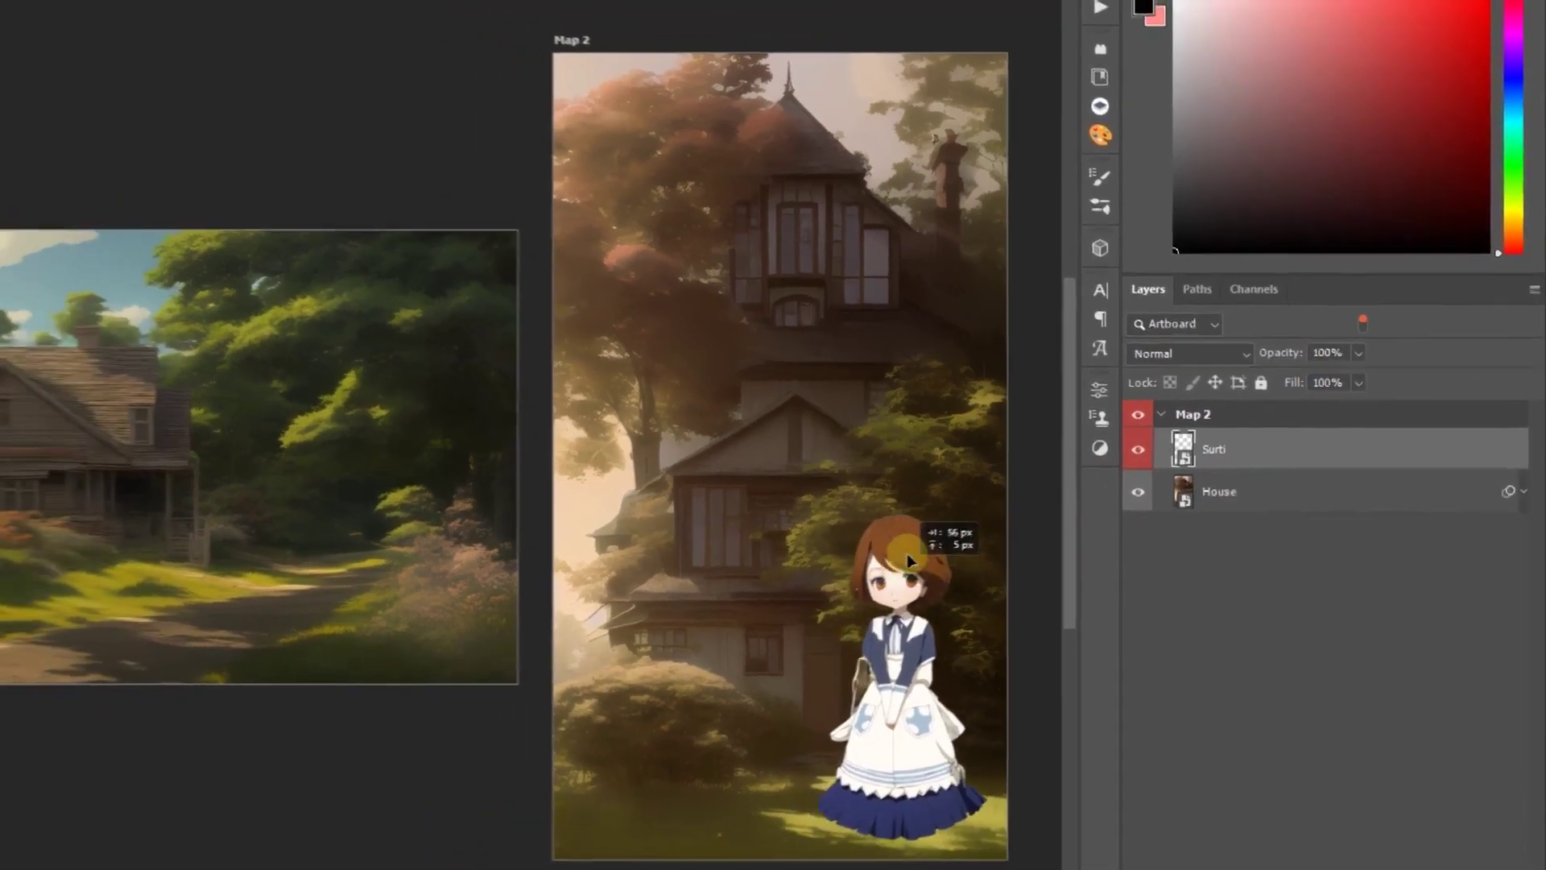
mouse_move(856, 555)
mouse_down()
mouse_move(926, 523)
mouse_move(1001, 526)
mouse_up()
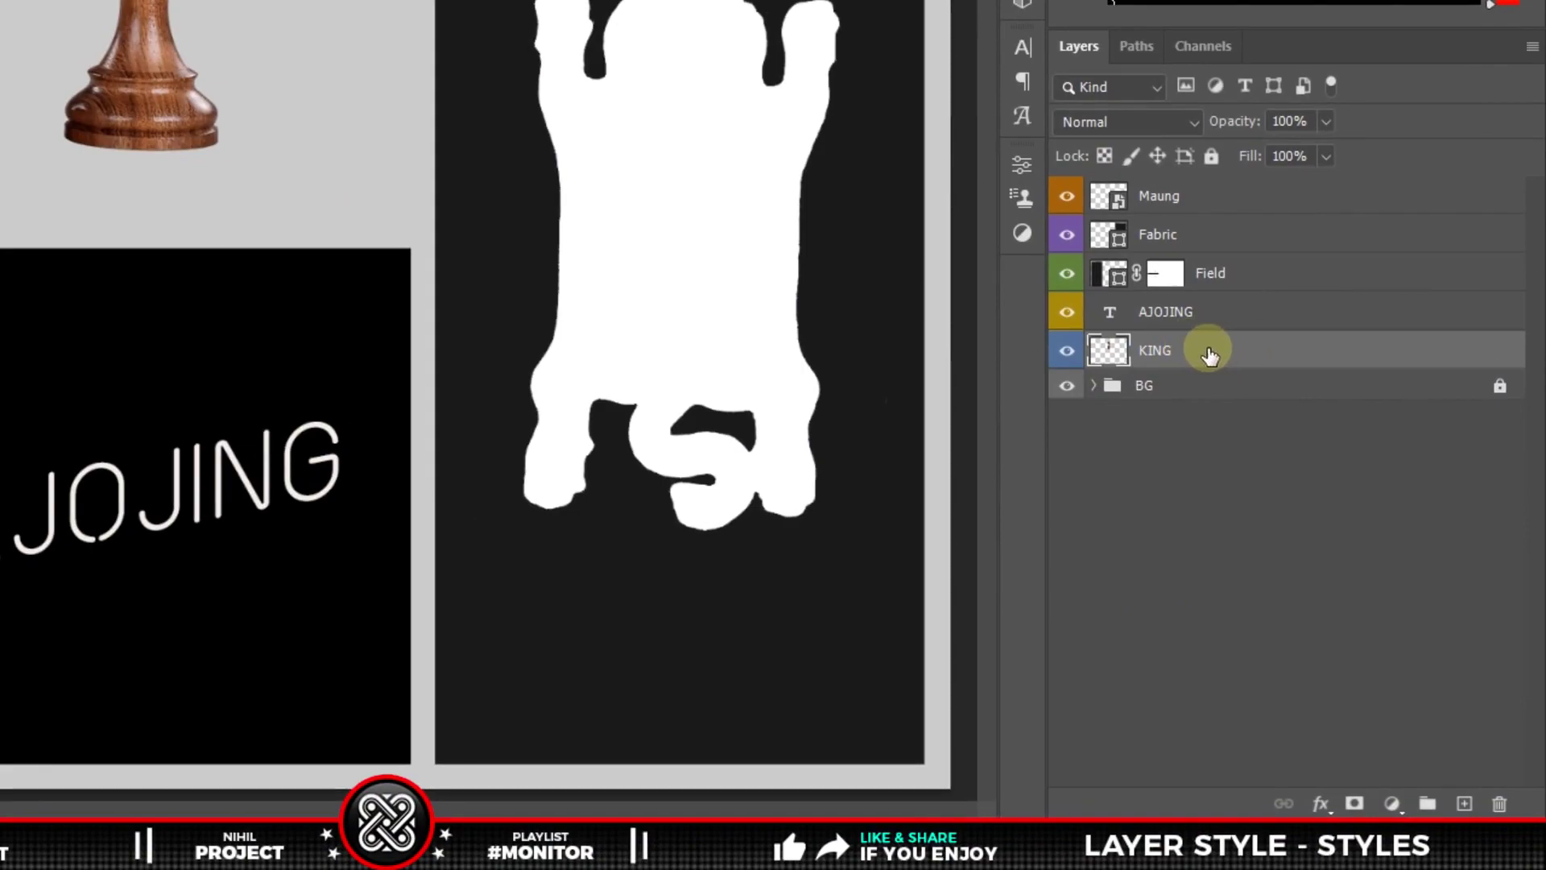
Open the KING layer's Layer Style settings, view the preset styles, and close the dialog.
double_click(1210, 354)
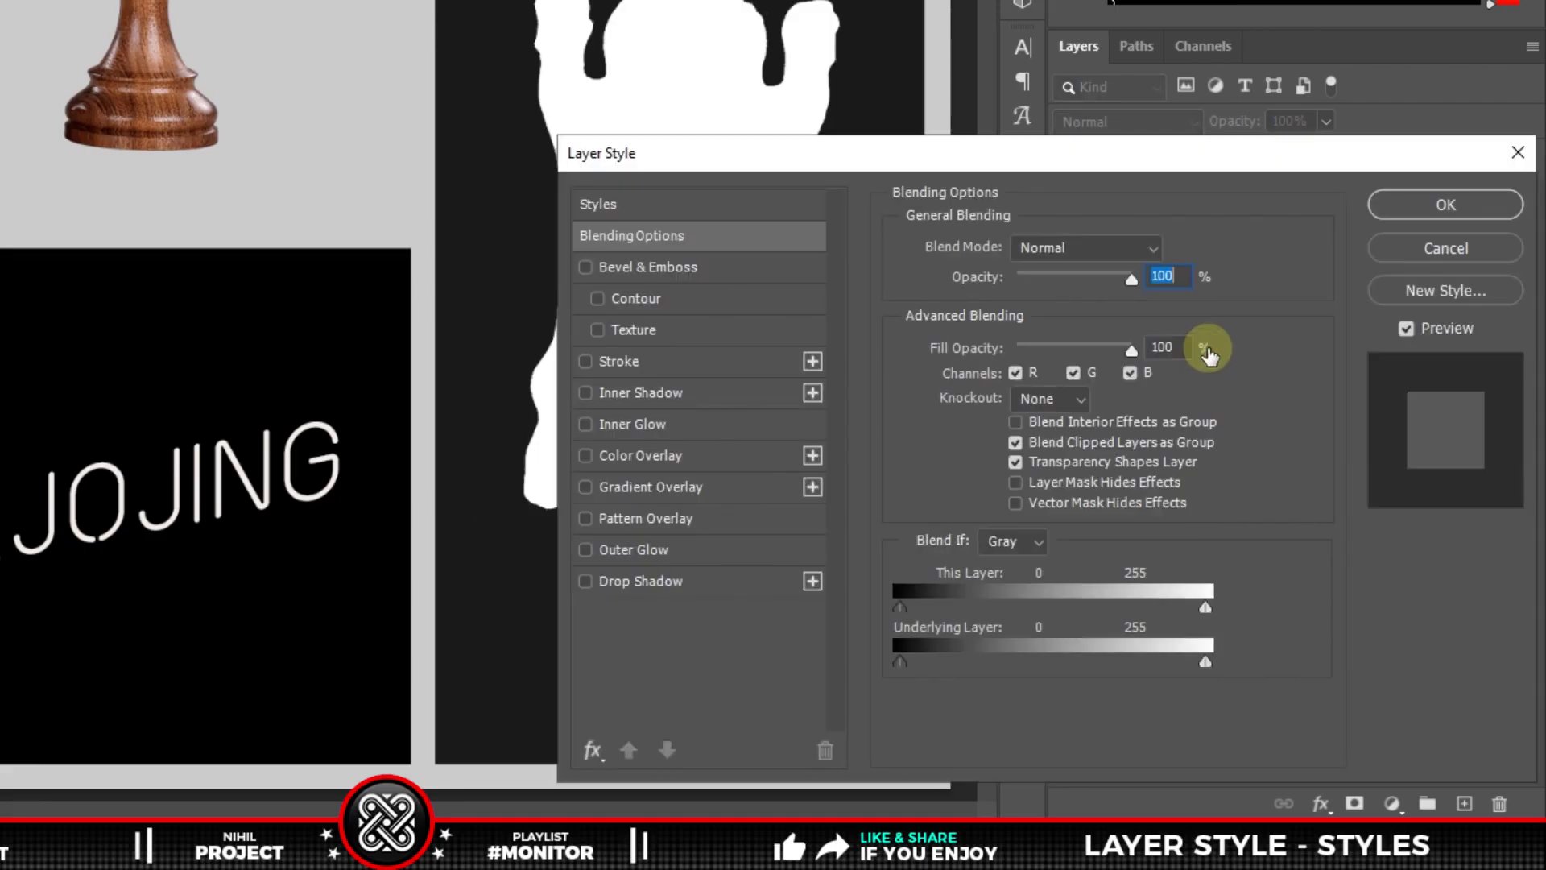
click(593, 205)
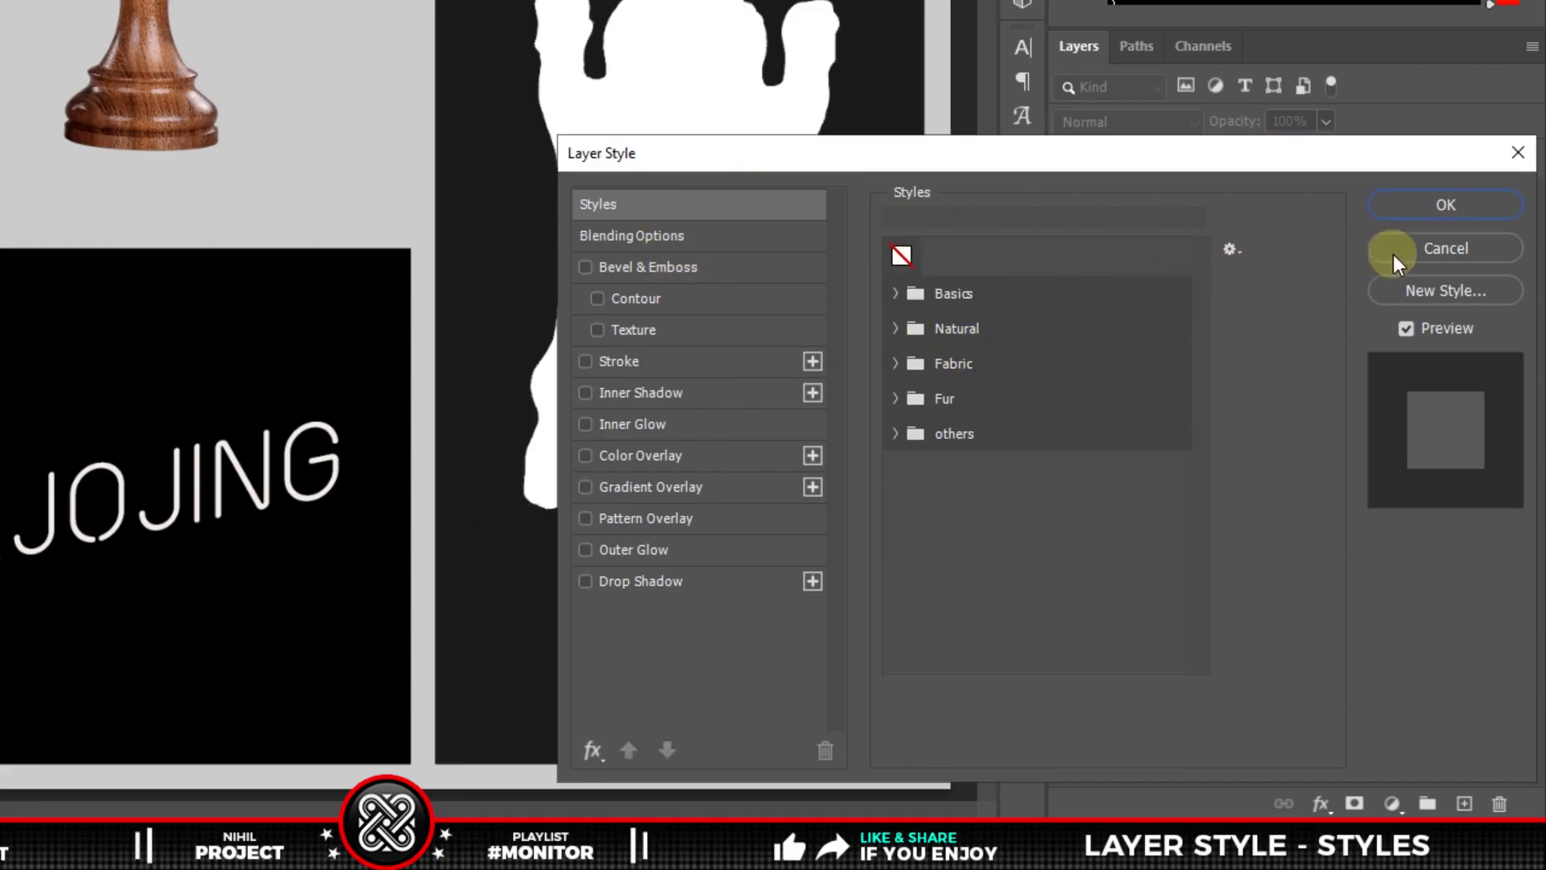
click(1405, 250)
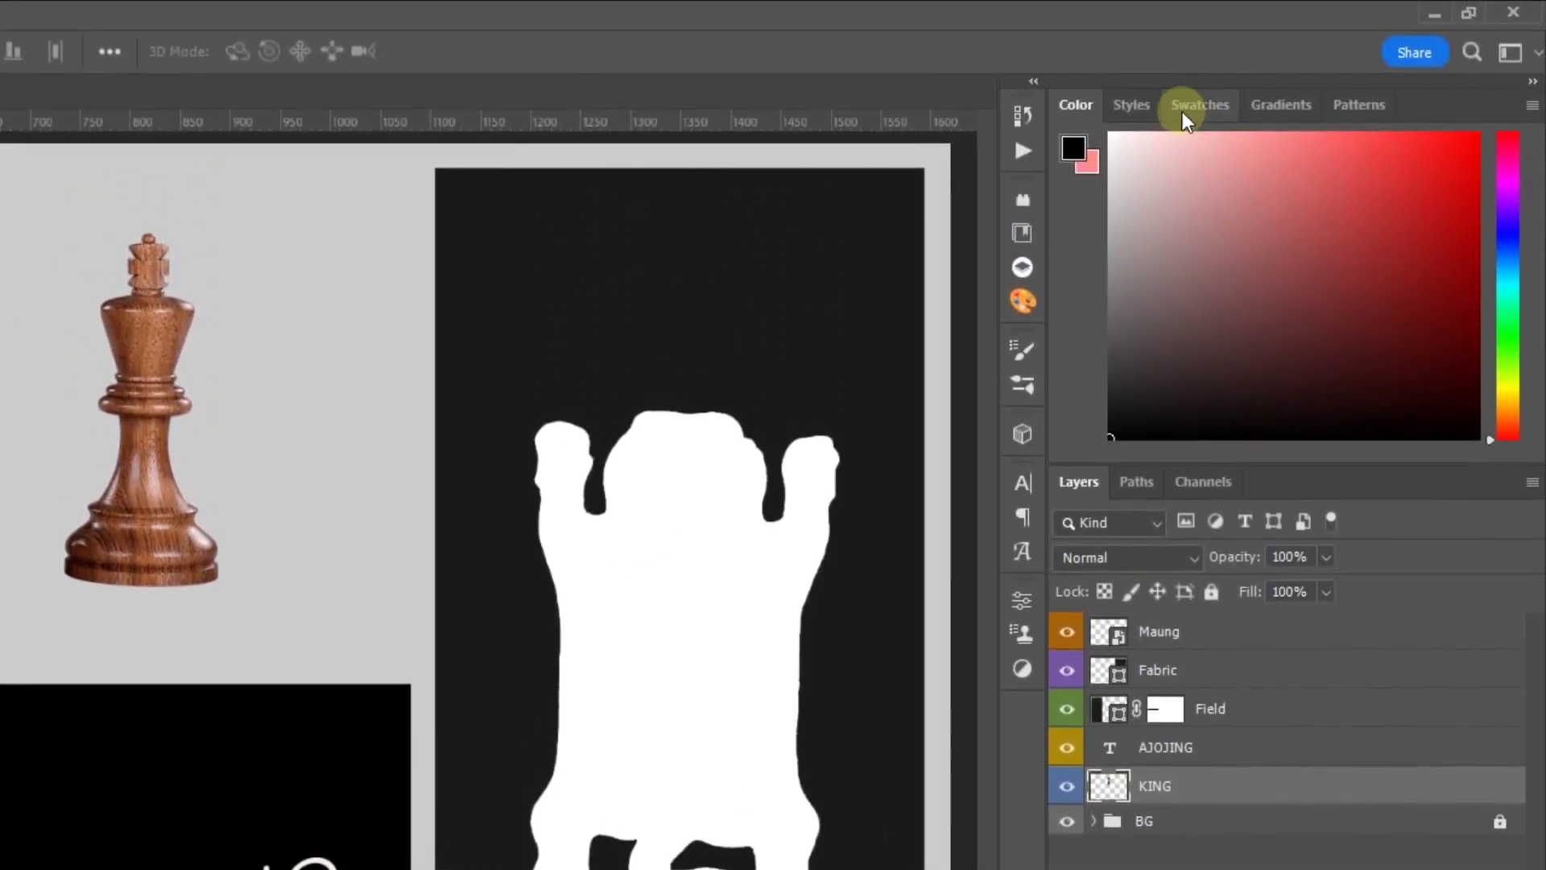
Show the Styles panel from the Window menu and browse its preset folders, picking Basics.
click(1138, 105)
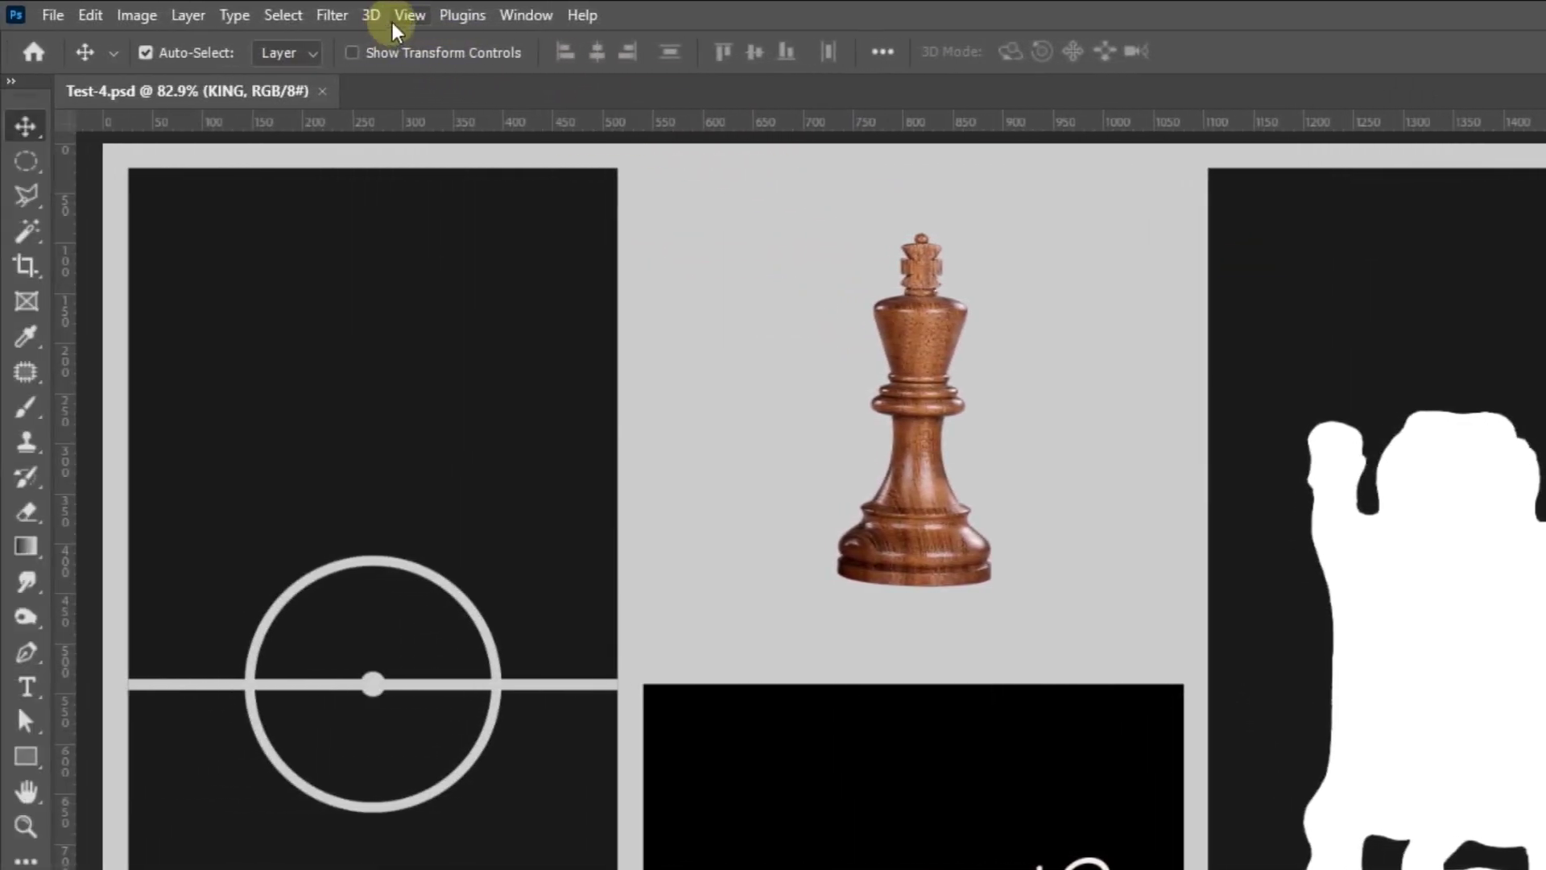
click(523, 15)
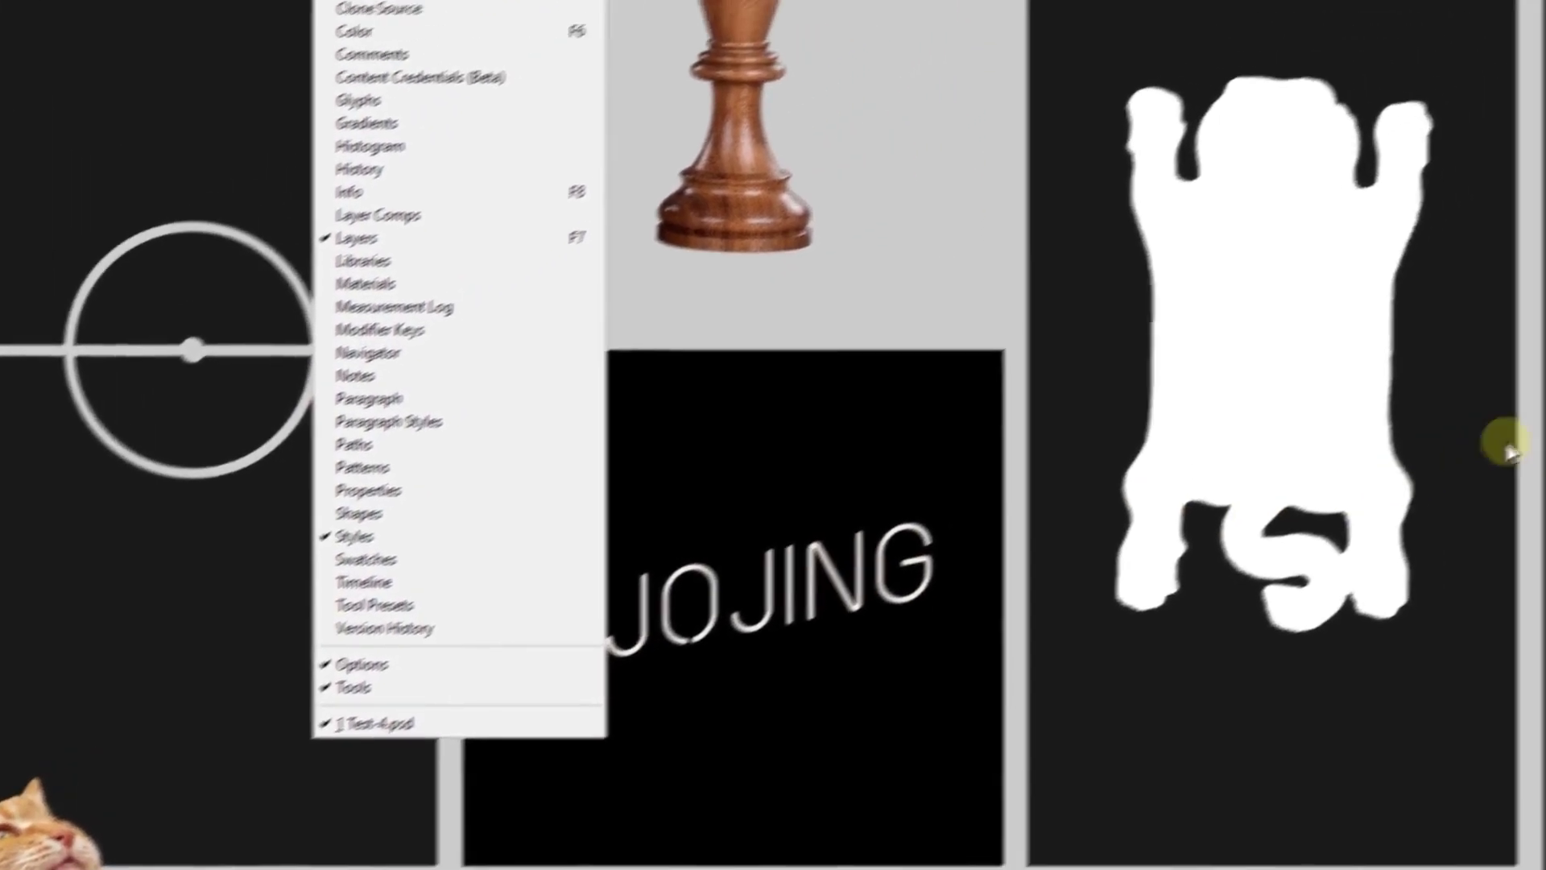
click(591, 435)
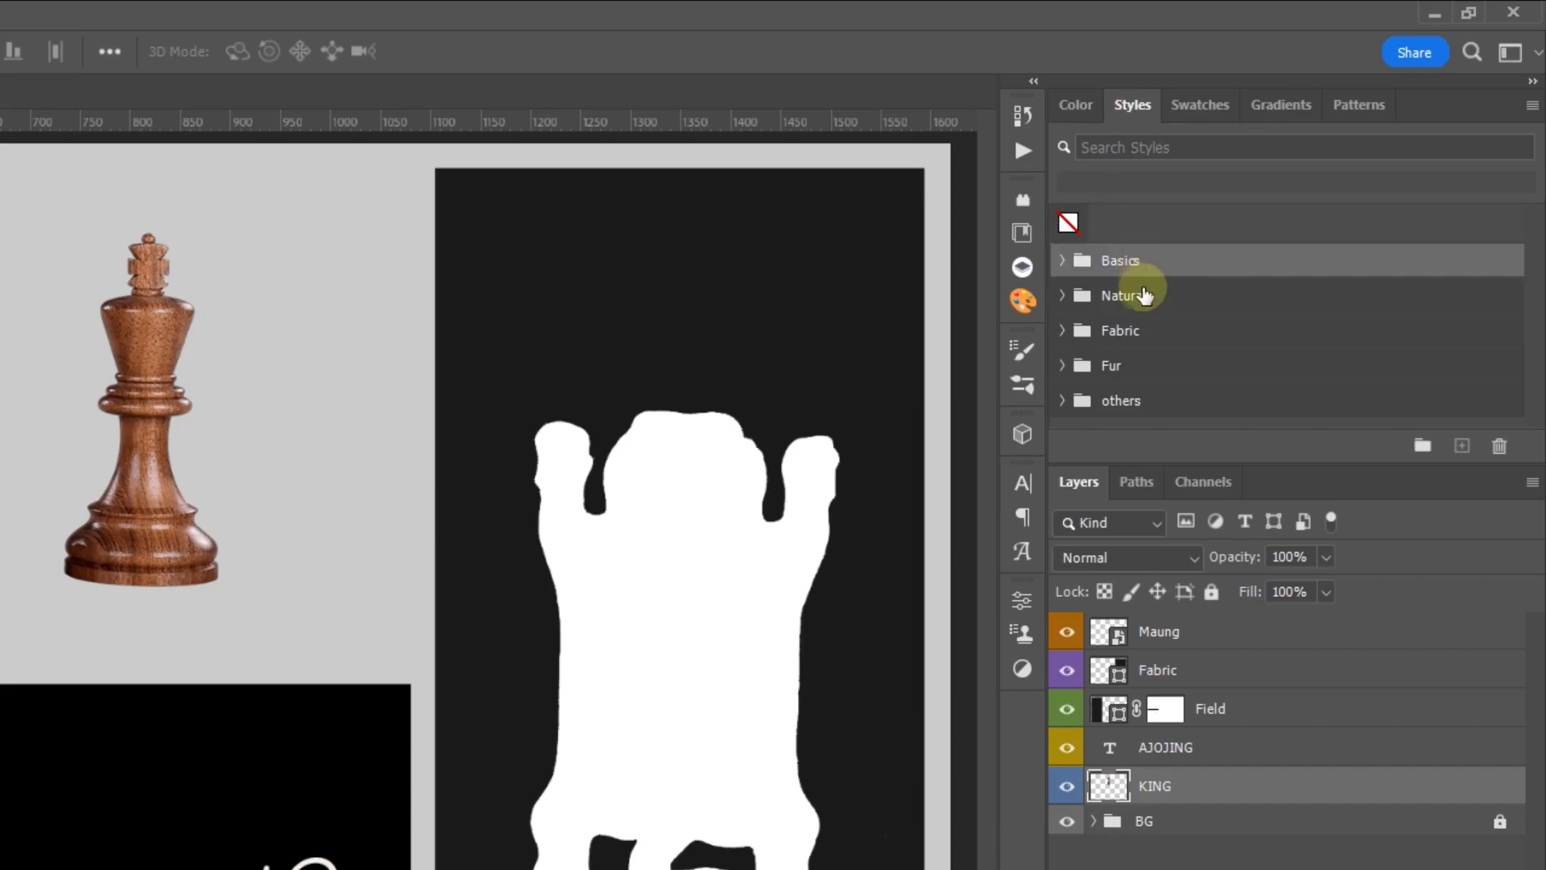
click(1142, 367)
click(1157, 400)
click(1156, 257)
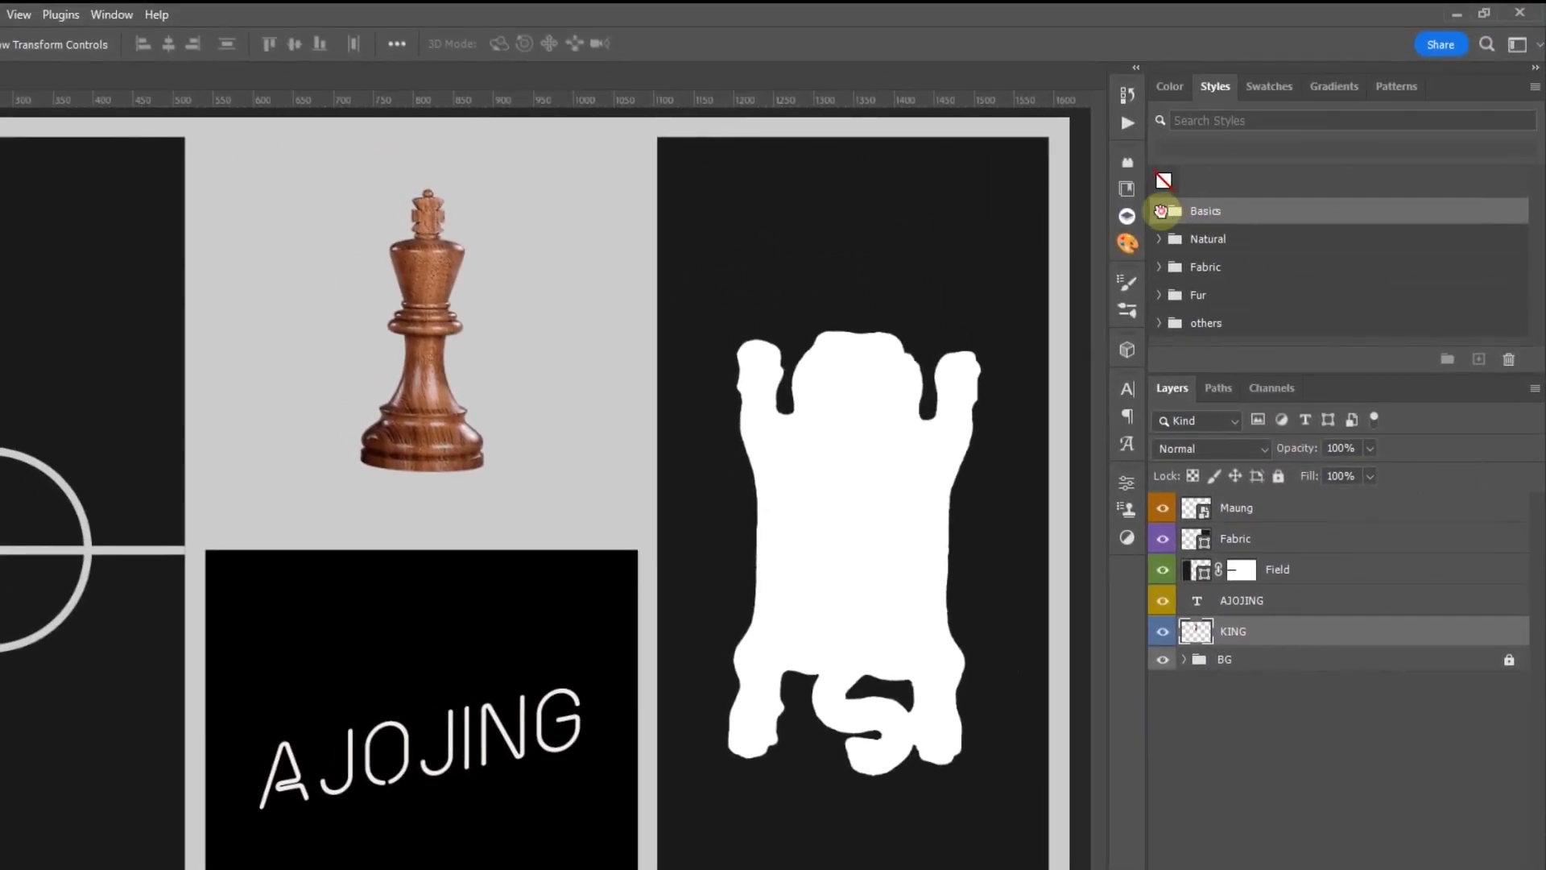
Apply a Basics stroke-and-shadow style to KING and toggle its effects and Stroke visibility.
click(1160, 211)
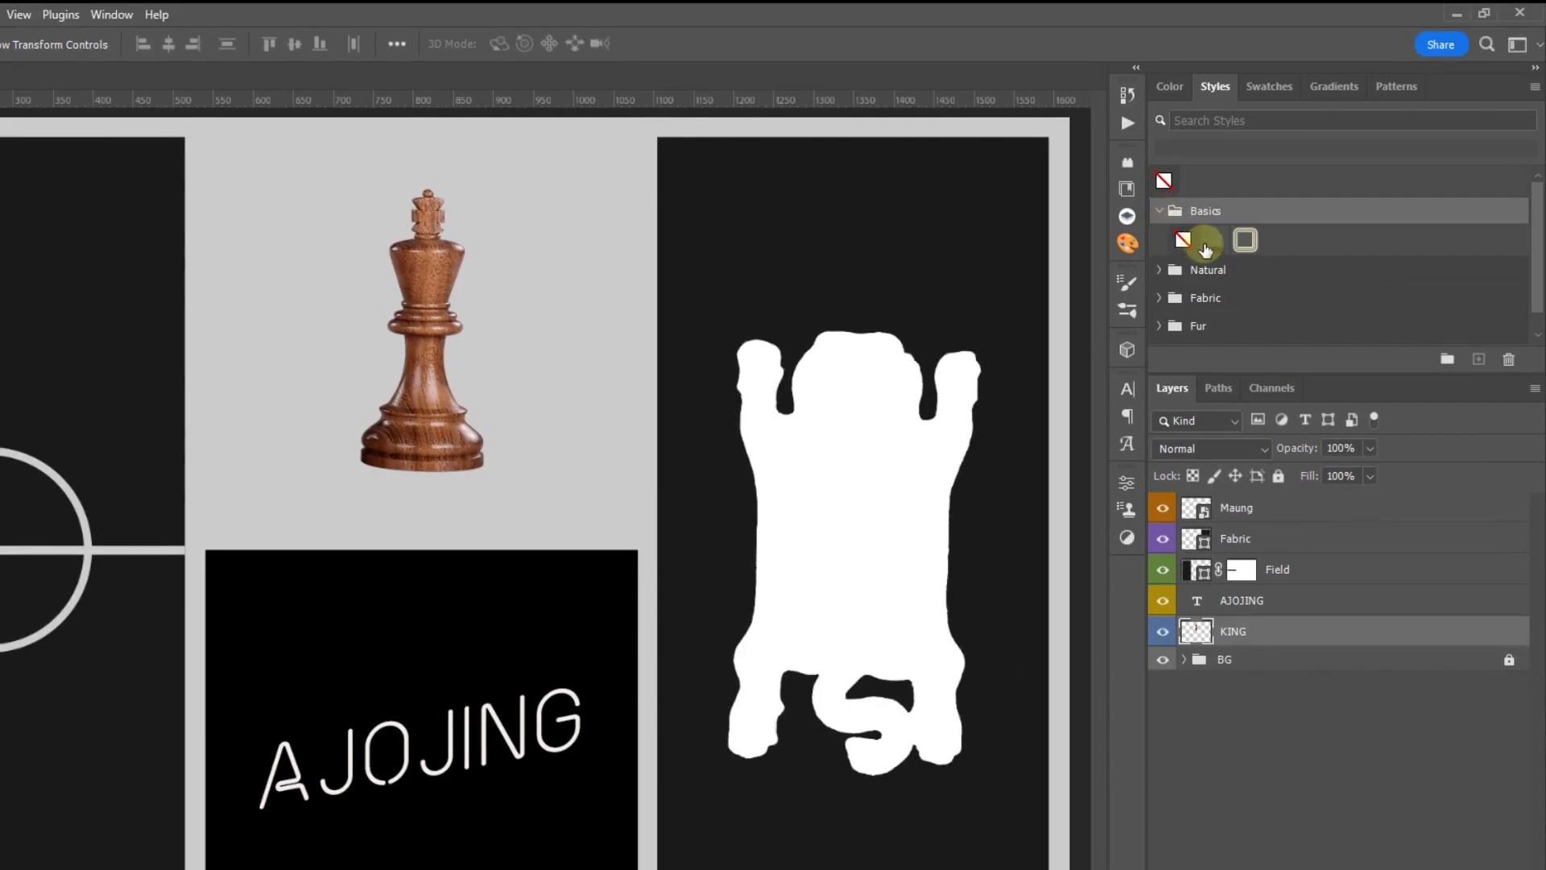
click(1213, 242)
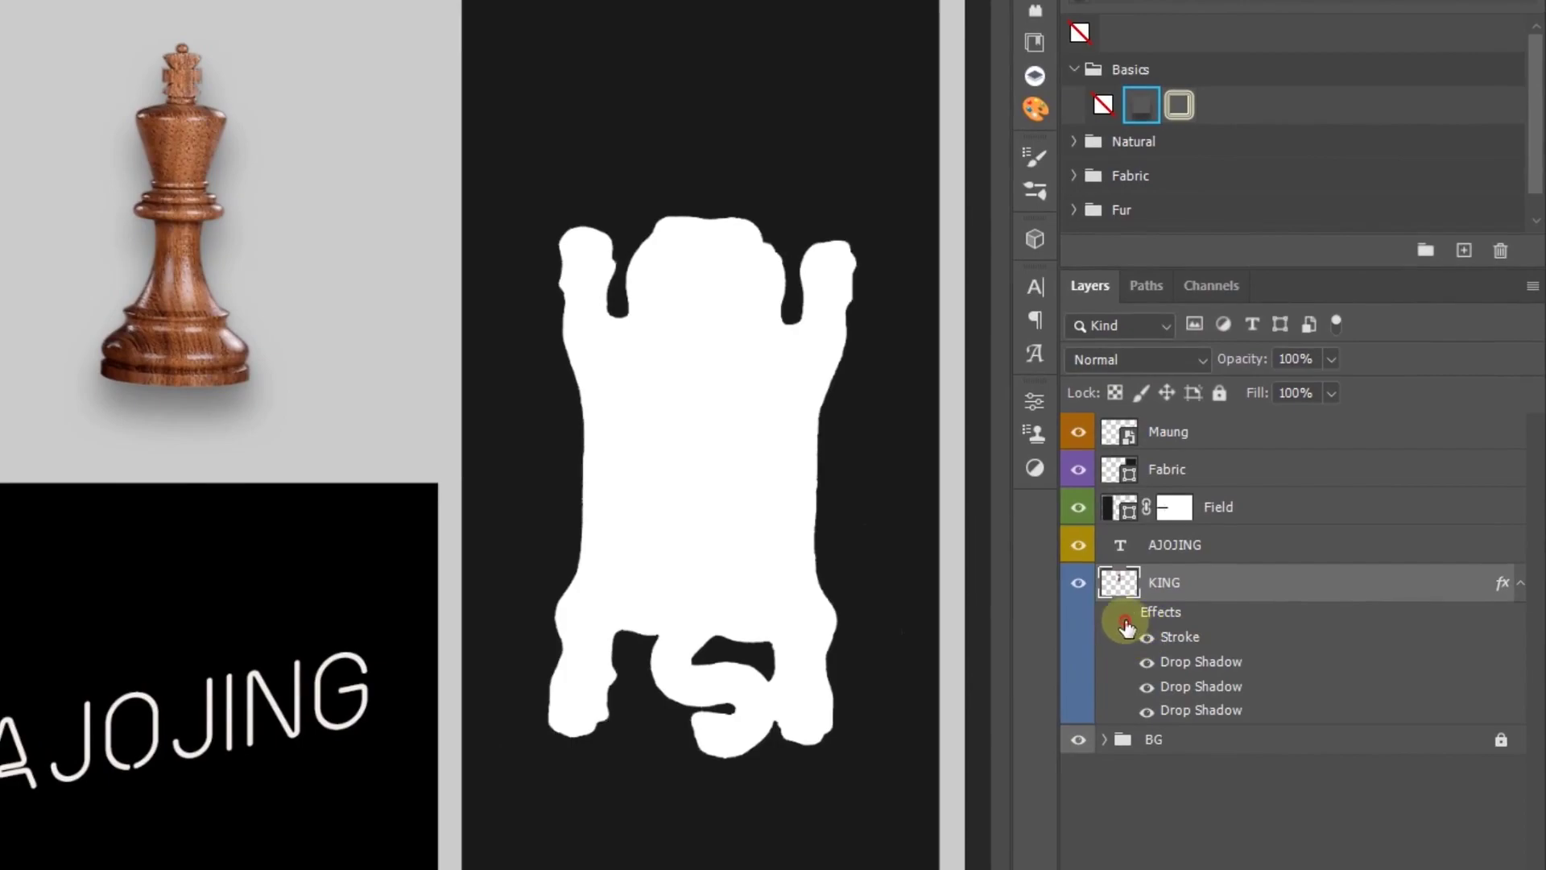
click(1126, 613)
click(1146, 638)
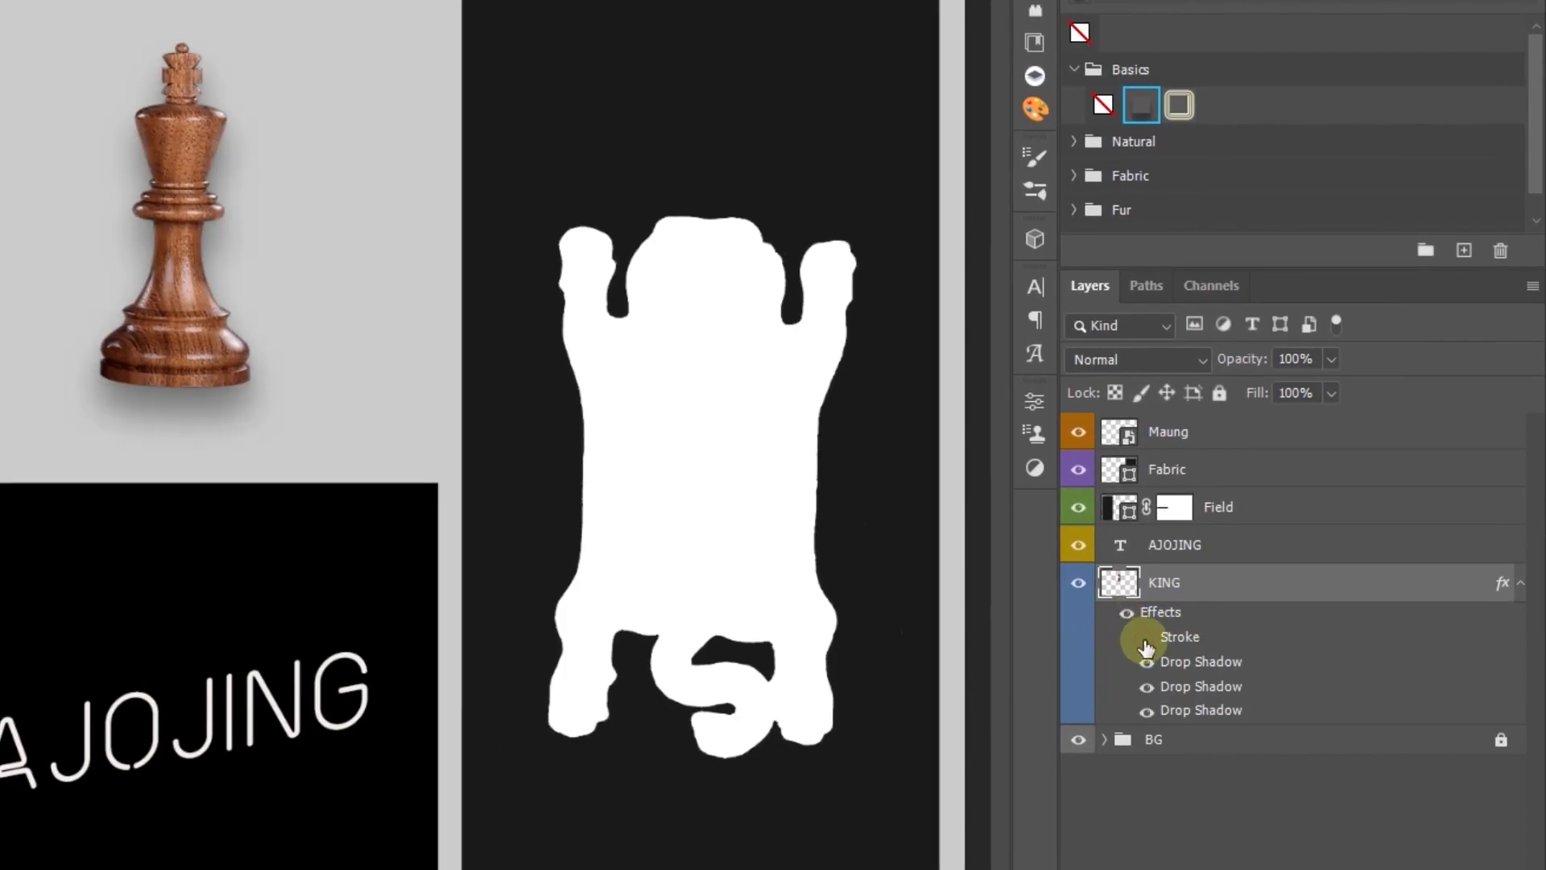
click(1148, 711)
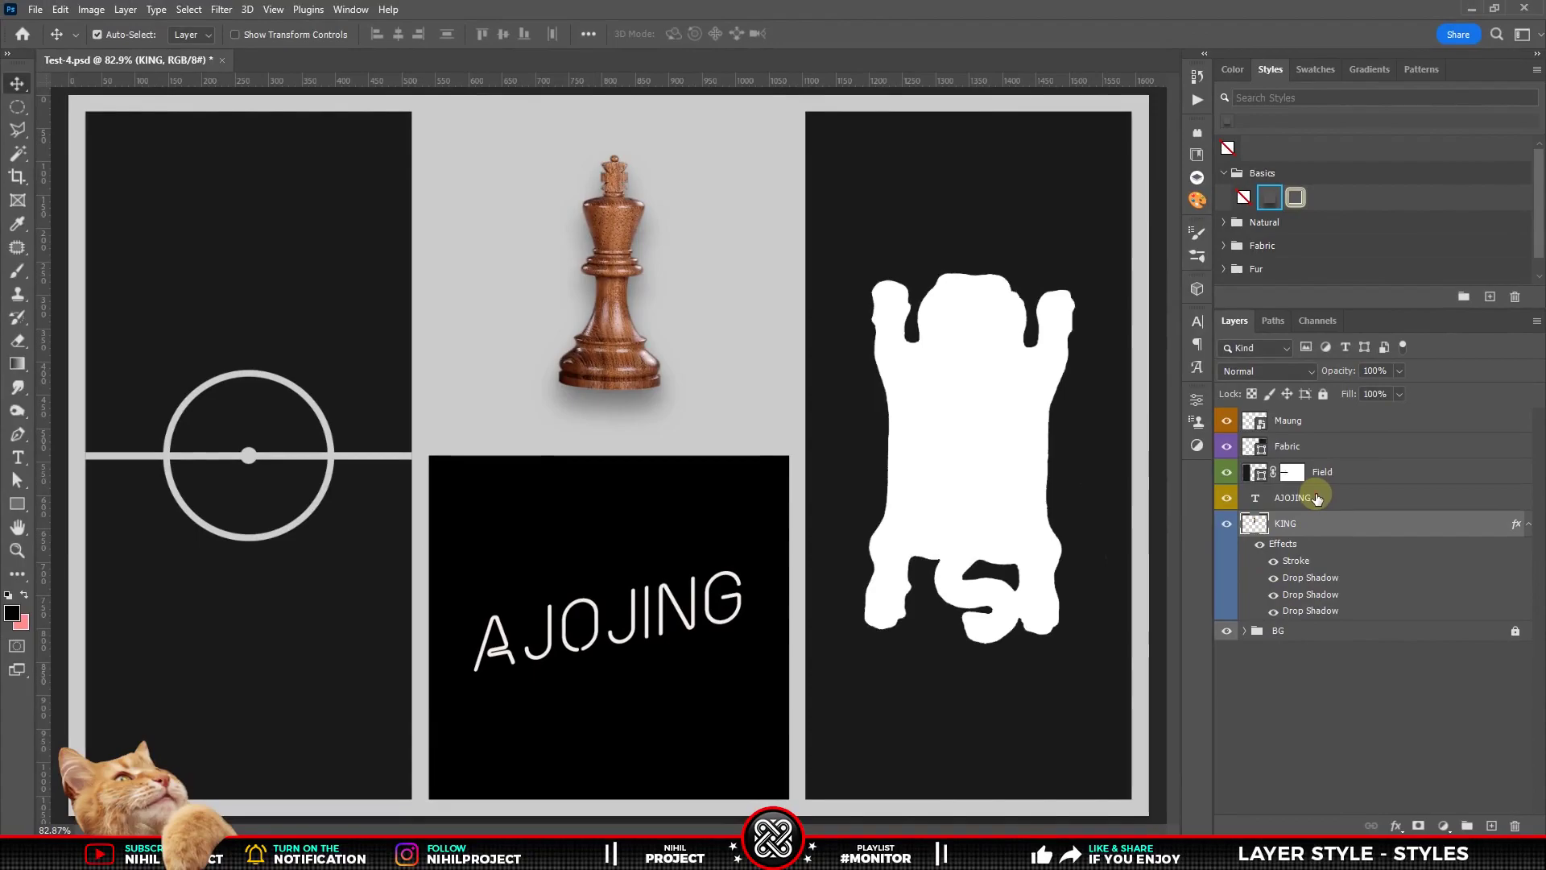
Give the AJOJING text the third Basics outer-glow style, compare it on and off.
click(1317, 499)
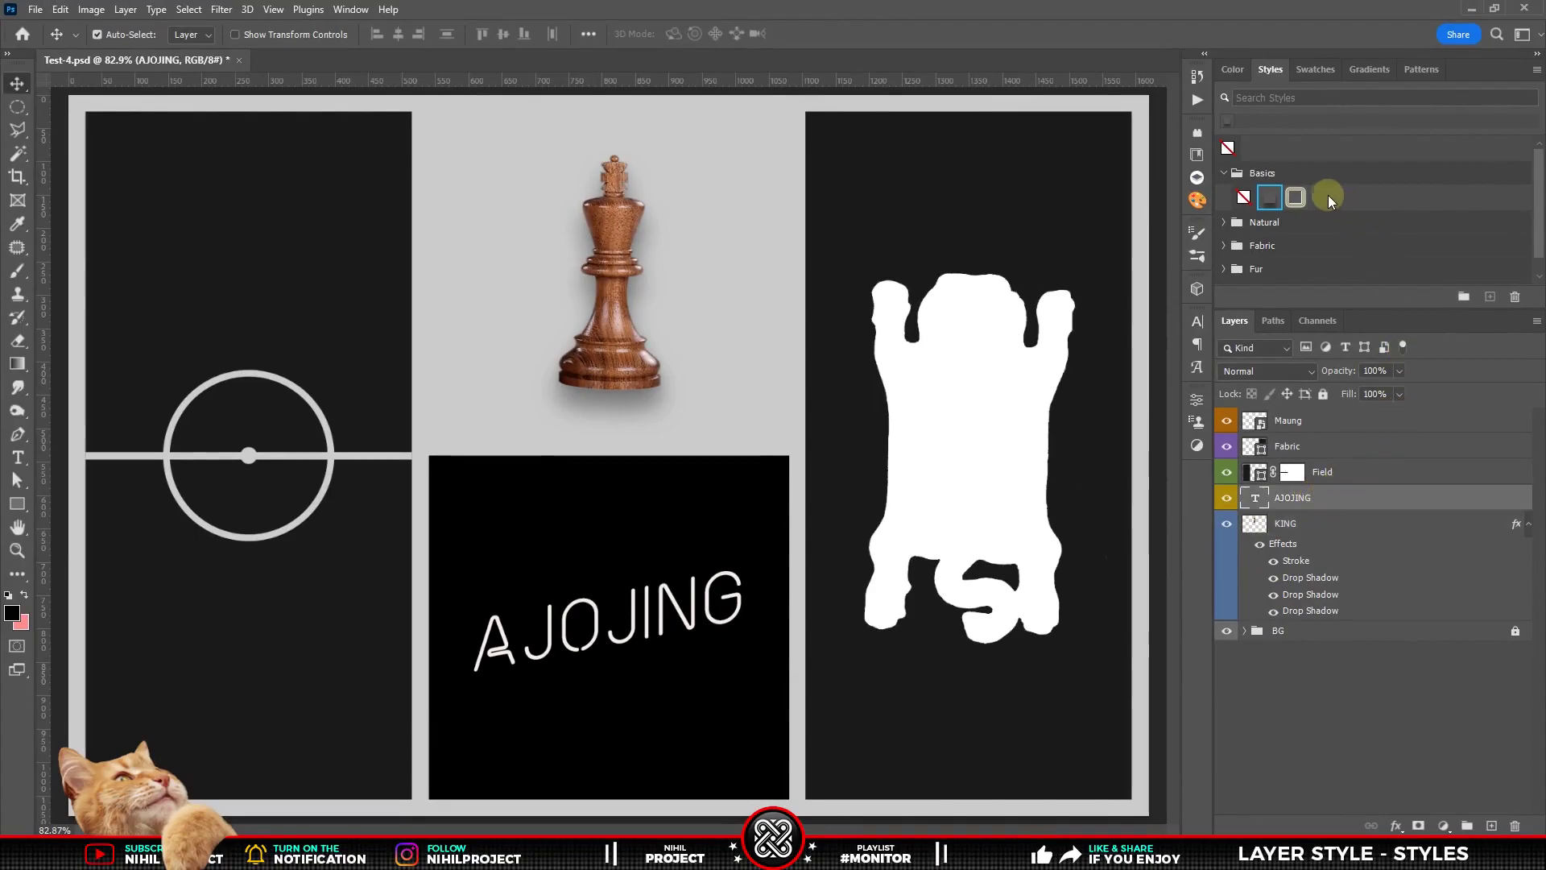
click(1295, 198)
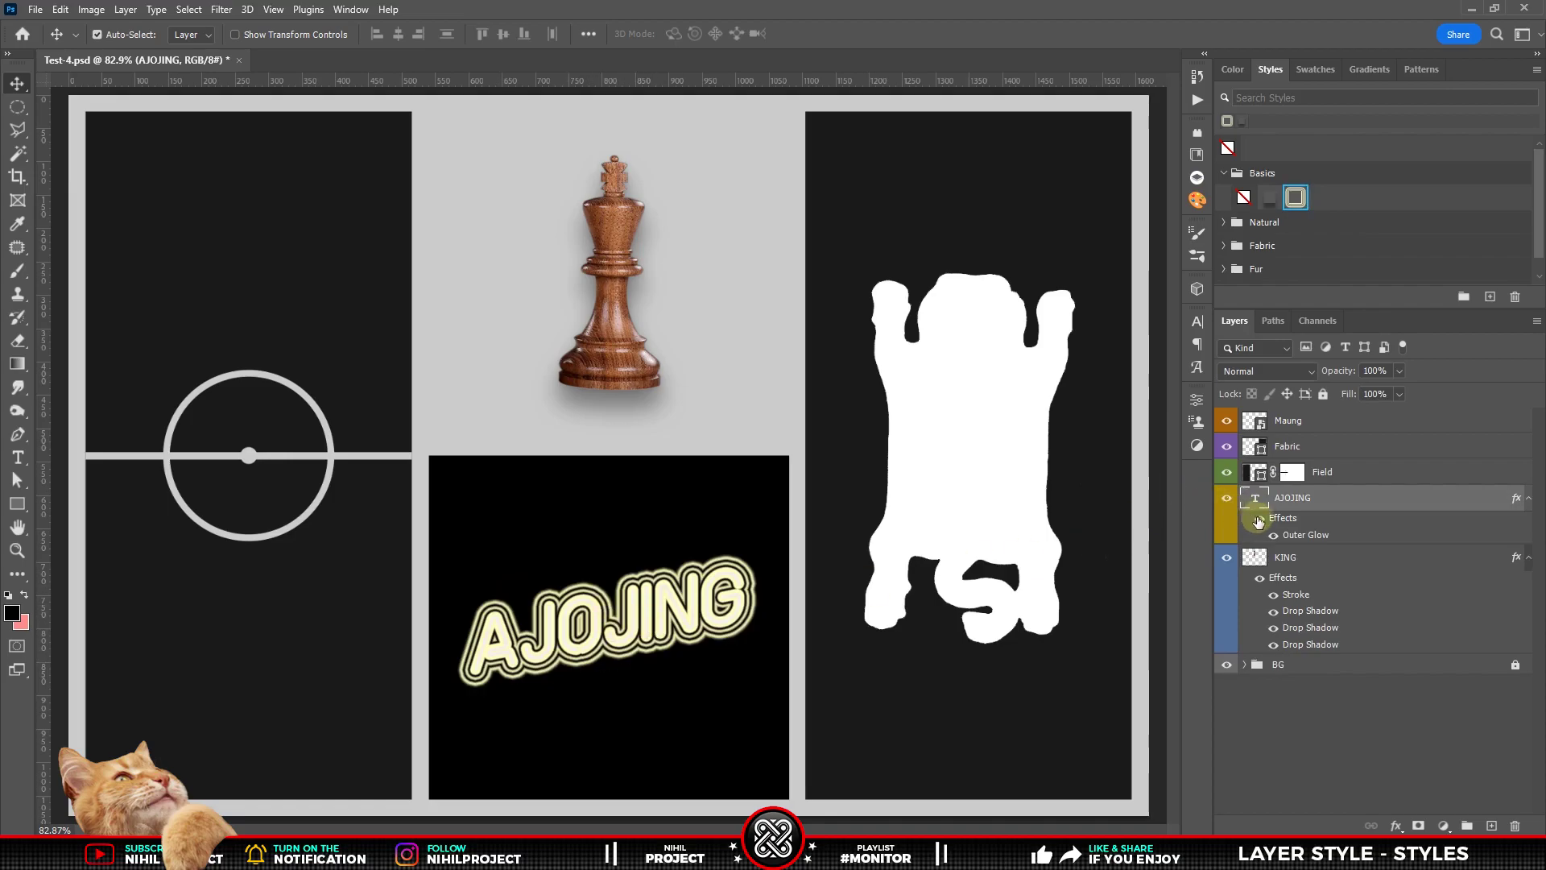
click(1260, 519)
click(1348, 474)
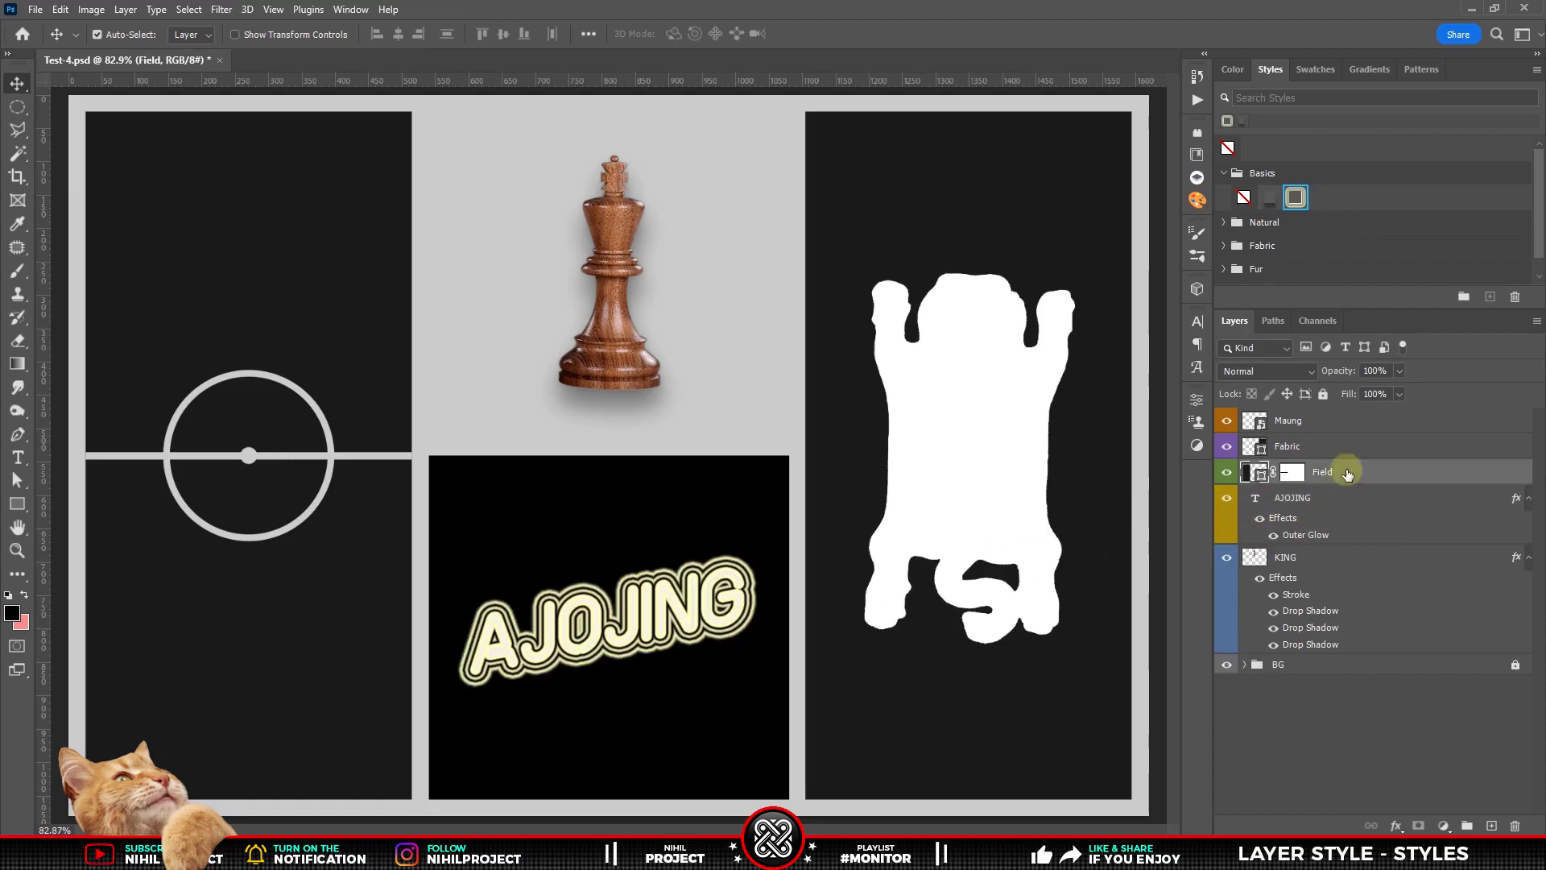
click(1225, 172)
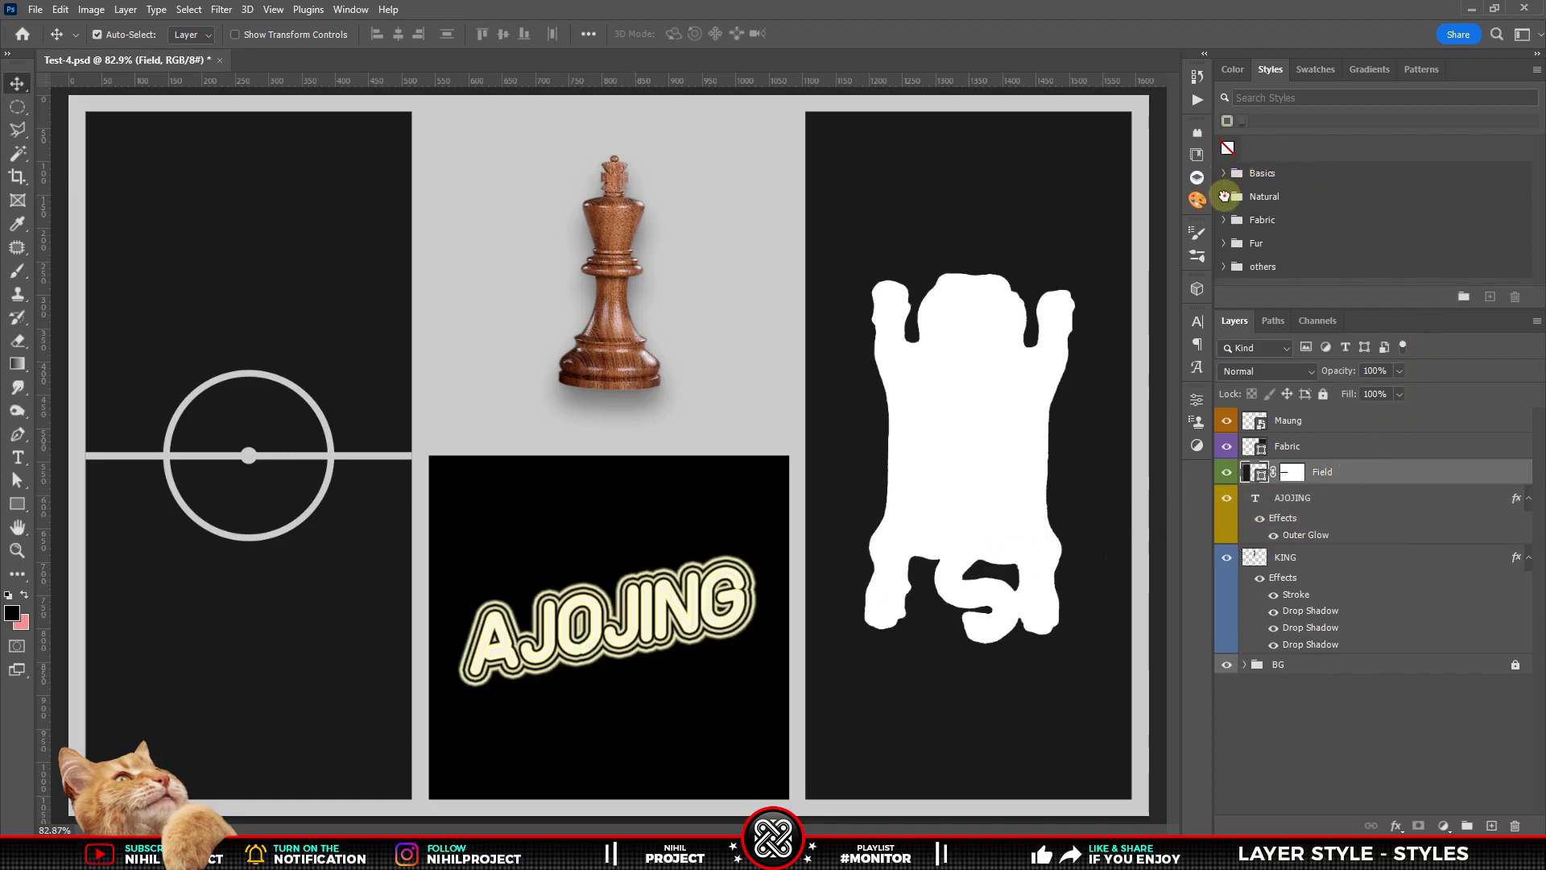
Give Field a green Natural grass style and Fabric a blue Fabric denim style.
click(1225, 197)
click(1244, 221)
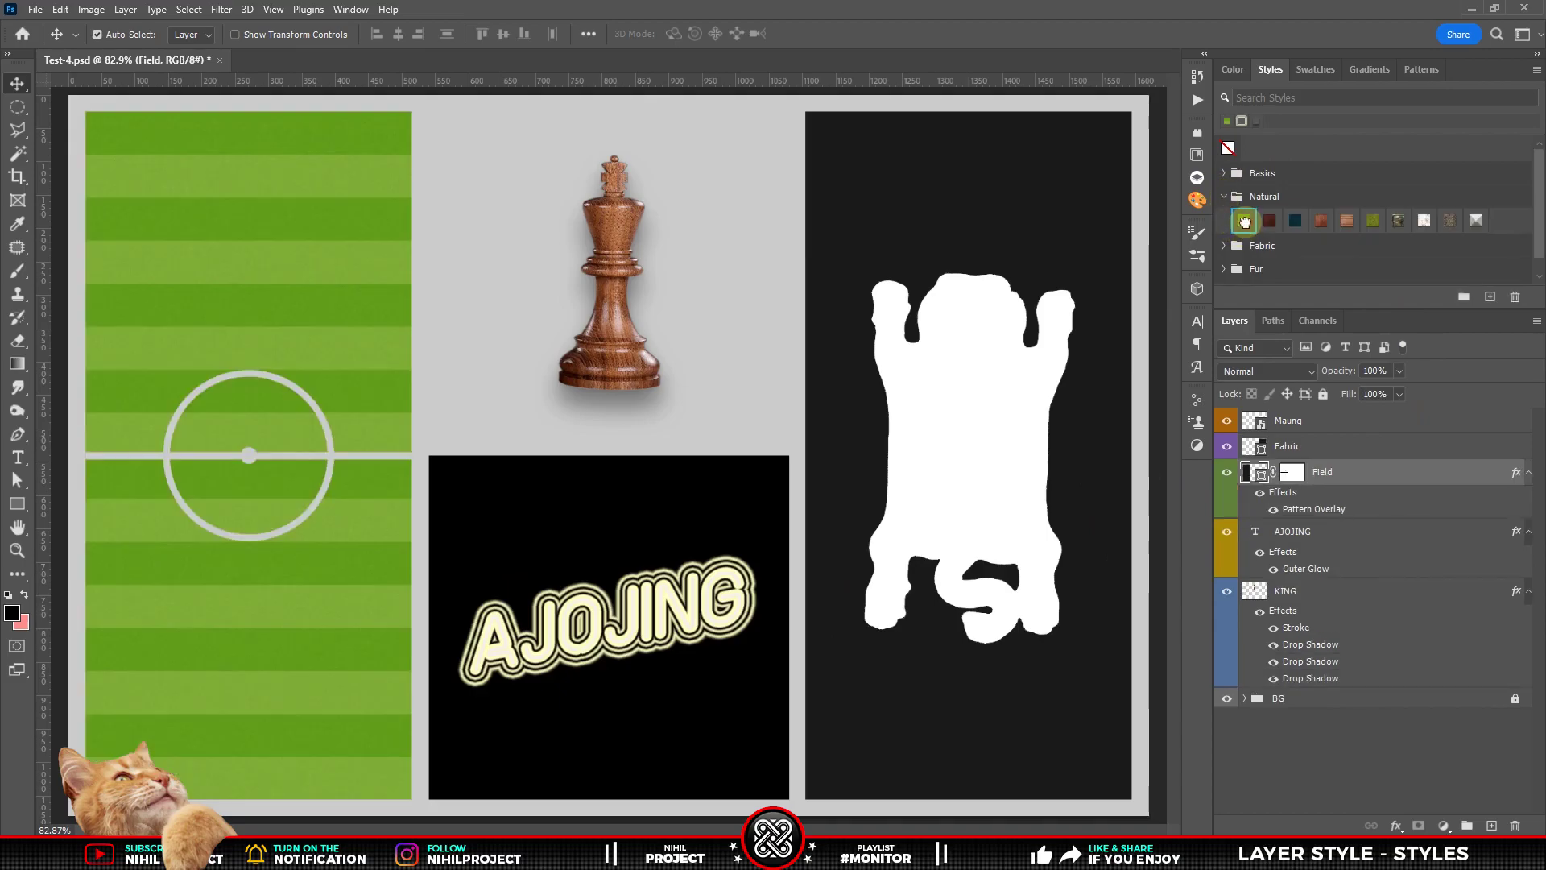
click(1337, 447)
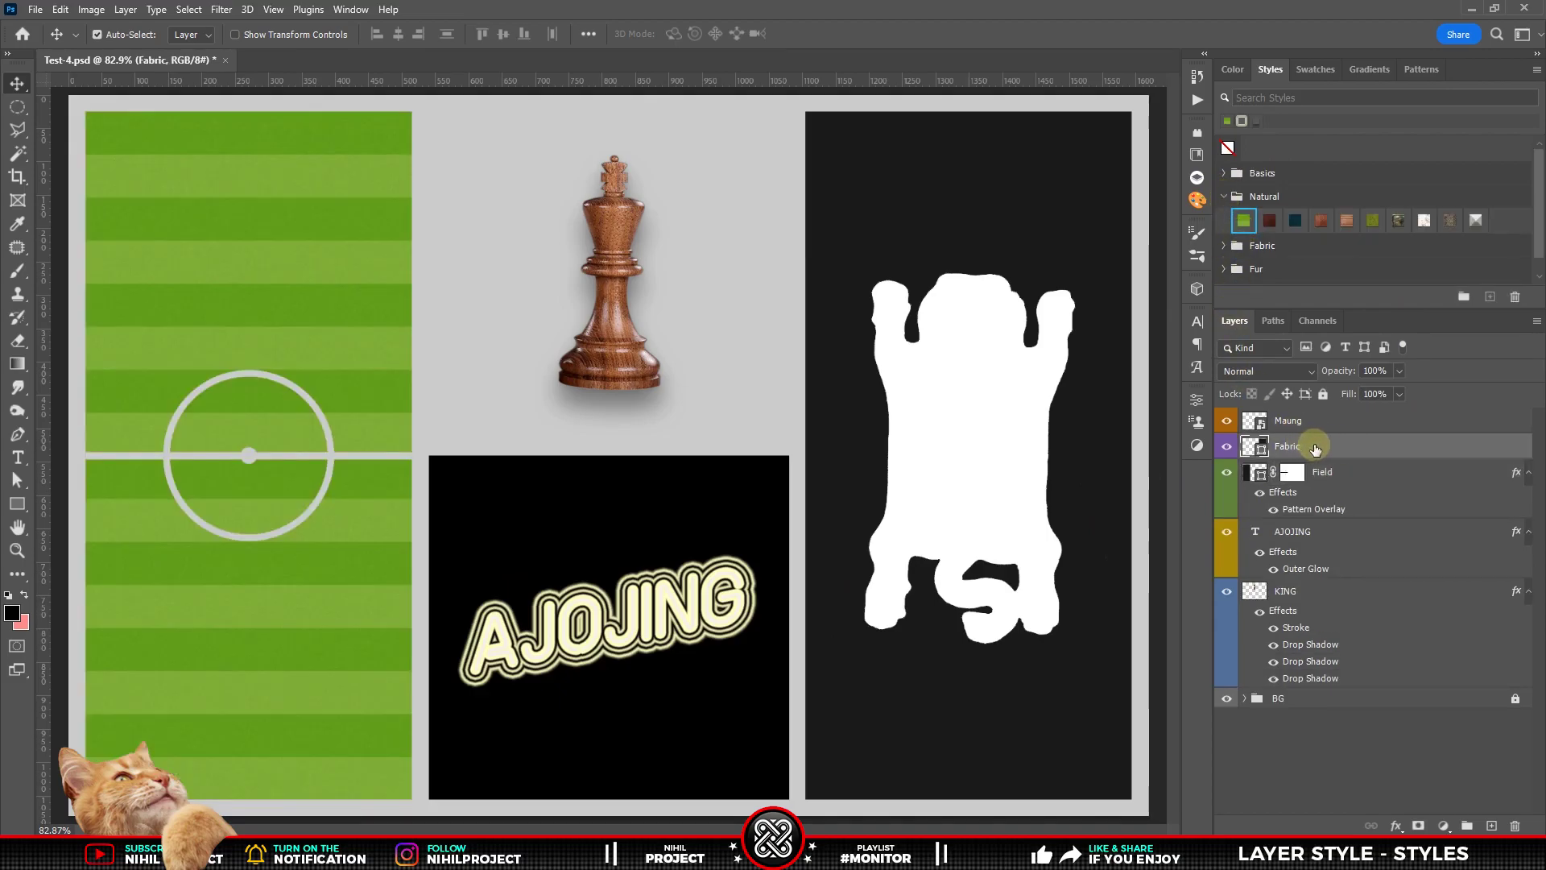
click(1225, 198)
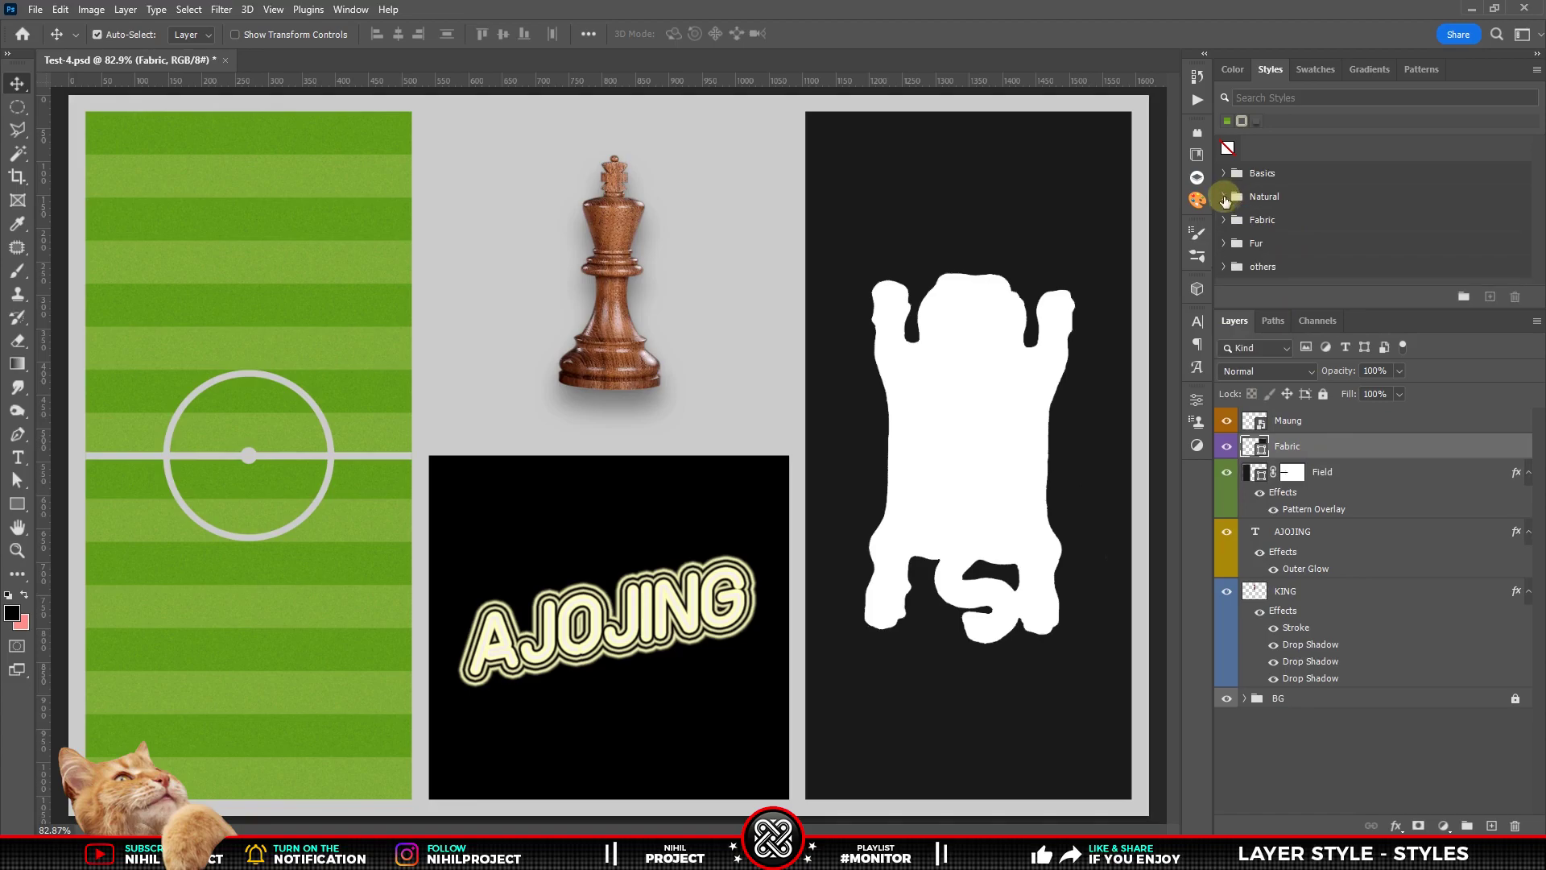
click(1225, 219)
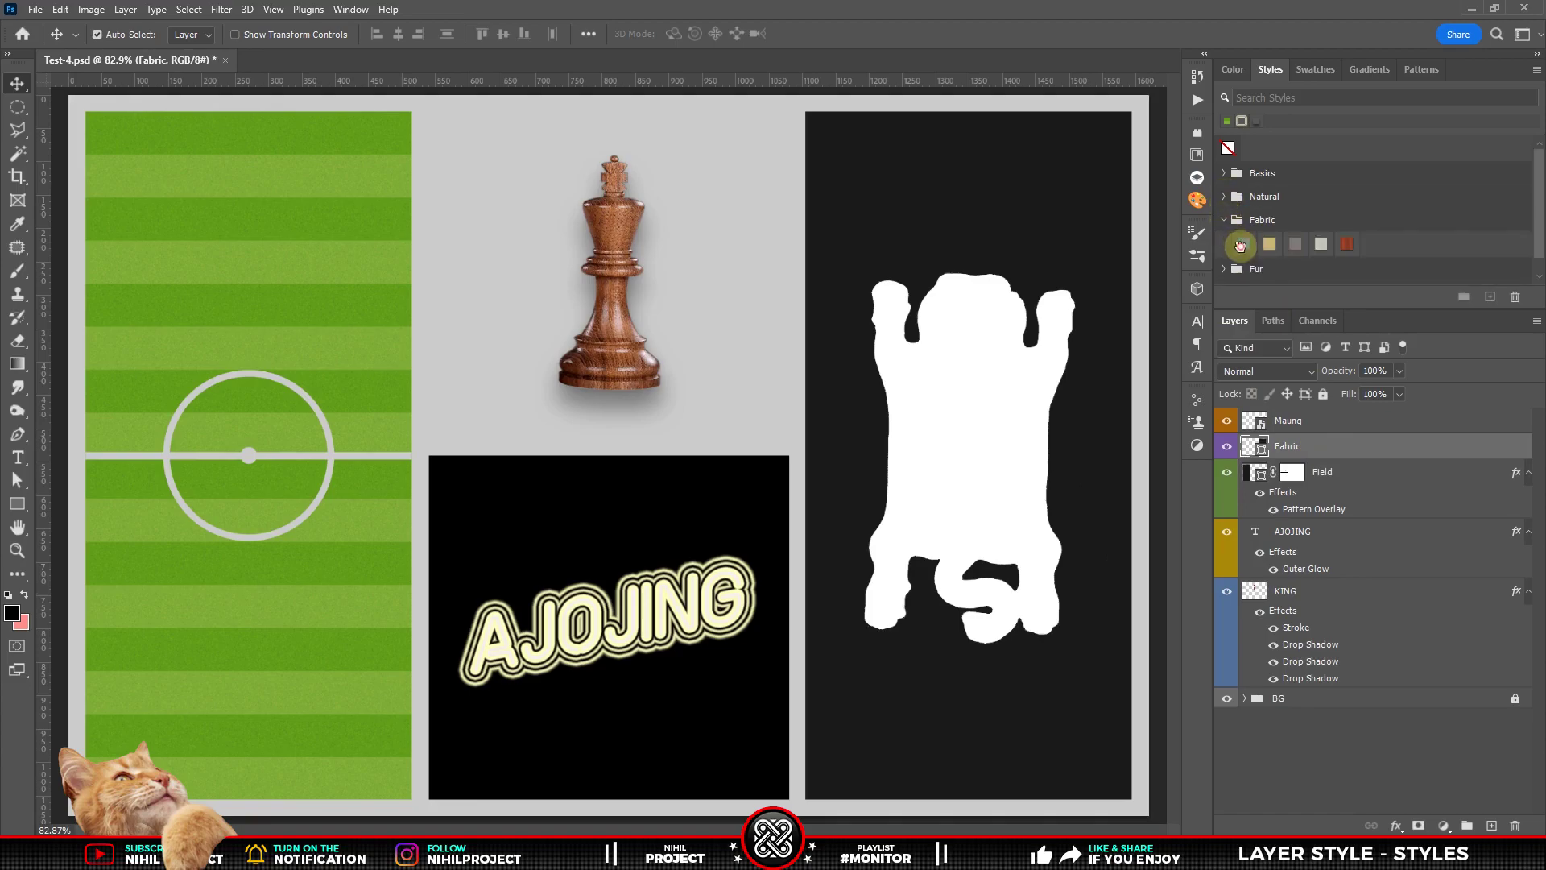
click(1240, 244)
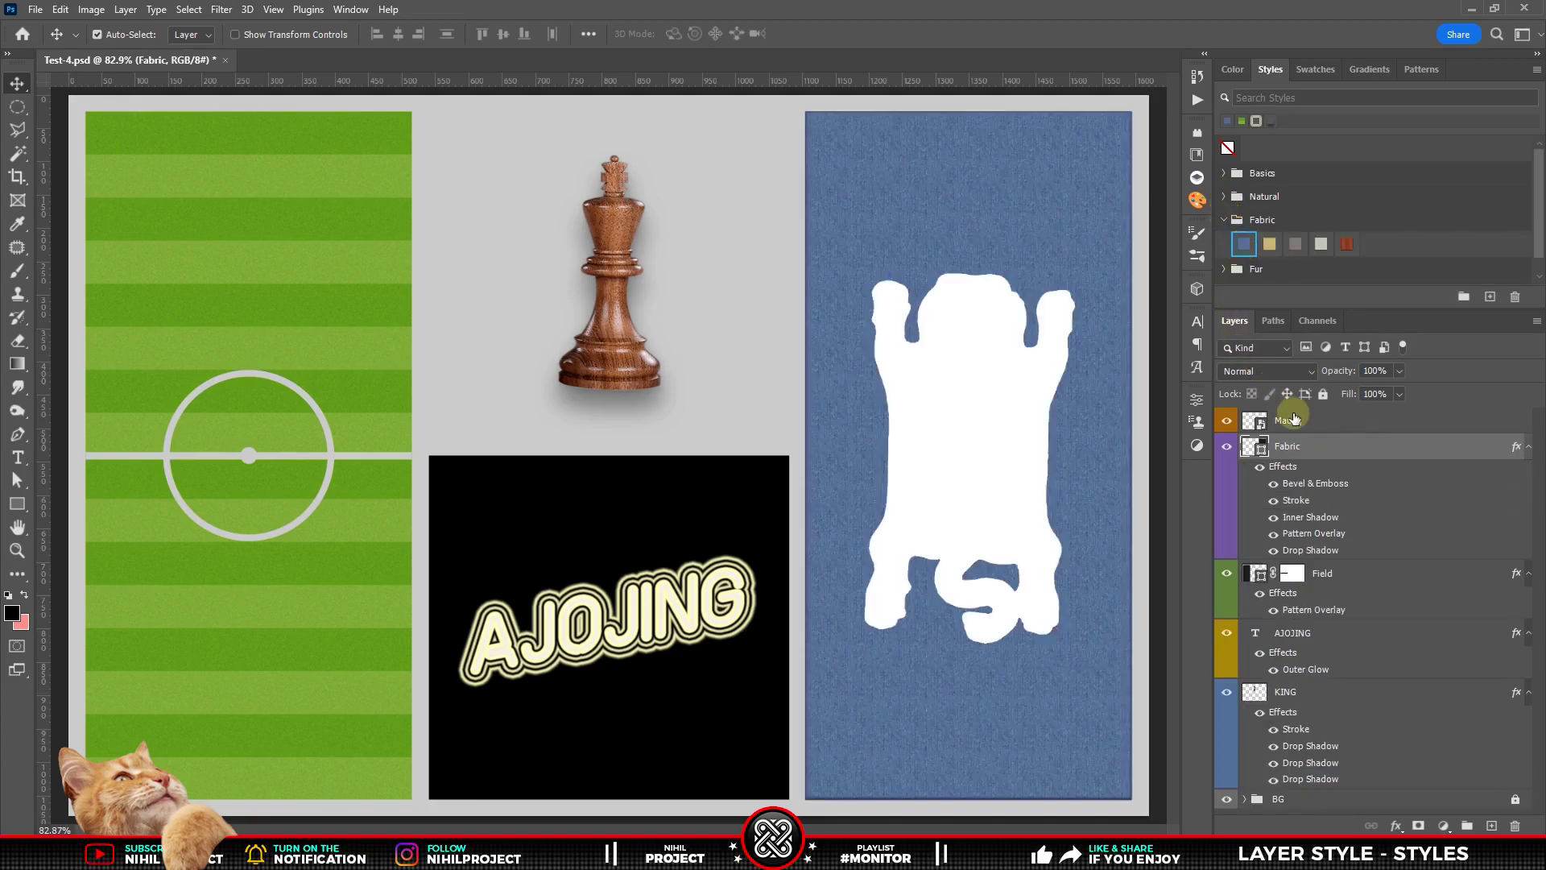
Apply a tiger-stripe Fur style to the Maung cat shape.
click(1306, 420)
click(1225, 219)
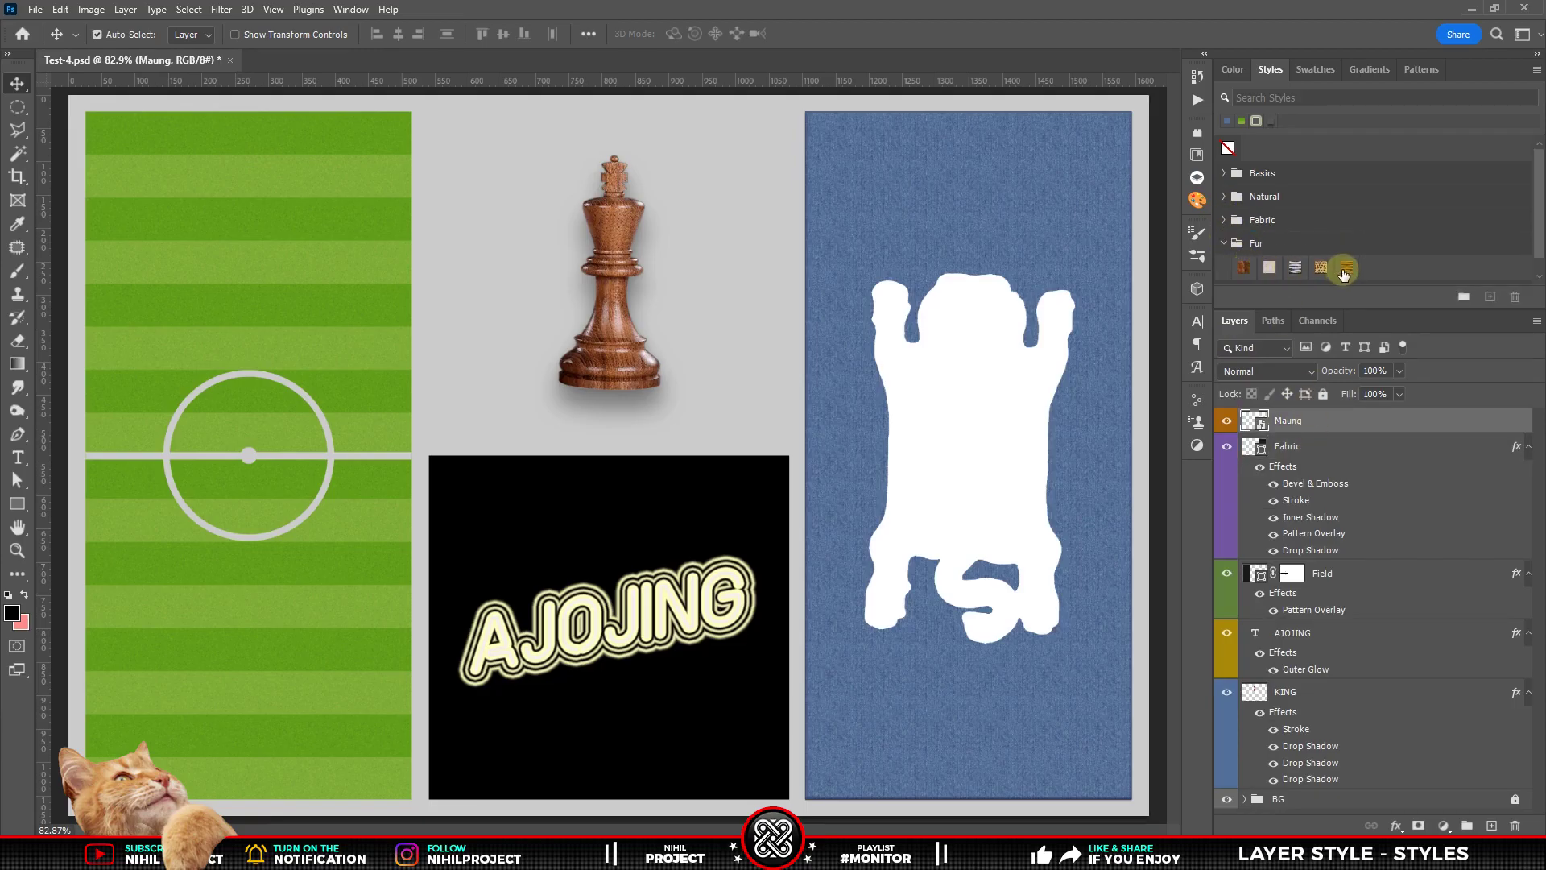
click(1348, 268)
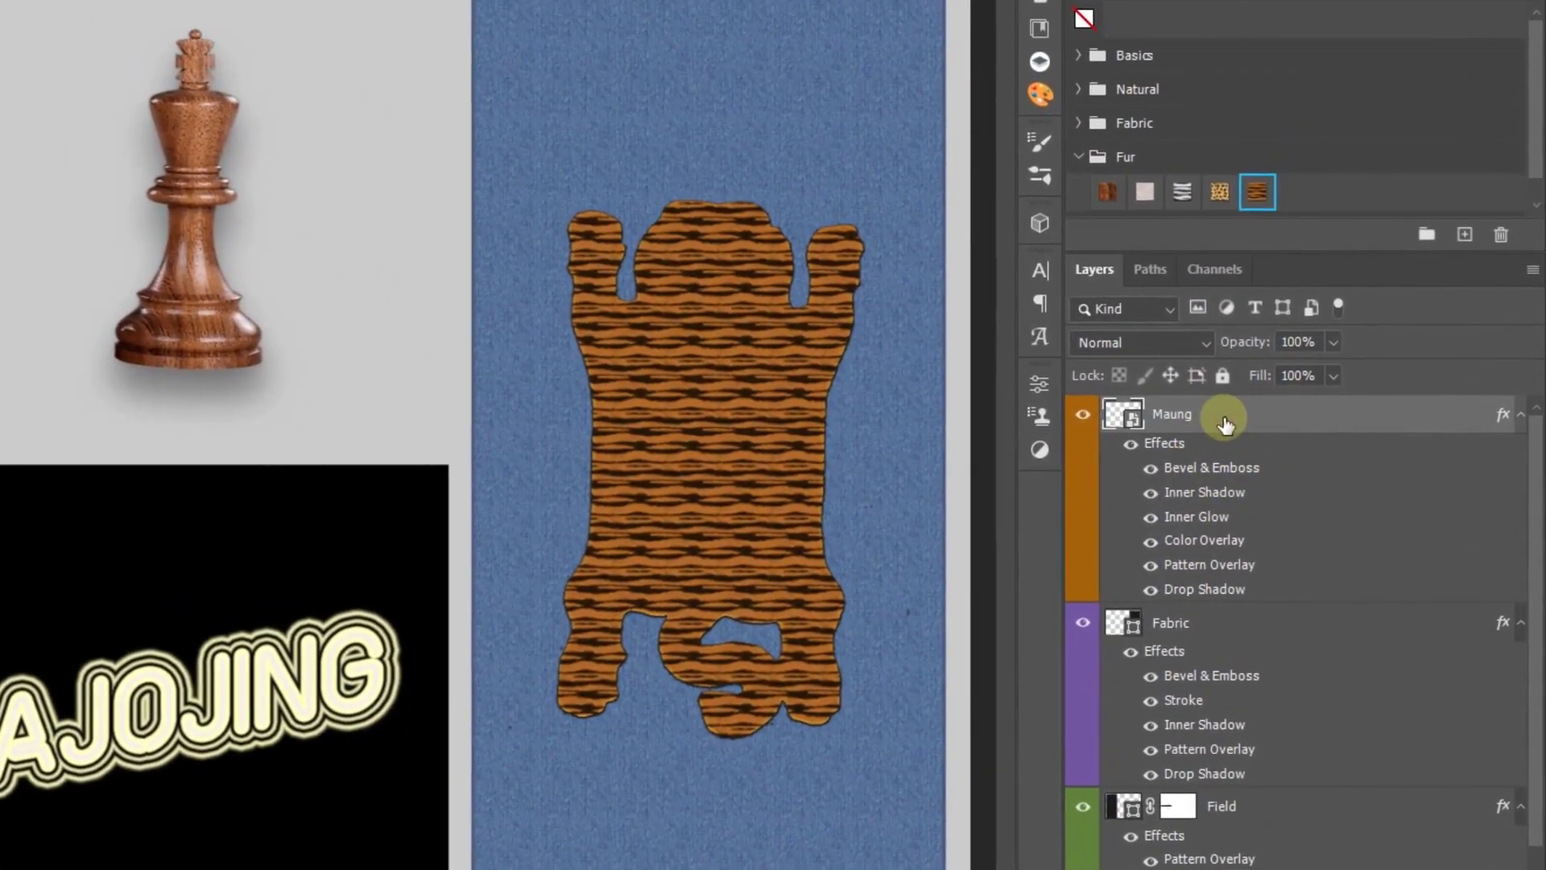
Save the Maung layer's tiger-fur effects as a new preset style named 'Maung'.
click(1465, 235)
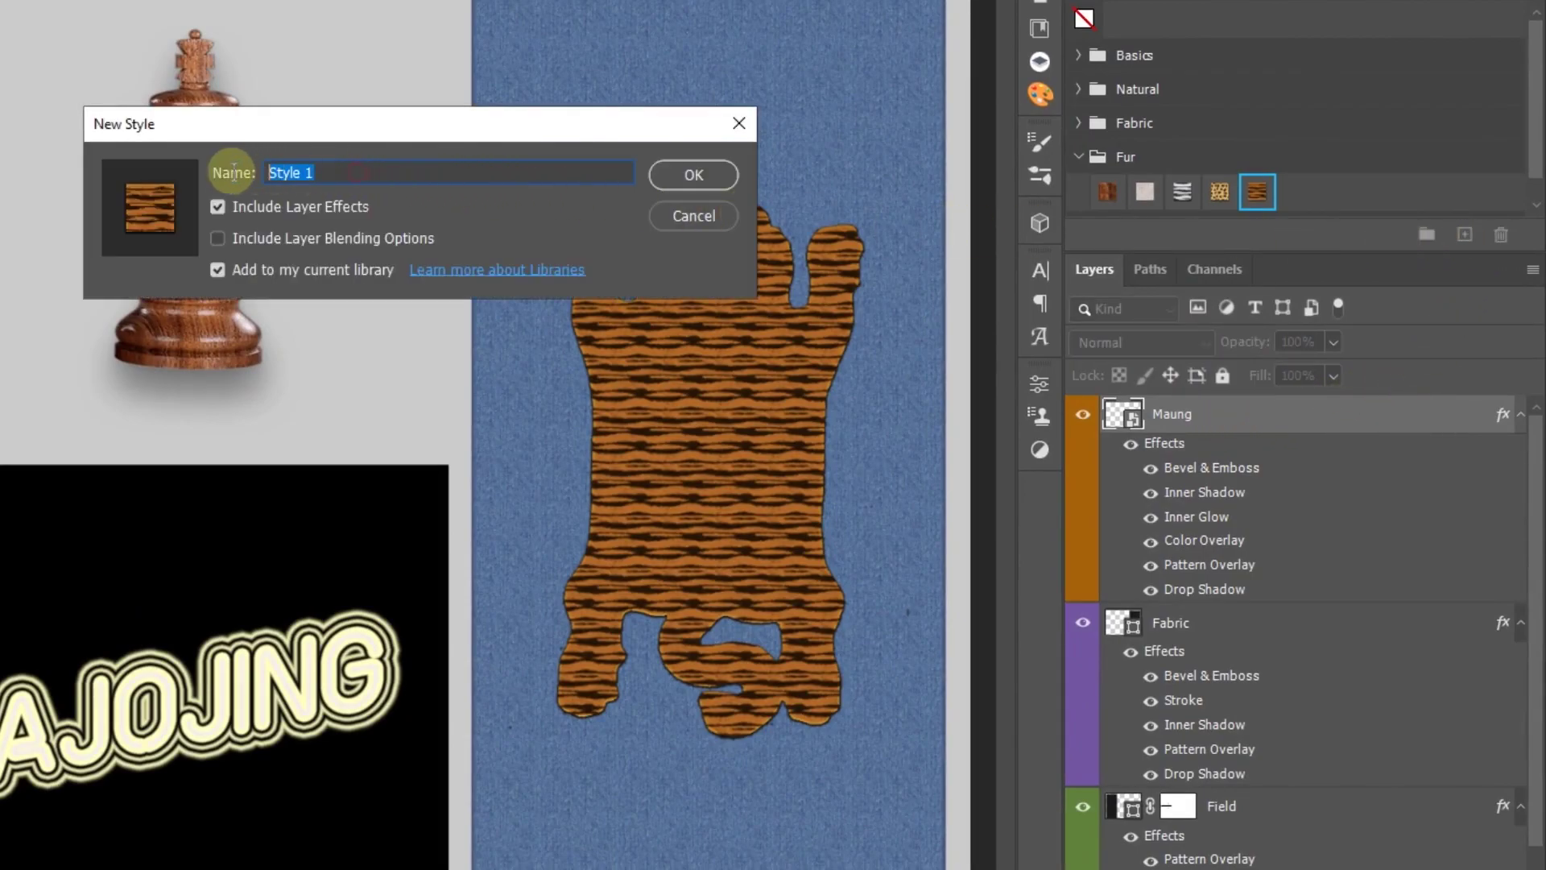
text(Maung)
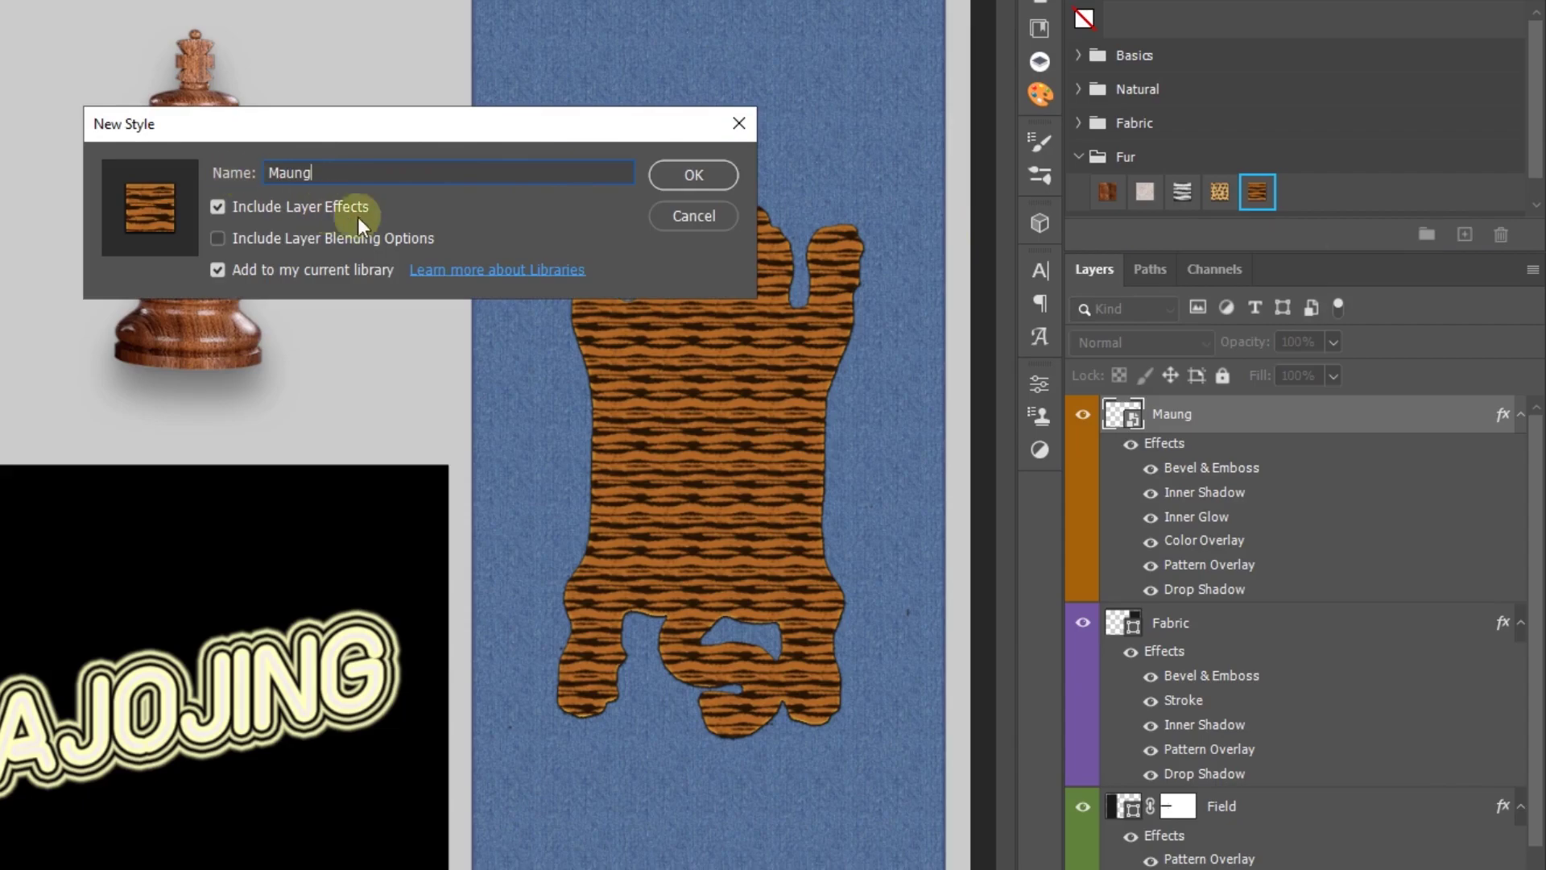
click(678, 176)
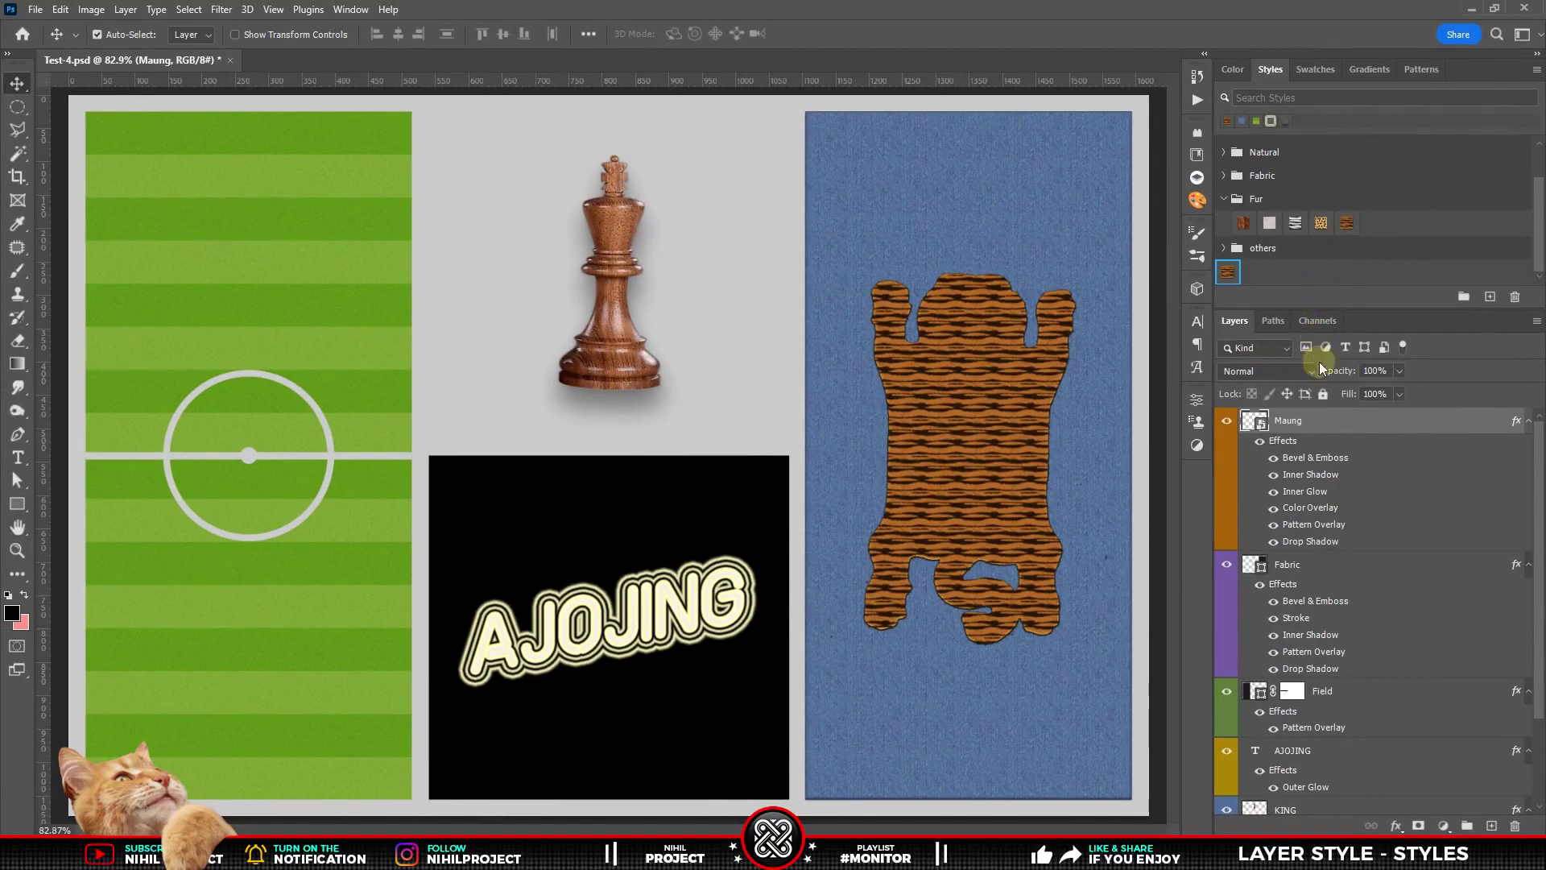
scroll(1353, 524, down, 2)
Copy the Field layer's grass style and paste it onto the Fabric layer.
click(1343, 588)
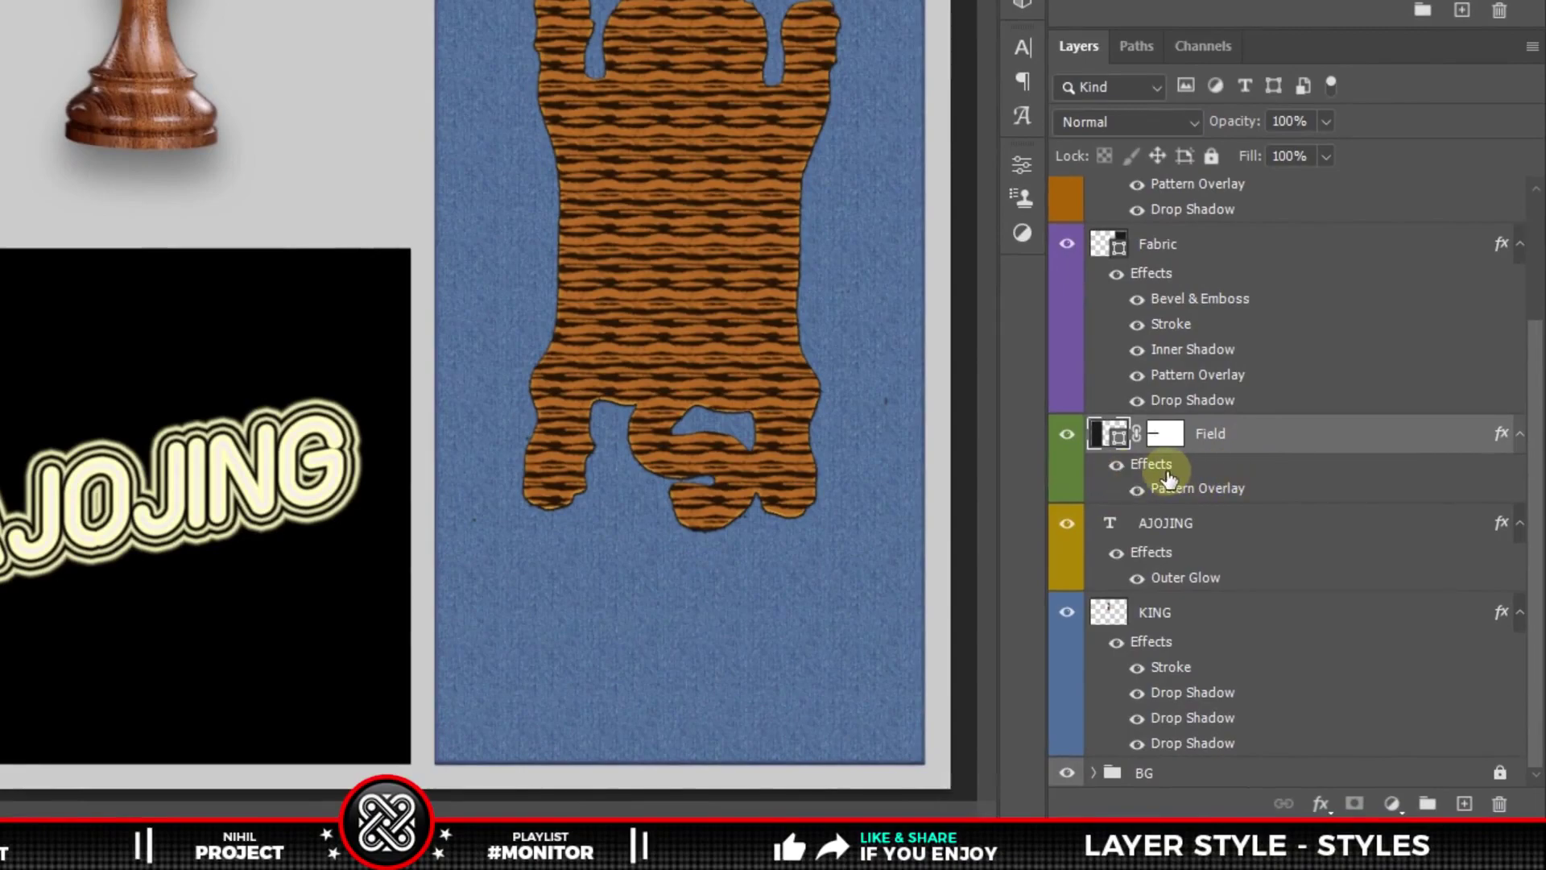
right_click(1260, 441)
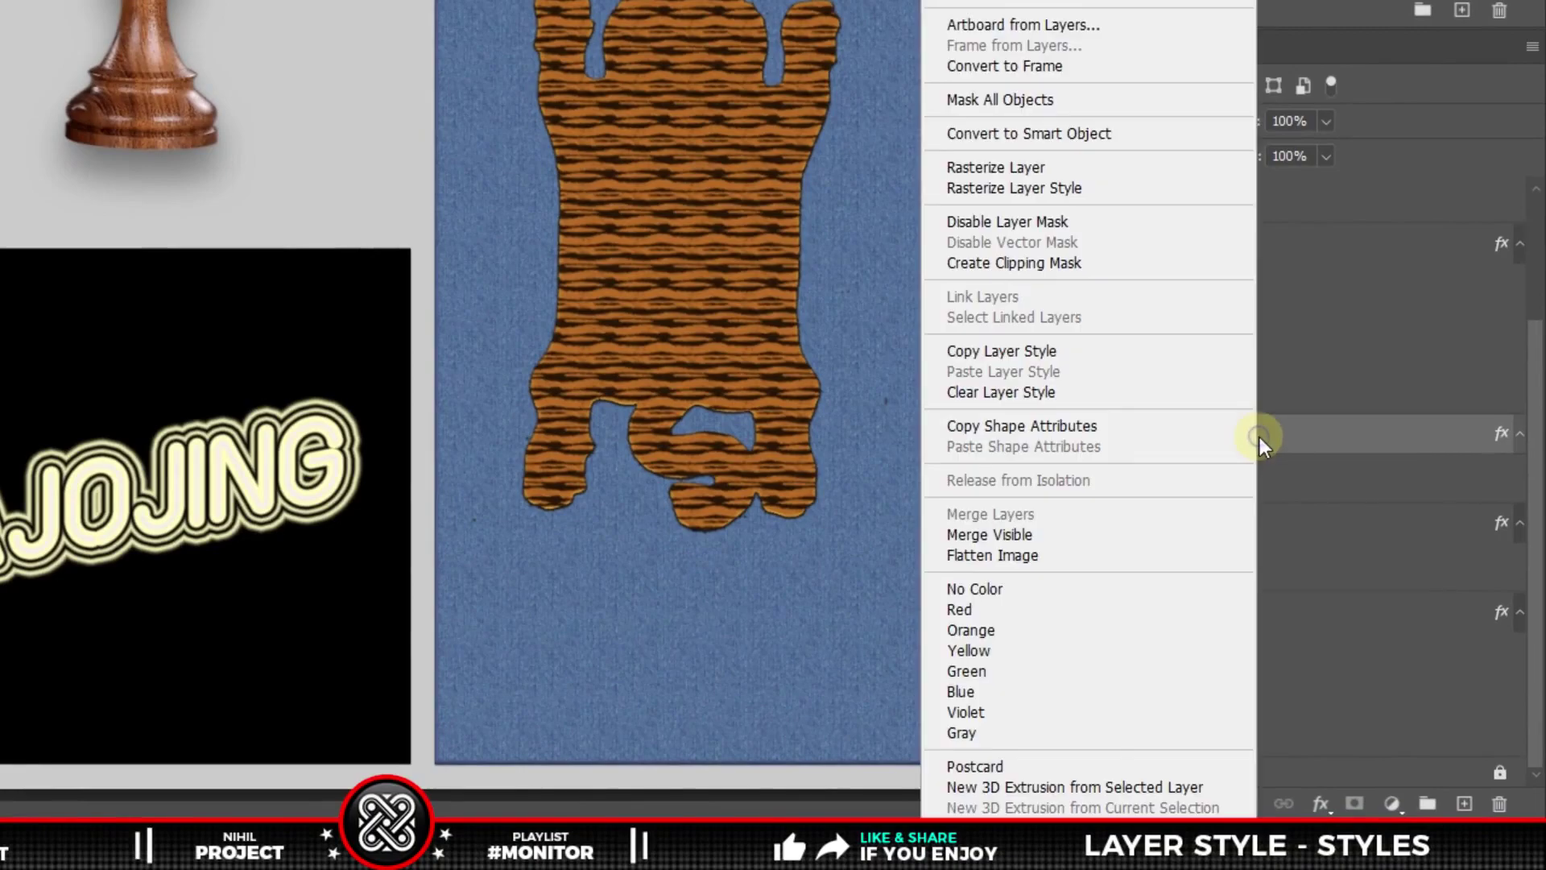
click(1014, 353)
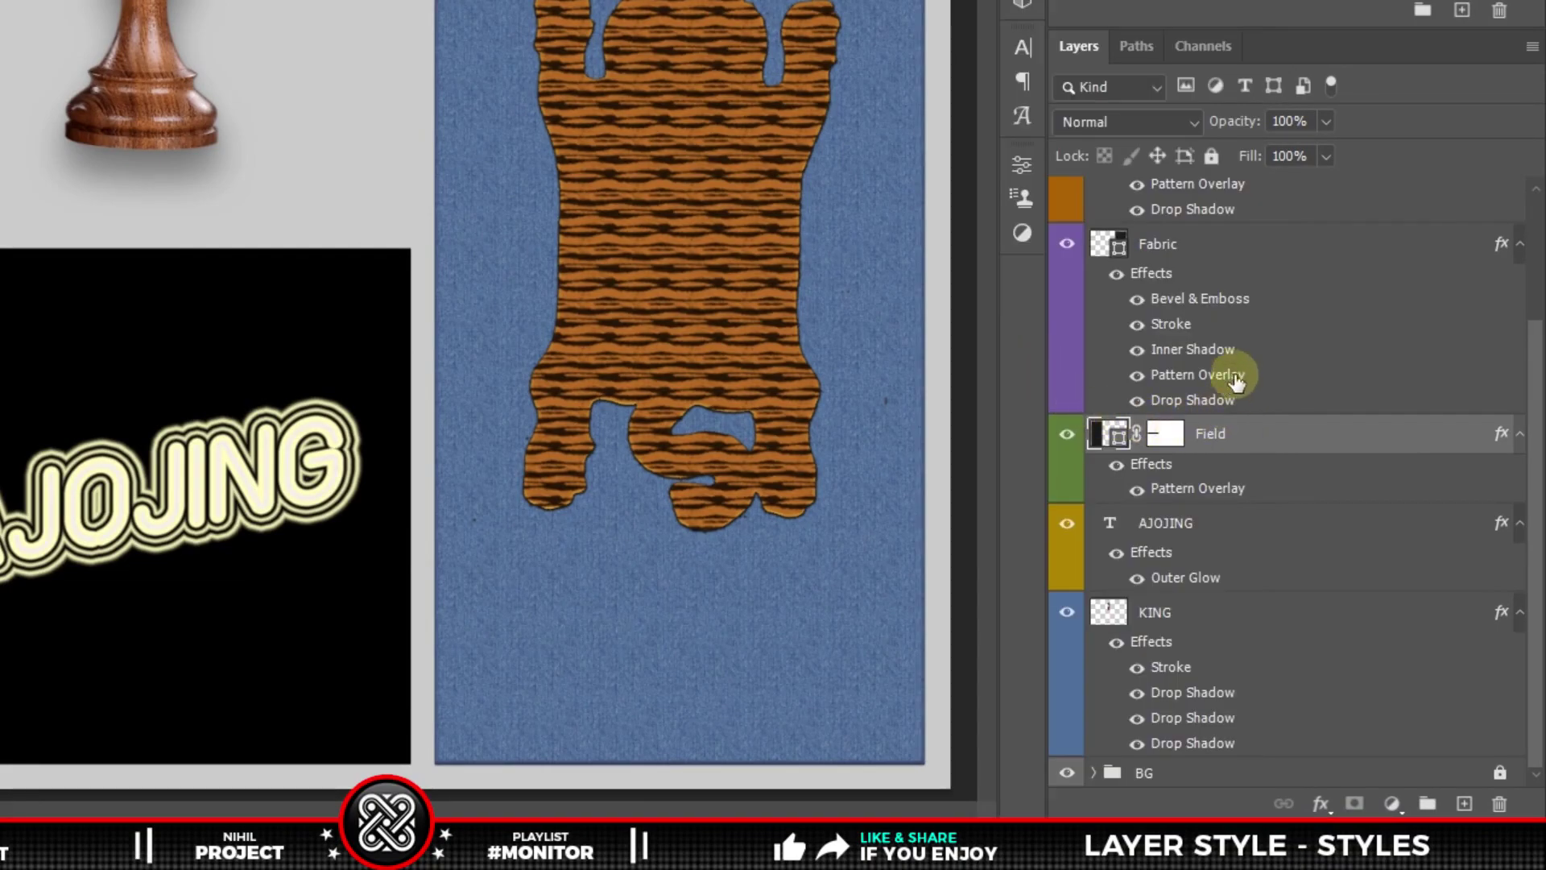
right_click(1191, 256)
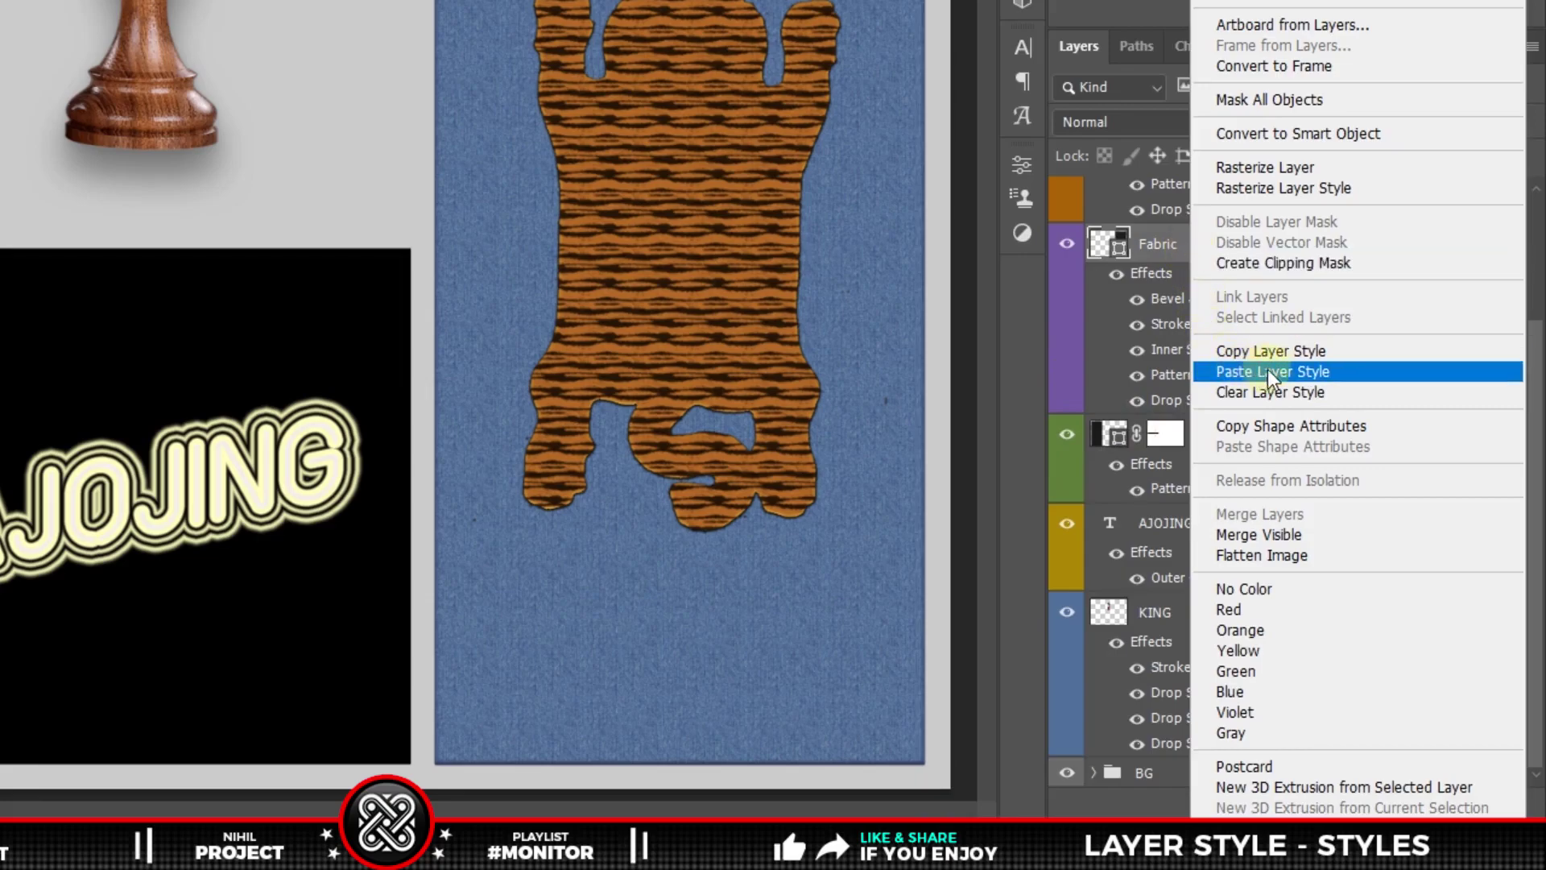
click(1306, 370)
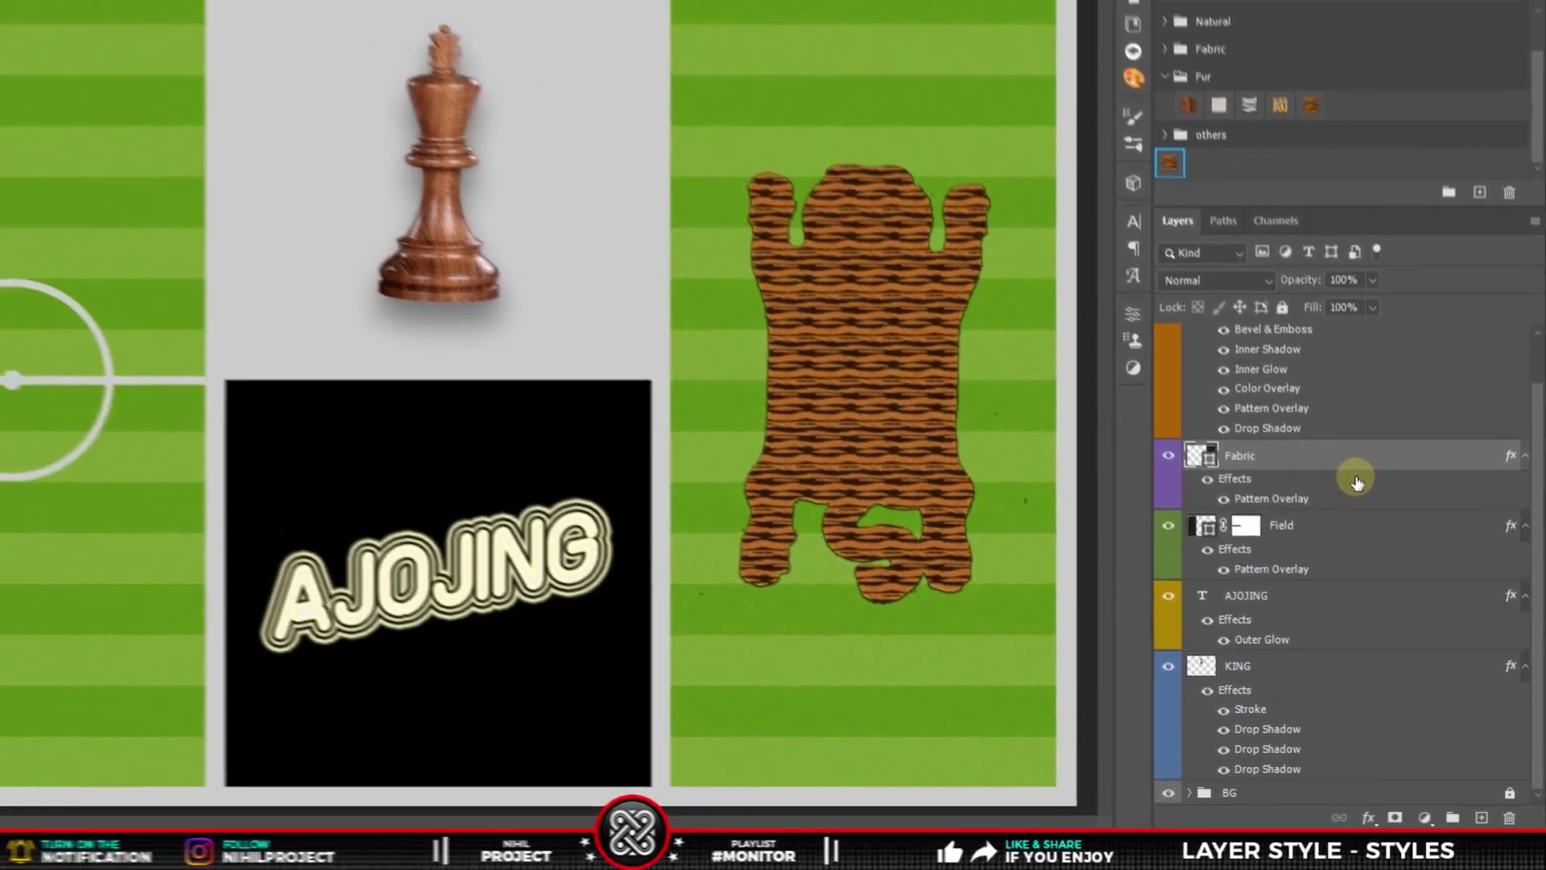